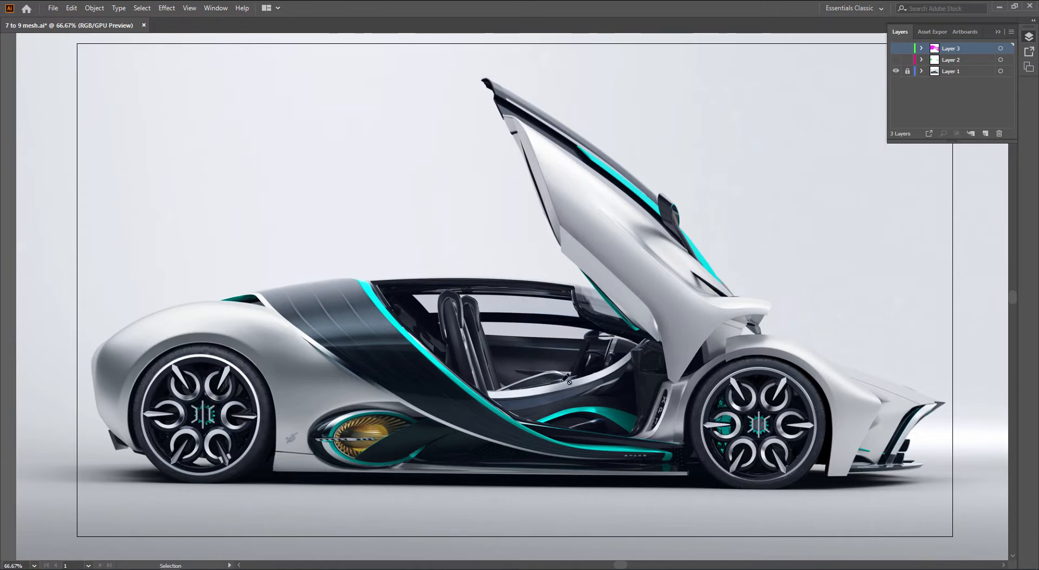
Step: Create a new layer above Layer 3, keeping the car photo on Layer 1 visible
left_click(945, 72)
left_click(895, 71)
left_click(895, 71)
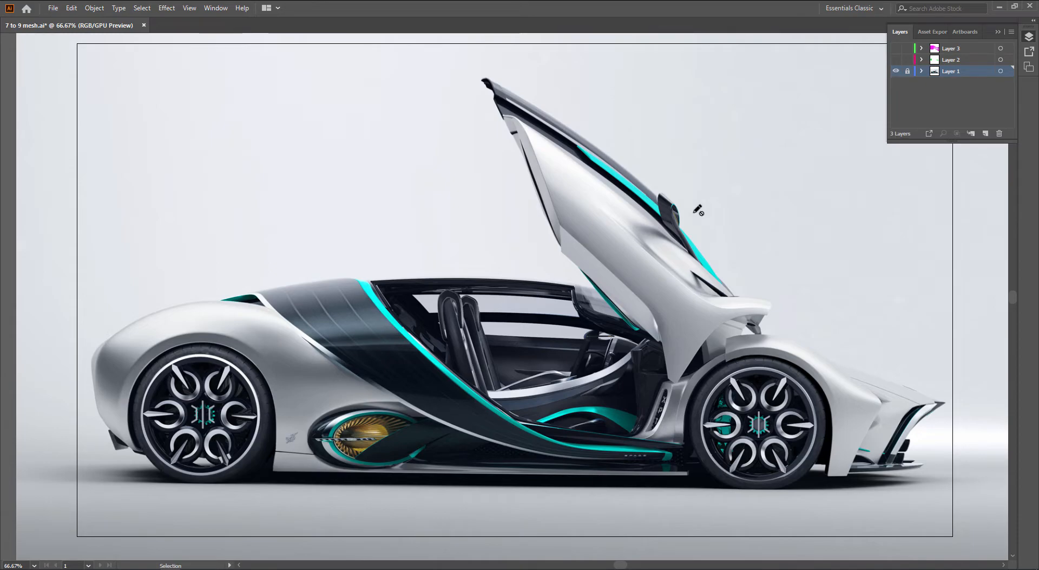
left_click(956, 50)
left_click(986, 135)
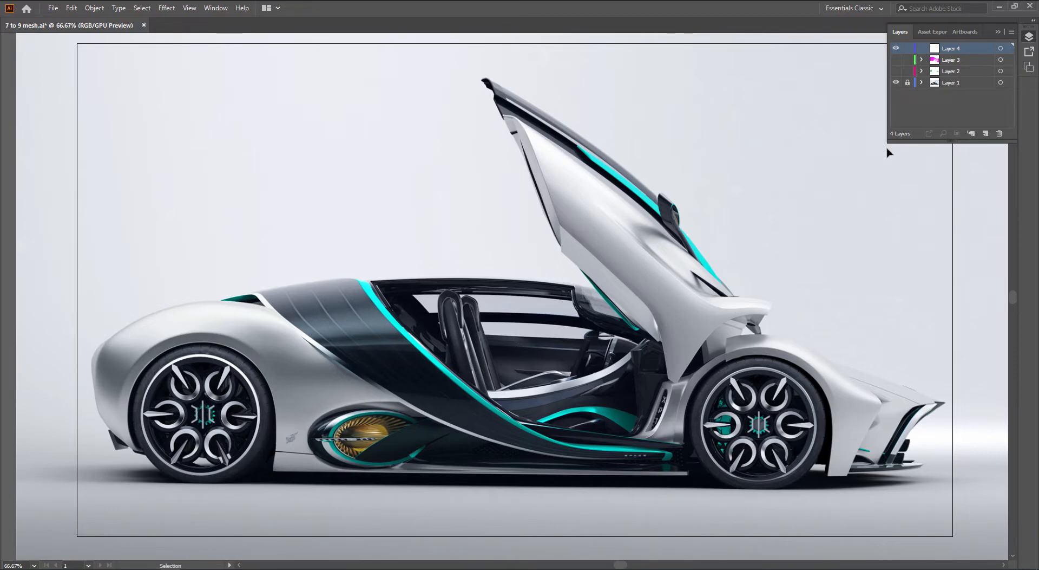
Step: Hide Layer 4 and show Layer 2's mesh as an outline over the car's rear fender
left_click(896, 48)
left_click(896, 71, "ctrl")
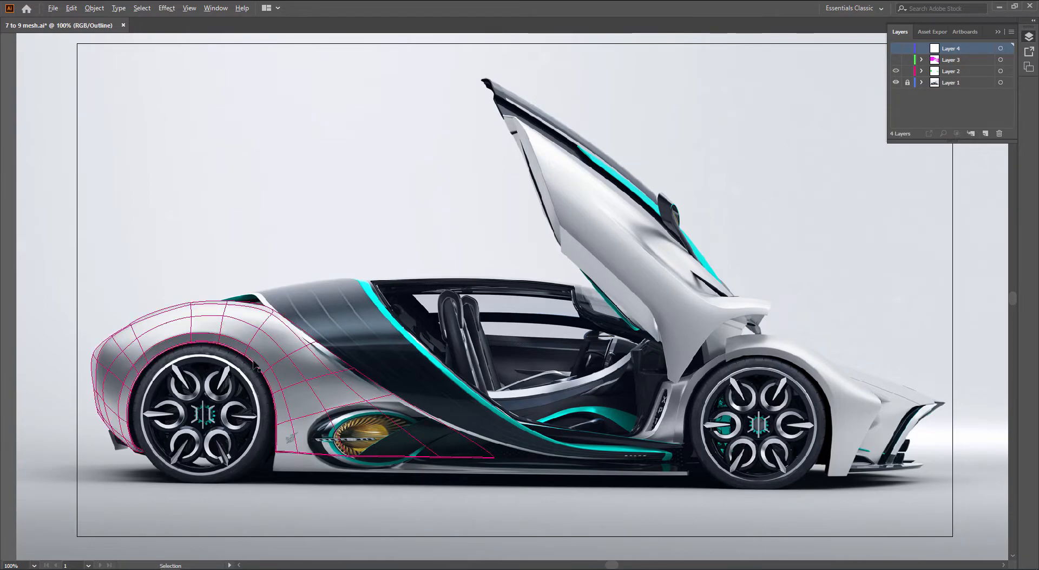
scroll(255, 364, "up", 2)
left_click_drag(281, 347, 464, 228)
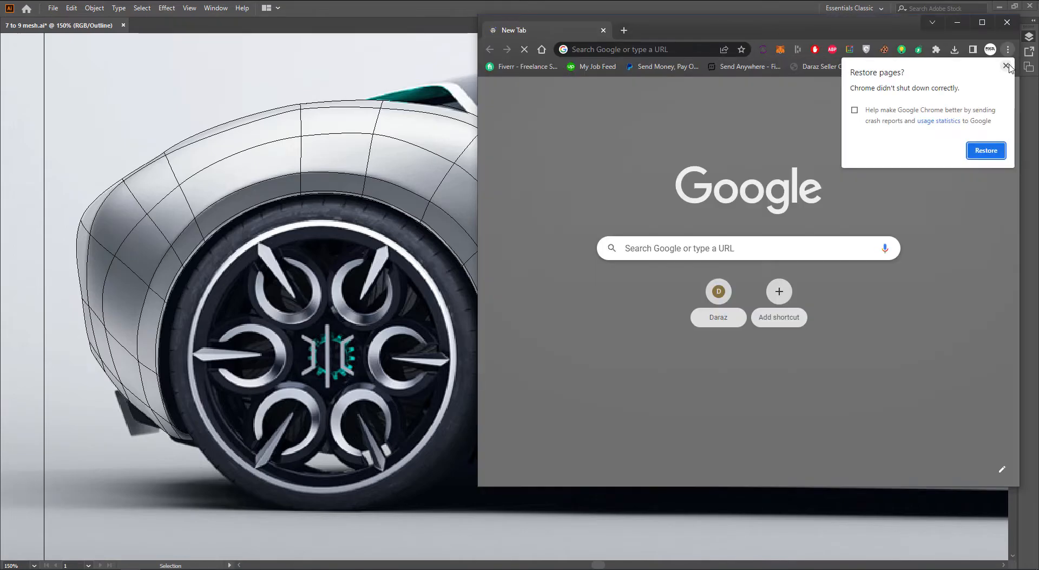
Step: Switch to Chrome, dismiss the restore message, maximize the window and search Google for "topology"
left_click(1006, 66)
left_click(983, 22)
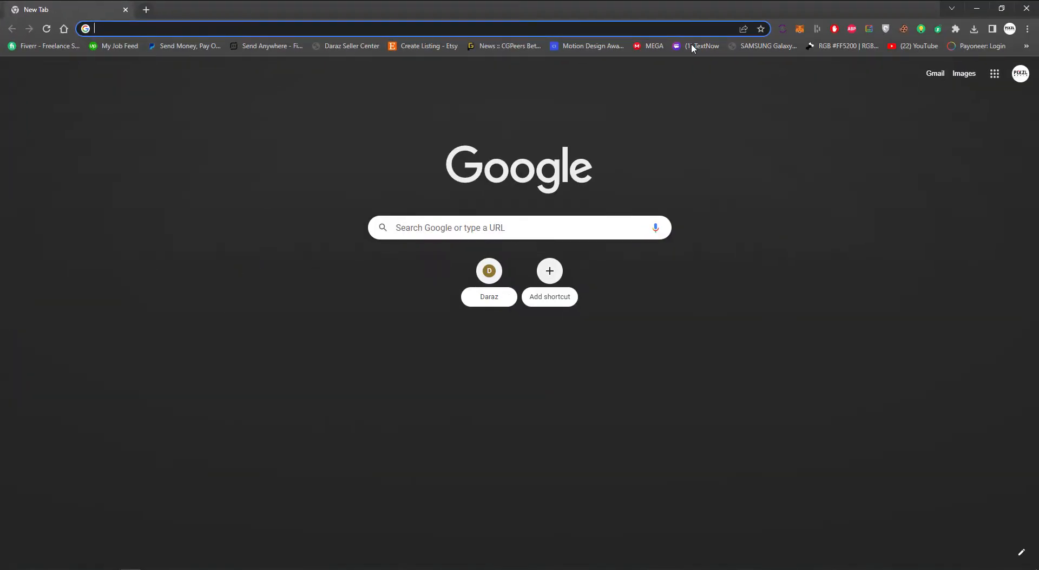
left_click(294, 28)
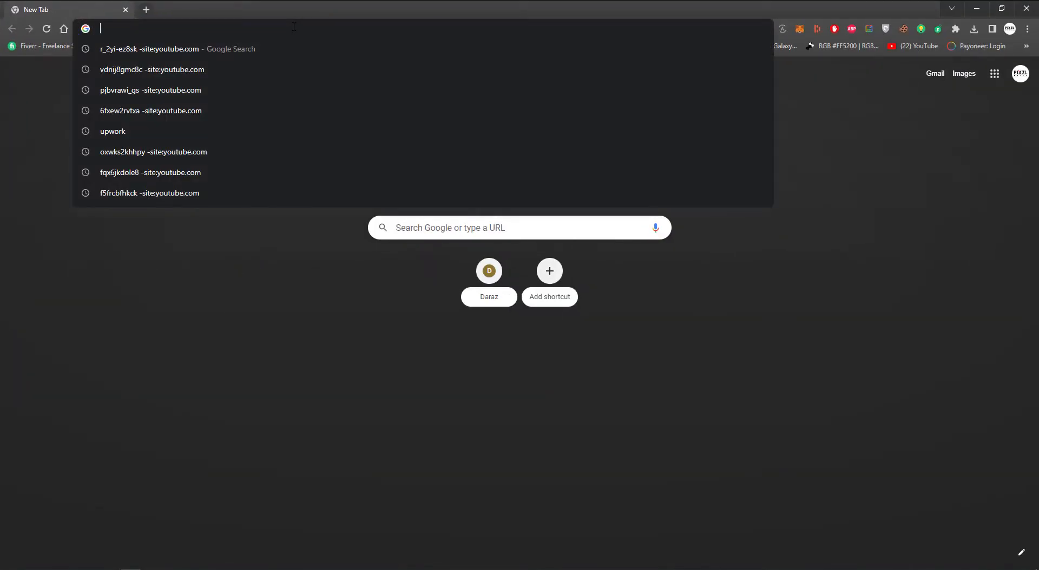
type("toppology")
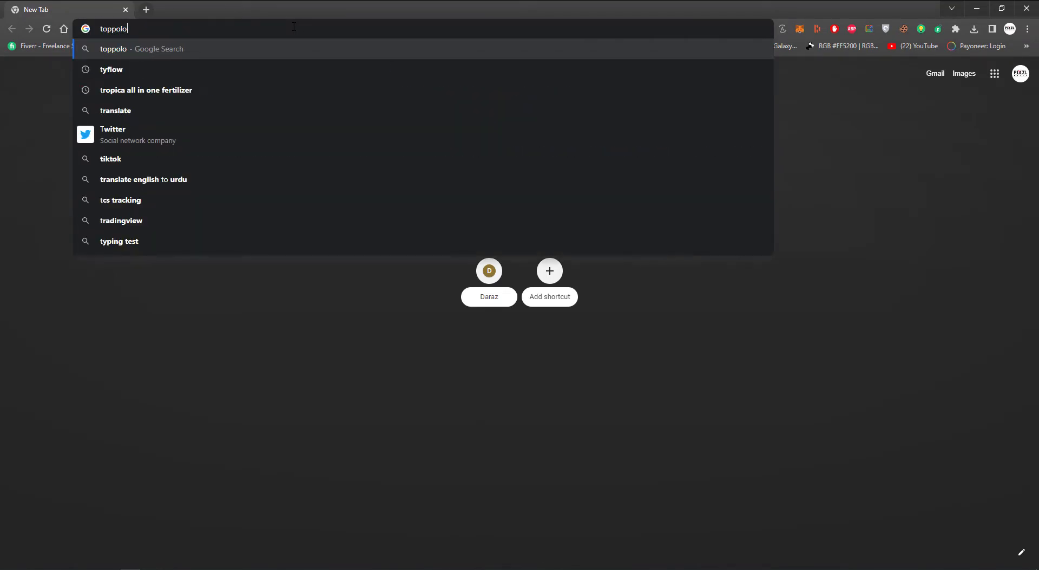
key("Down")
key("Return")
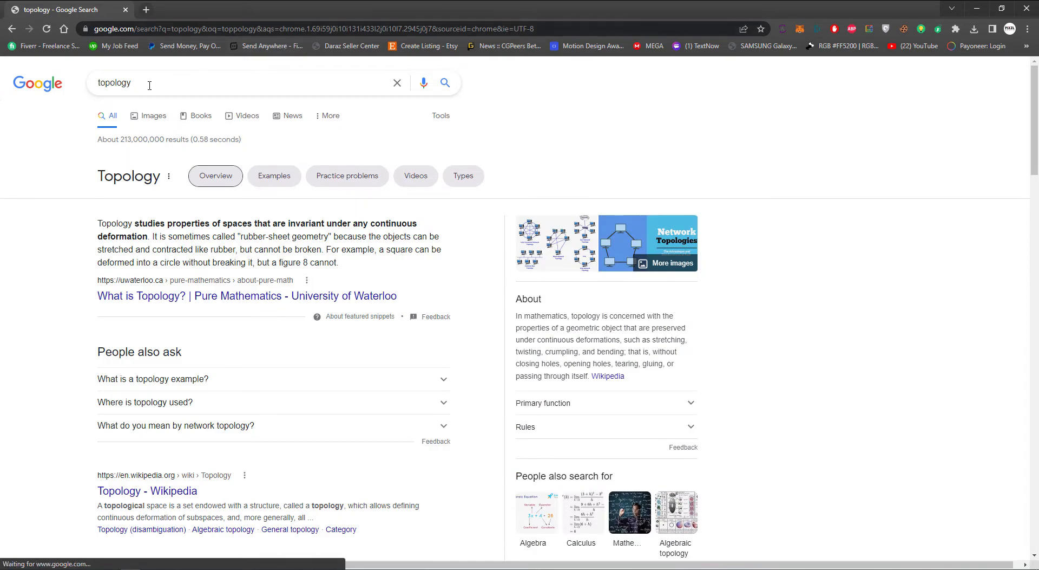
Step: Refine the search to "topology face" and show the image results
left_click(151, 84)
type("face")
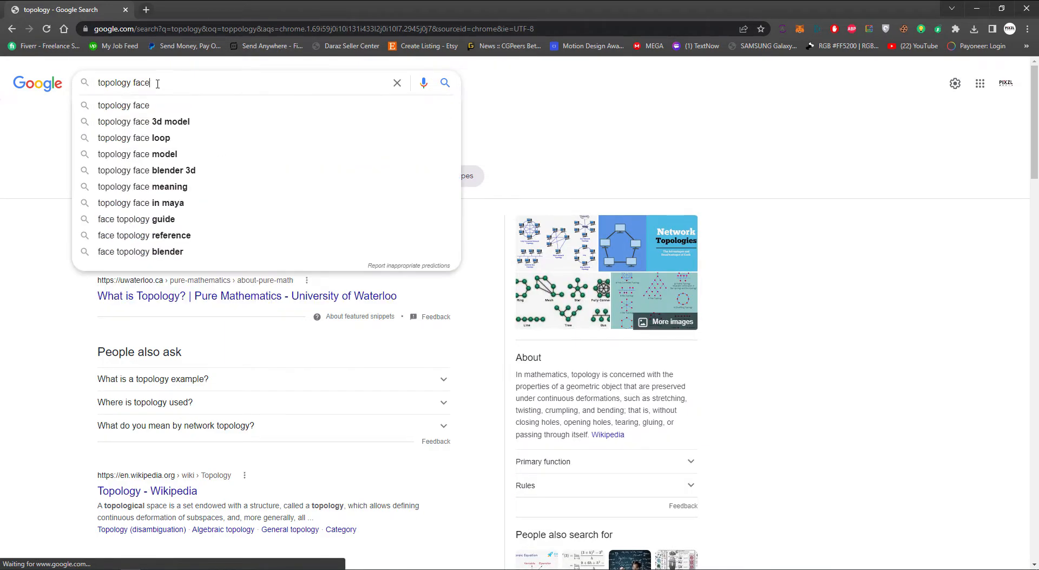
left_click(223, 105)
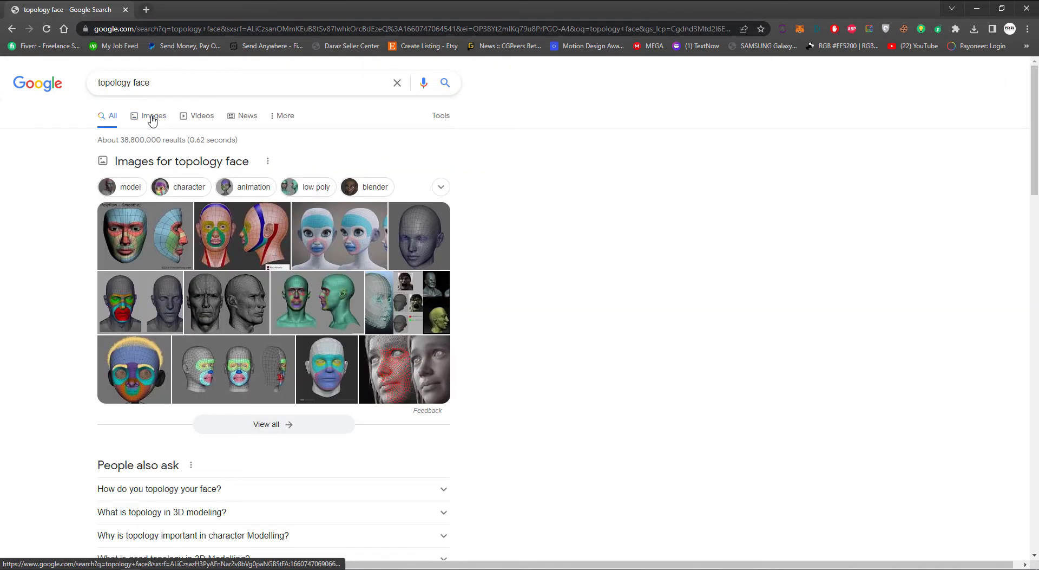
left_click(152, 120)
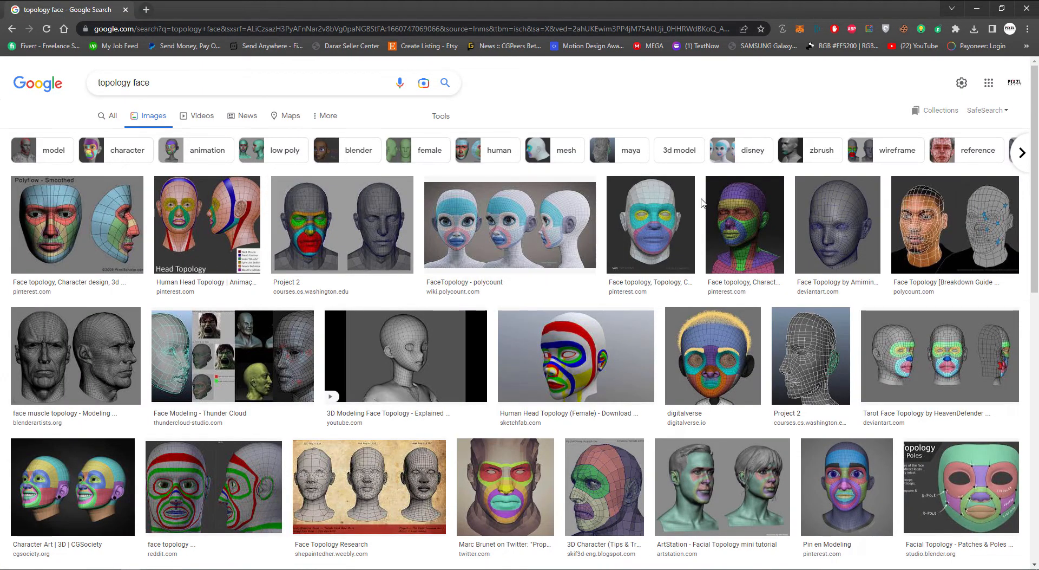
Step: Browse the face topology images and open "Topology, Blender models, Model" at full size, enlarged for a closer look
scroll(545, 244, "down", 3)
scroll(548, 246, "down", 5)
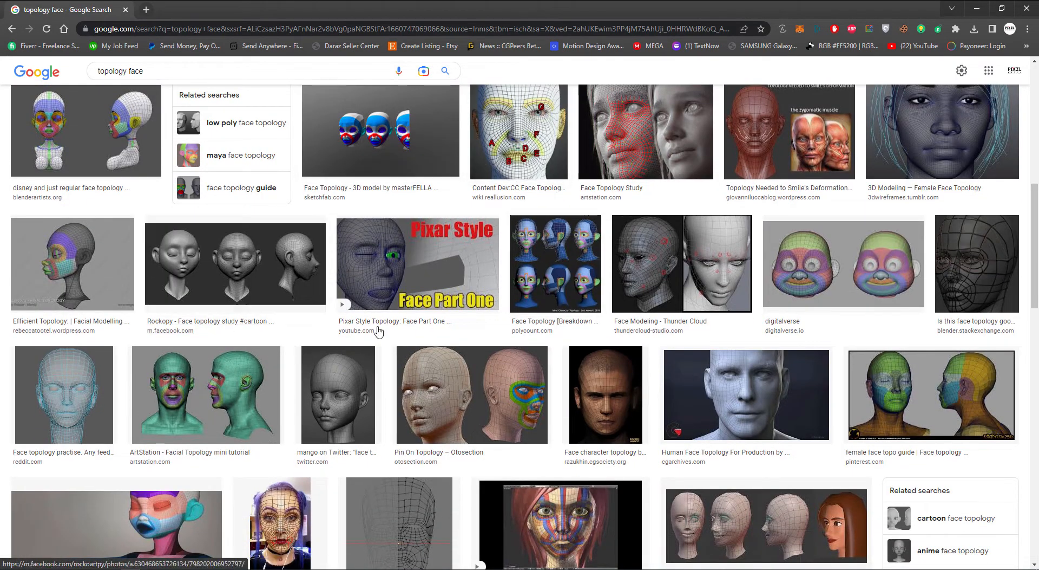
scroll(286, 296, "down", 5)
scroll(286, 296, "down", 1)
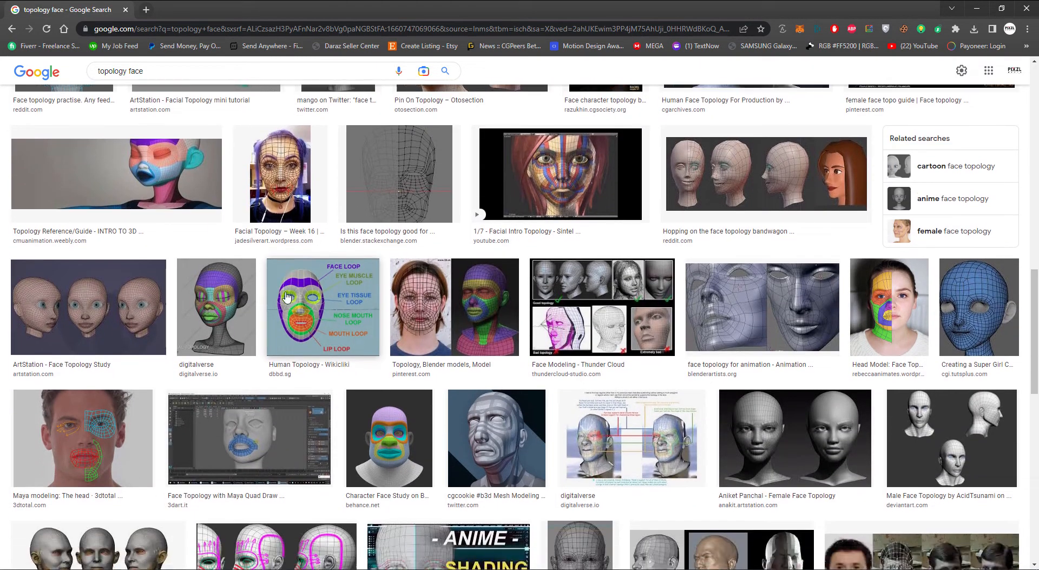
left_click(470, 301)
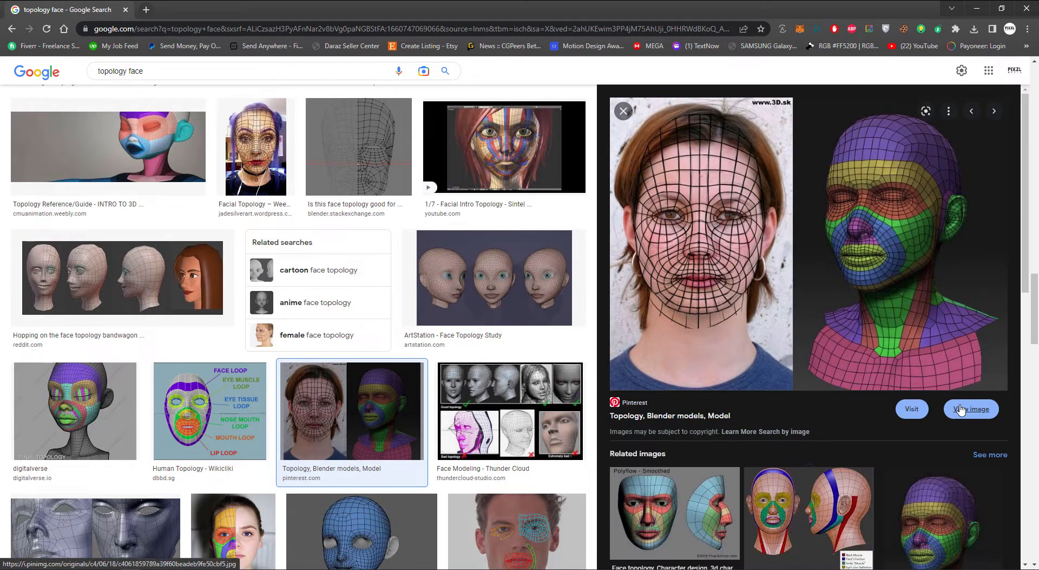
left_click(967, 410)
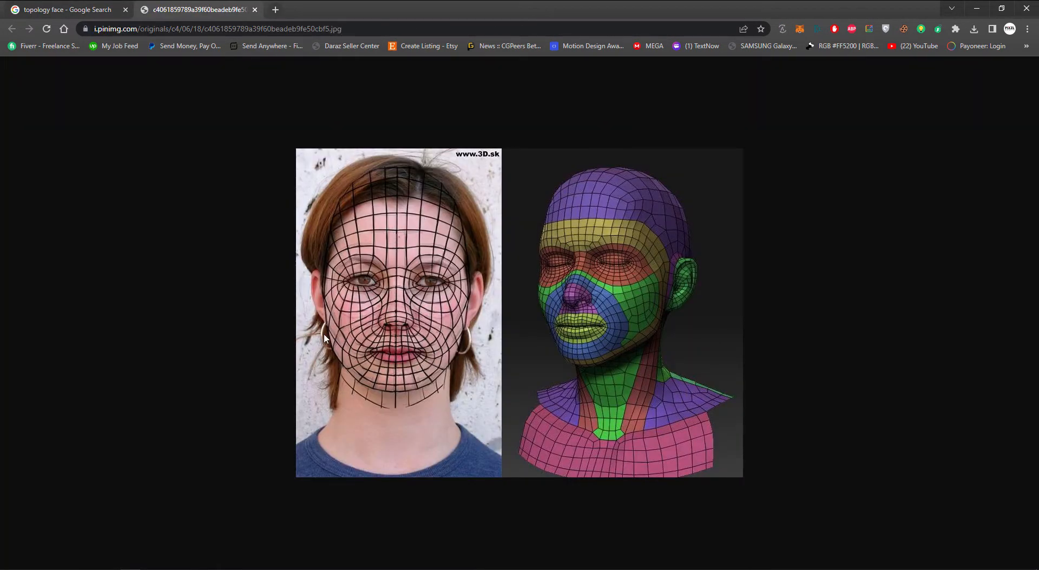
scroll(427, 332, "up", 4)
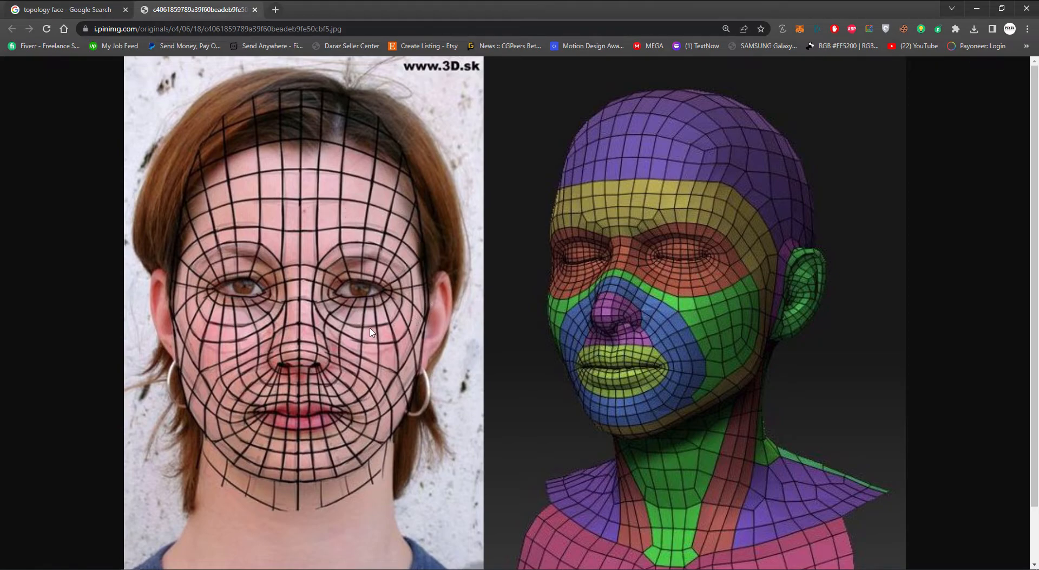
Step: Return to the image search and look for "topology car" instead
left_click(73, 8)
double_click(136, 75)
type("car")
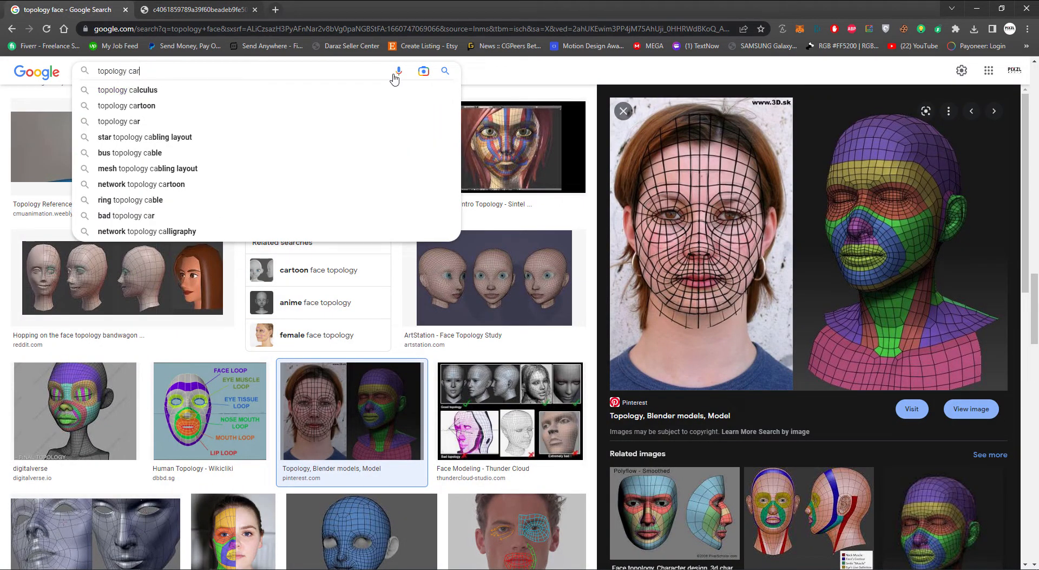
key("Return")
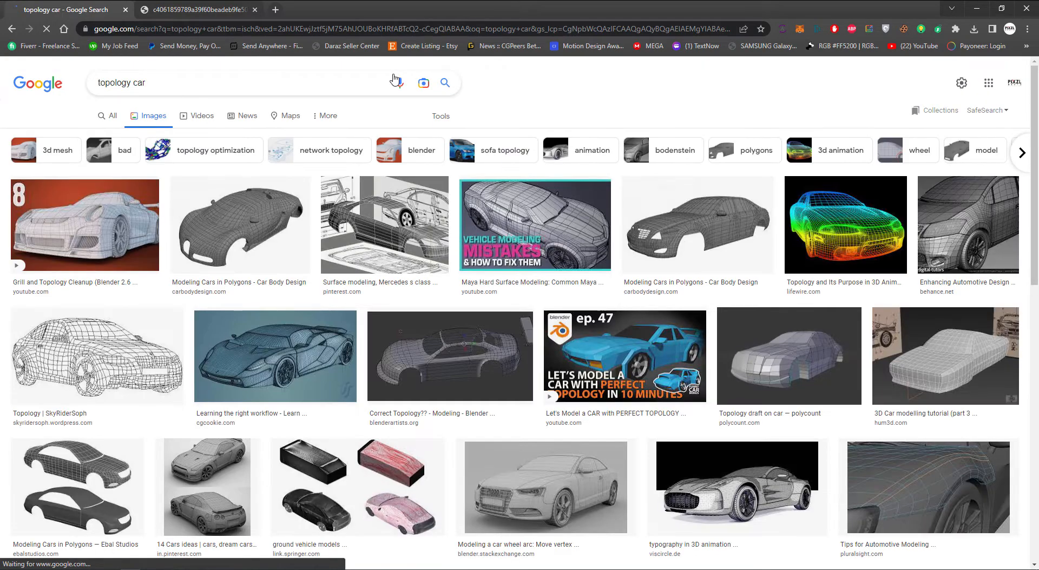
Step: Open the SkyRiderSoph car wireframe image at full size and enlarge it to examine its mesh lines
left_click(98, 355)
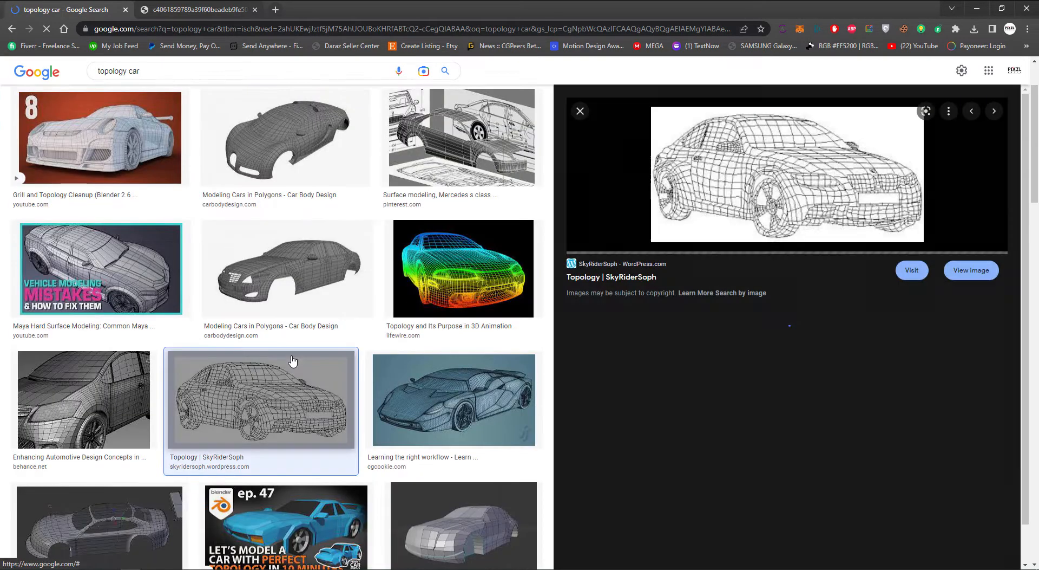
left_click(968, 265)
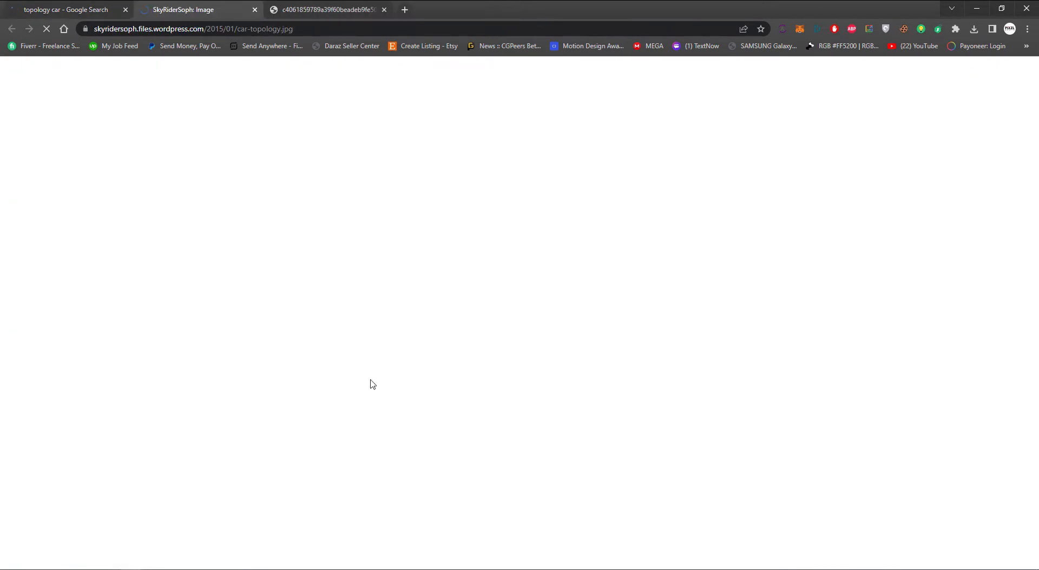
key("ctrl+plus")
key("ctrl+plus")
key("ctrl+plus")
key("ctrl+plus")
key("ctrl+plus")
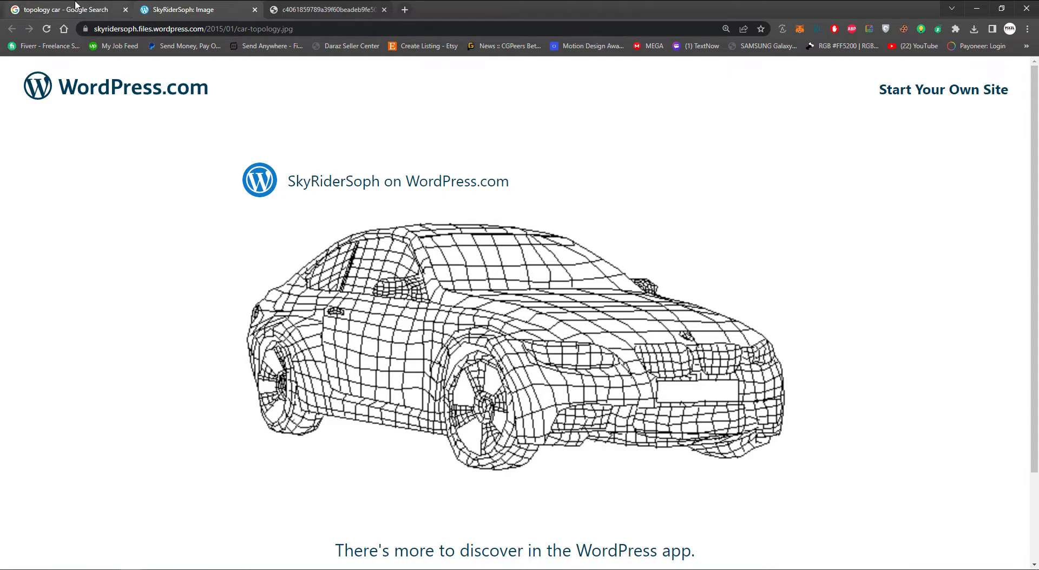
Step: Go back to the car topology image results and open another car example
left_click(65, 10)
scroll(215, 320, "up", 1)
left_click(141, 196)
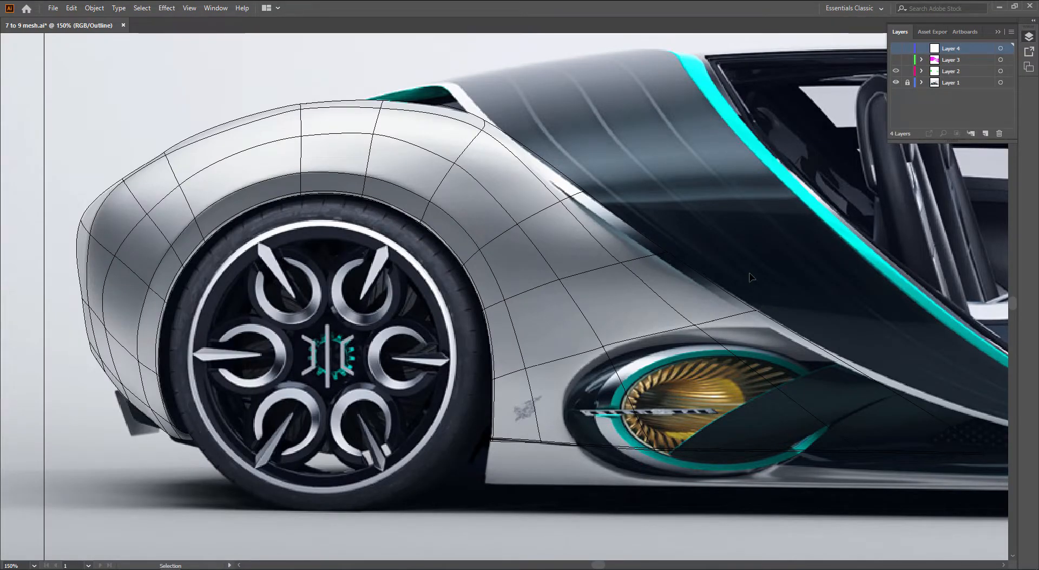
Step: Switch back to Illustrator, hide Layer 2's mesh and return the document to the colour preview
left_click_drag(743, 274, 646, 303)
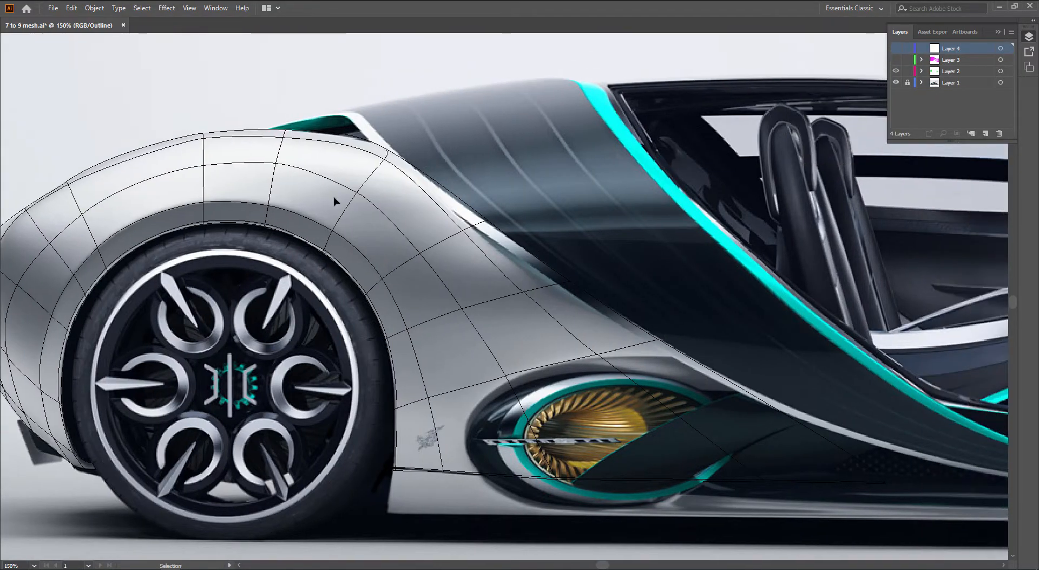
left_click(897, 70)
key("ctrl+y")
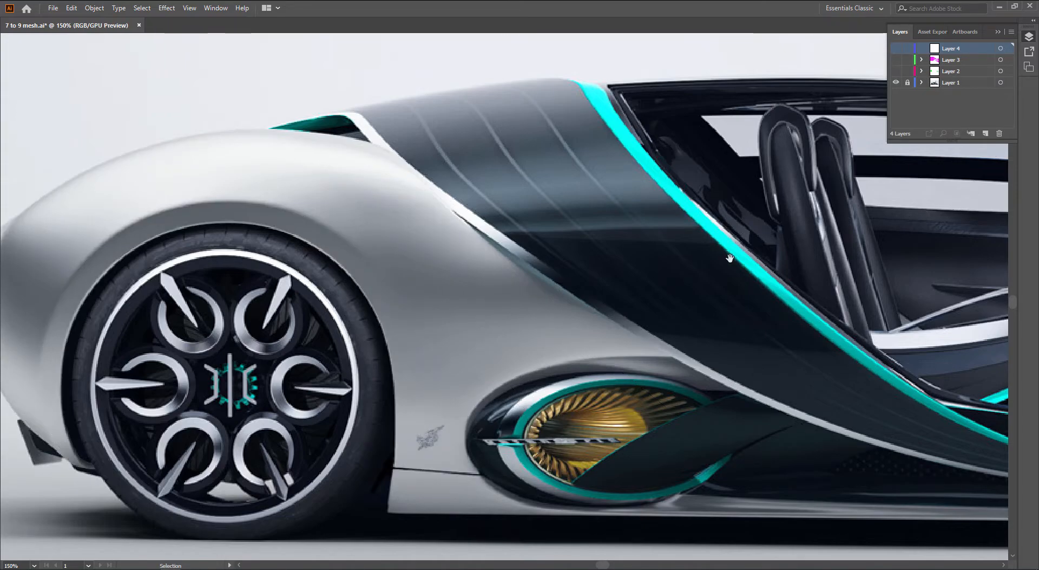
Step: Show Layer 4 and draw a white square of about 30 pt without a stroke on the striped dark panel behind the cabin
left_click_drag(728, 257, 575, 261)
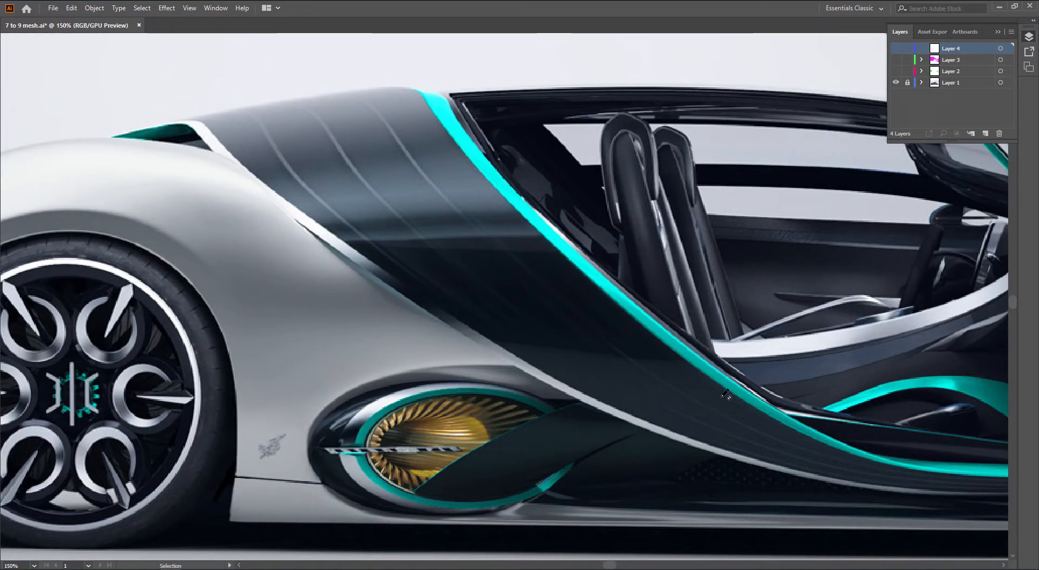
left_click_drag(726, 395, 660, 406)
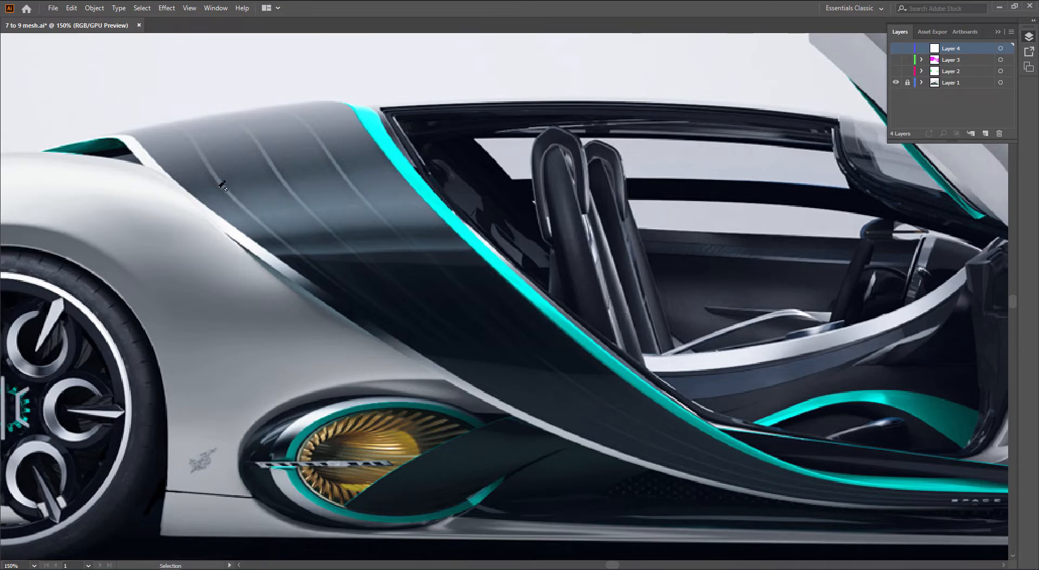
scroll(227, 184, "up", 3)
scroll(227, 184, "up", 1)
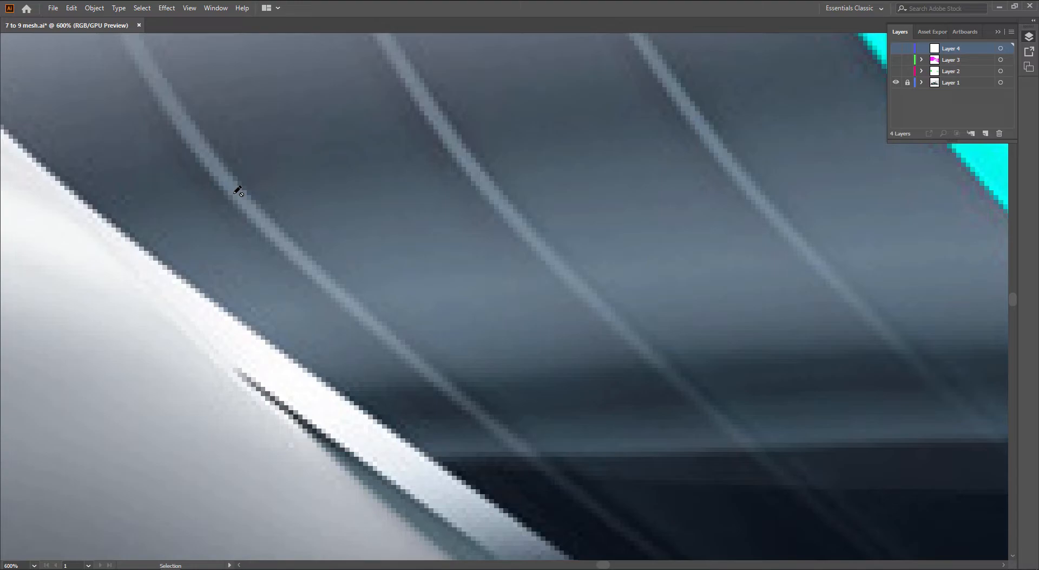
left_click(896, 49)
left_click_drag(325, 110, 448, 215)
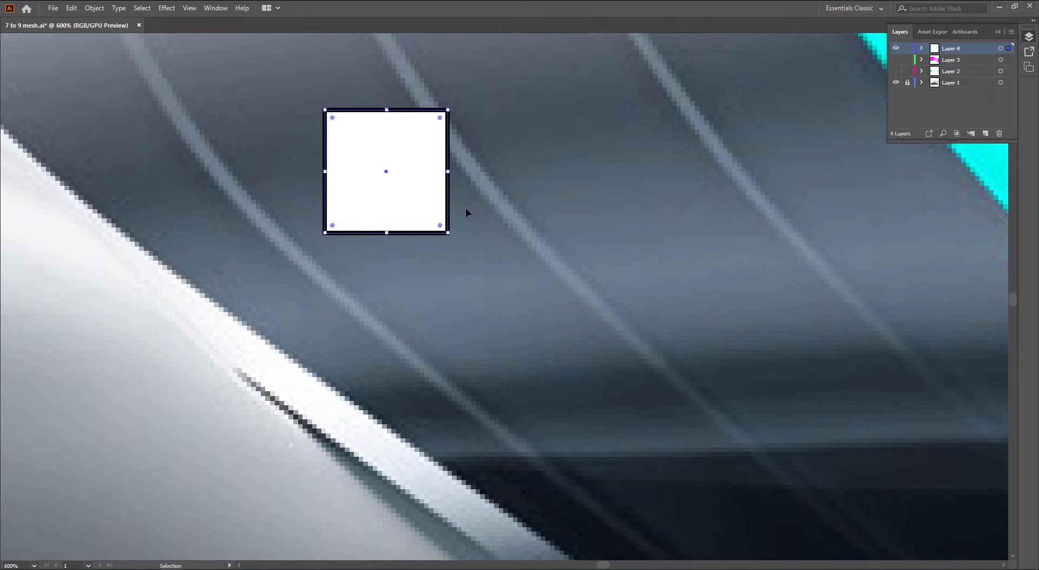
key("Tab")
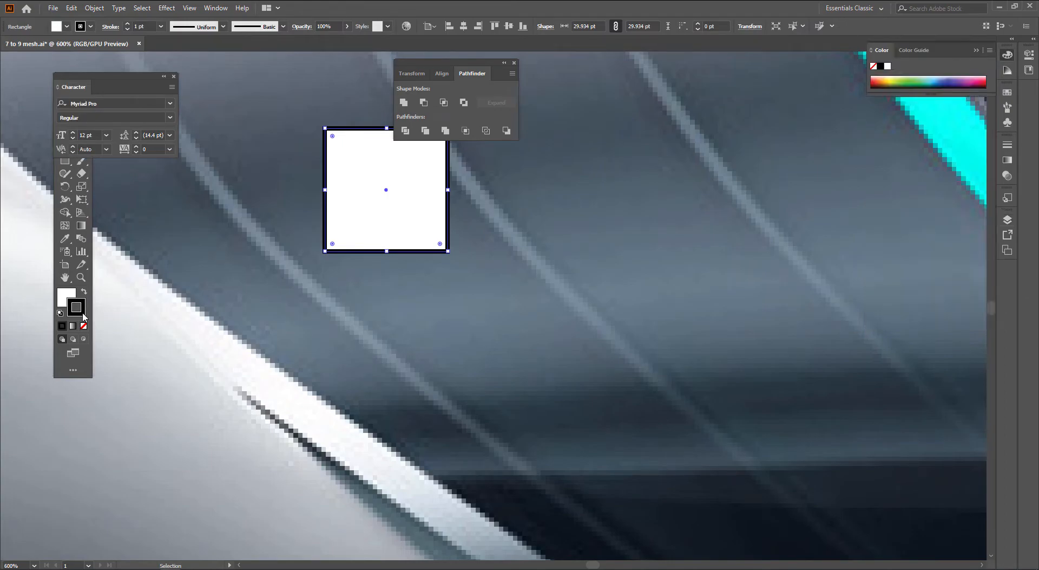
left_click(85, 327)
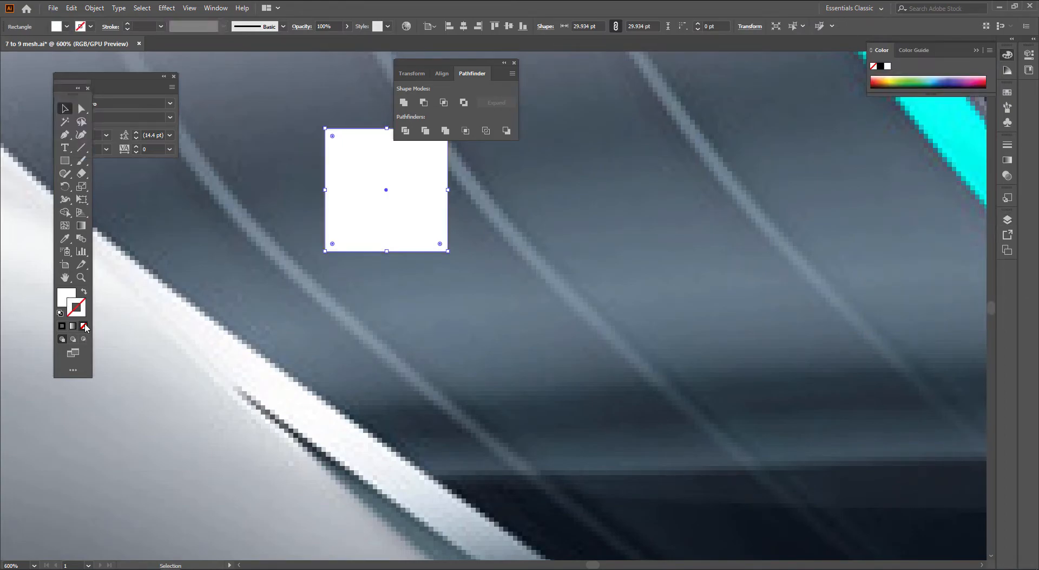
Step: Narrow the white square to about 14 pt wide and rotate it about 45 degrees between the panel's light stripes
left_click_drag(435, 242, 469, 314)
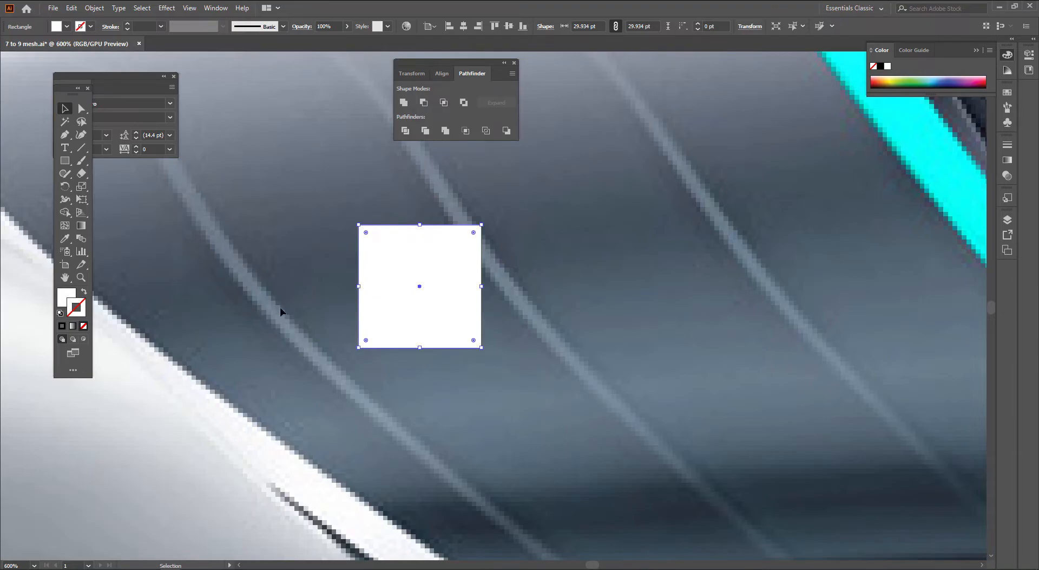
left_click_drag(487, 285, 408, 297)
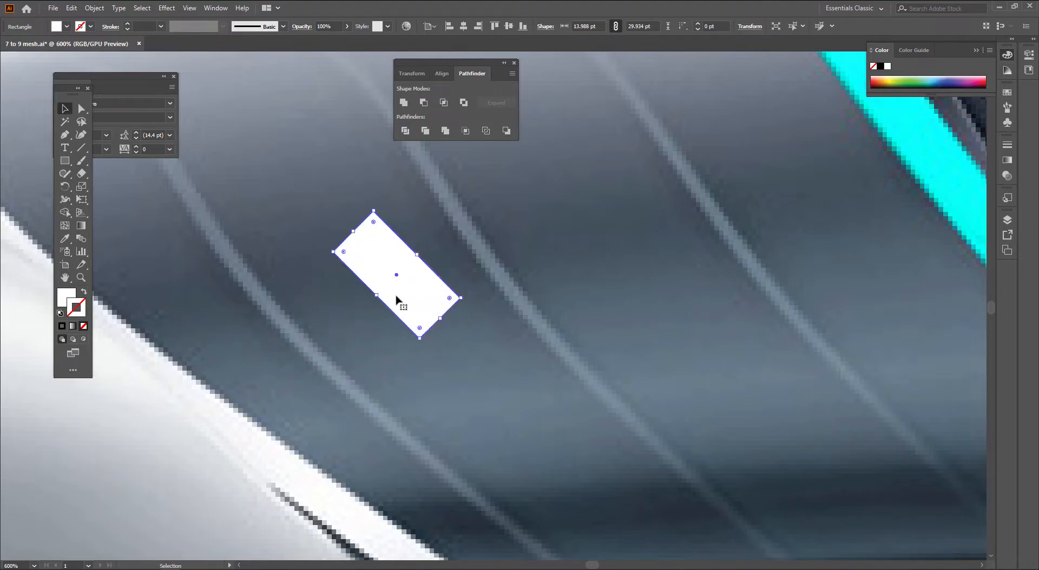
Step: Add a mesh point at the centre of the white rectangle, dividing it into four cells, and ready the Direct Selection tool
left_click(66, 227)
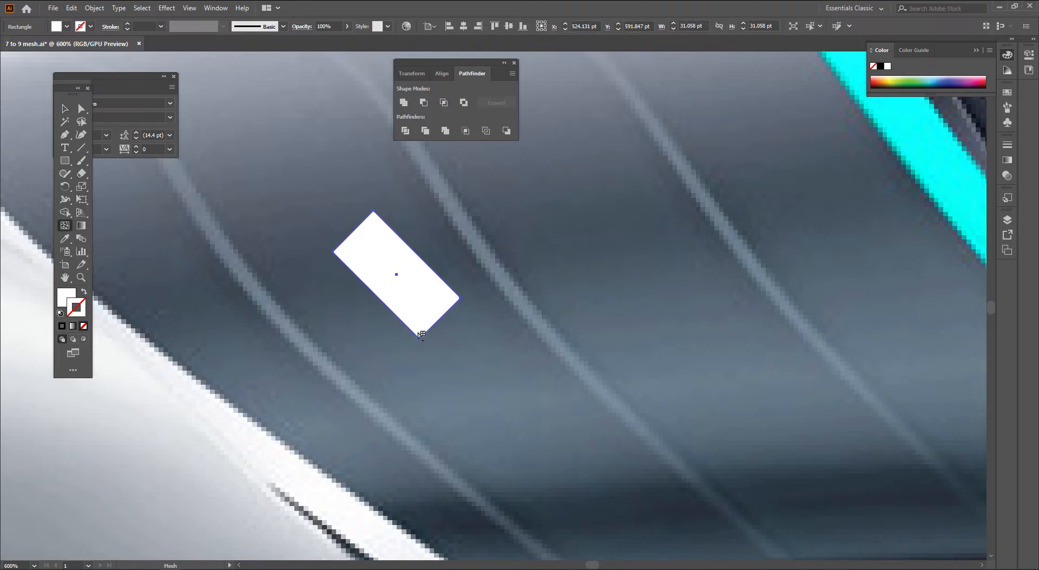
left_click(397, 274)
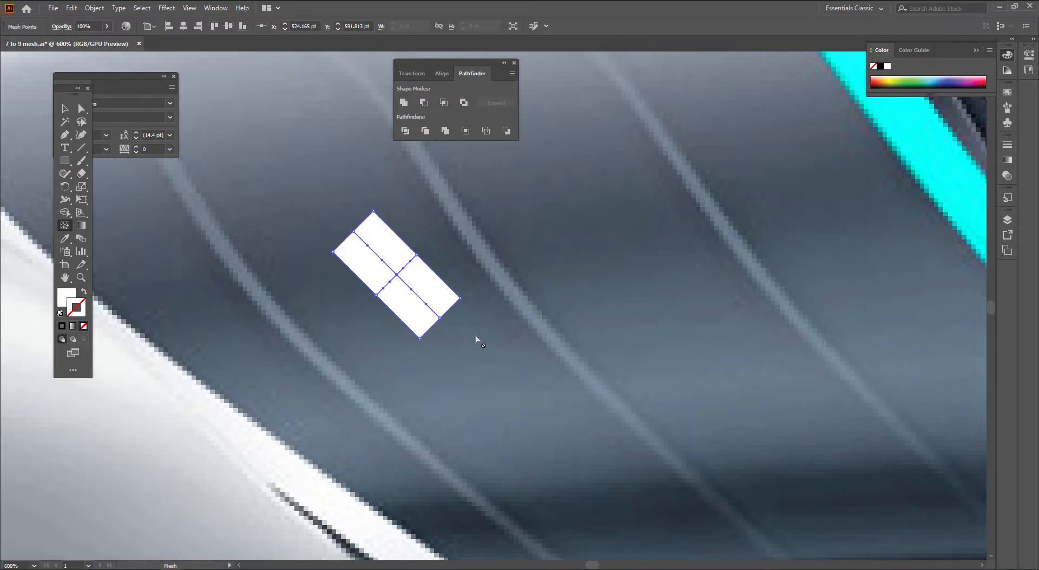
key("a")
scroll(305, 286, "up", 2)
left_click_drag(317, 289, 369, 318)
scroll(368, 318, "down", 2)
scroll(369, 320, "down", 1)
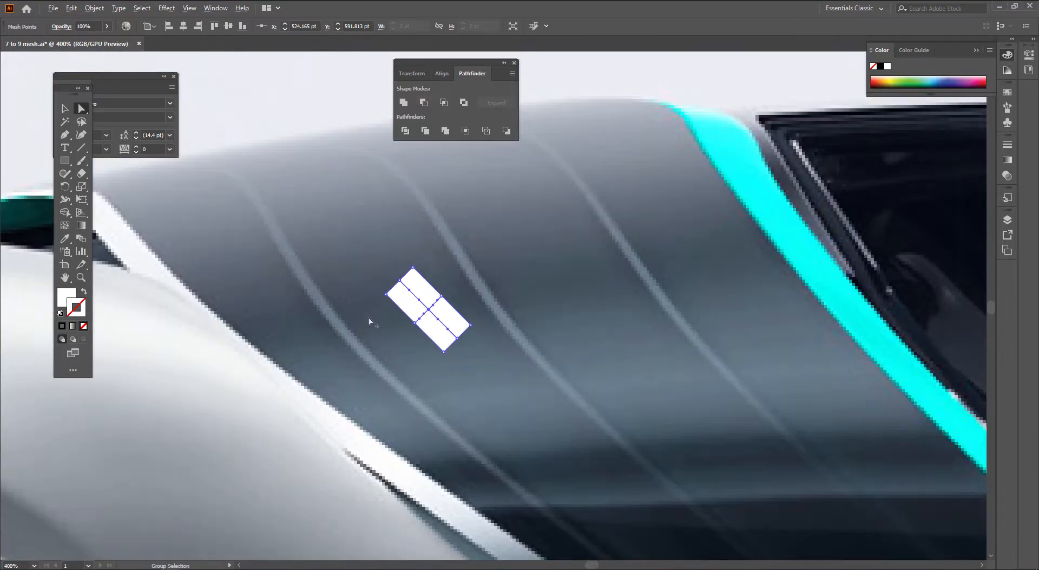
Step: Move the white mesh rectangle away from the middle light stripe, toward the stripe nearest the white bodywork, and deselect it
left_click(423, 353)
key("v")
left_click_drag(434, 314, 399, 322)
left_click(466, 367)
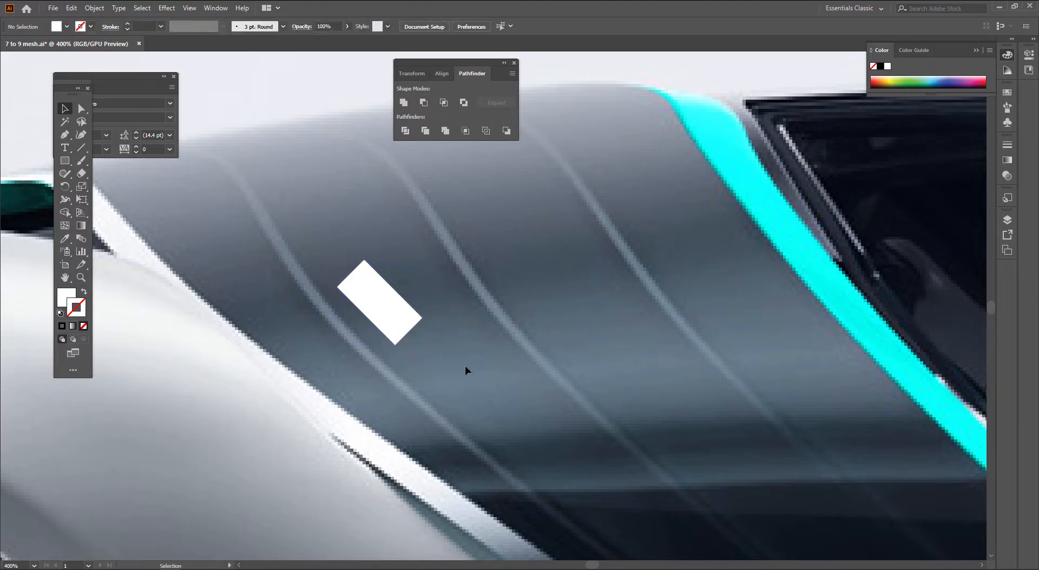
Step: Add a second plain white rectangle, about 13 by 25 pt and similarly slanted, between the mesh rectangle and the middle stripe
left_click(81, 109)
key("m")
mouse_move(423, 231)
left_mouse_down()
mouse_move(493, 288)
mouse_move(458, 265)
mouse_move(450, 240)
mouse_move(461, 250)
mouse_move(432, 273)
left_mouse_up()
key("v")
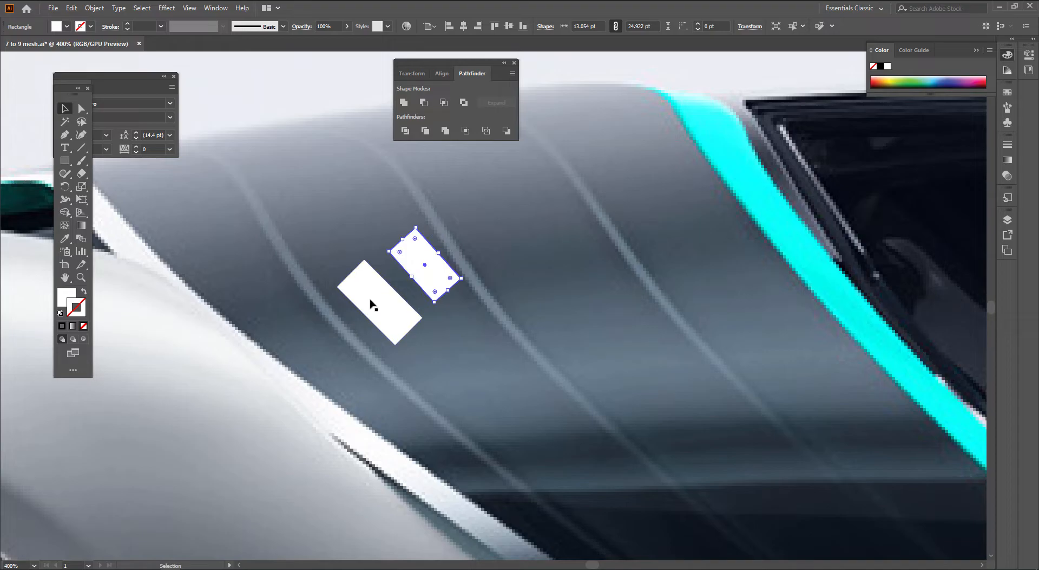
Step: Try a red #ff2424 fill on the plain rectangle and undo it
double_click(66, 297)
type("ff0000")
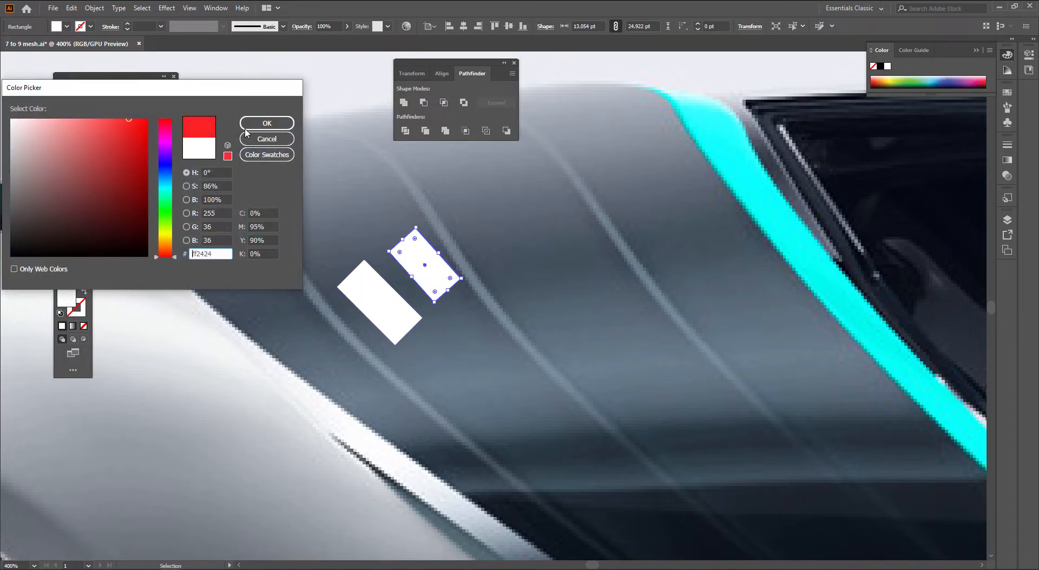
left_click(267, 122)
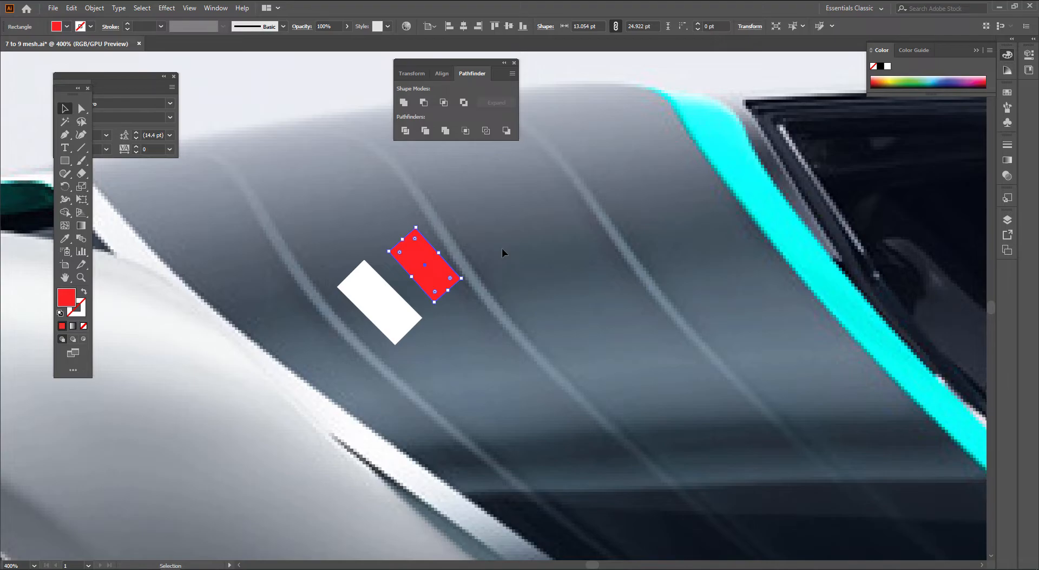
key("ctrl+z")
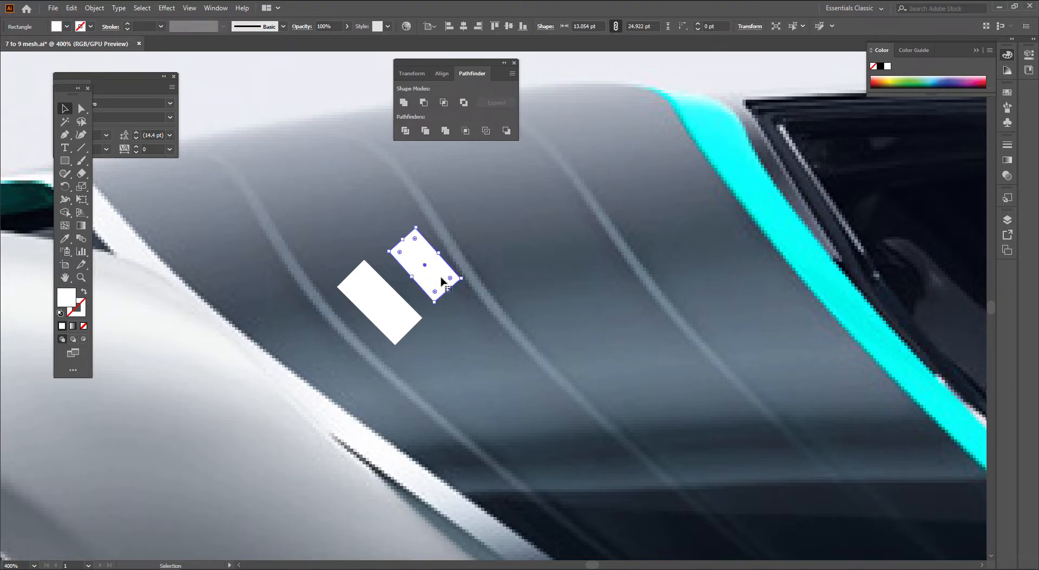
Step: Select only the uppermost corner anchor of the plain rectangle and change the fill to cyan #22d5ff
scroll(412, 252, "up", 2)
left_click_drag(509, 252, 511, 283)
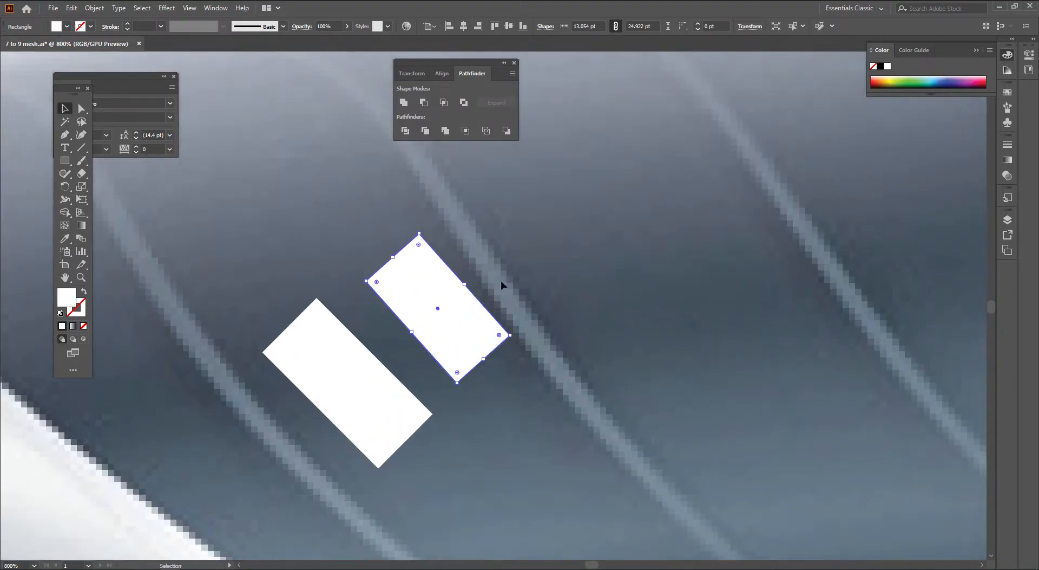
left_click(82, 108)
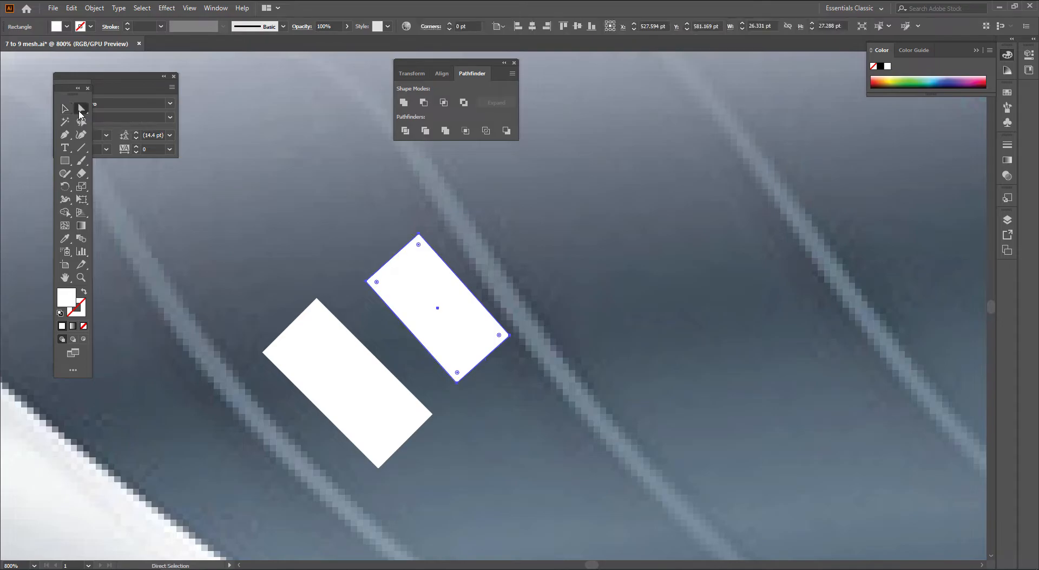
left_click_drag(456, 204, 456, 204)
left_click_drag(413, 244, 390, 236)
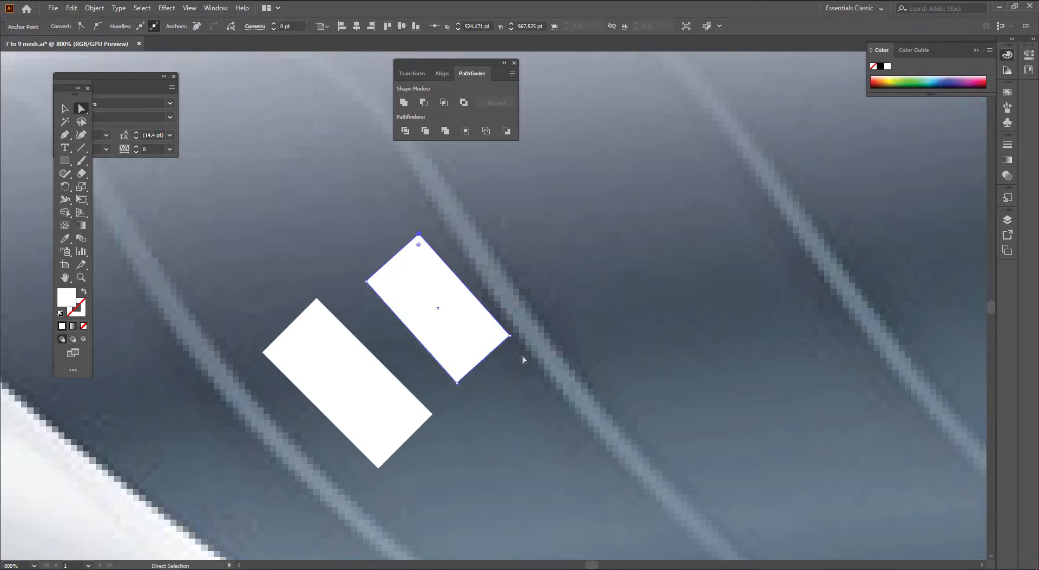
double_click(66, 296)
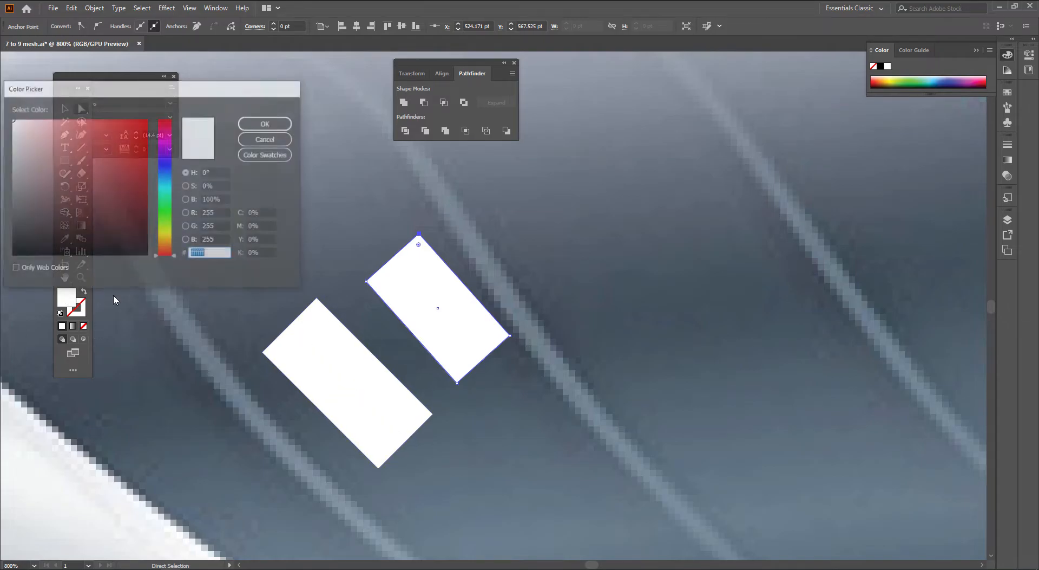
left_click(170, 181)
left_click(132, 122)
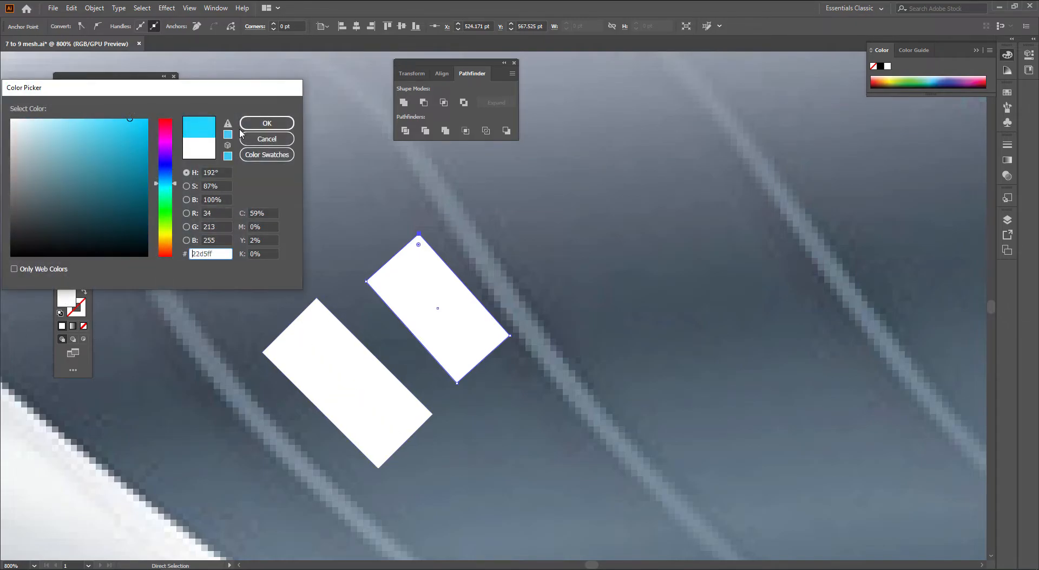
left_click(267, 123)
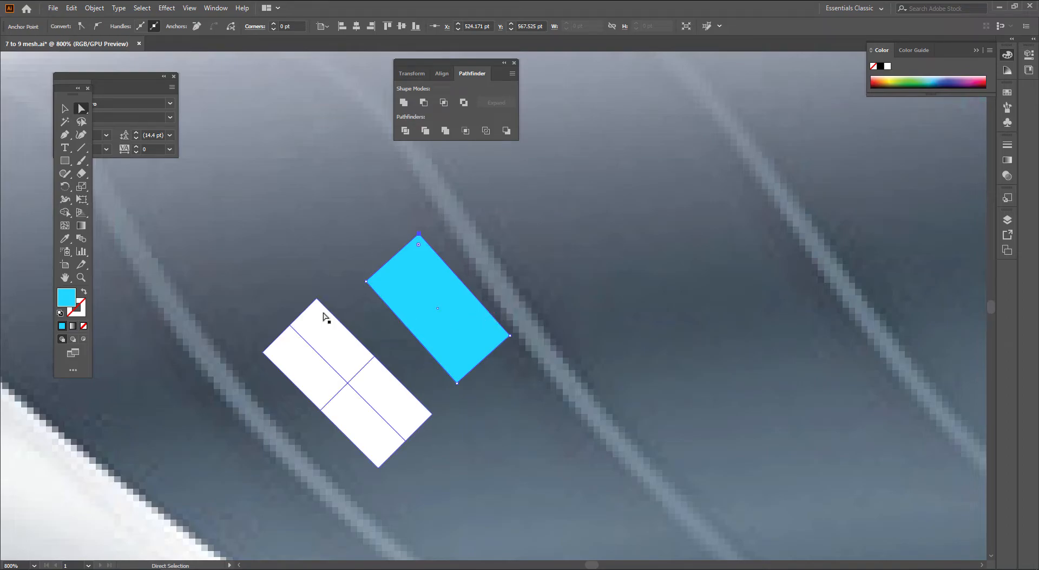
Step: Try pulling the mesh point at the middle of the mesh rectangle's upper short side outward, and undo the move
left_click(291, 325)
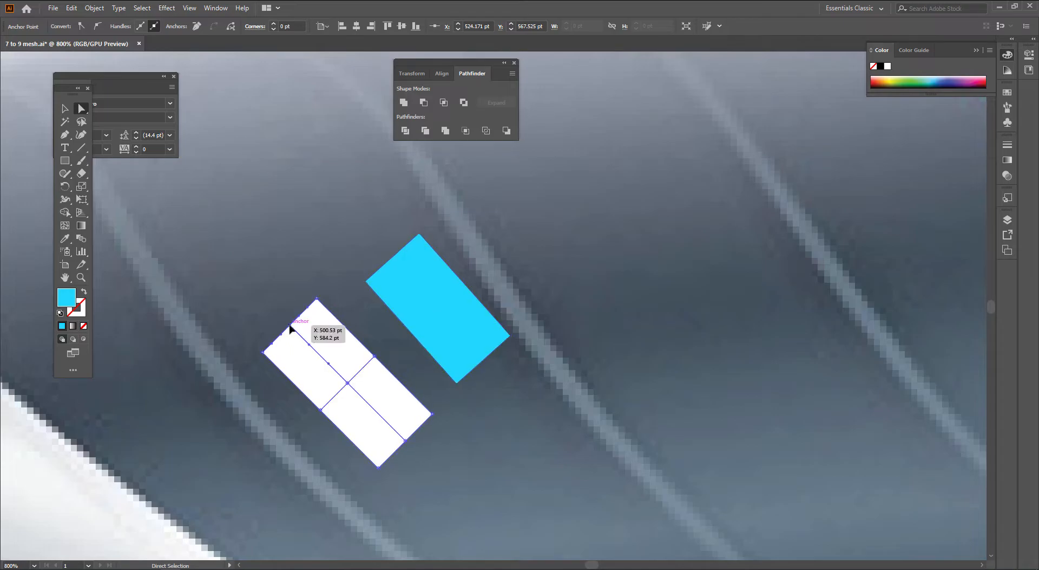
left_click_drag(291, 326, 264, 302)
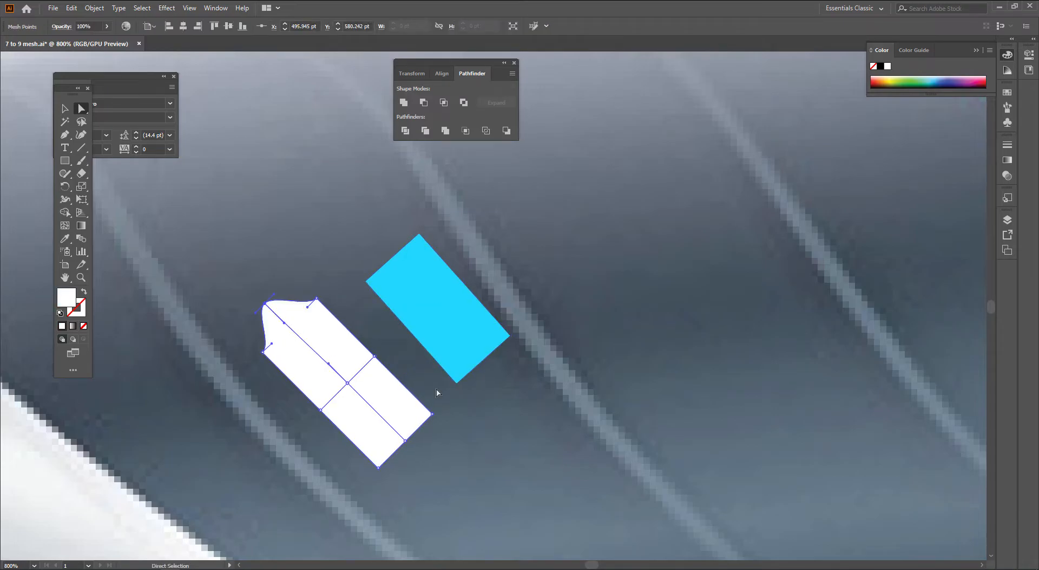
key("ctrl+z")
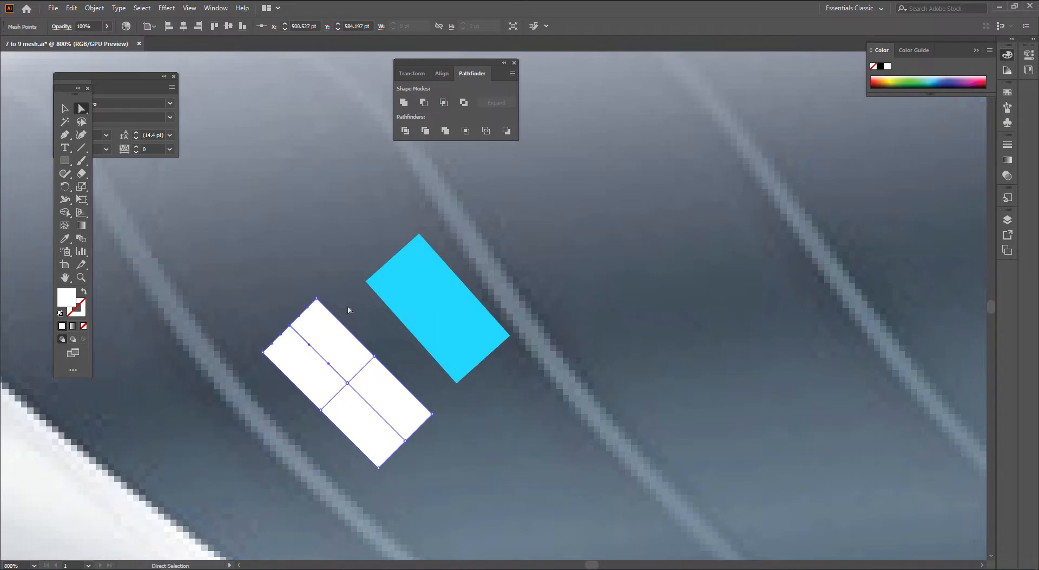
Step: Try colouring only the mesh rectangle's uppermost corner point bright green, and undo the colour change
left_click(316, 299)
double_click(71, 302)
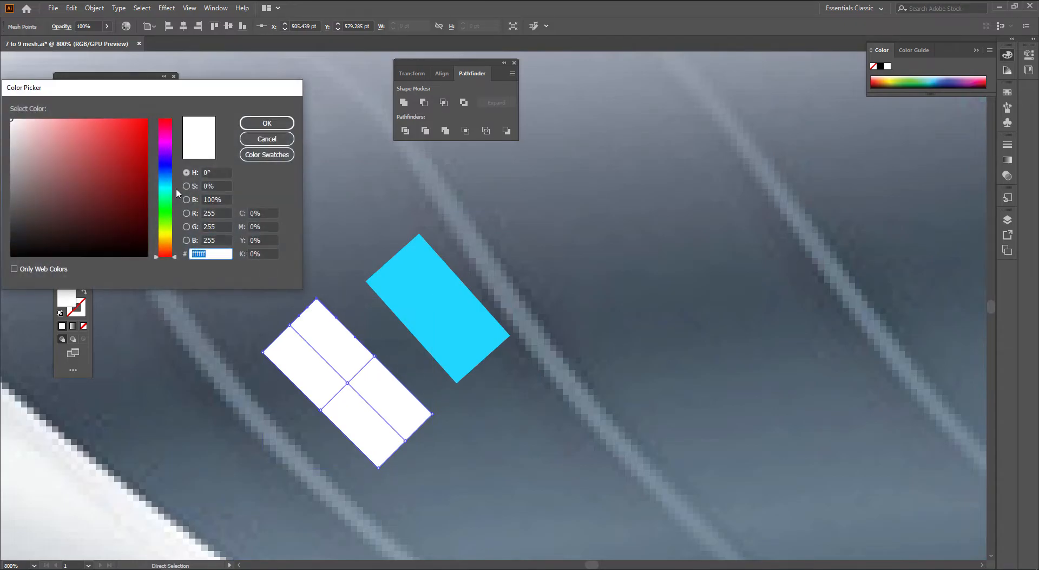
left_click(165, 211)
left_click(145, 121)
left_click(267, 123)
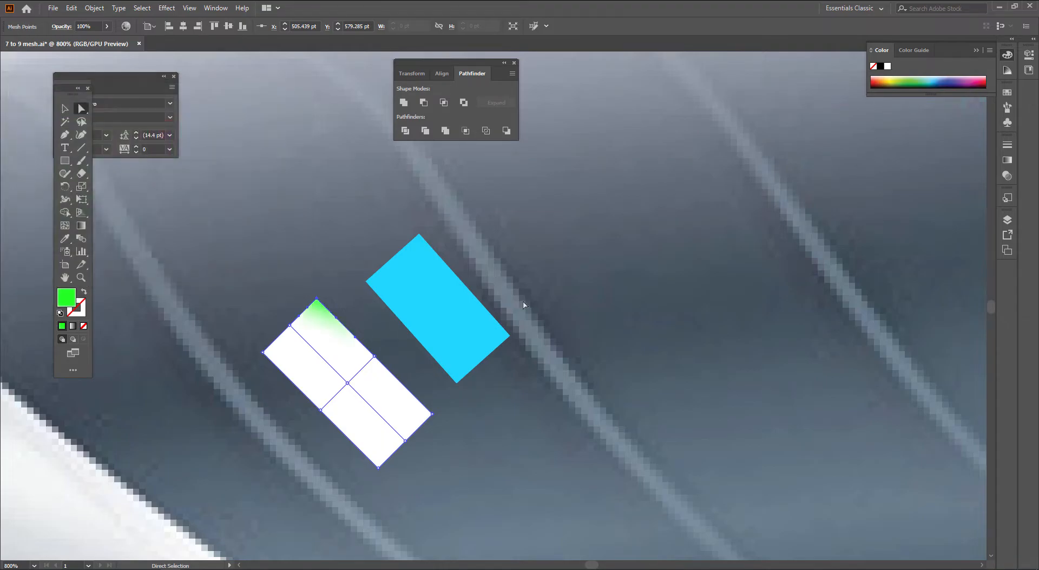
left_click(528, 306)
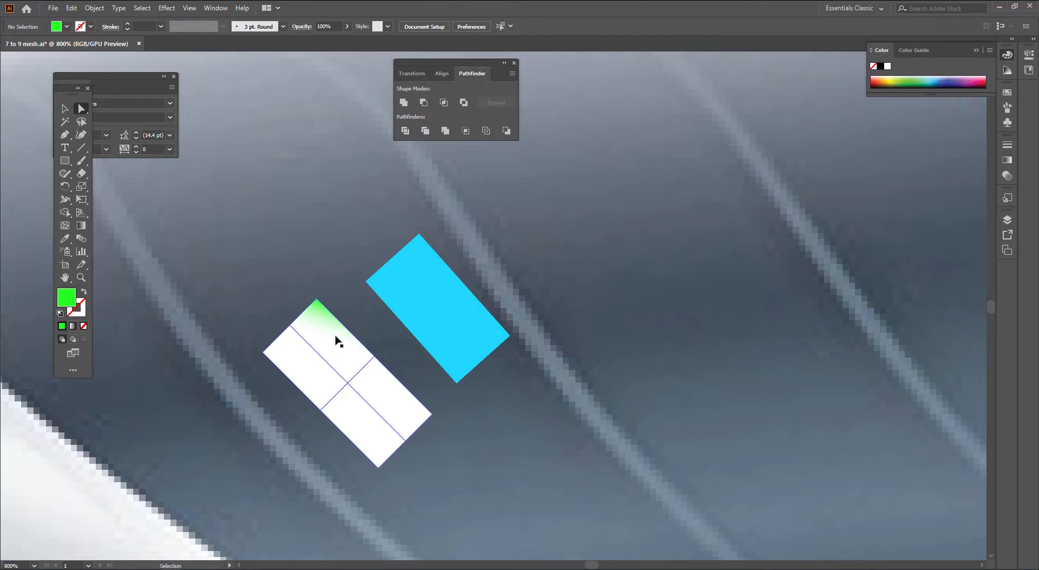
key("ctrl+z")
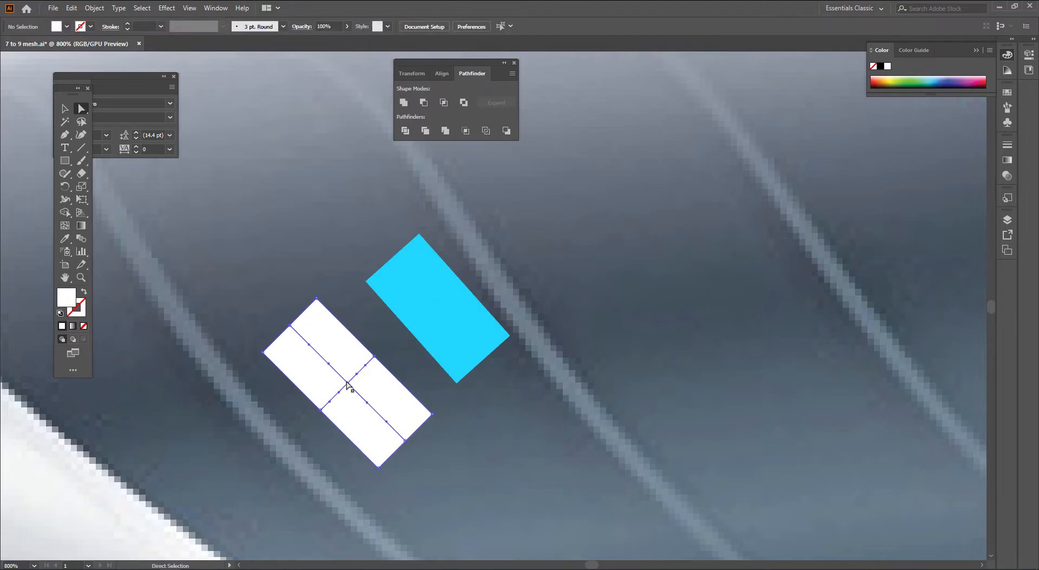
Step: Colour the mesh's centre point and both end points of its lengthwise centre line with grey-blue sampled from the light stripe
left_click(347, 382)
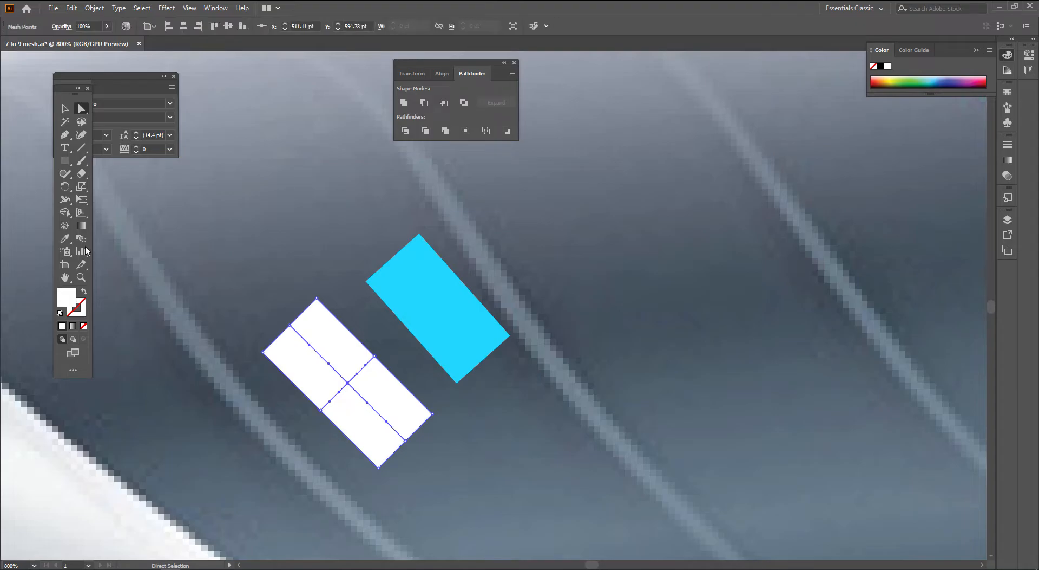
left_click(67, 237)
left_click(268, 428)
key("a")
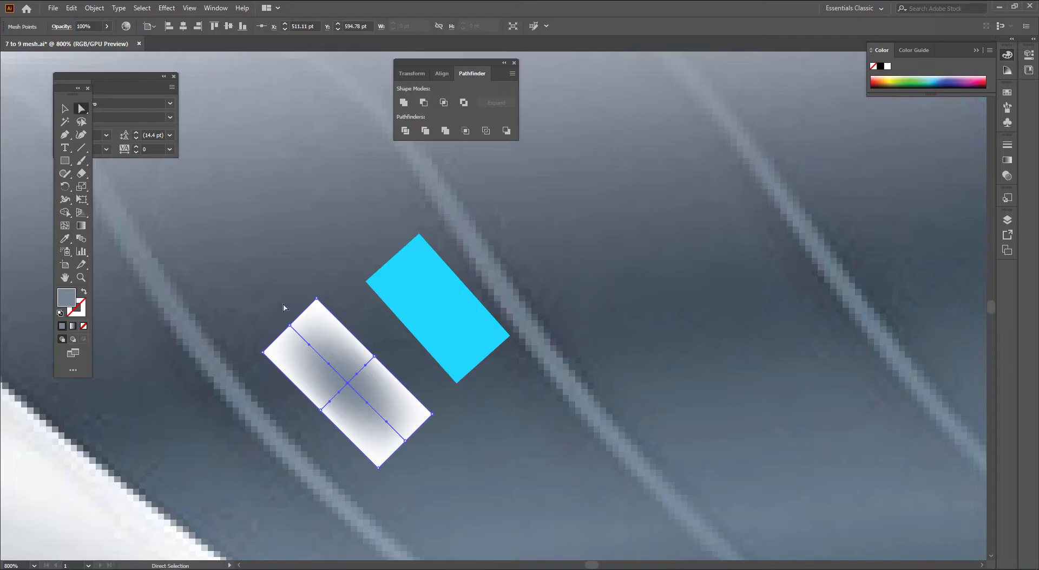
left_click(290, 326)
left_click(405, 441, "shift")
key("i")
left_click(274, 431)
key("a")
left_click(519, 503)
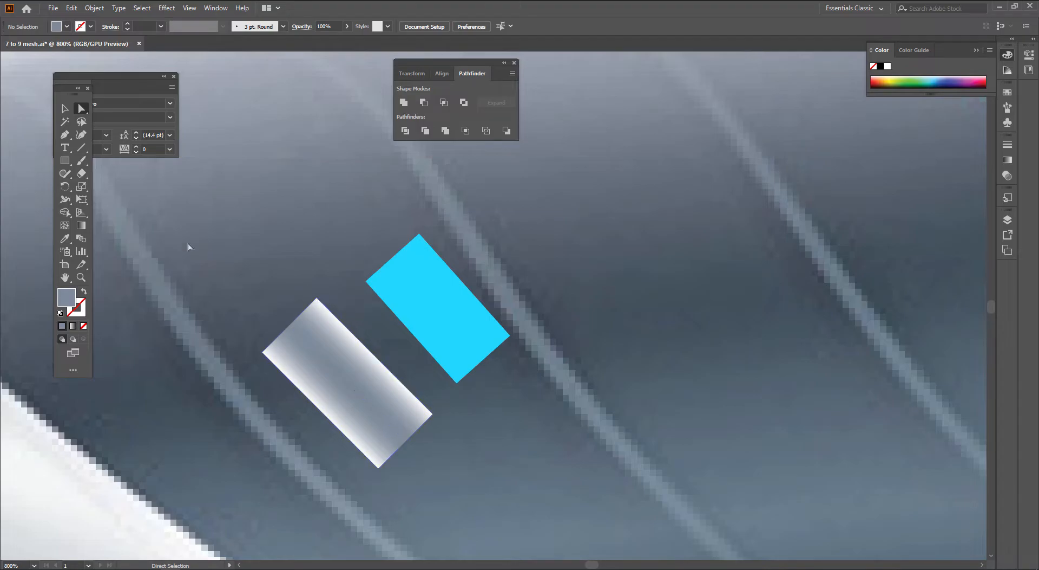
Step: Lasso the mesh points along the long edge facing the cyan rectangle and colour them with dark grey sampled from the panel
left_click(82, 122)
mouse_move(335, 285)
left_mouse_down()
mouse_move(307, 306)
mouse_move(366, 385)
mouse_move(483, 422)
mouse_move(320, 287)
left_mouse_up()
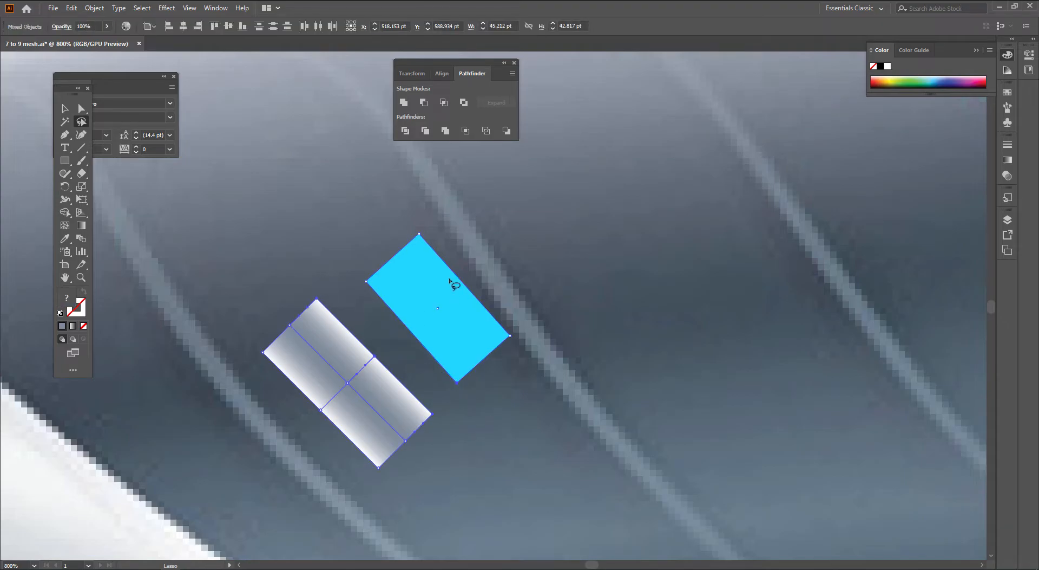
key("i")
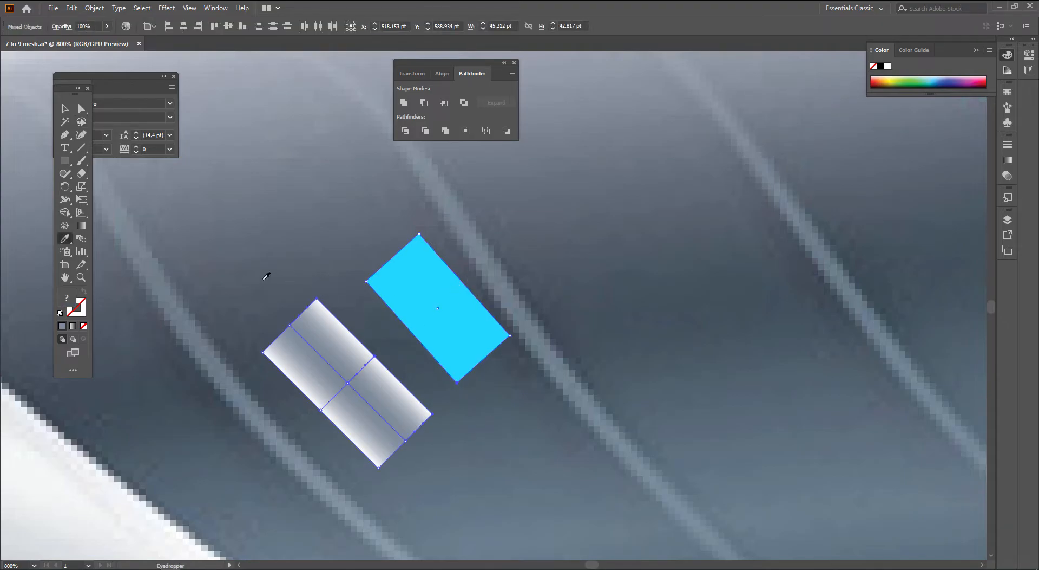
left_click(236, 352)
key("a")
left_click(241, 288)
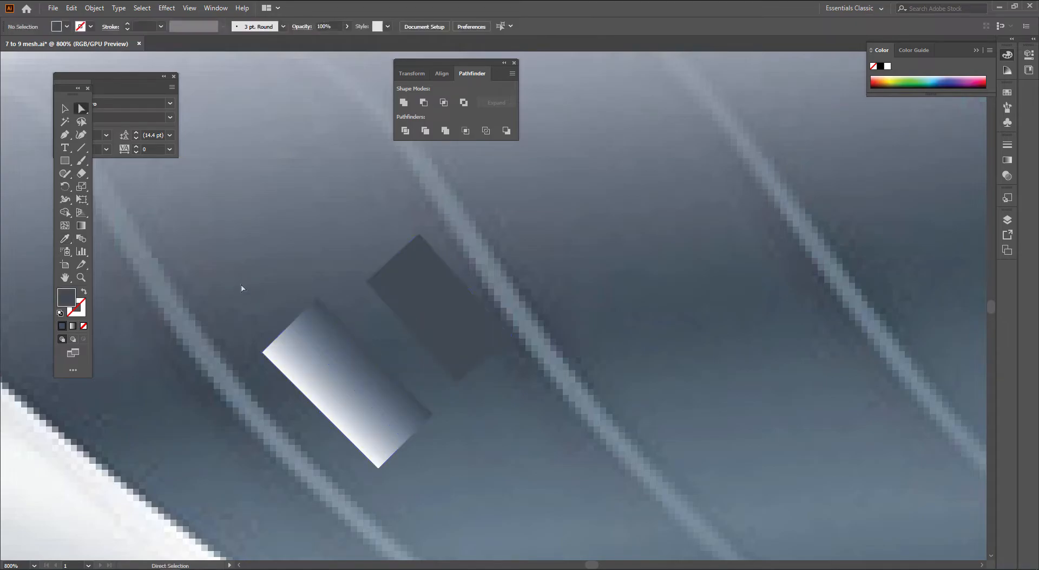
Step: Delete the plain rectangle beside the mesh
key("v")
left_click(442, 318)
key("Delete")
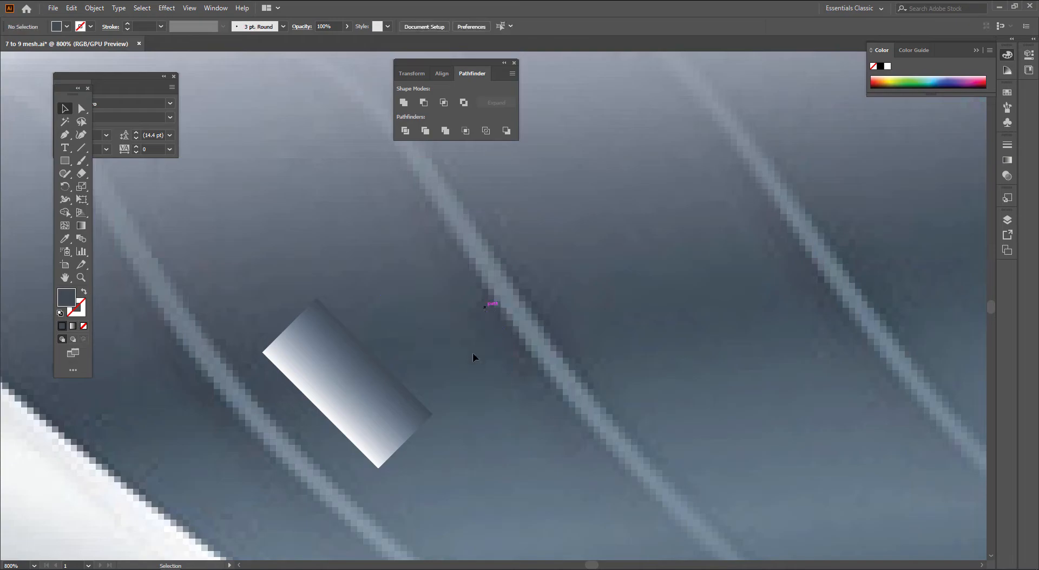
Step: Lasso the mesh points along the remaining white long edge and colour them with the dark panel tone sampled beside it
left_click_drag(459, 360, 482, 314)
key("a")
key("q")
mouse_move(275, 293)
left_mouse_down()
mouse_move(389, 384)
mouse_move(412, 440)
mouse_move(309, 389)
left_mouse_up()
key("i")
left_click(259, 379)
key("a")
left_click(347, 391)
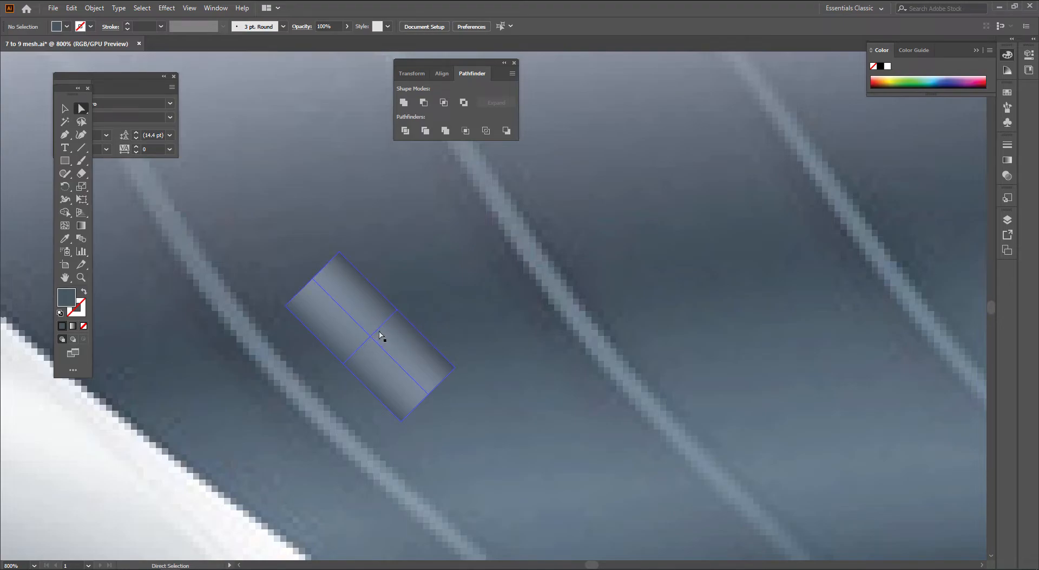
Step: Add a lengthwise mesh line close to each side of the centre line, using the dark fill to narrow the highlight
key("u")
left_click(379, 329)
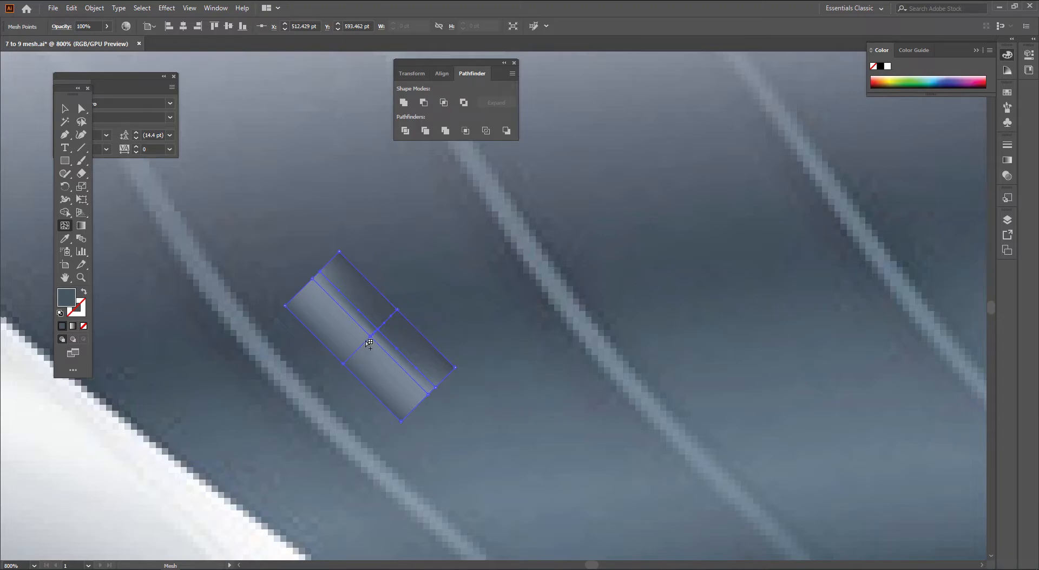
key("a")
left_click(561, 393)
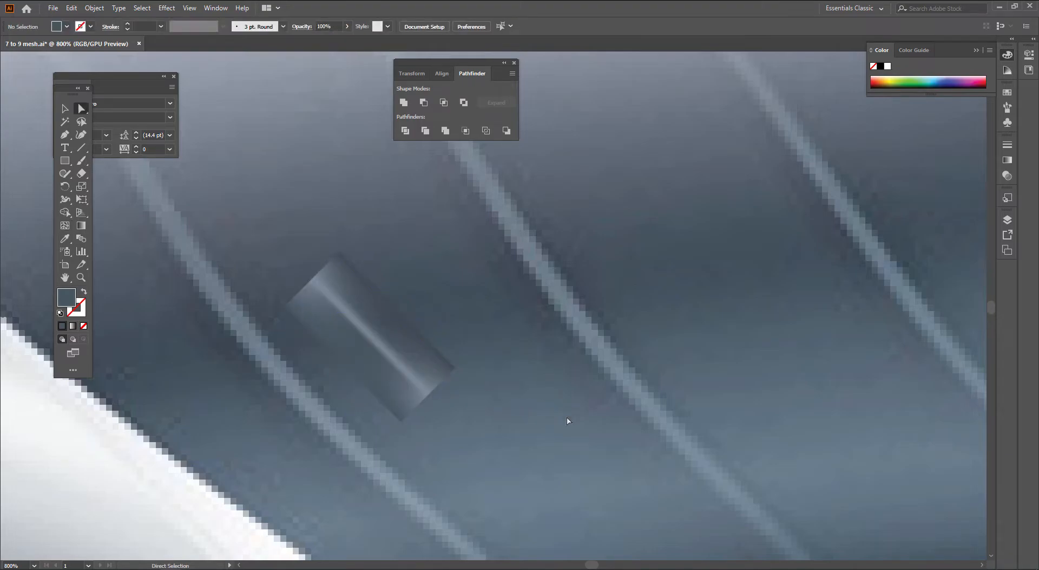
Step: Move the new lines' middle mesh points along the cross line, away from the centre point
left_click(392, 349)
left_click_drag(378, 332, 362, 348)
left_click(527, 365)
scroll(325, 360, "up", 2)
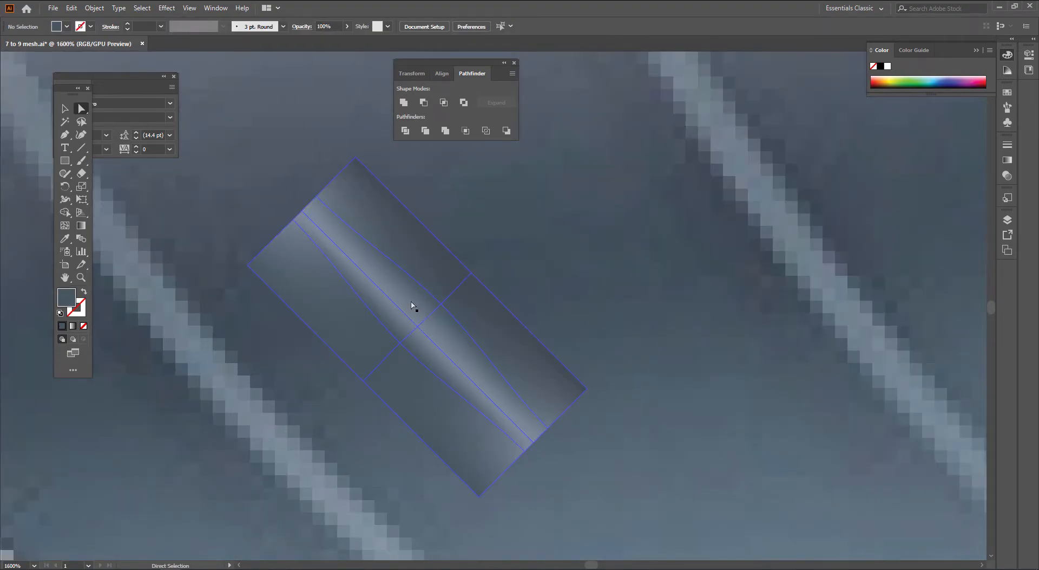
Step: Recolour the two middle mesh points flanking the centre with dark tones sampled from the mesh's adjacent edges
left_click(442, 303)
key("i")
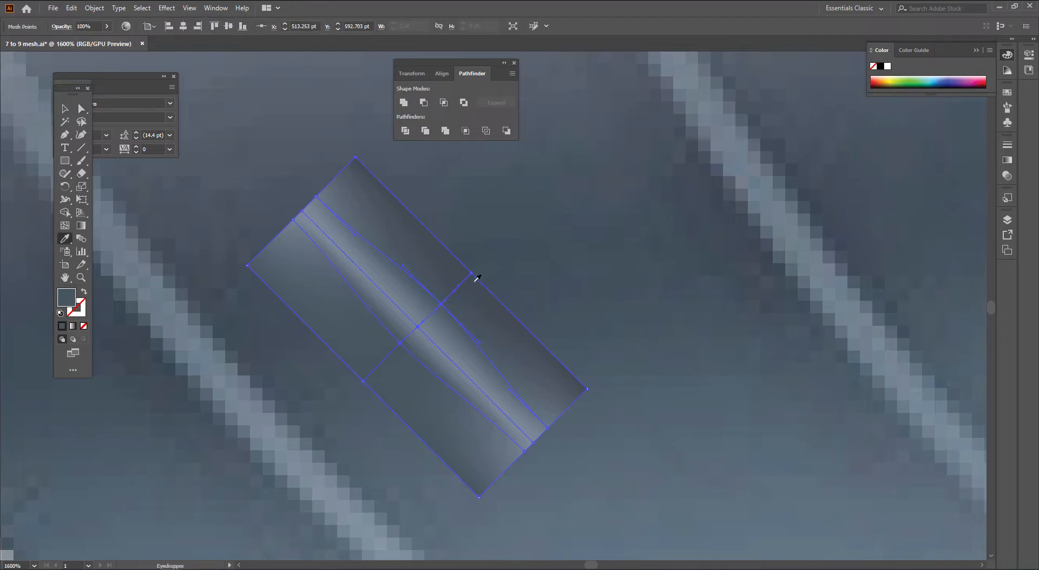
left_click(400, 342, "ctrl")
key("a")
left_click(341, 404)
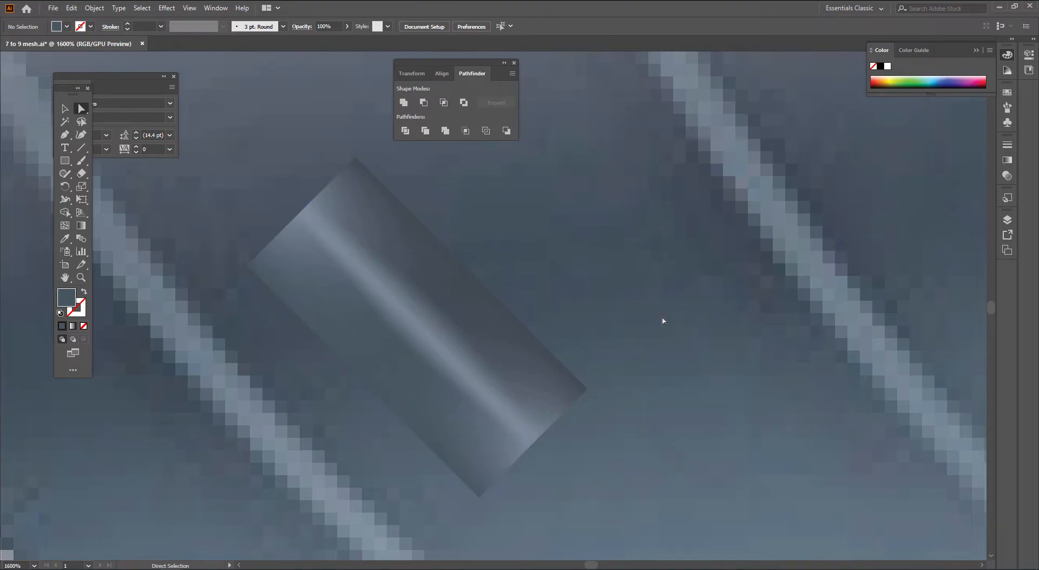
Step: Spread the flanking mesh points at both short ends away from the centre line and recolour them with the adjacent dark tones
left_click_drag(524, 451, 551, 421)
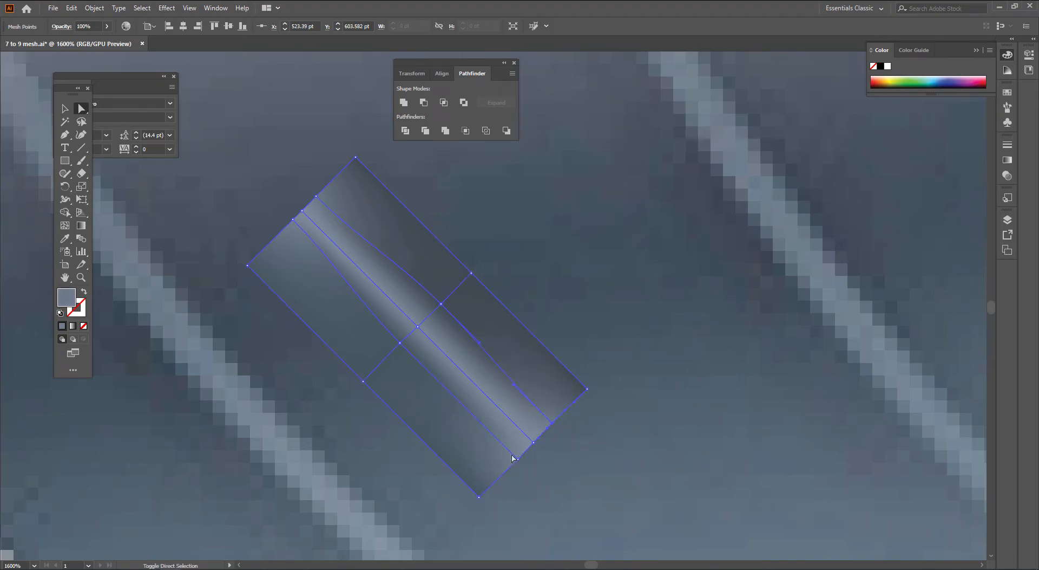
left_click(612, 480)
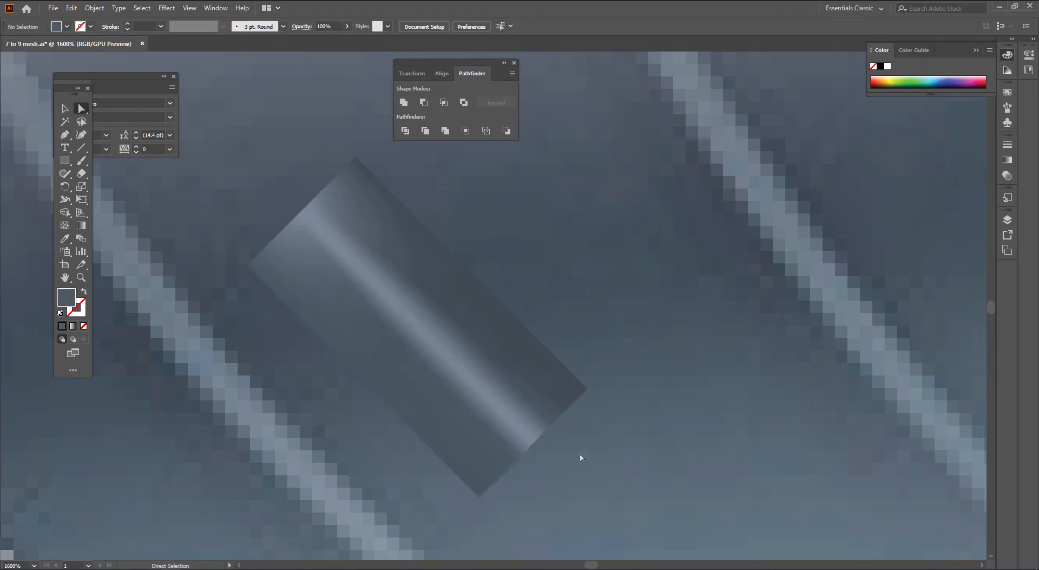
left_click_drag(292, 222, 321, 192)
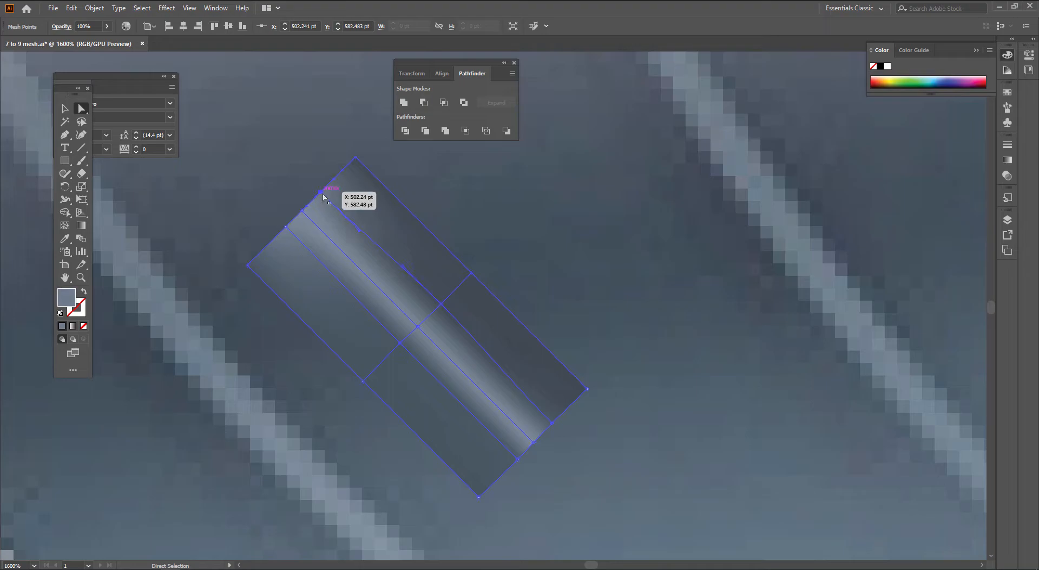
left_click(287, 227, "shift")
key("i")
left_click(277, 273)
key("a")
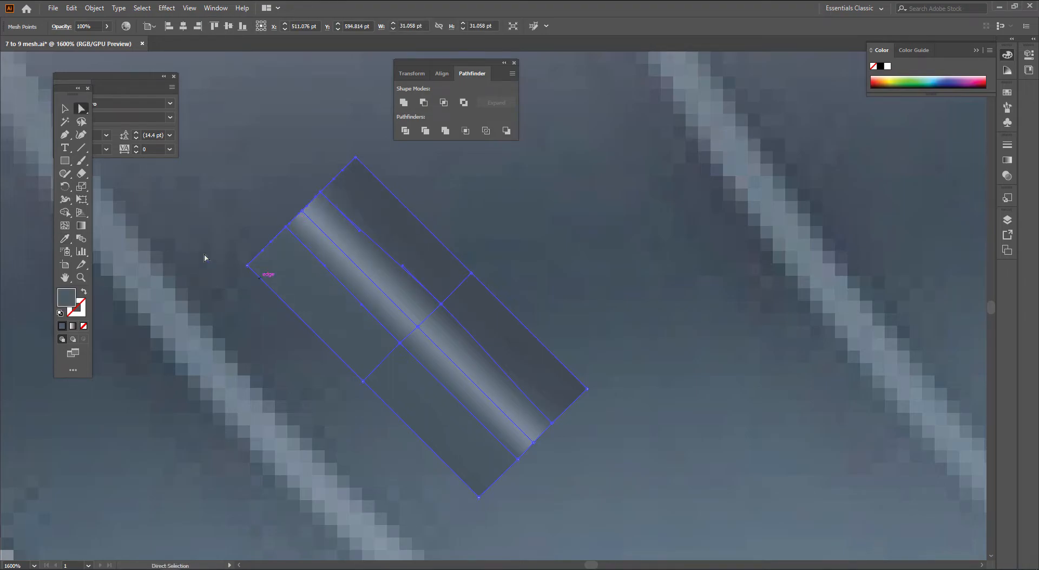
Step: Recolour the flanking mesh points at the sample mesh's upper end and middle with dark tones sampled from the surrounding panel
left_click(194, 250)
scroll(566, 393, "down", 3)
left_click_drag(632, 410, 582, 368)
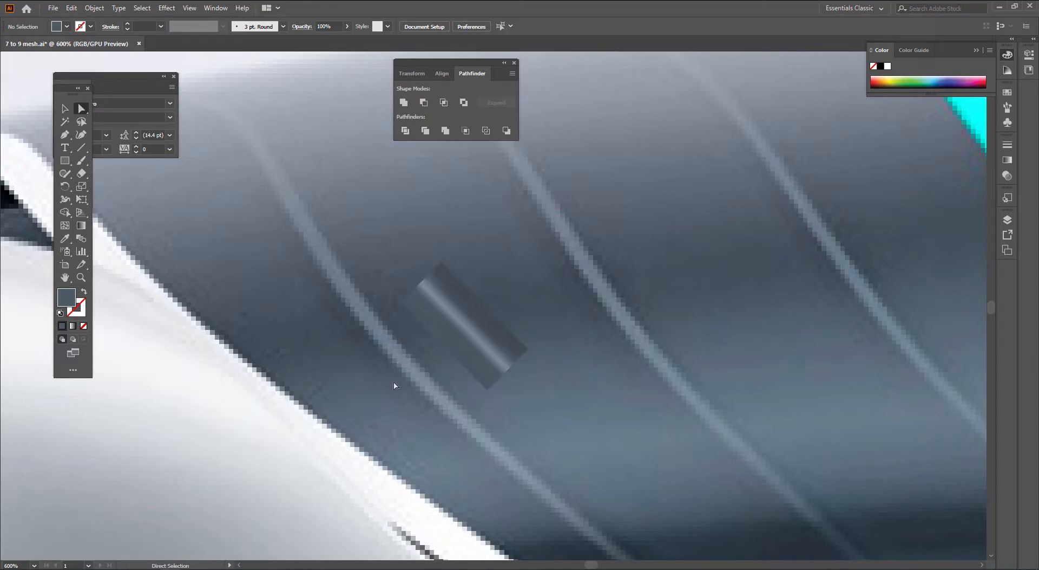
left_click_drag(437, 269, 387, 302)
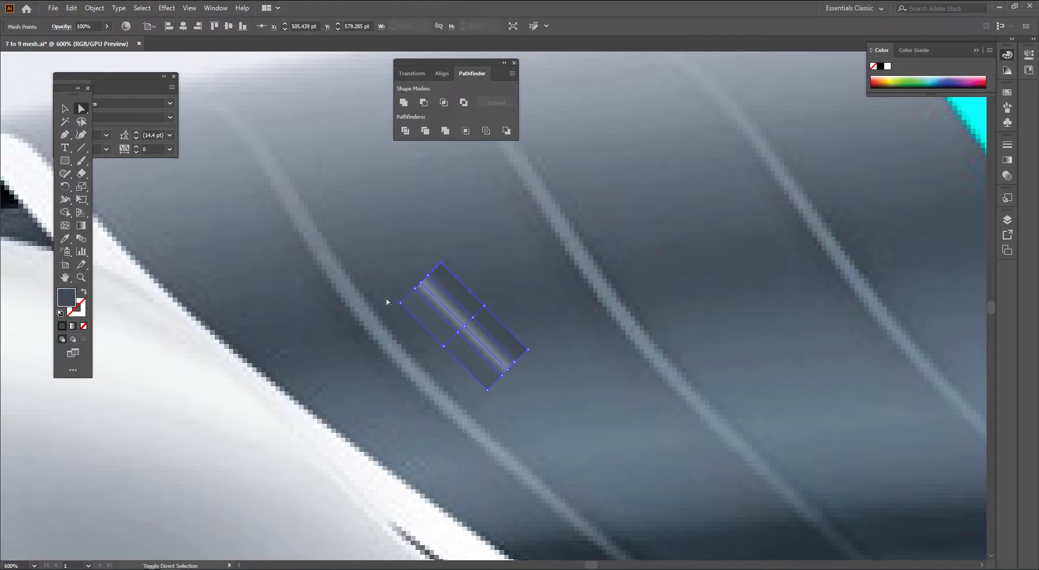
key("i")
key("a")
left_click_drag(469, 317, 469, 318)
left_click_drag(437, 368, 460, 327)
key("i")
left_click(365, 340)
key("a")
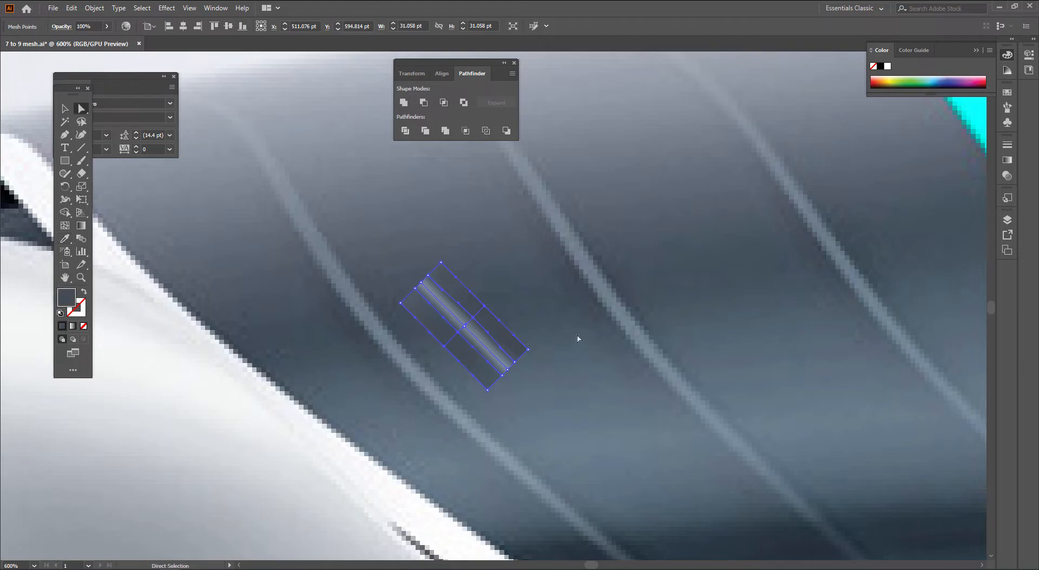
Step: Recolour the mesh points at the sample mesh's lower end with a tone sampled from the panel beside it
left_click_drag(516, 371, 515, 374)
key("i")
left_click(446, 372)
key("a")
left_click(608, 405)
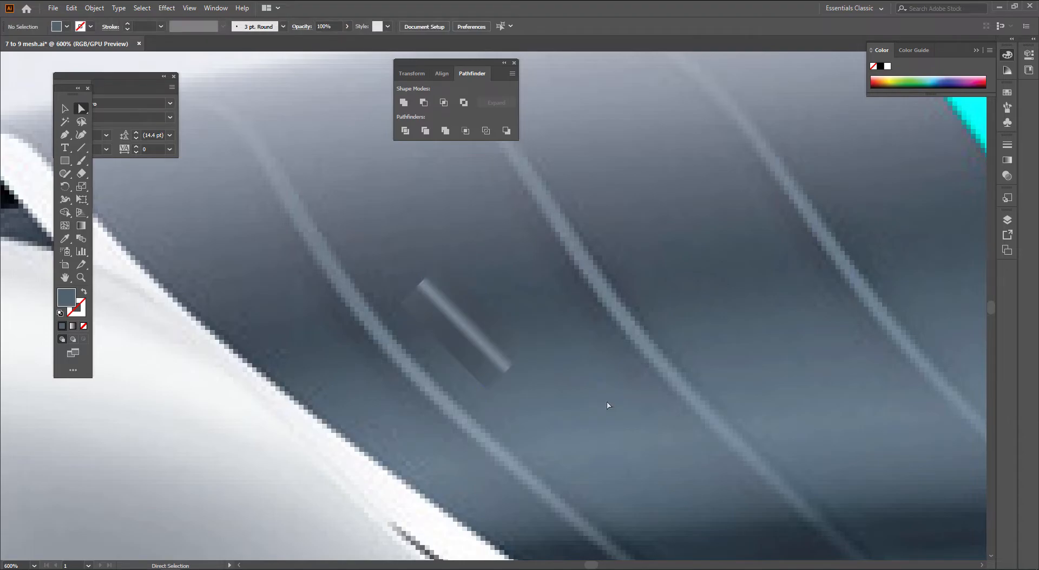
Step: Move the sample mesh onto the light stripe nearest the rear fender, aligning its highlight with the stripe
key("v")
left_click_drag(478, 351, 427, 374)
left_click(653, 388)
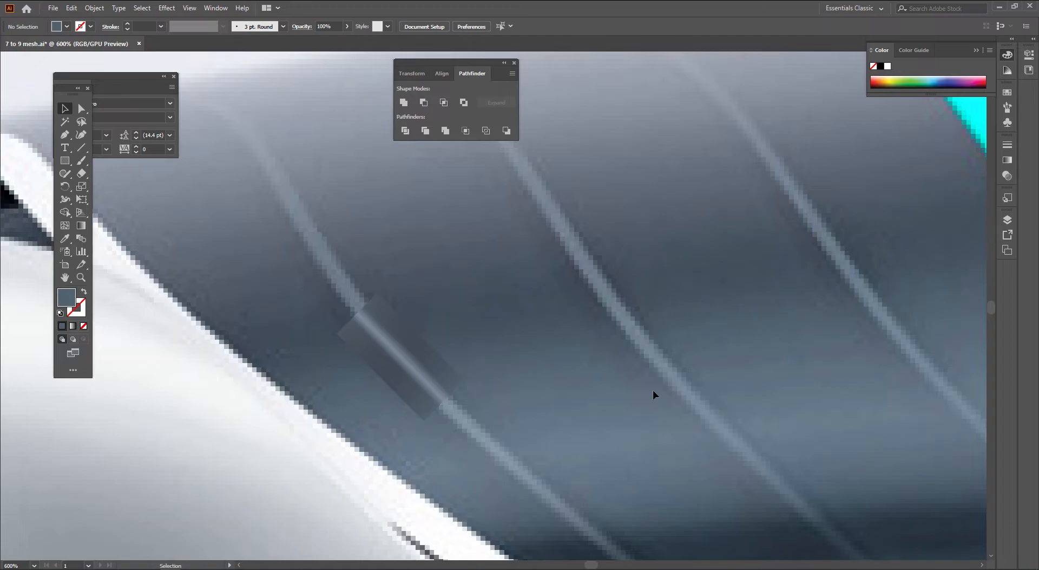
Step: Compare the placed mesh with the panel's light stripes in both an overview and a close-up
scroll(654, 390, "down", 2)
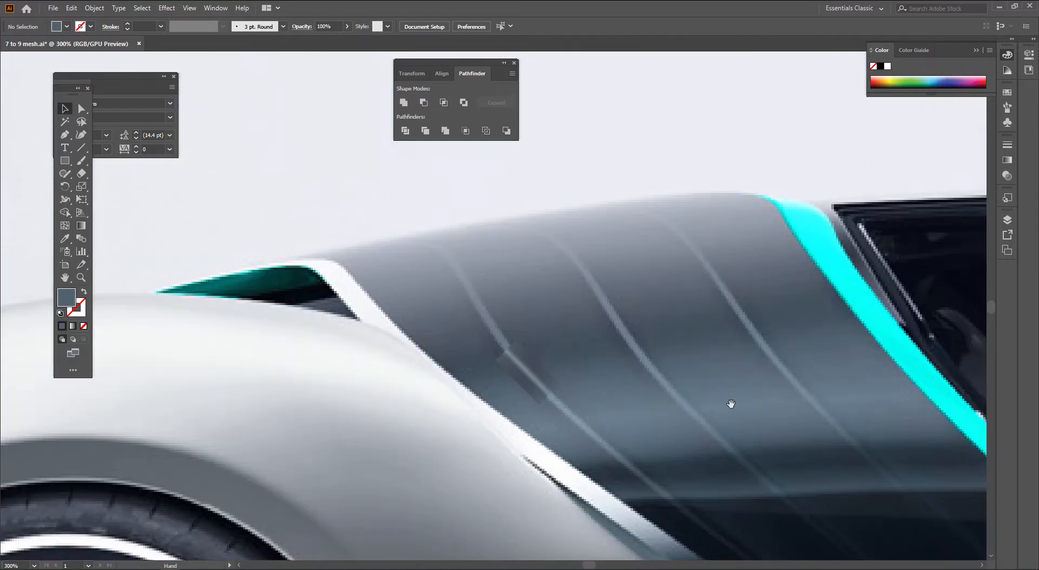
left_click_drag(731, 404, 589, 380)
left_click(372, 343)
left_click(631, 453)
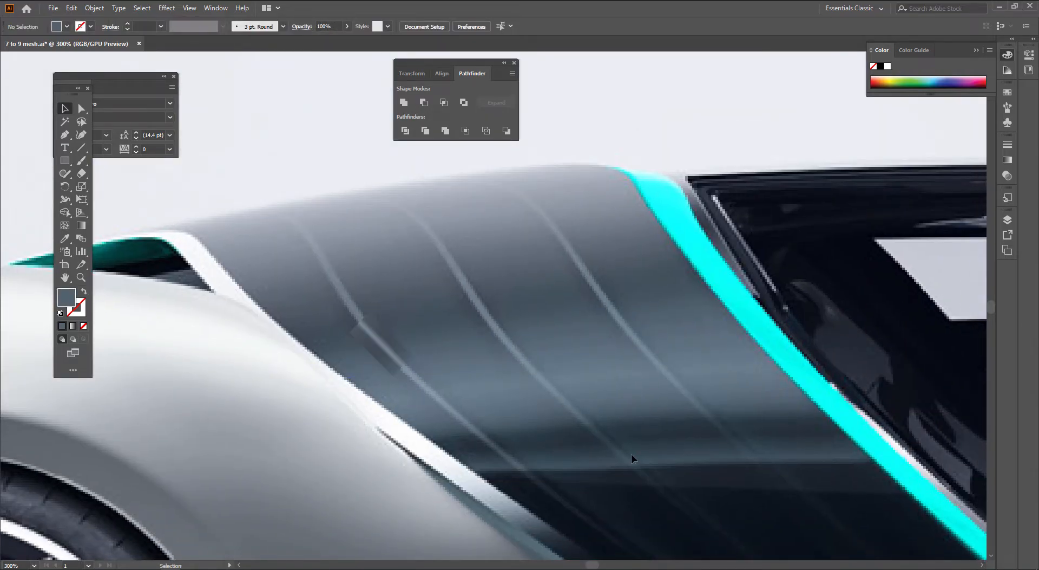
left_click(388, 360)
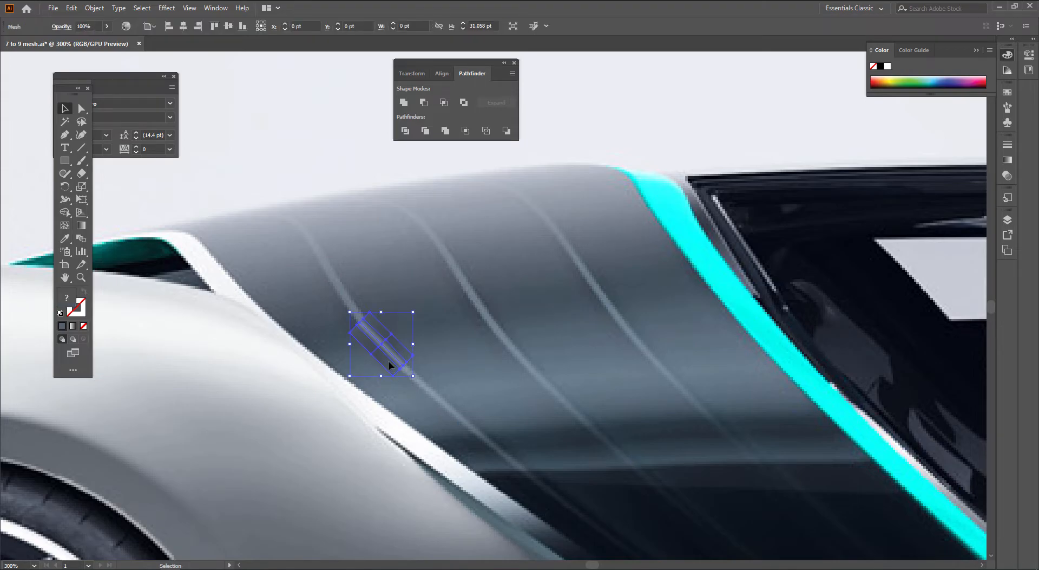
scroll(373, 343, "up", 3)
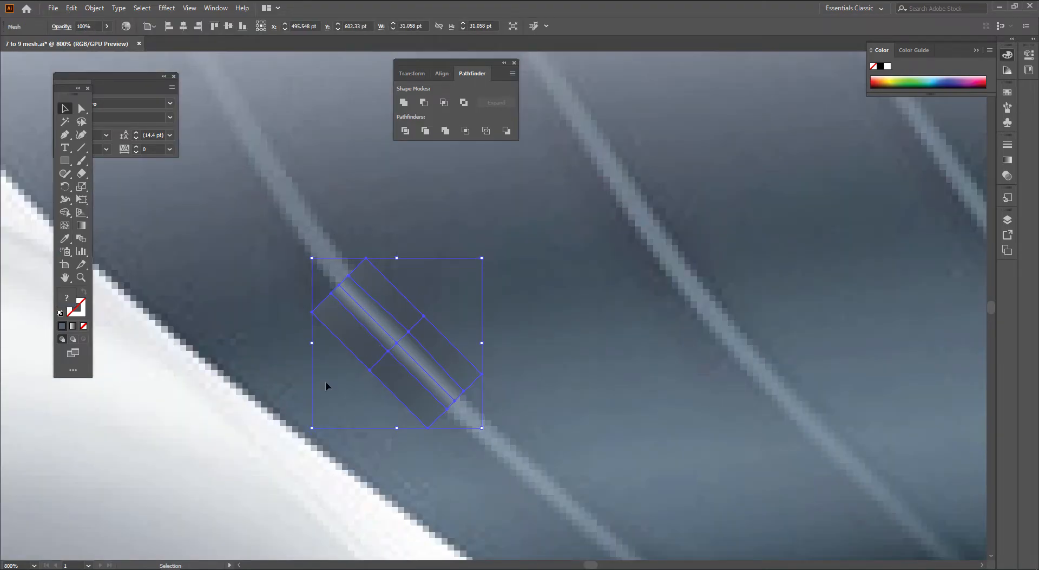
scroll(484, 408, "down", 3)
left_click(611, 430)
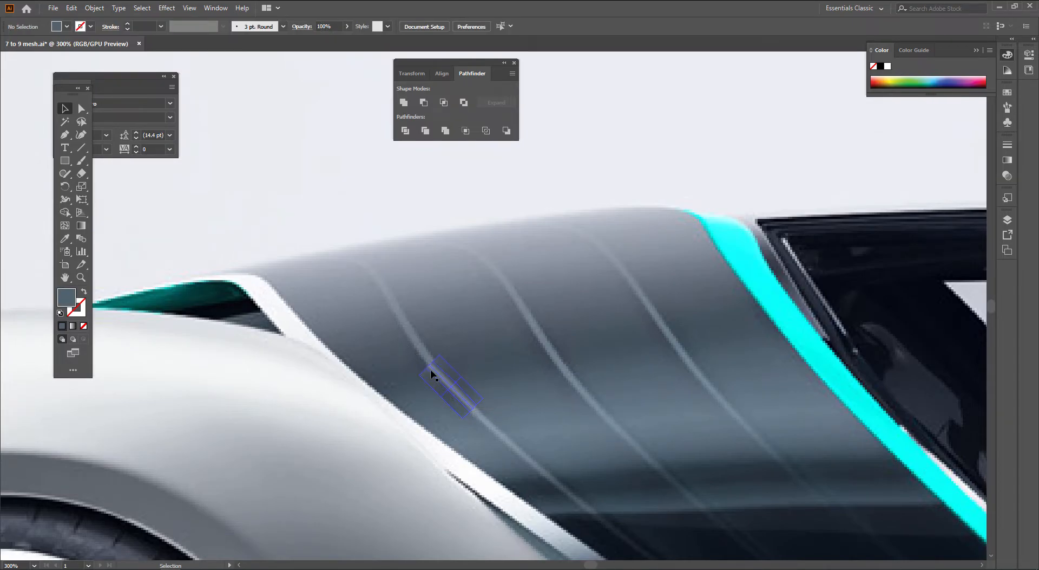
Step: Lasso the mesh points at the upper end and rotate them slightly about the cross line's outer point to follow the stripe
scroll(421, 347, "up", 2)
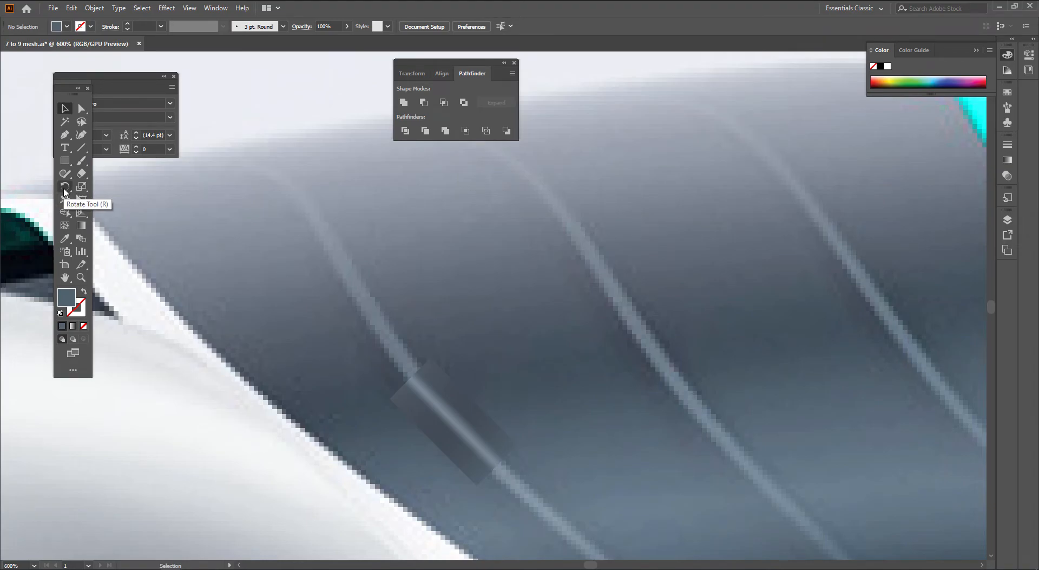
key("q")
mouse_move(417, 324)
left_mouse_down()
mouse_move(448, 362)
mouse_move(418, 409)
mouse_move(362, 405)
left_mouse_up()
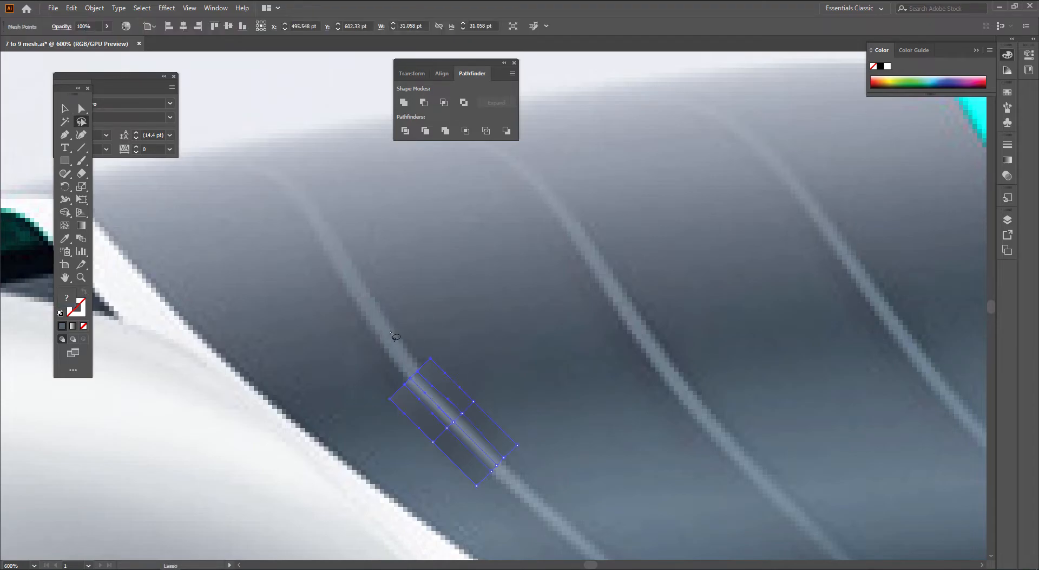
key("r")
left_click(474, 400)
left_click_drag(473, 299, 478, 300)
key("a")
left_click(554, 333)
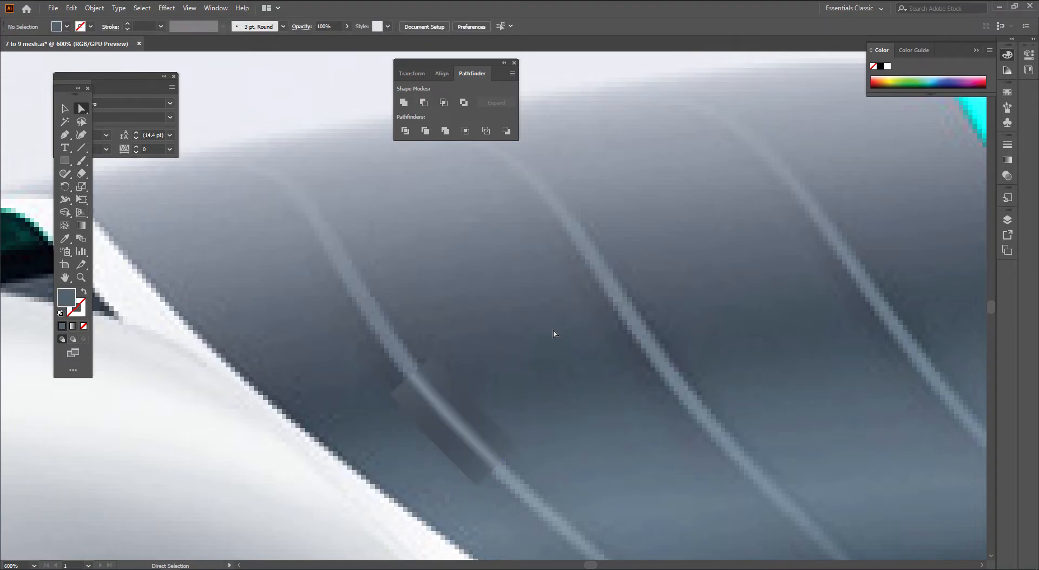
Step: Lasso the middle and lower mesh points and rotate them clockwise about the mesh's upper corner to bend the highlight downward
key("q")
mouse_move(536, 427)
left_mouse_down()
mouse_move(467, 443)
mouse_move(493, 507)
mouse_move(531, 421)
left_mouse_up()
mouse_move(511, 381)
left_mouse_down()
mouse_move(425, 427)
mouse_move(439, 358)
left_mouse_up()
key("r")
left_click(433, 356)
left_click_drag(608, 401, 564, 475)
key("a")
key("ctrl+shift+a")
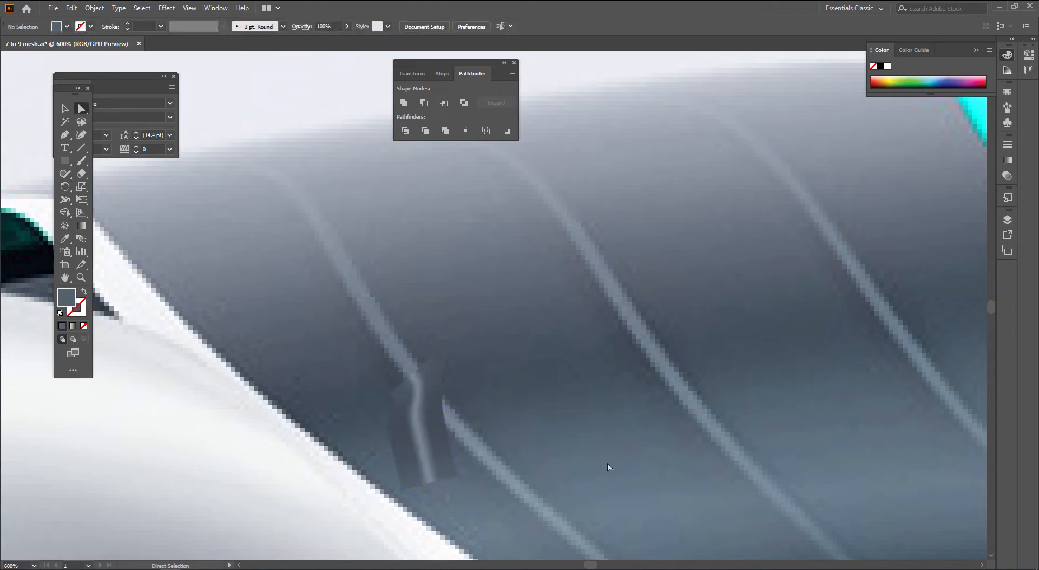
Step: Lasso only the lower-end mesh points and rotate them clockwise to curl the mesh's end toward the rear fender
key("q")
mouse_move(514, 451)
left_mouse_down()
mouse_move(406, 529)
mouse_move(464, 446)
mouse_move(524, 420)
mouse_move(527, 492)
mouse_move(530, 458)
left_mouse_up()
key("r")
key("v")
key("ctrl+shift+a")
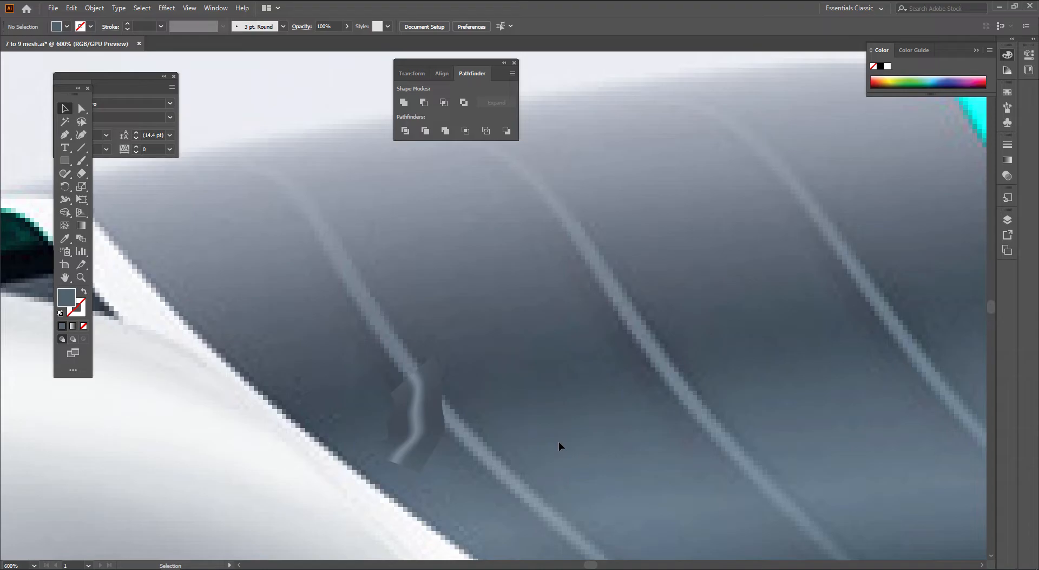
Step: Delete the bent sample mesh from the striped side panel
left_click(434, 428)
key("Delete")
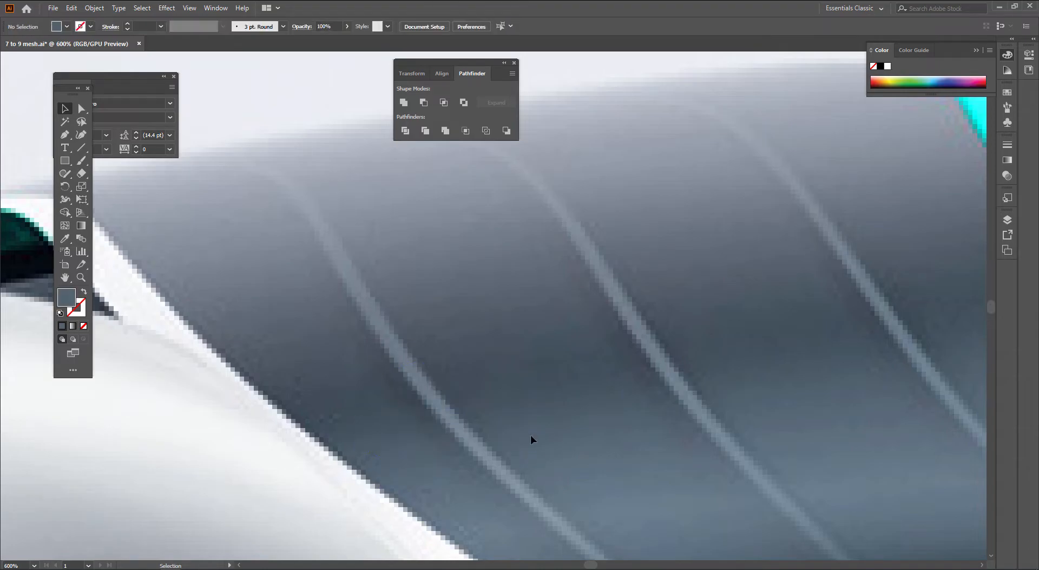
key("ctrl+minus")
key("ctrl+minus")
left_click_drag(594, 433, 455, 372)
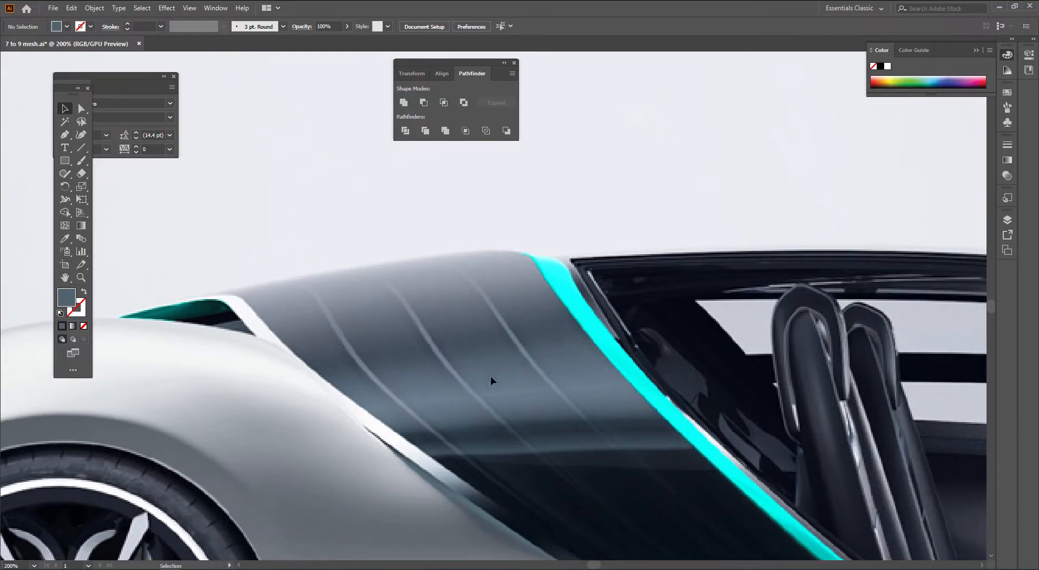
Step: Hide the interface panels and examine the whole car, including the full sweep of the dark striped side panel
key("Tab")
key("ctrl+minus")
left_click_drag(842, 493, 613, 327)
key("ctrl+minus")
scroll(714, 356, "down", 1)
left_click_drag(797, 374, 653, 402)
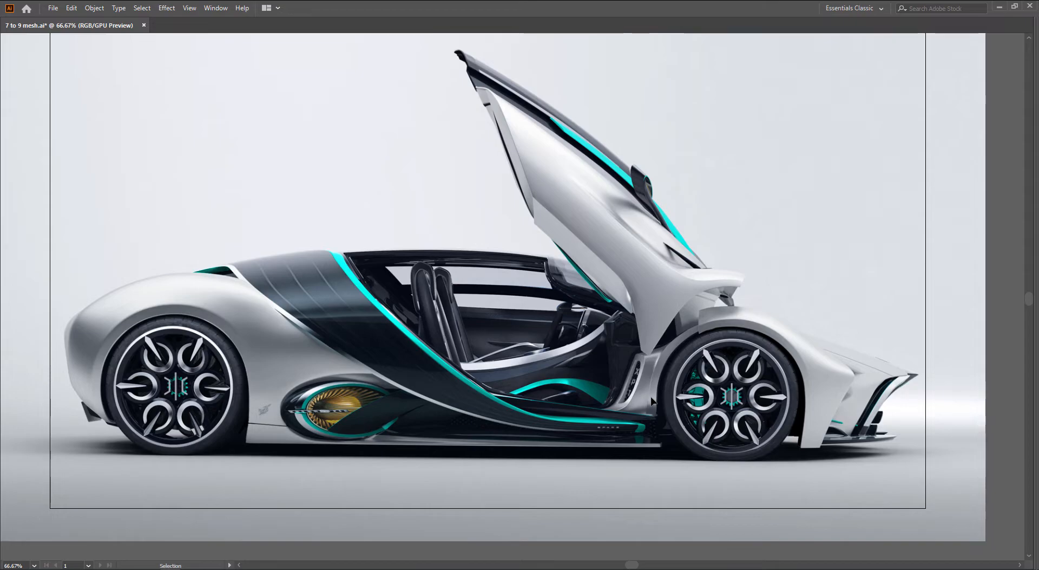
key("ctrl+1")
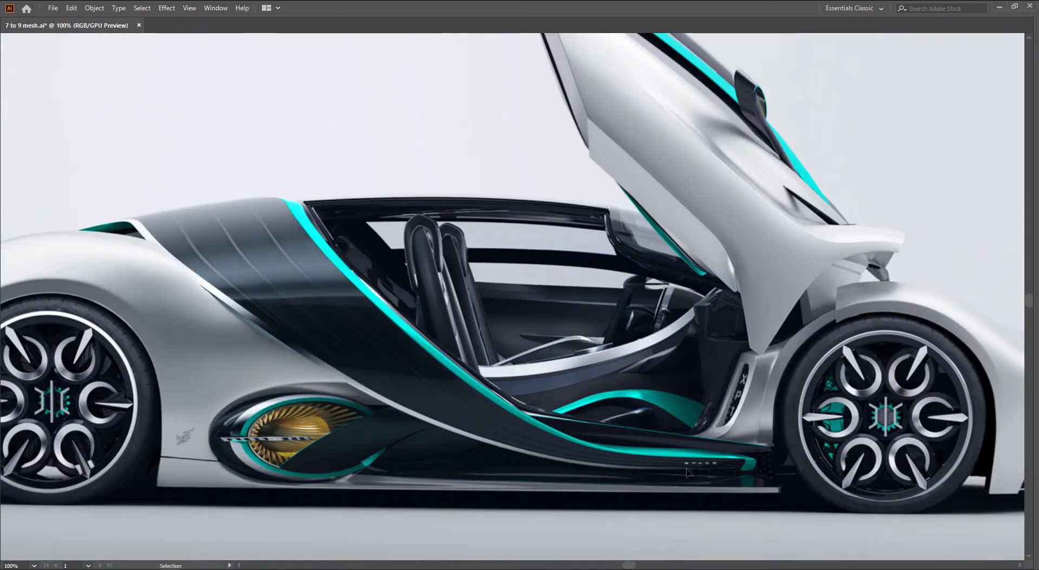
scroll(187, 216, "up", 1)
left_click_drag(343, 265, 295, 176)
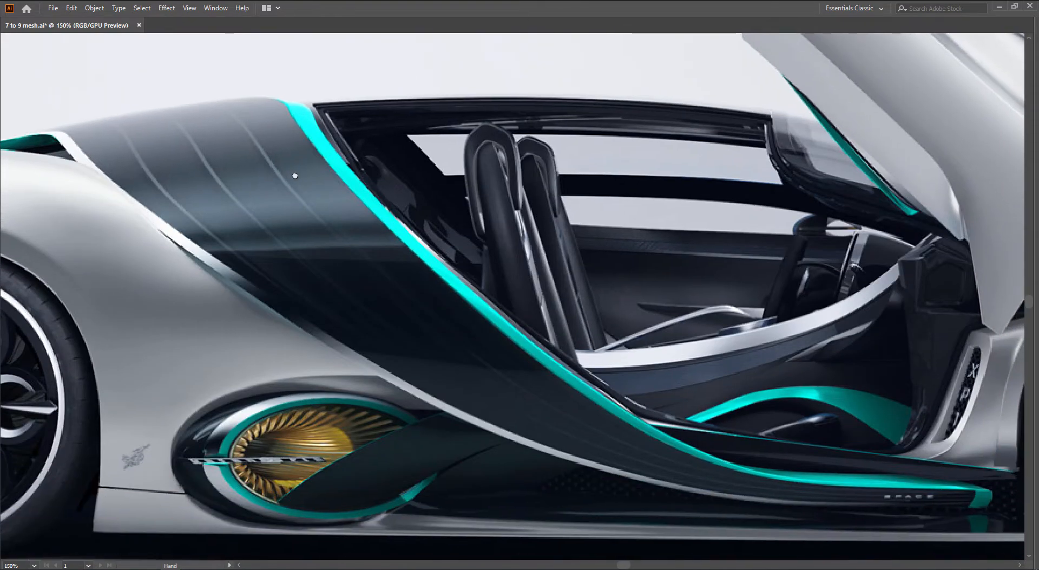
left_click_drag(348, 203, 334, 204)
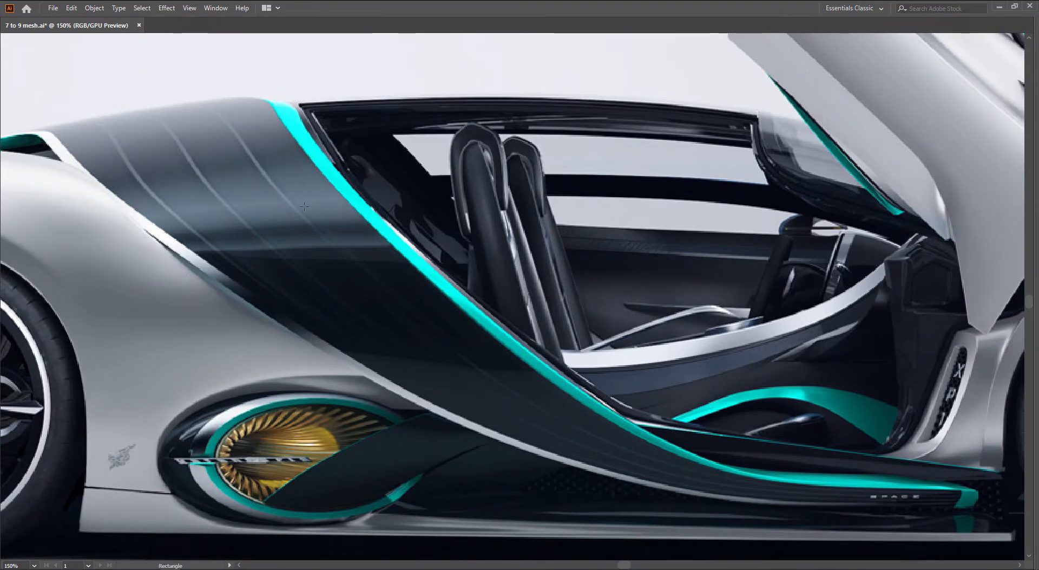
Step: Draw a rectangle about 115.5 by 232.6 pt, rotate it 45° and place it over the dark side panel along the cyan trim
mouse_move(321, 148)
left_mouse_down()
mouse_move(455, 386)
mouse_move(440, 388)
left_mouse_up()
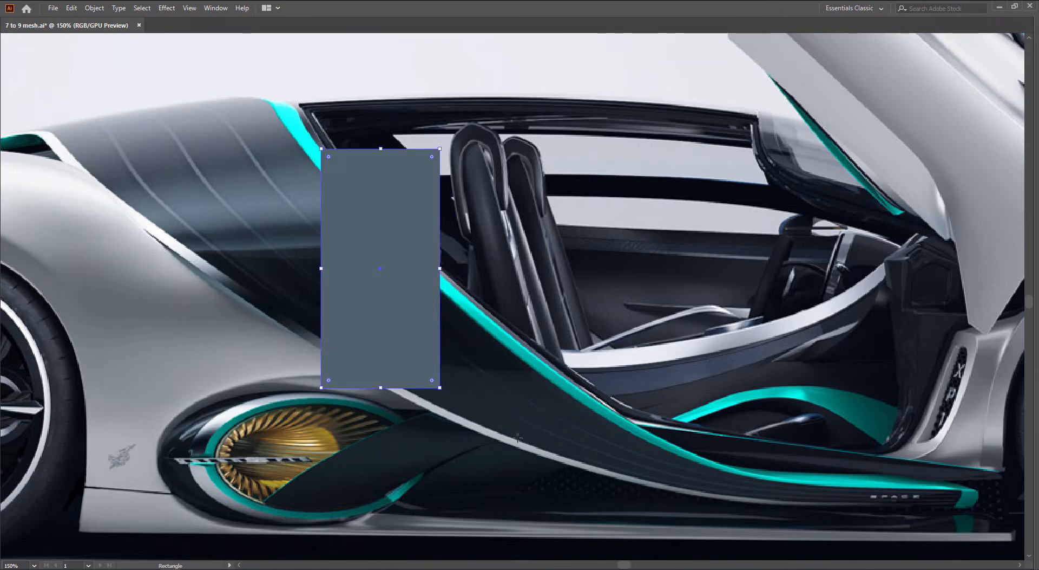
key("v")
left_click_drag(444, 269, 410, 223)
left_click_drag(406, 272, 385, 283)
Step: Hide the other panels and leave only the Layers panel floating over the canvas
key("Tab")
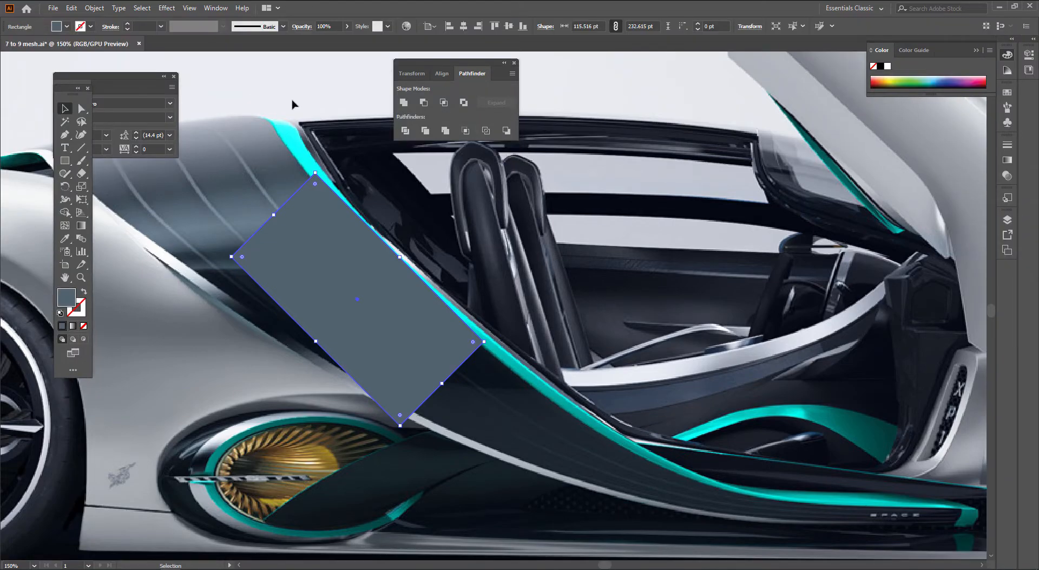
key("Tab")
key("F7")
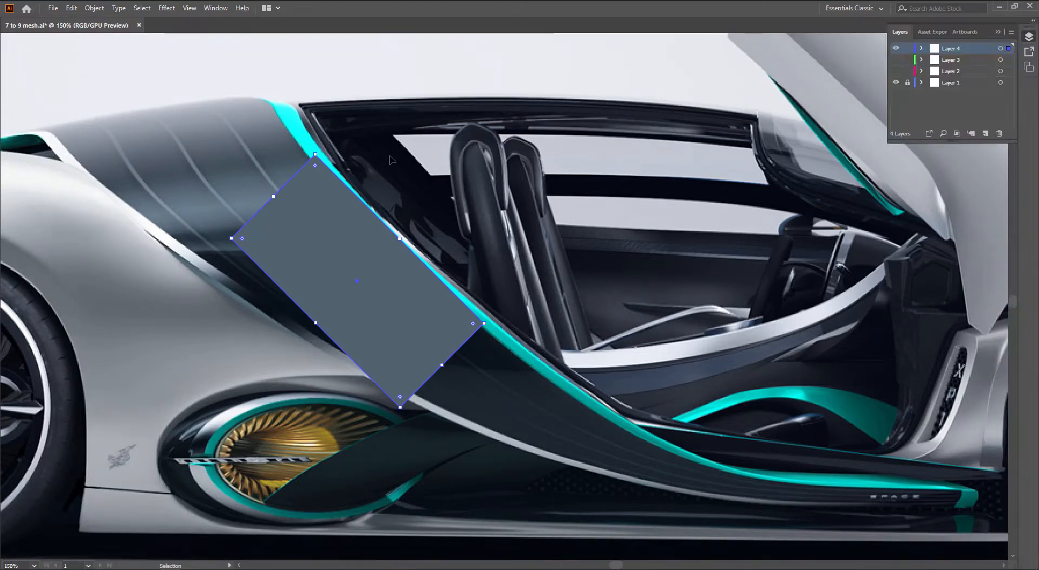
left_click_drag(901, 31, 508, 102)
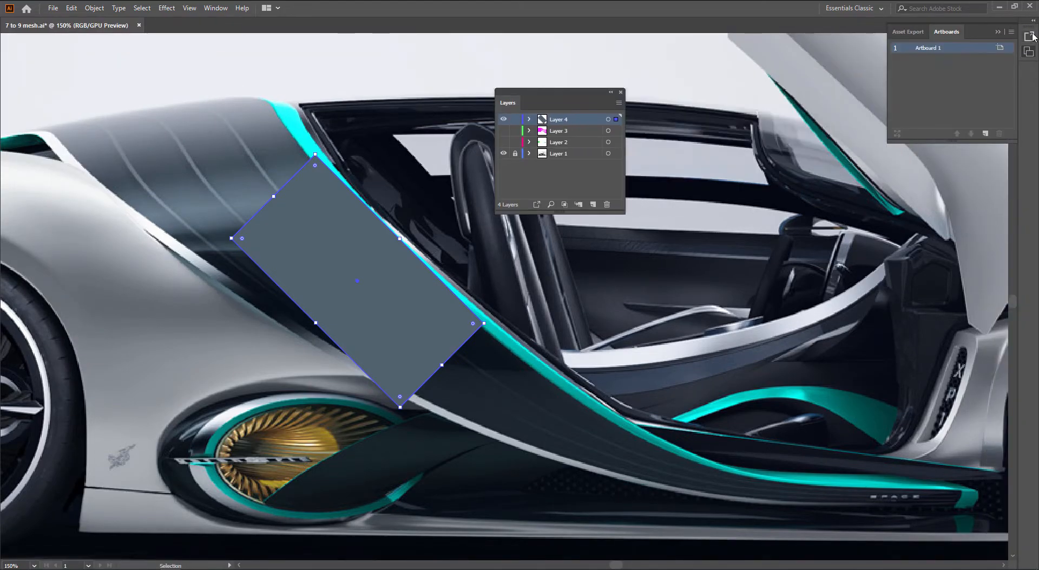
left_click(940, 31)
left_click(808, 159)
Step: Widen the rotated rectangle toward the rear fender and add a gradient mesh point at its centre
left_click(503, 119)
left_click(503, 119)
left_click(388, 294)
left_click_drag(316, 322, 297, 340)
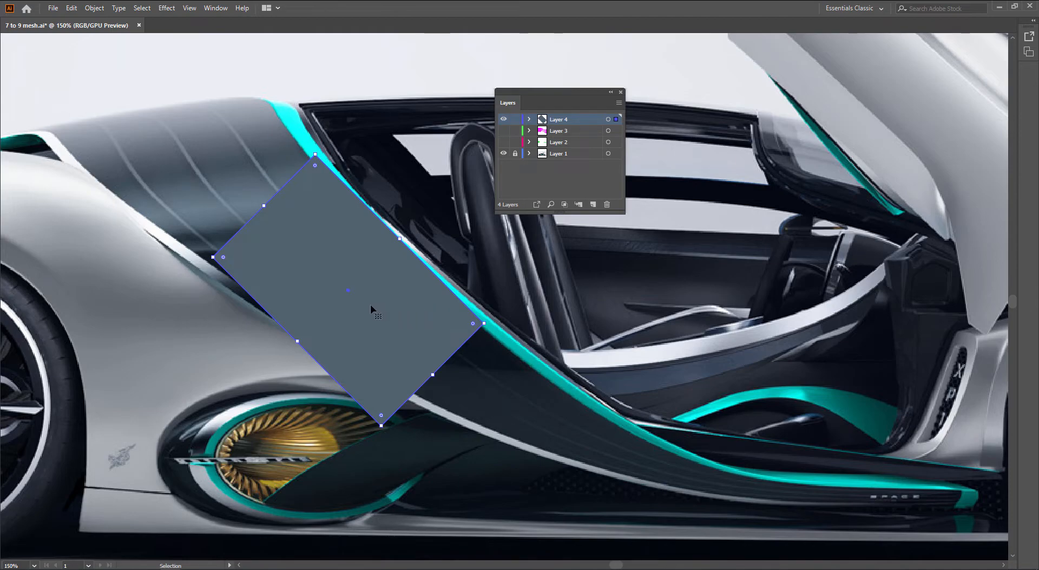
key("u")
left_click(351, 292)
key("a")
left_click(607, 341)
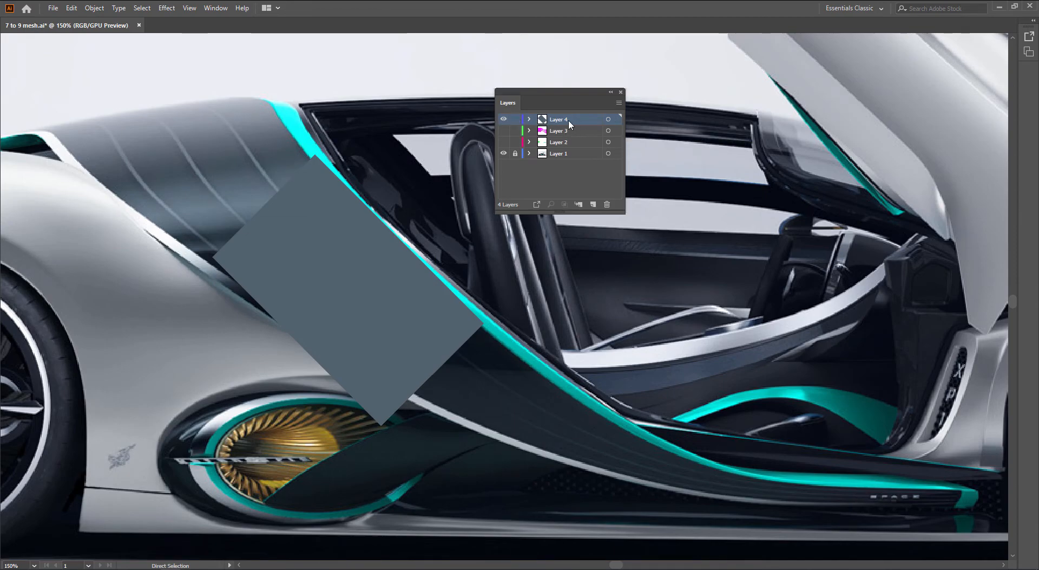
Step: Display Layer 4 in outline mode and set its layer colour to Green
left_click(503, 120, "ctrl")
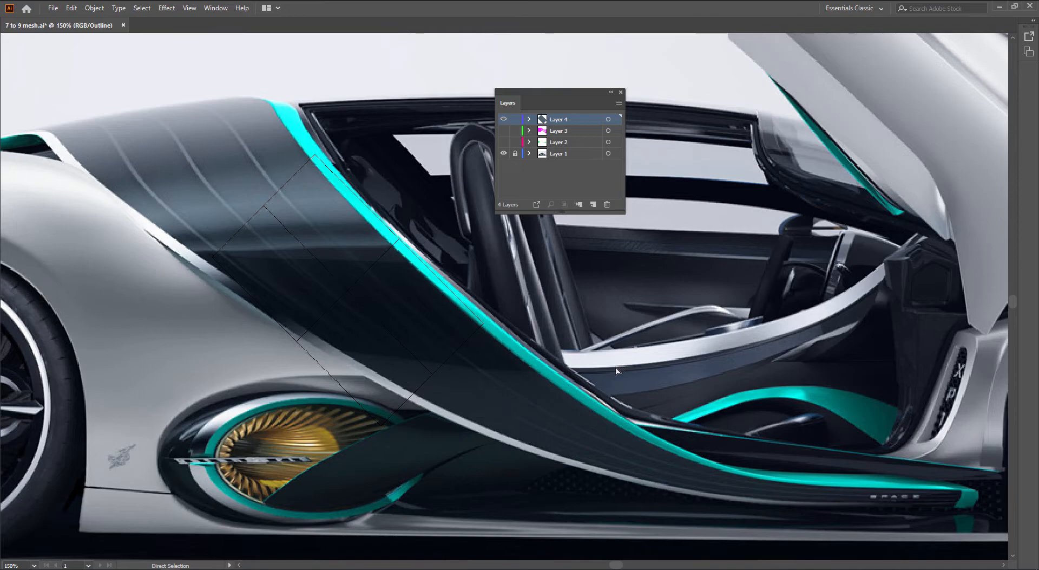
key("ctrl+a")
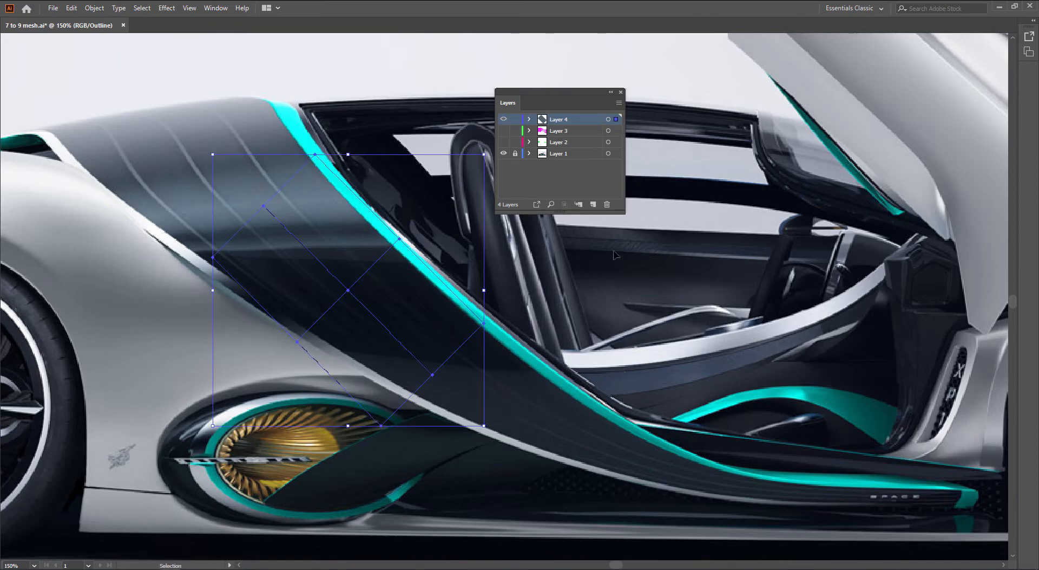
double_click(582, 120)
left_click(138, 120)
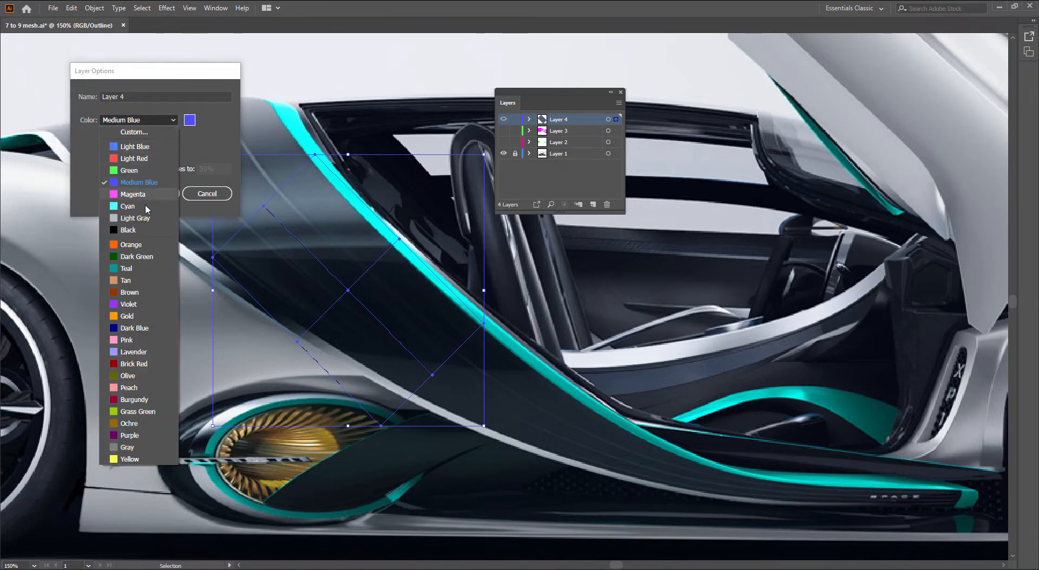
left_click(140, 170)
left_click(155, 193)
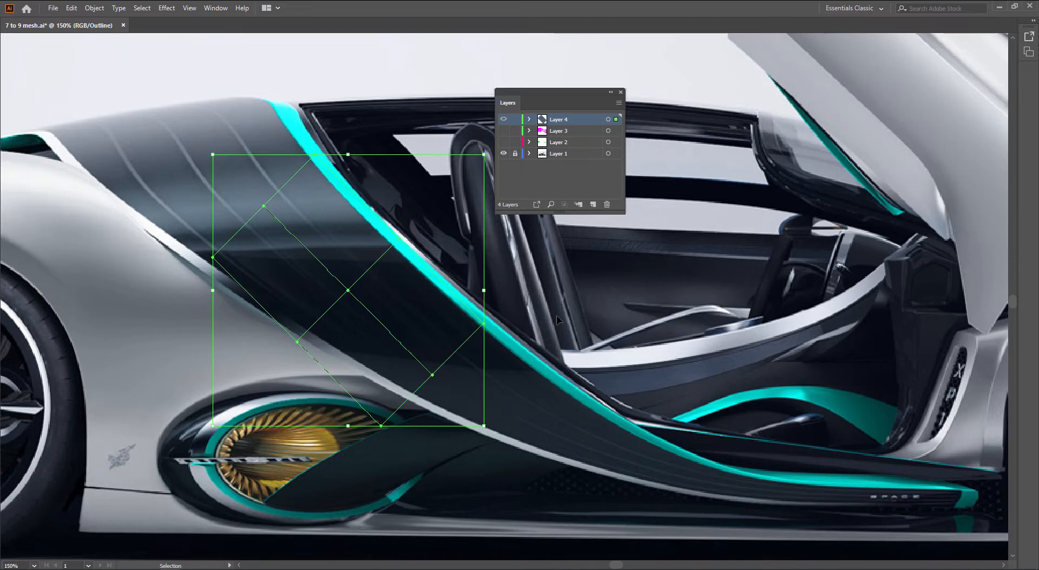
left_click(556, 314)
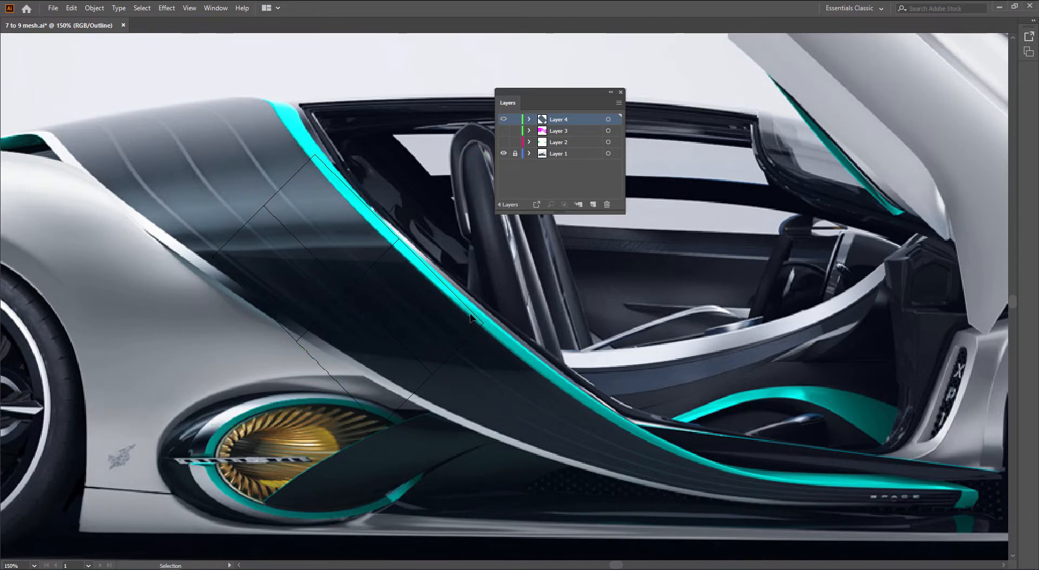
Step: Select the mesh over the dark side panel and set Layer 4's colour to custom white
left_click_drag(519, 280, 436, 348)
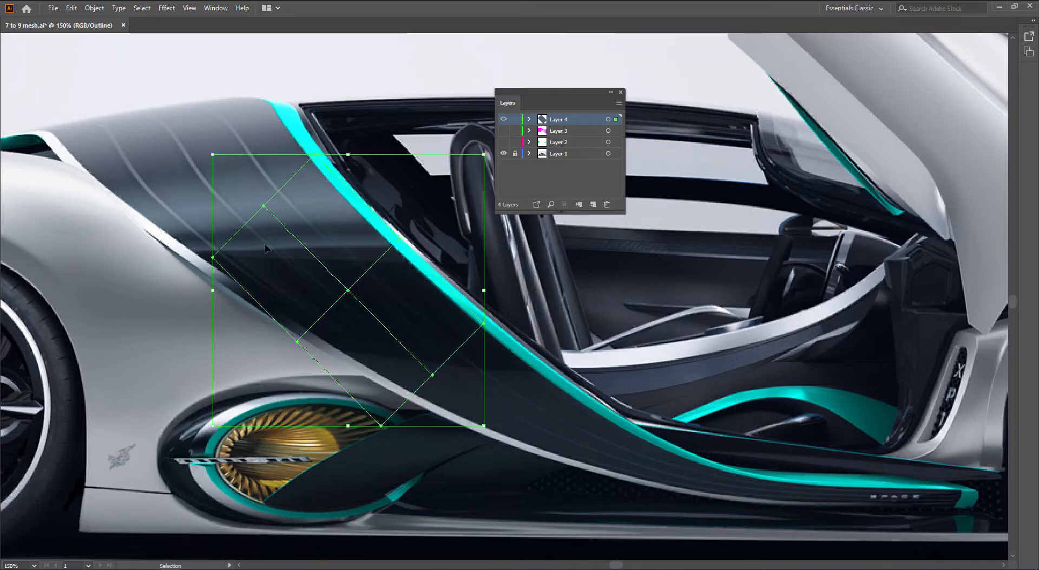
left_click_drag(314, 239, 327, 255)
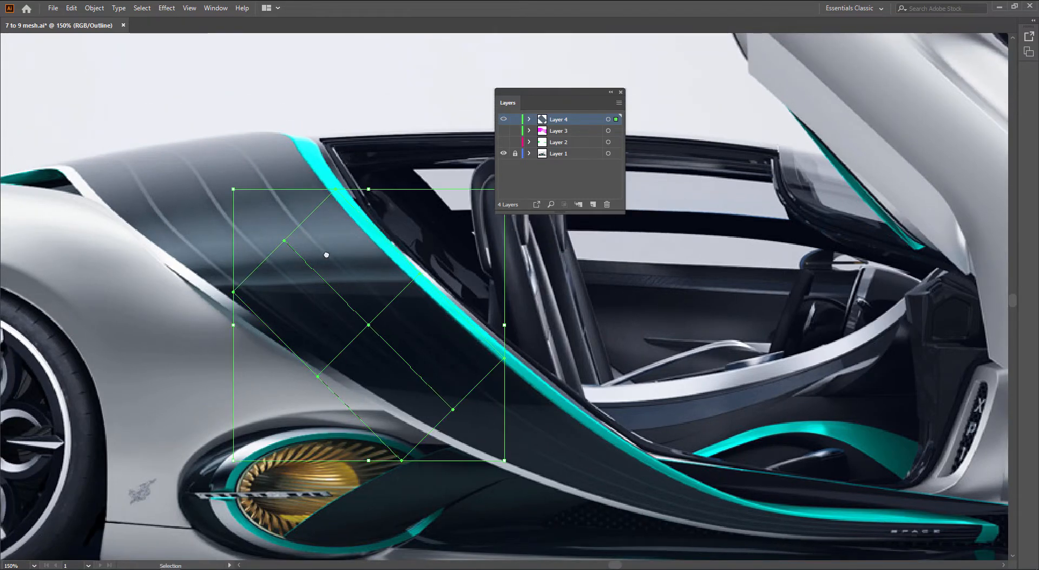
key("a")
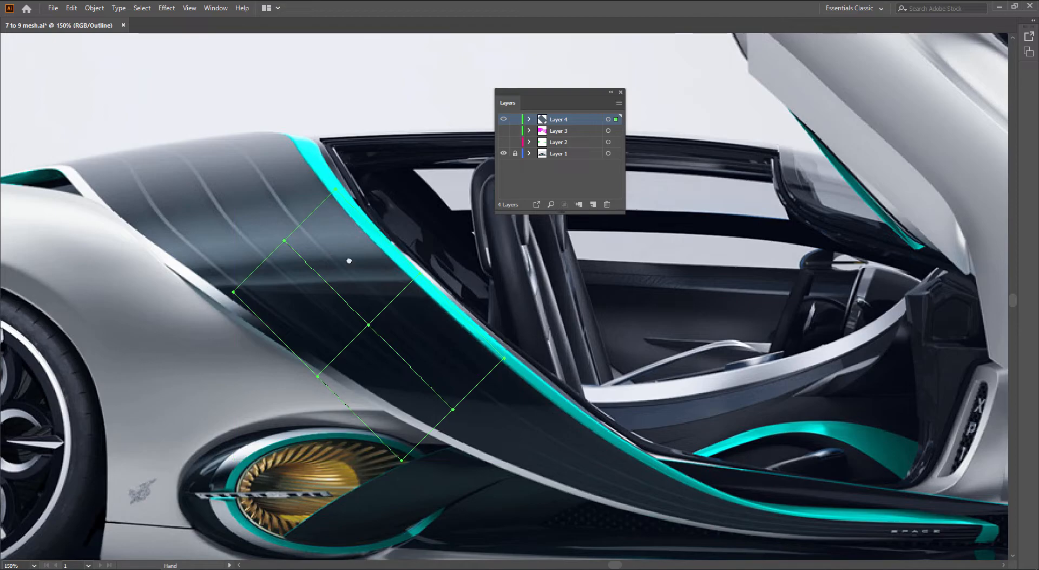
left_click_drag(326, 255, 350, 313)
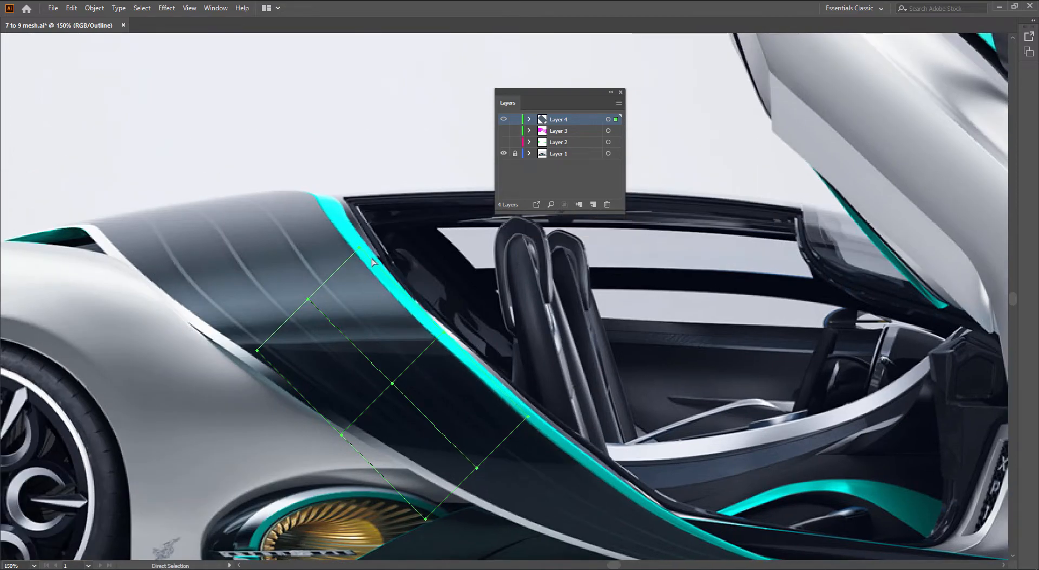
double_click(589, 123)
left_click(163, 119)
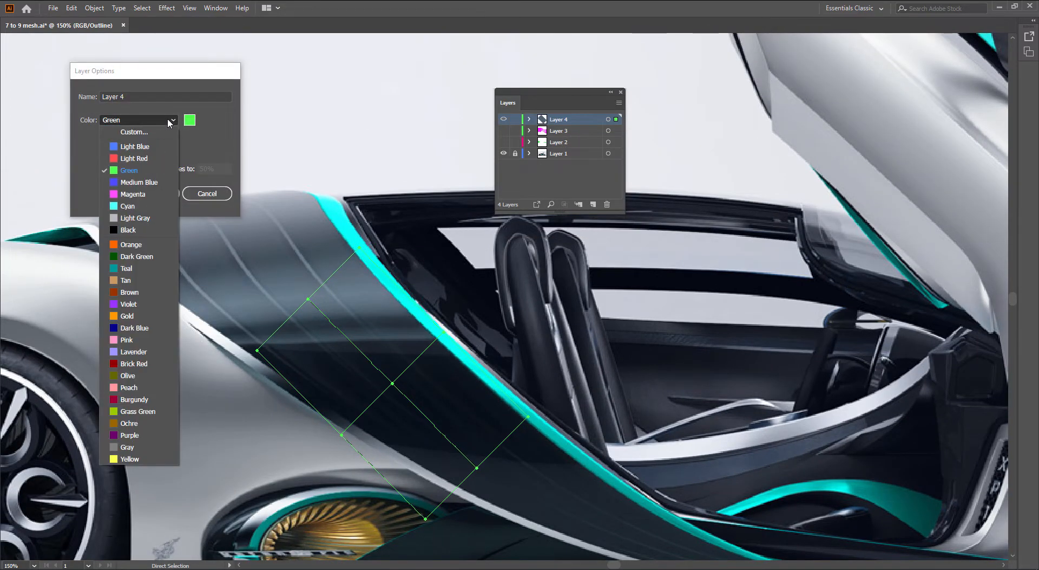
left_click(148, 131)
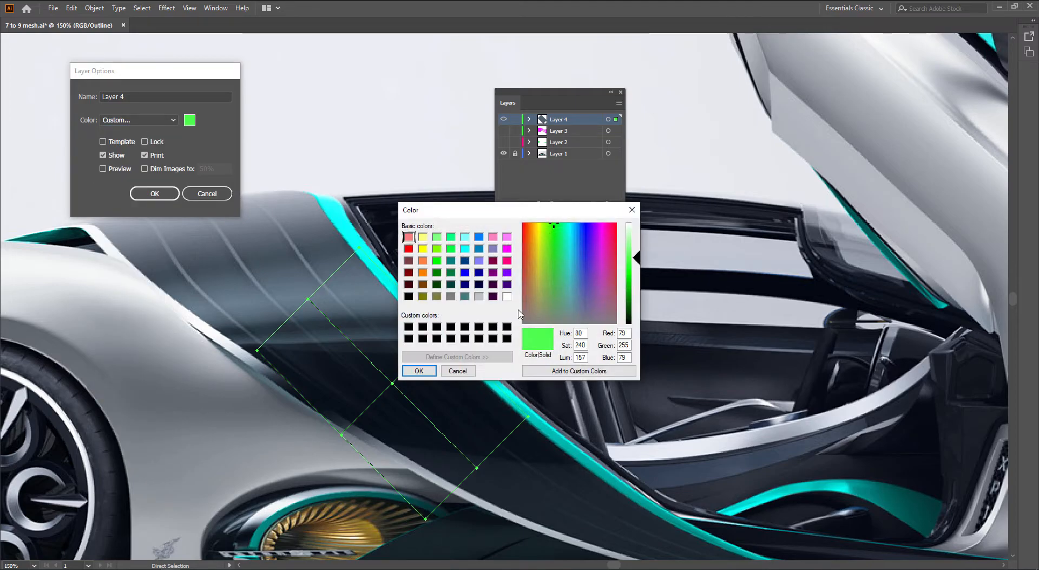
left_click(419, 371)
left_click(173, 193)
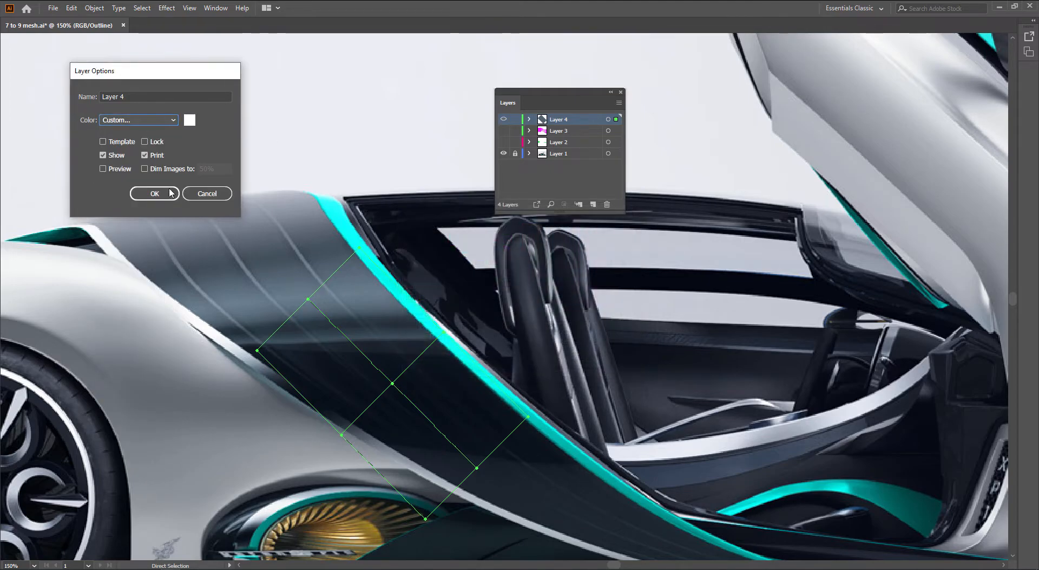
Step: Move the mesh's three rear end points onto the roofline, from the top of the cyan trim to the white trim's rear tip
scroll(424, 336, "up", 1)
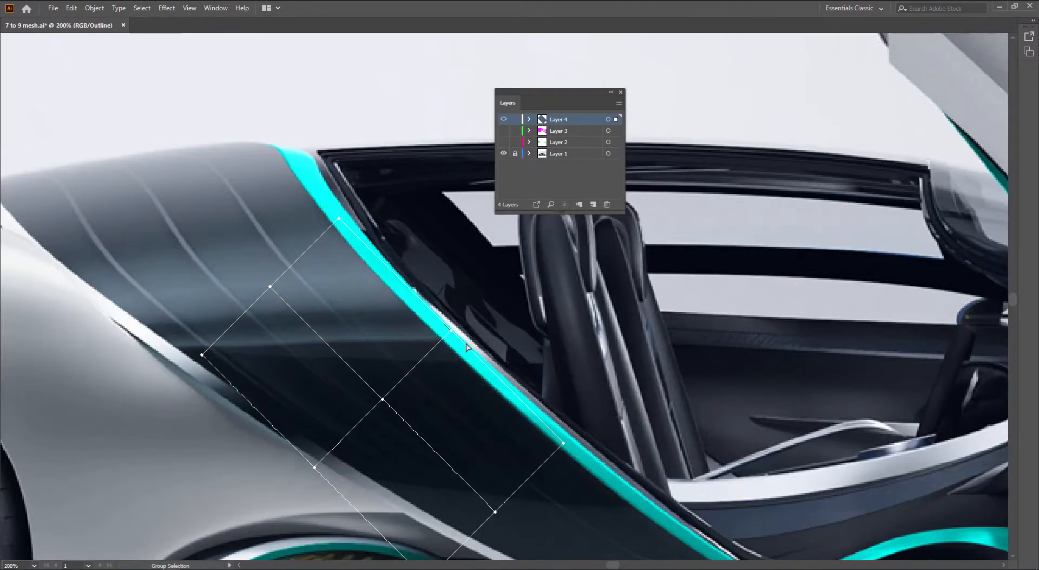
left_click_drag(486, 319, 466, 228)
left_click_drag(365, 137, 384, 176)
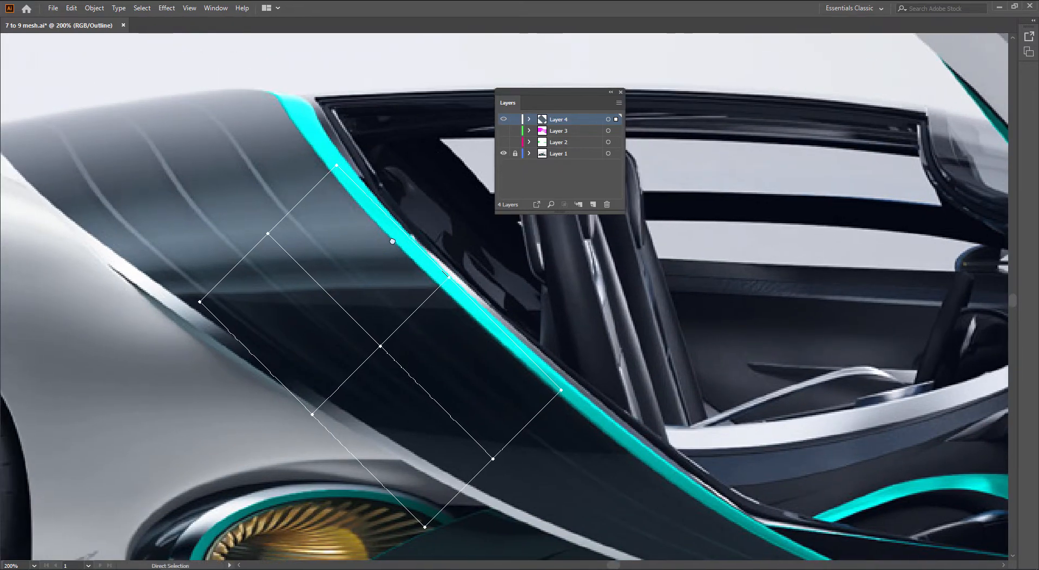
left_click_drag(442, 244, 461, 259)
left_click_drag(356, 179, 456, 197)
key("ctrl+z")
key("a")
left_click_drag(398, 264, 236, 132)
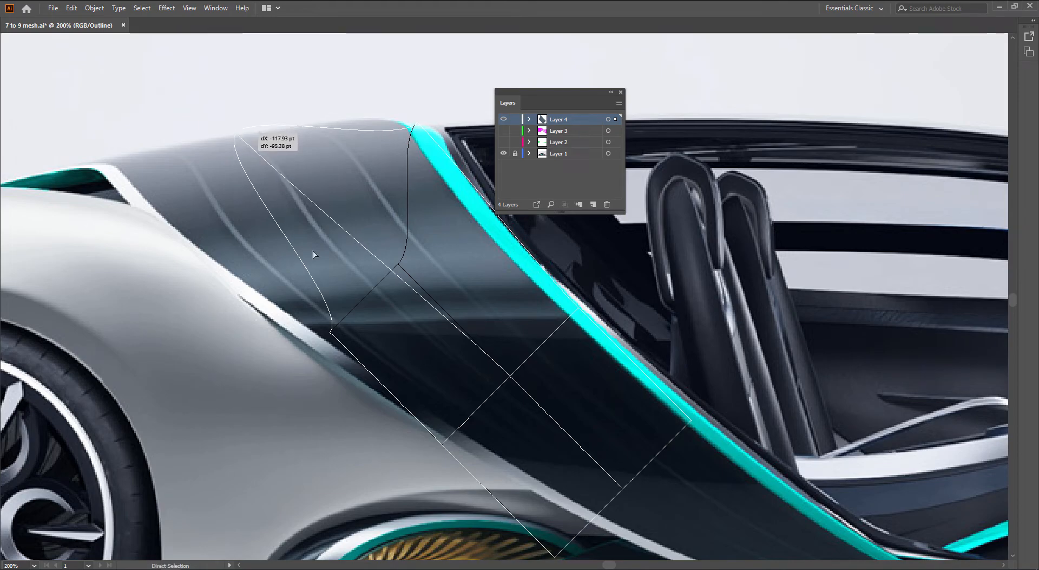
left_click_drag(331, 332, 216, 211)
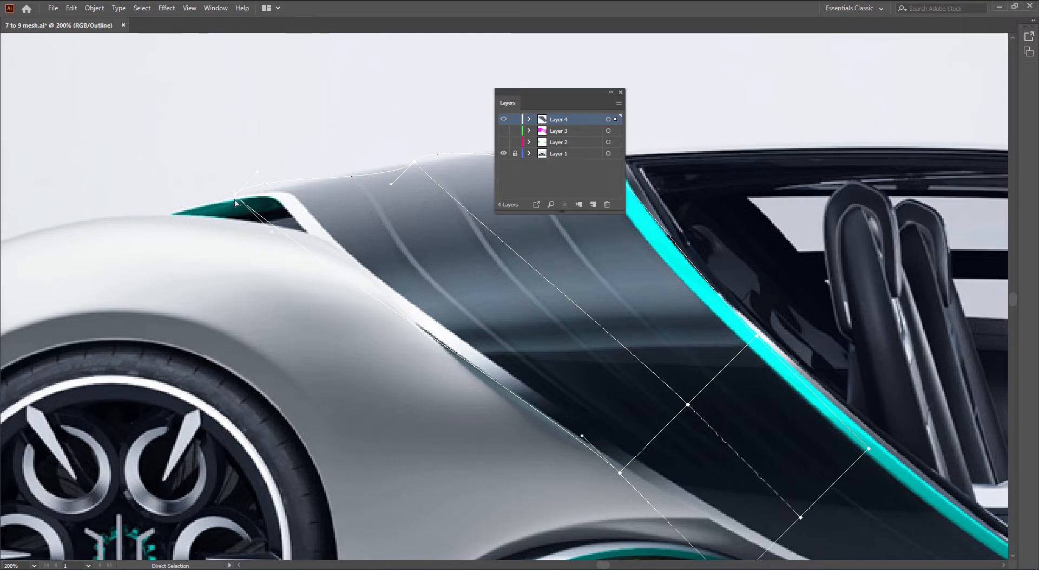
left_click_drag(302, 248, 266, 206)
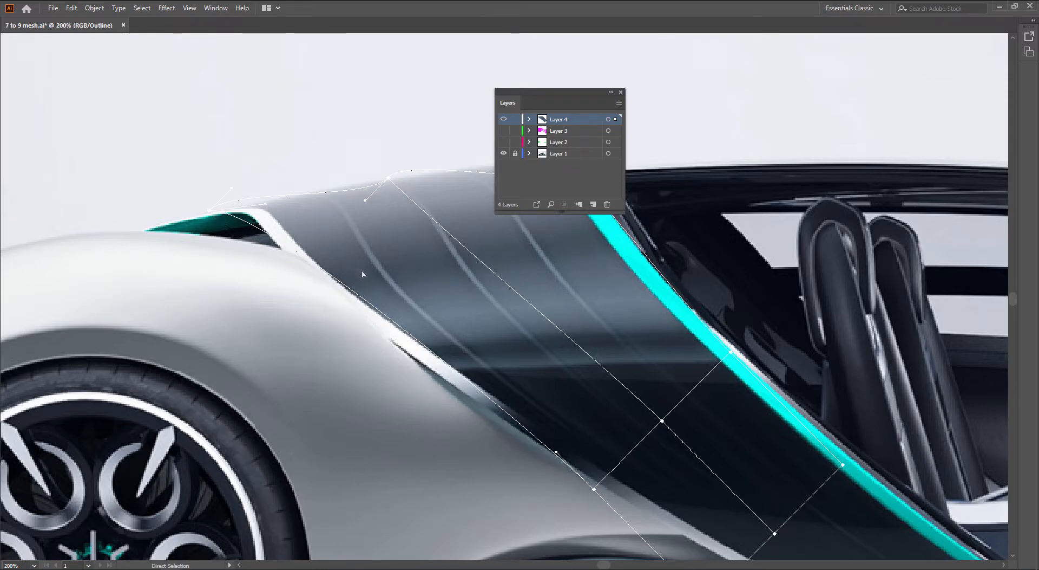
Step: Set Layer 4's colour to Light Red
double_click(594, 120)
left_click(171, 120)
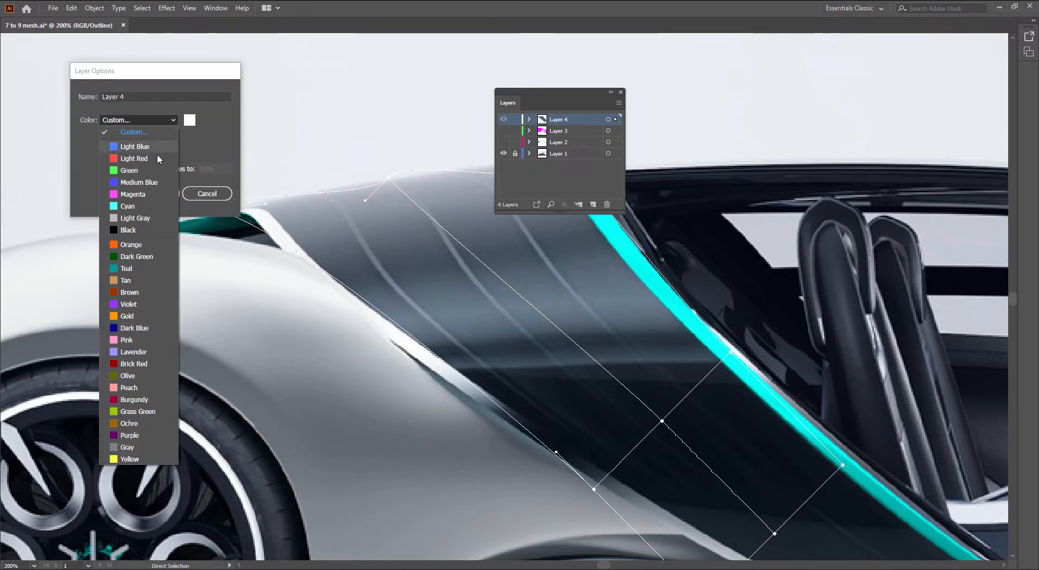
left_click(133, 158)
left_click(153, 194)
Step: Adjust the direction handles along the mesh's roof edge so it follows the panel's contour from the rear tip to the cyan trim
left_click_drag(495, 281, 364, 267)
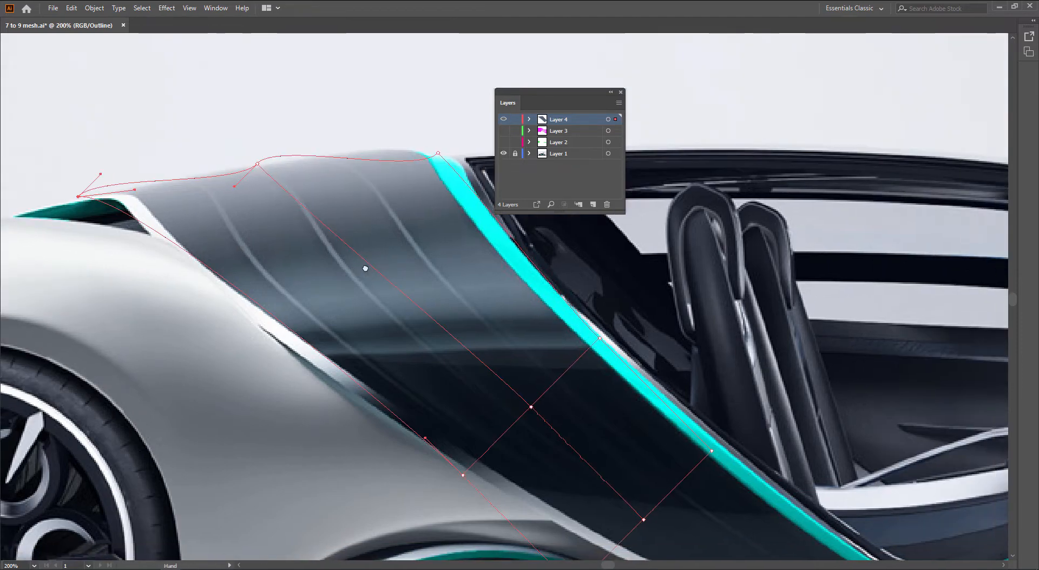
left_click_drag(234, 186, 228, 172)
mouse_move(100, 174)
left_mouse_down()
mouse_move(127, 186)
mouse_move(116, 185)
left_mouse_up()
left_click_drag(414, 175, 410, 141)
left_click_drag(564, 92, 647, 85)
left_click_drag(493, 196, 475, 200)
key("space")
left_click_drag(597, 303, 581, 277)
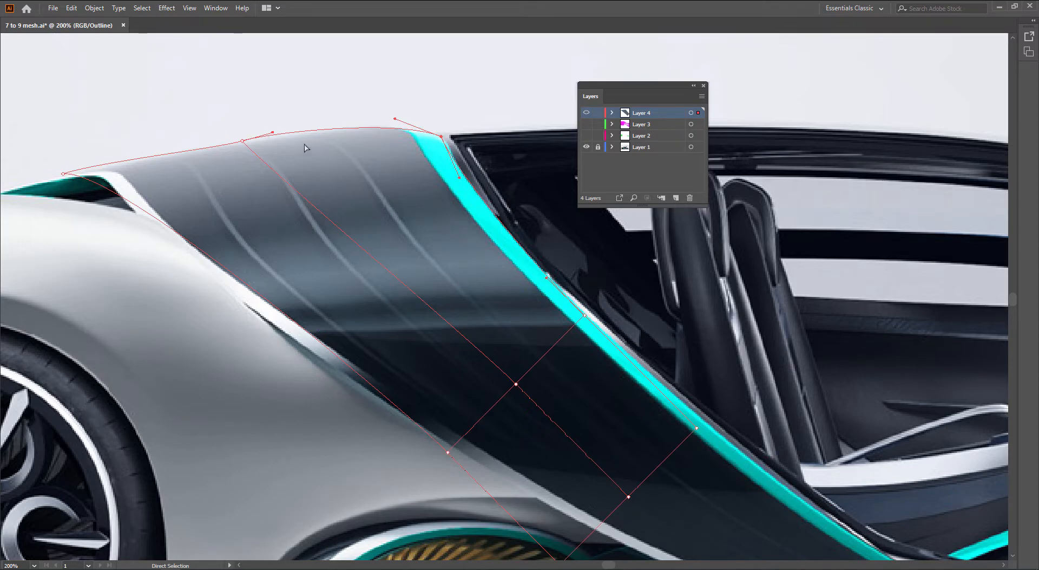
left_click_drag(274, 135, 278, 137)
left_click(372, 170)
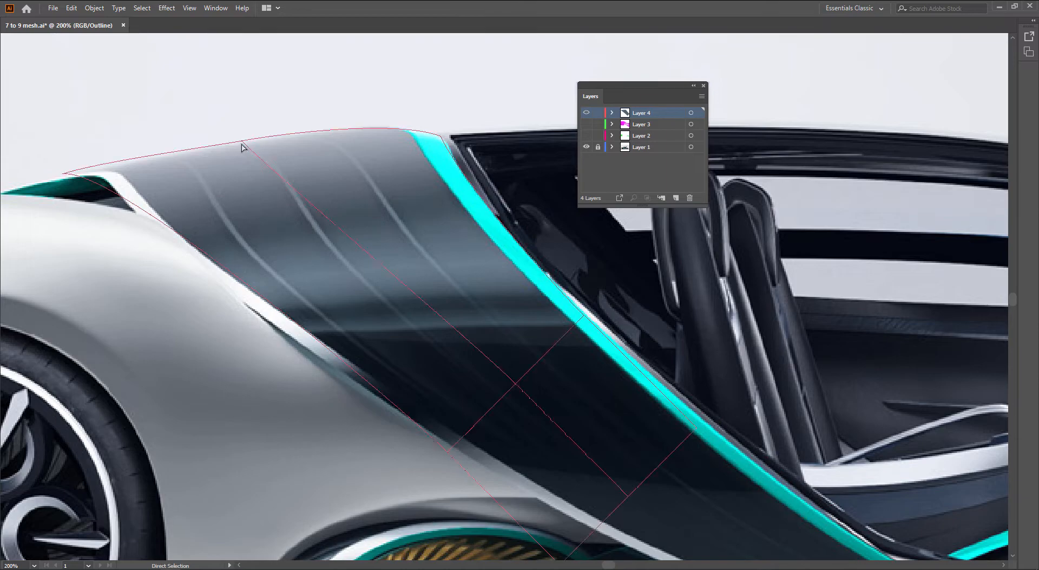
Step: Curve the mesh's middle lengthwise line through the handles of its roofline point and centre point
left_click(186, 180)
left_click_drag(287, 175, 298, 128)
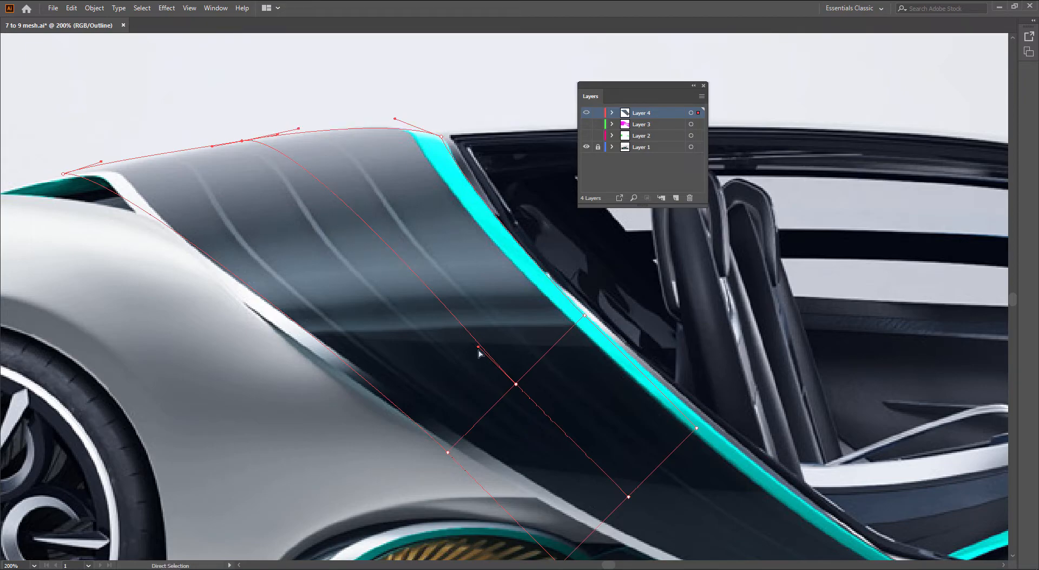
left_click_drag(478, 348, 436, 344)
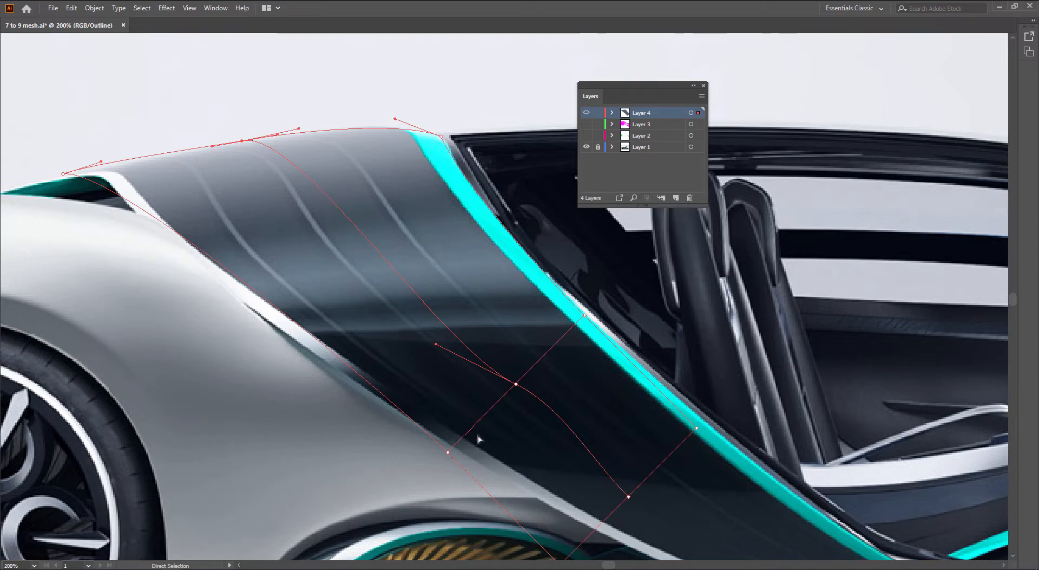
Step: Nudge the centre row's fender-side point and reshape its handle and the rear corner's handles to follow the panel outline
left_click_drag(476, 436, 454, 453)
left_click_drag(416, 415, 315, 374)
left_click_drag(133, 159, 112, 136)
left_click_drag(120, 171, 158, 154)
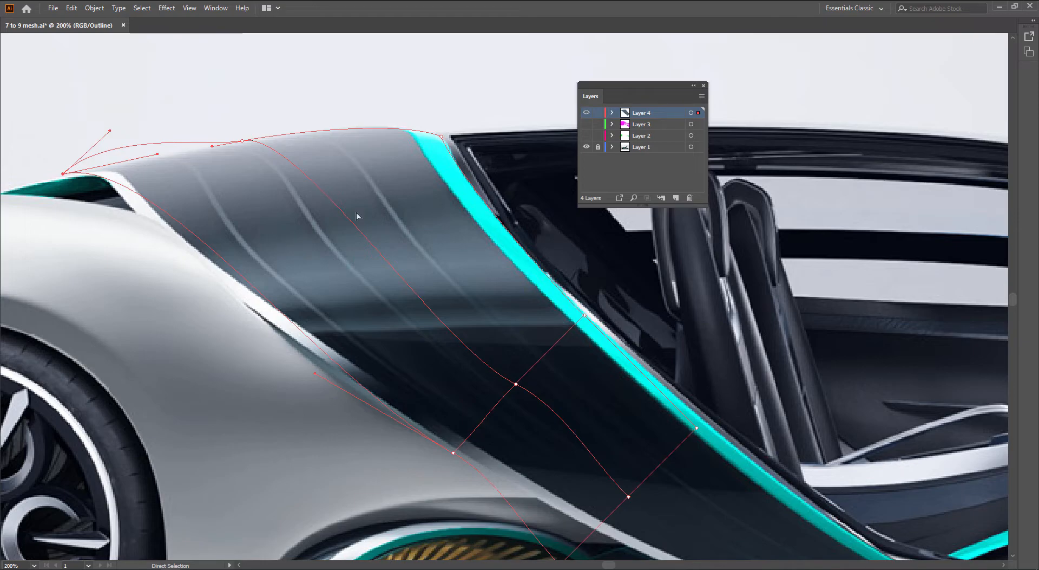
left_click_drag(109, 131, 124, 161)
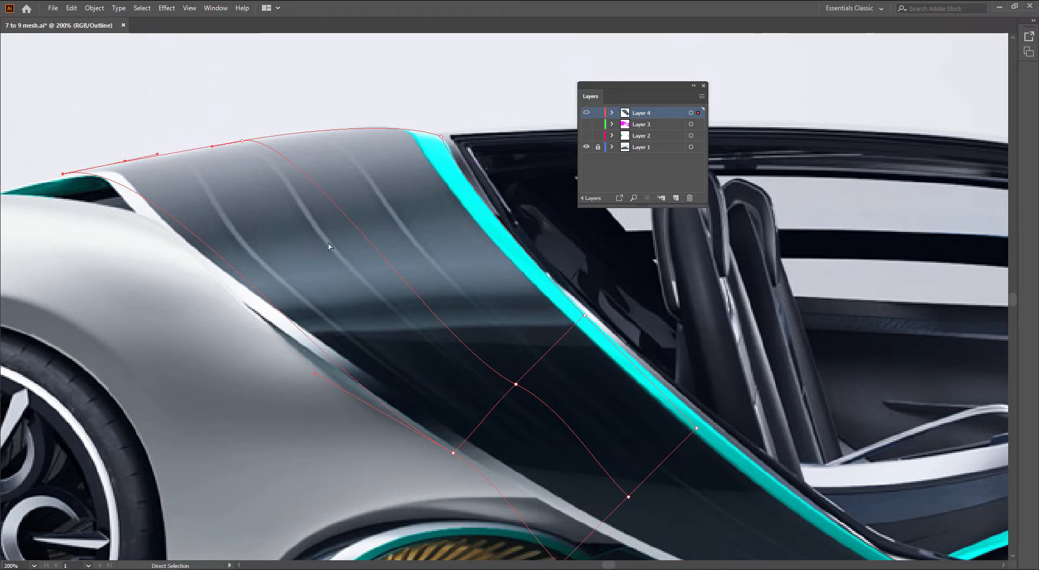
Step: Add a mesh point on the middle line across the upper panel and fit the new row's fender-side end and handles to the white trim
left_click(360, 230)
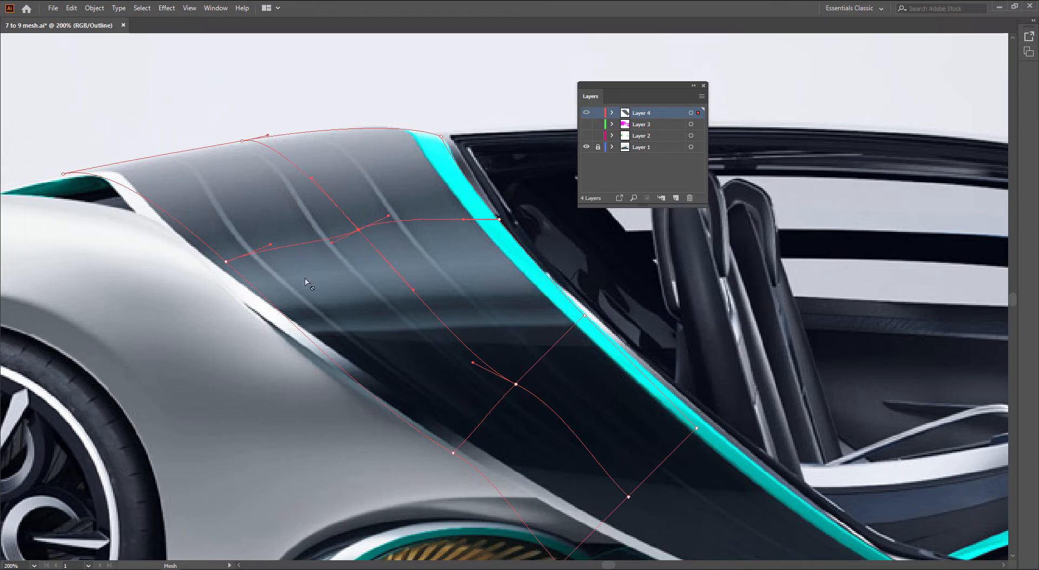
key("a")
left_click(225, 262)
left_click_drag(226, 261, 202, 272)
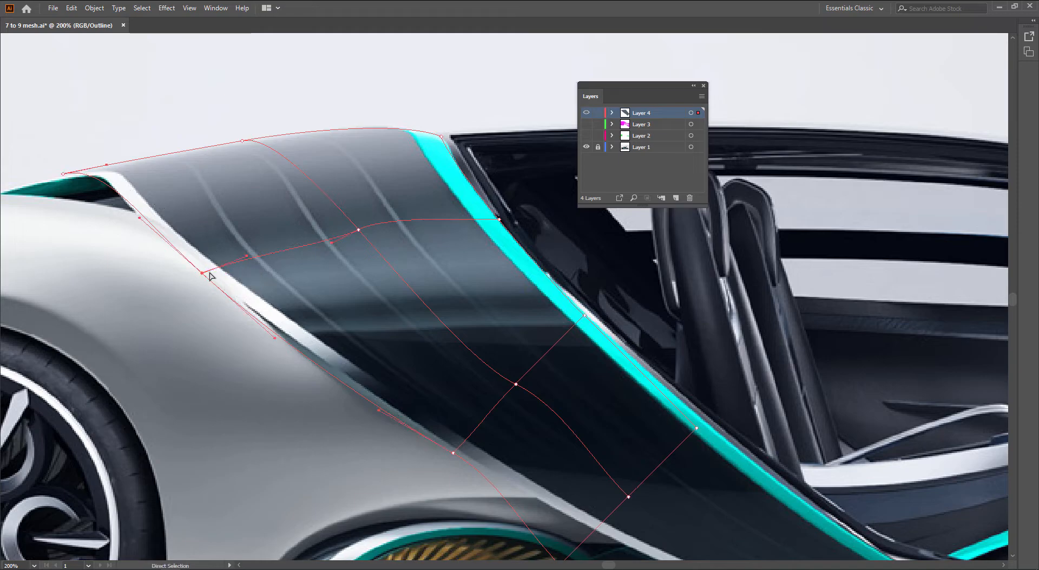
left_click_drag(140, 218, 125, 218)
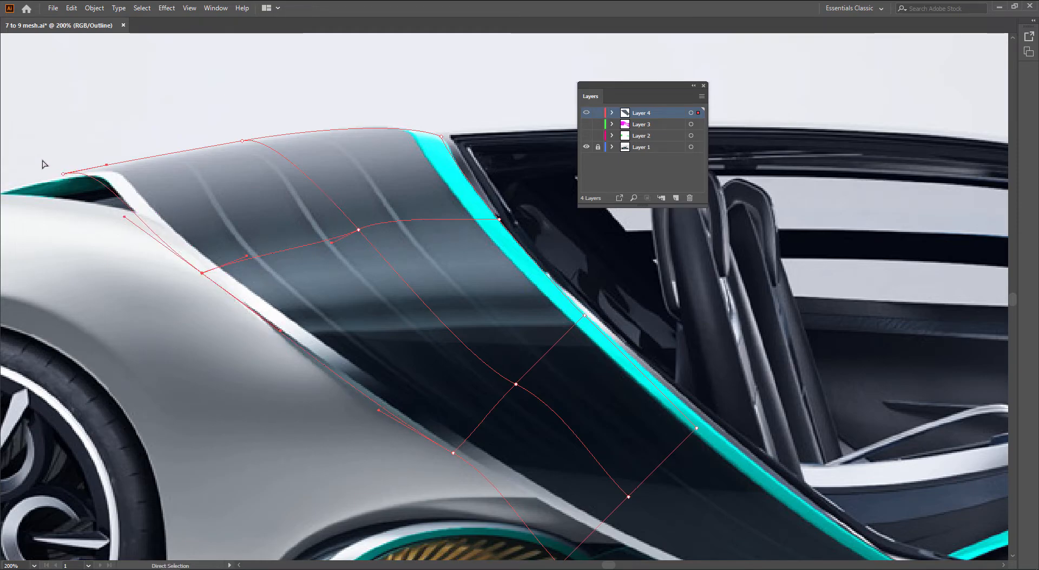
mouse_move(131, 161)
left_mouse_down()
mouse_move(173, 178)
mouse_move(96, 168)
mouse_move(116, 122)
mouse_move(111, 163)
mouse_move(123, 161)
left_mouse_up()
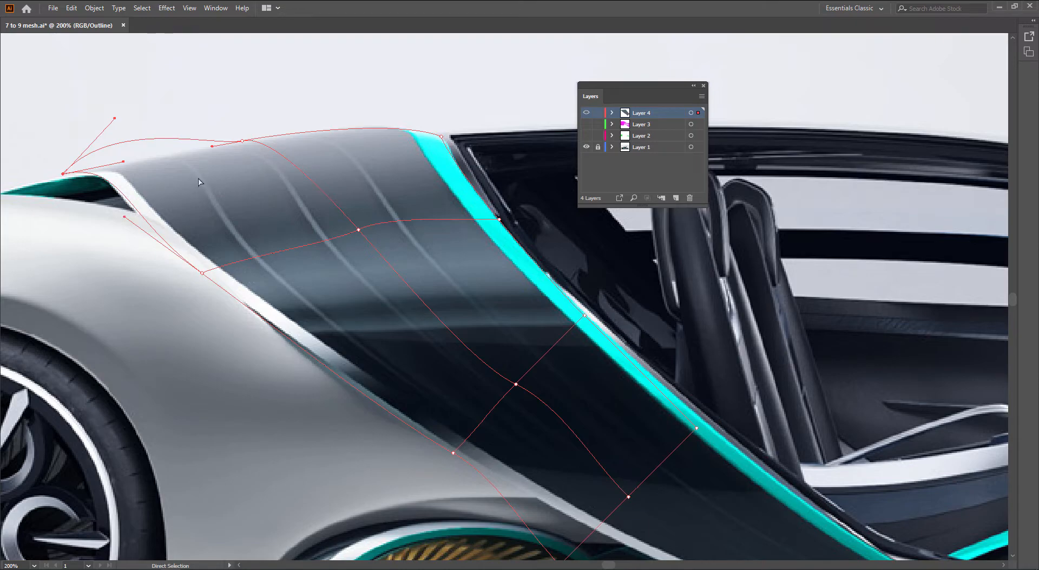
left_click_drag(125, 217, 114, 216)
left_click_drag(307, 315, 290, 296)
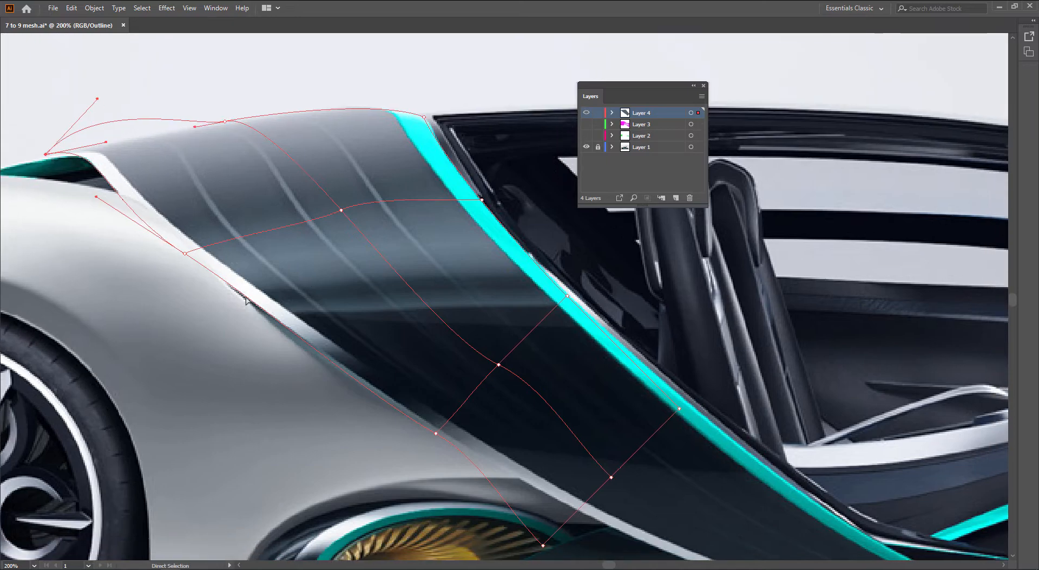
Step: Move the mesh's three front end points forward to the tip of the side panel, beyond the SPACE lettering
left_click(436, 434)
scroll(484, 448, "right", 1)
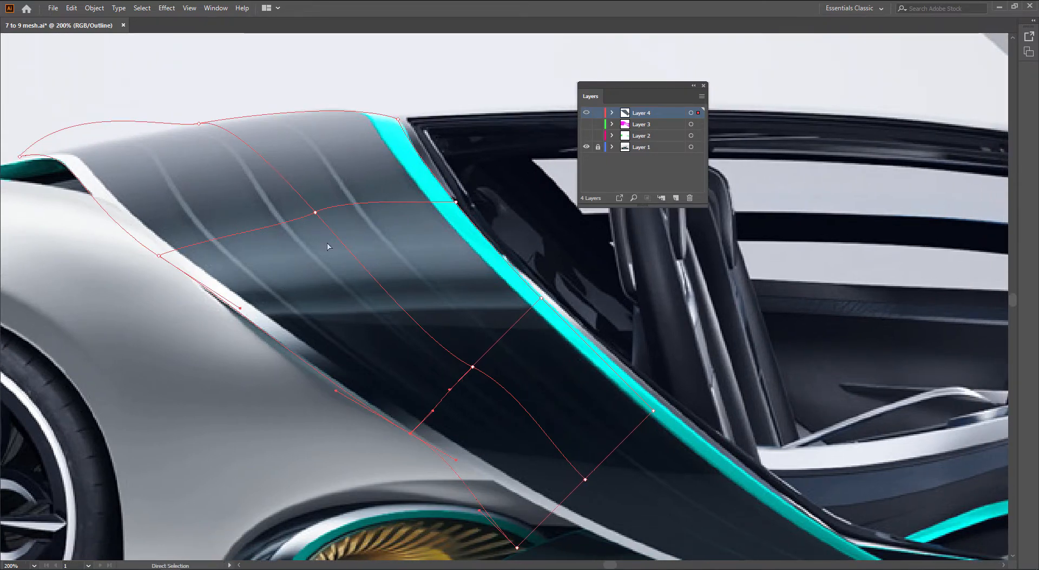
left_click_drag(482, 360, 204, 164)
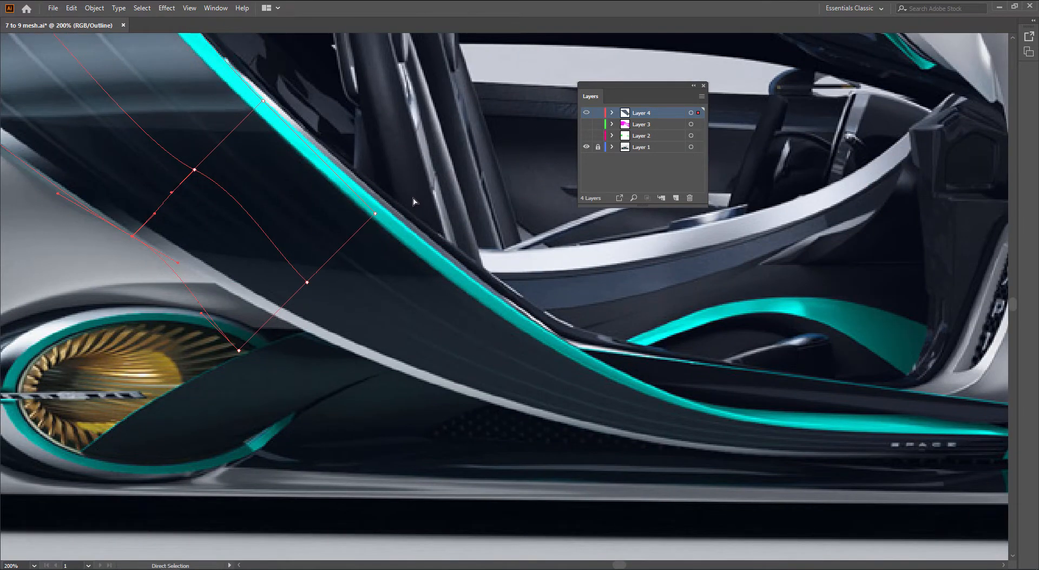
left_click_drag(319, 285, 224, 381)
scroll(276, 372, "down", 1)
left_click_drag(330, 360, 234, 311)
left_click_drag(153, 307, 701, 435)
left_click_drag(257, 233, 330, 285)
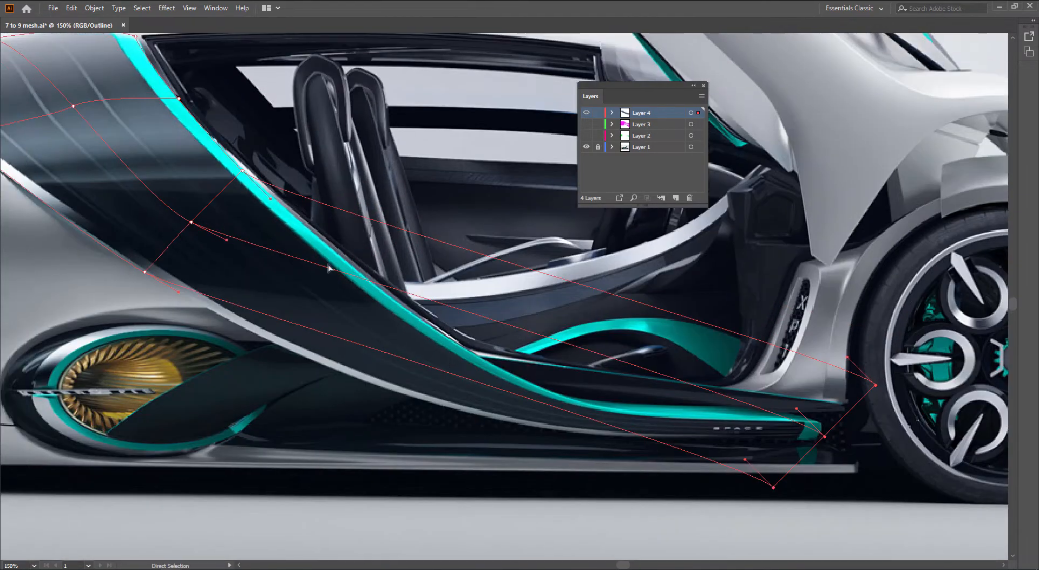
Step: Adjust the mesh handles at the top of the cyan trim so the edge follows the trim's window side
left_click_drag(187, 185, 400, 336)
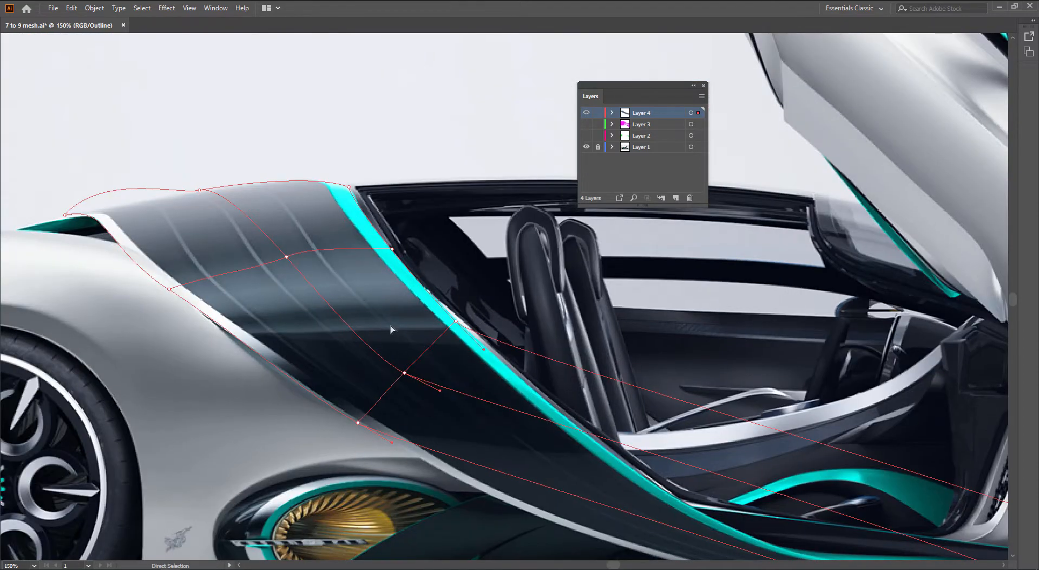
scroll(209, 230, "up", 1)
left_click_drag(209, 230, 406, 289)
scroll(274, 216, "up", 1)
left_click(711, 242)
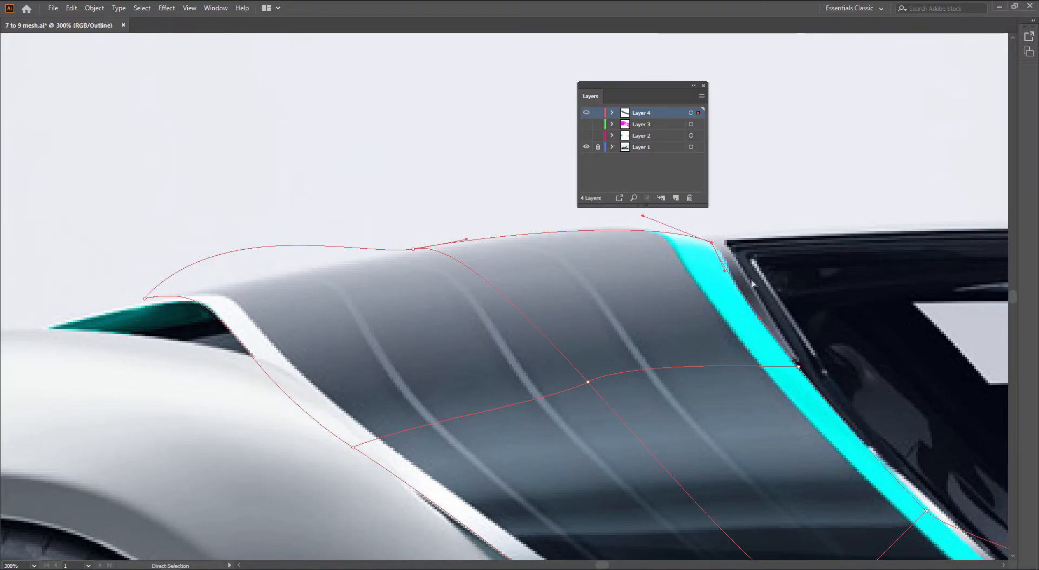
left_click_drag(725, 270, 735, 270)
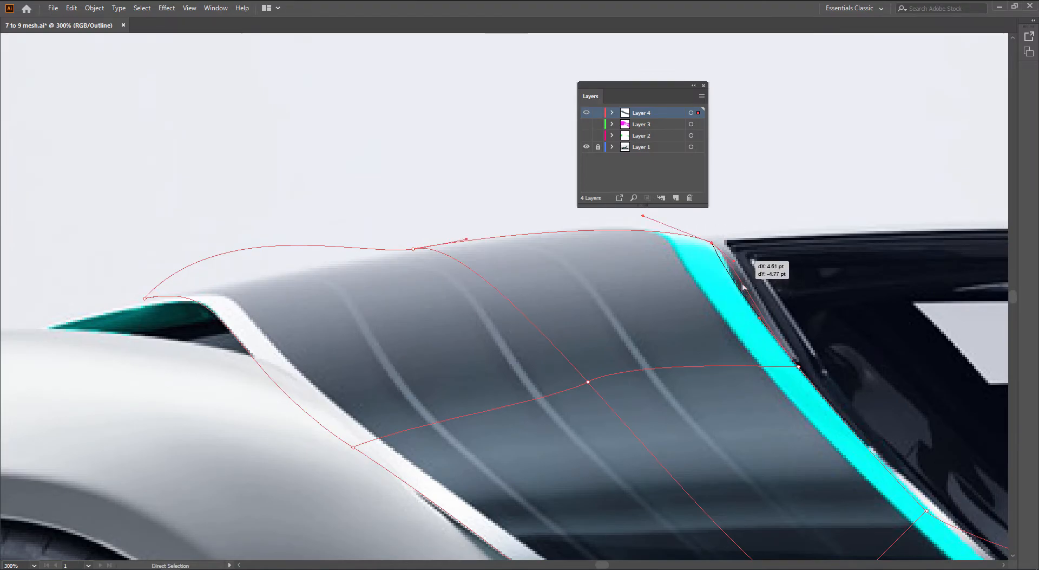
left_click_drag(759, 317, 733, 301)
Step: Shift the upper row's window-side end point up along the cyan trim and smooth the handles of that row
left_click_drag(847, 368, 733, 305)
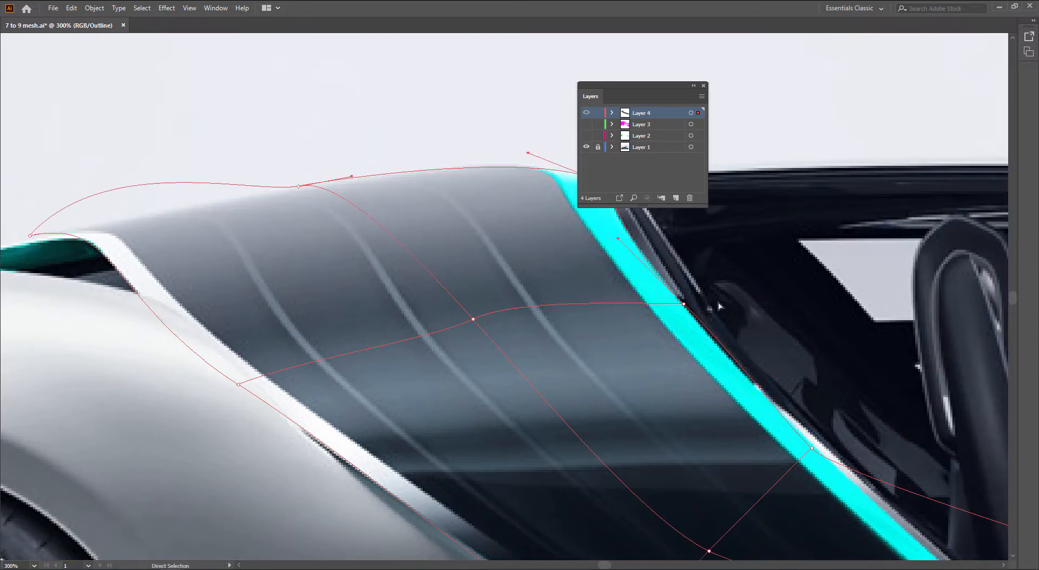
left_click_drag(681, 324, 682, 326)
left_click_drag(736, 358, 725, 353)
left_click_drag(685, 305, 671, 287)
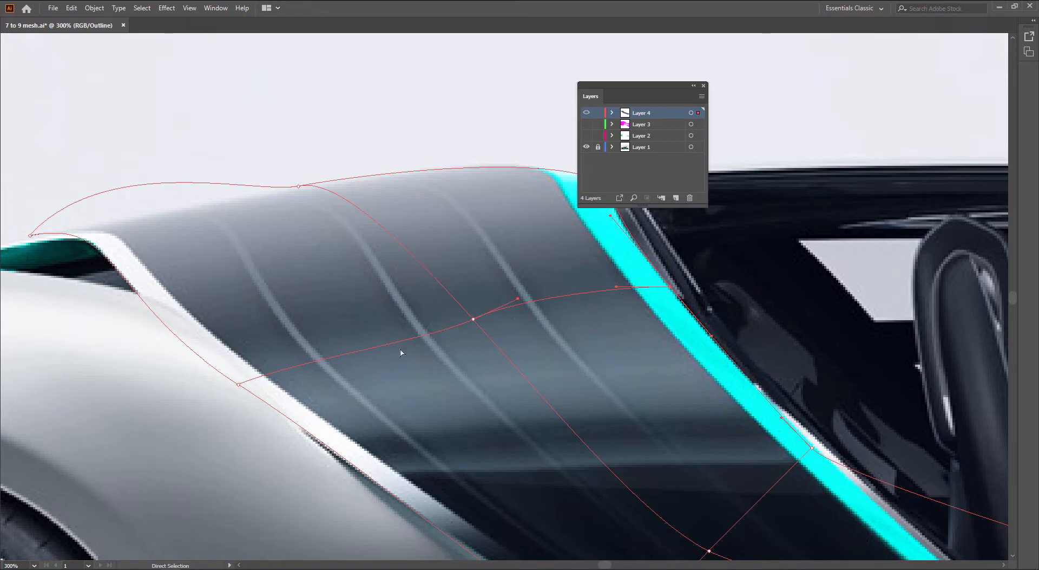
mouse_move(519, 301)
left_mouse_down()
mouse_move(555, 304)
mouse_move(531, 304)
left_mouse_up()
left_click(683, 360)
Step: Add a mesh point on the middle line just below the roofline, creating another row across the panel
key("space")
left_click_drag(721, 349, 810, 393)
key("u")
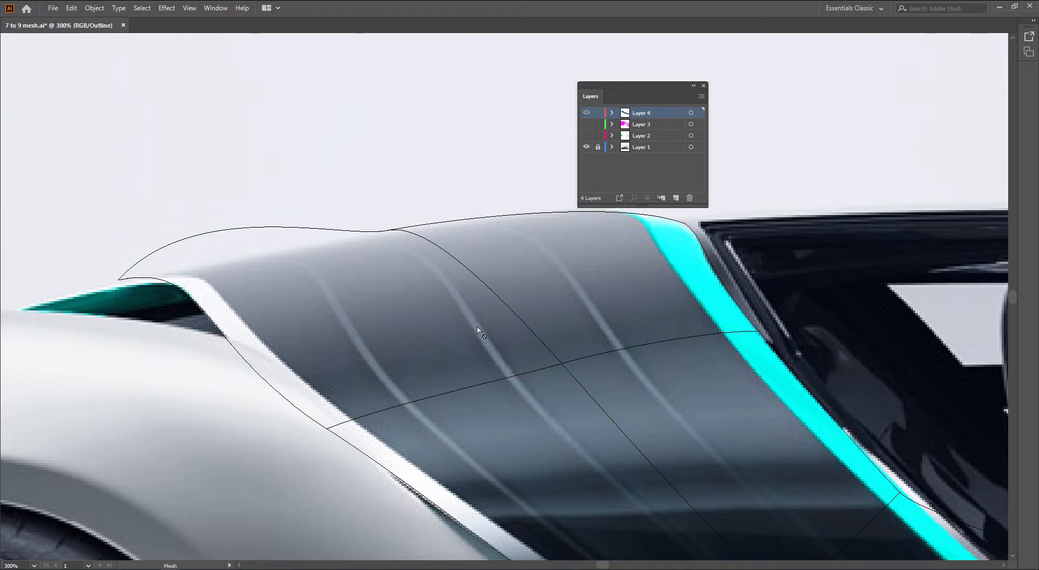
left_click(438, 246)
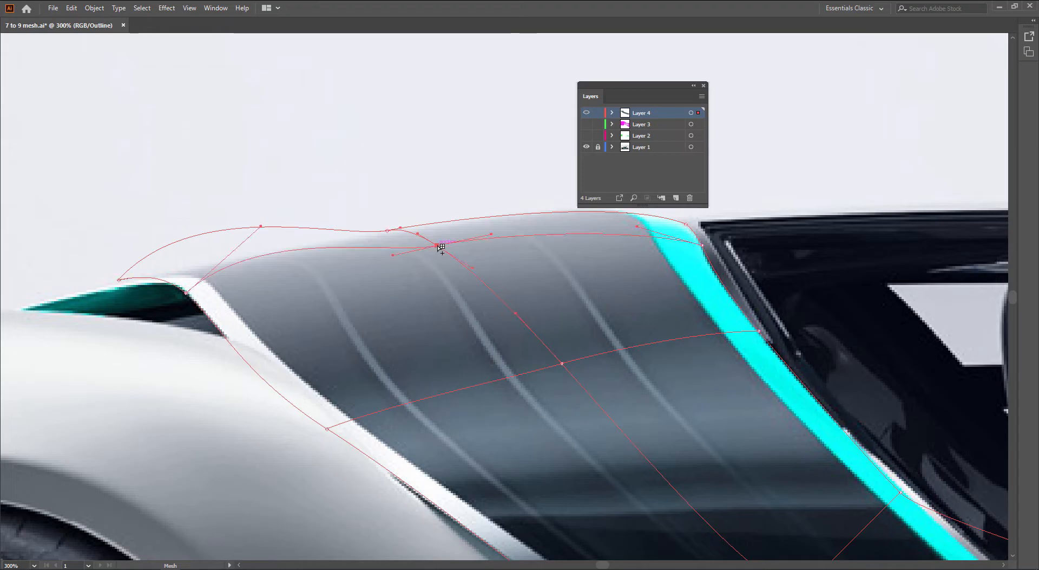
Step: Lower the roofline edge's rear handle toward the body and shift the new row's middle point slightly up and back along the middle line
left_click_drag(261, 226, 277, 261)
left_click_drag(438, 245, 429, 238)
key("space")
left_click_drag(449, 252, 325, 263)
left_click_drag(580, 258, 585, 273)
Step: Reposition the mesh point where the middle line meets the roofline edge so it sits closer to the roof contour
key("space")
left_click_drag(256, 269, 319, 271)
left_click(337, 242)
scroll(349, 243, "up", 1)
left_click_drag(349, 243, 357, 244)
Step: Move the mesh's rear corner point to the tip of the teal vent and adjust its handles so the edge follows the roofline
key("space")
left_click_drag(247, 262, 336, 242)
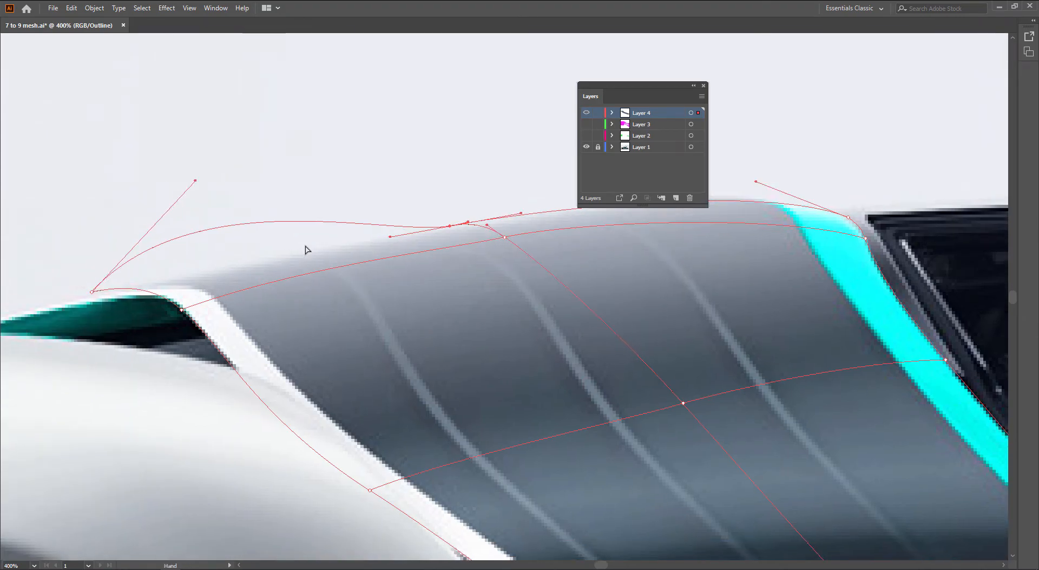
left_click_drag(105, 294, 71, 324)
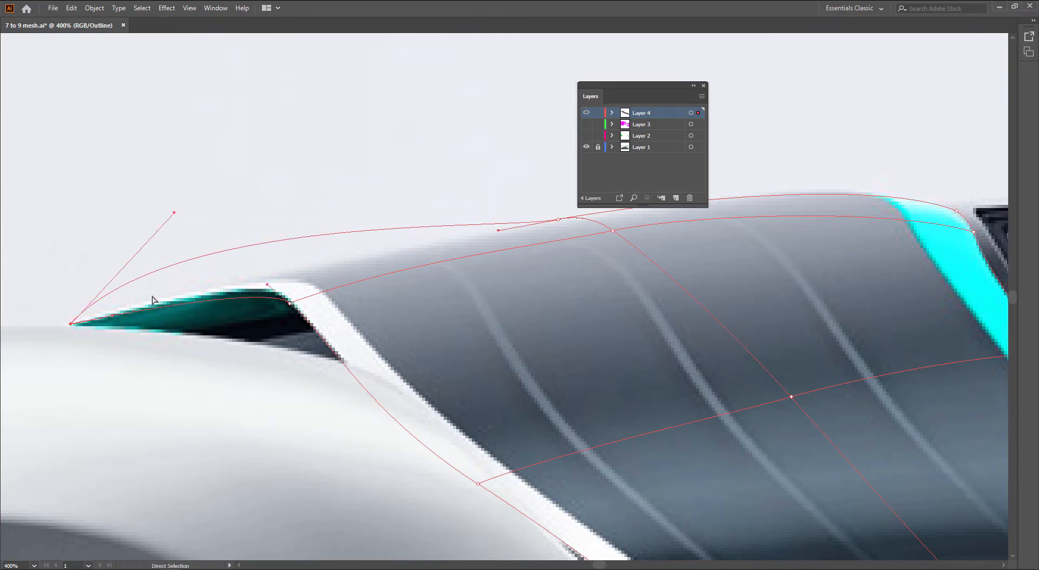
left_click_drag(267, 285, 258, 272)
left_click_drag(174, 212, 229, 277)
Step: Adjust the mesh handles along the rear fender side so the edge follows the outer side of the white trim
left_click_drag(499, 349, 487, 340)
left_click(277, 295)
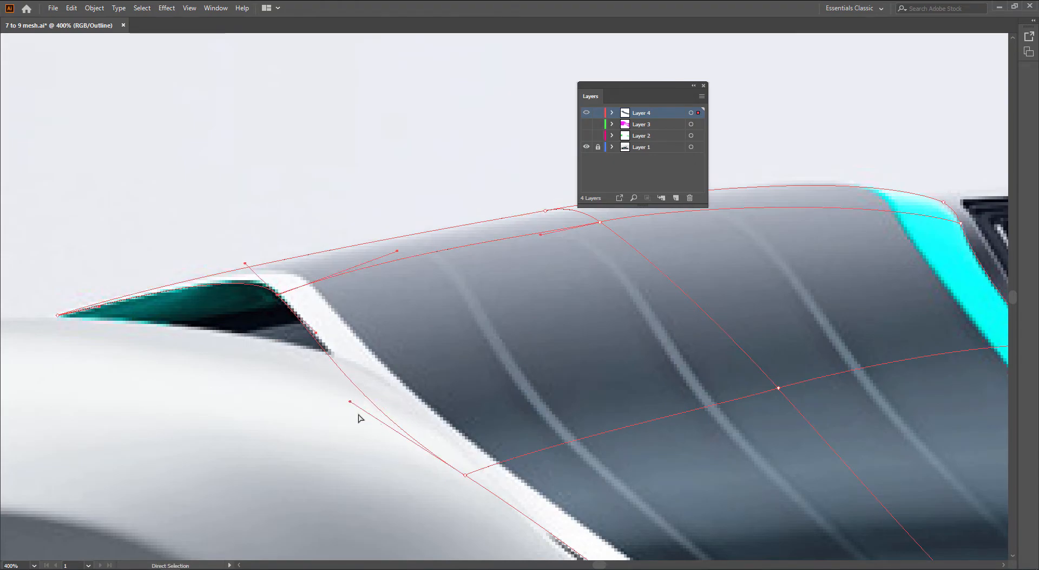
left_click_drag(351, 401, 366, 399)
left_click_drag(539, 454, 390, 276)
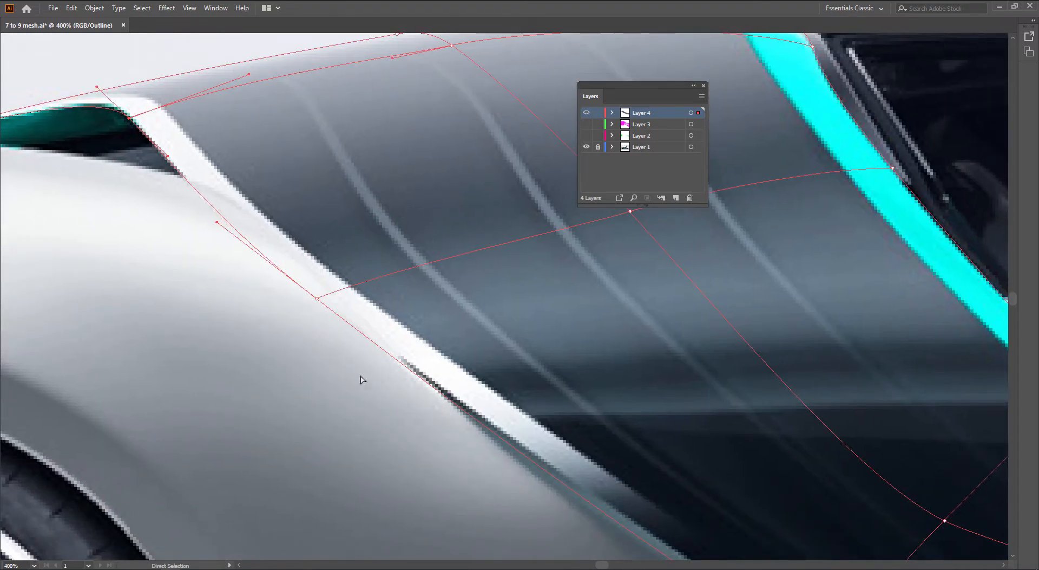
left_click_drag(595, 491, 414, 288)
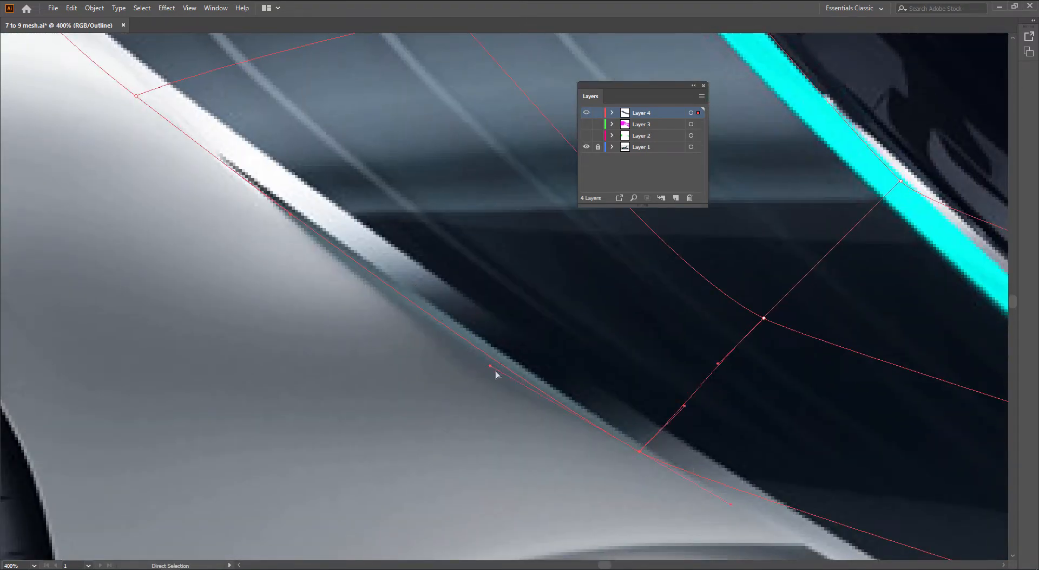
left_click_drag(492, 368, 494, 357)
Step: Reopen the Layers panel and move it off the dark side panel, over the car's window area
scroll(493, 358, "down", 1)
left_click_drag(478, 279, 490, 387)
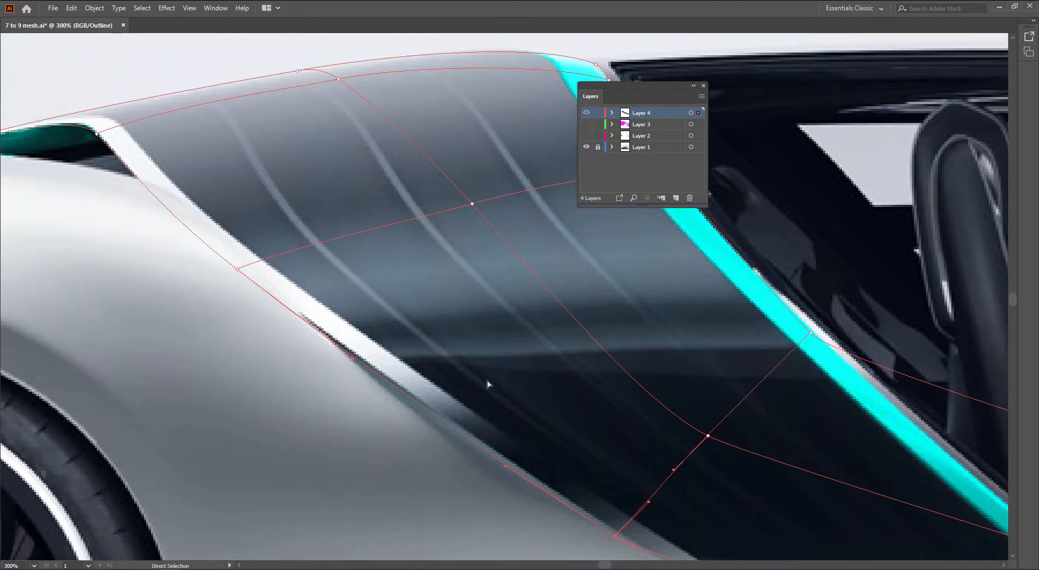
key("Tab")
key("Tab")
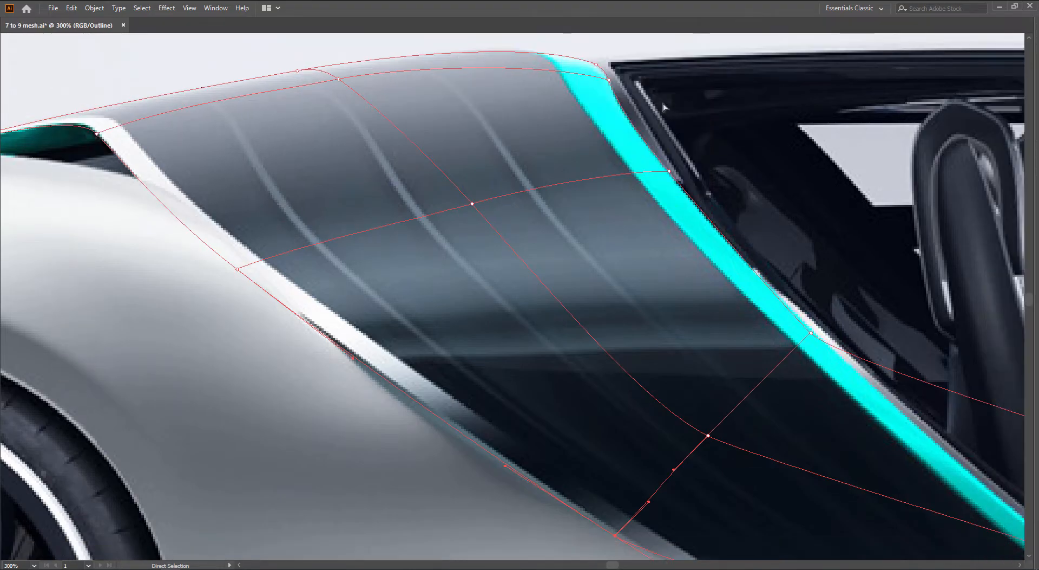
key("F7")
left_click_drag(653, 87, 902, 70)
left_click_drag(648, 269, 651, 278)
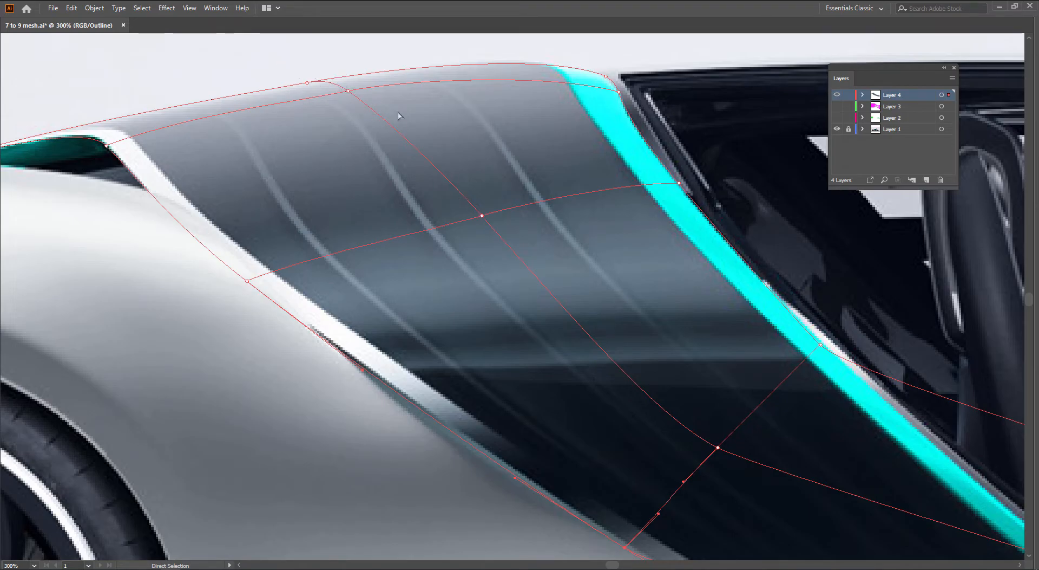
Step: Shift the middle-line mesh point in the panel's upper half toward the rear fender and smooth the middle line through it
left_click(480, 216)
left_click_drag(480, 217, 451, 224)
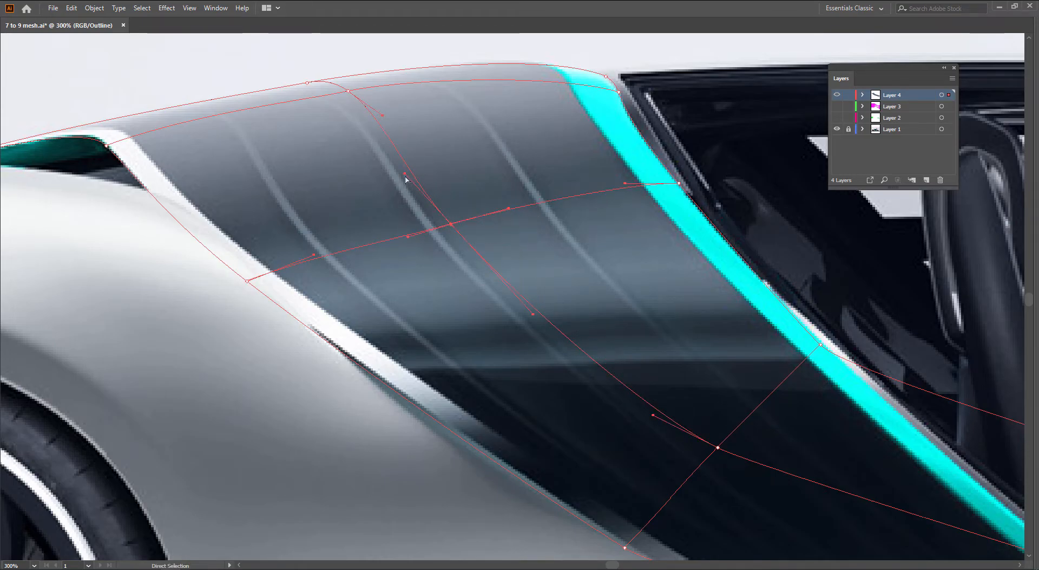
left_click_drag(405, 173, 416, 173)
left_click(472, 201)
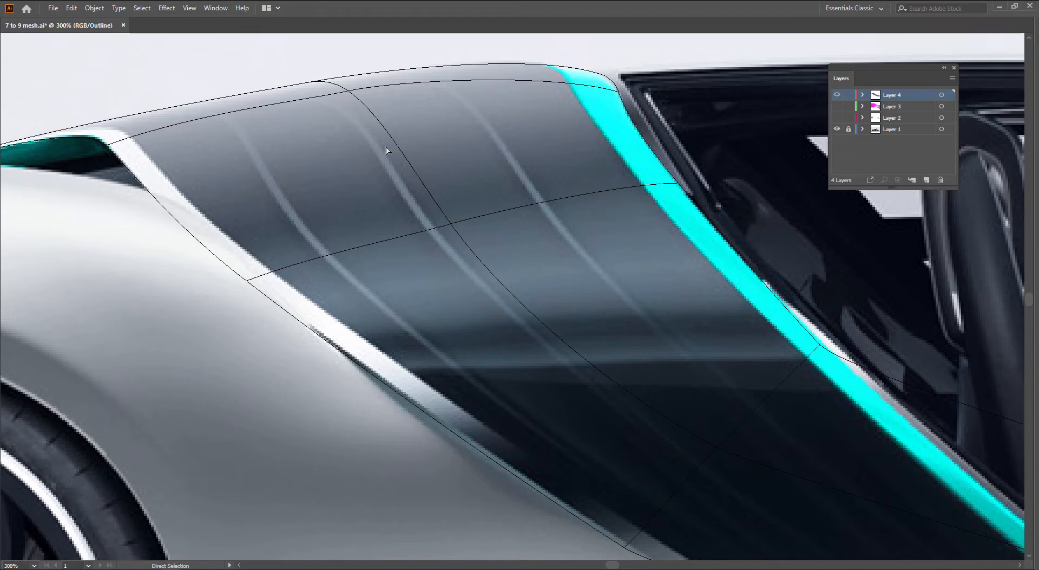
mouse_move(498, 201)
left_mouse_down()
mouse_move(441, 177)
mouse_move(382, 104)
left_mouse_up()
left_click_drag(556, 278, 490, 219)
mouse_move(605, 285)
left_mouse_down()
mouse_move(489, 323)
mouse_move(606, 302)
left_mouse_up()
Step: Add a mesh row above the gold wheel hub, select its three points, and move it down so its lower end meets the silver trim
key("ctrl+minus")
left_click_drag(893, 333, 524, 280)
key("u")
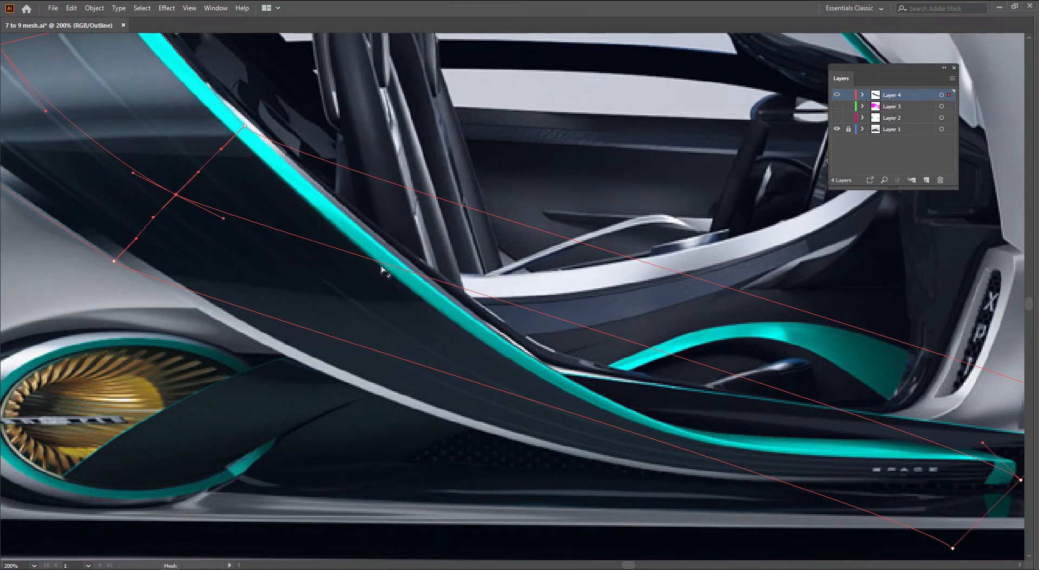
left_click(374, 261)
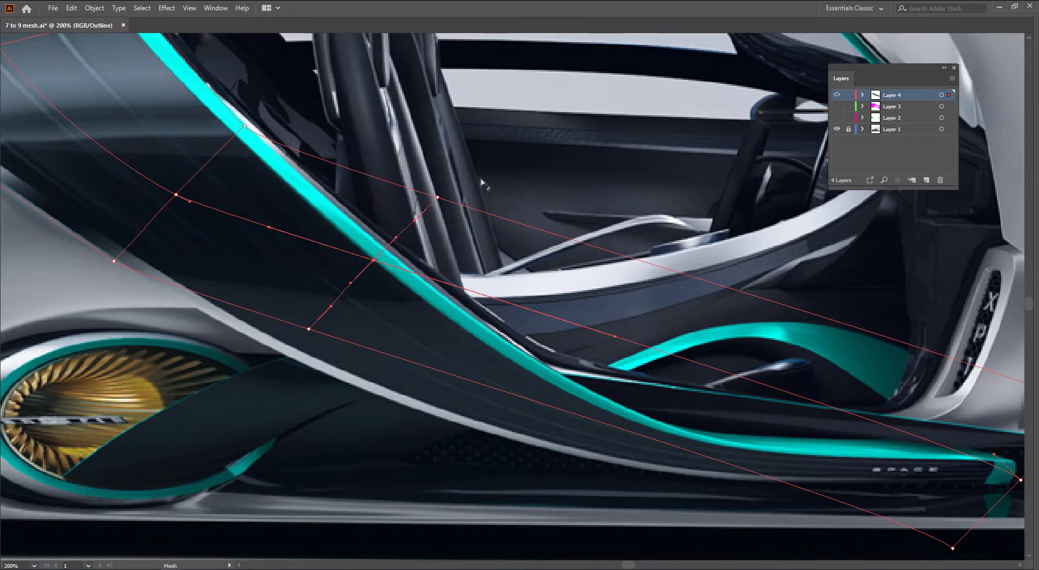
key("q")
mouse_move(482, 183)
left_mouse_down()
mouse_move(449, 190)
mouse_move(302, 308)
mouse_move(506, 150)
mouse_move(513, 226)
left_mouse_up()
key("a")
left_click_drag(311, 336, 299, 364)
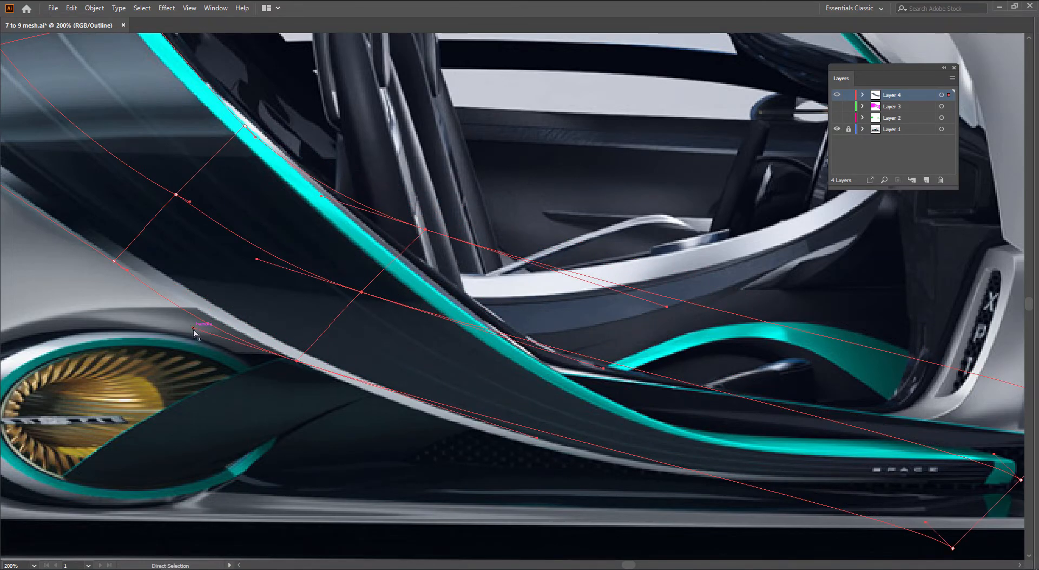
Step: Adjust the new row's handles on the lower edge and middle line, and shift the row slightly farther toward the silver trim
left_click_drag(197, 327, 205, 318)
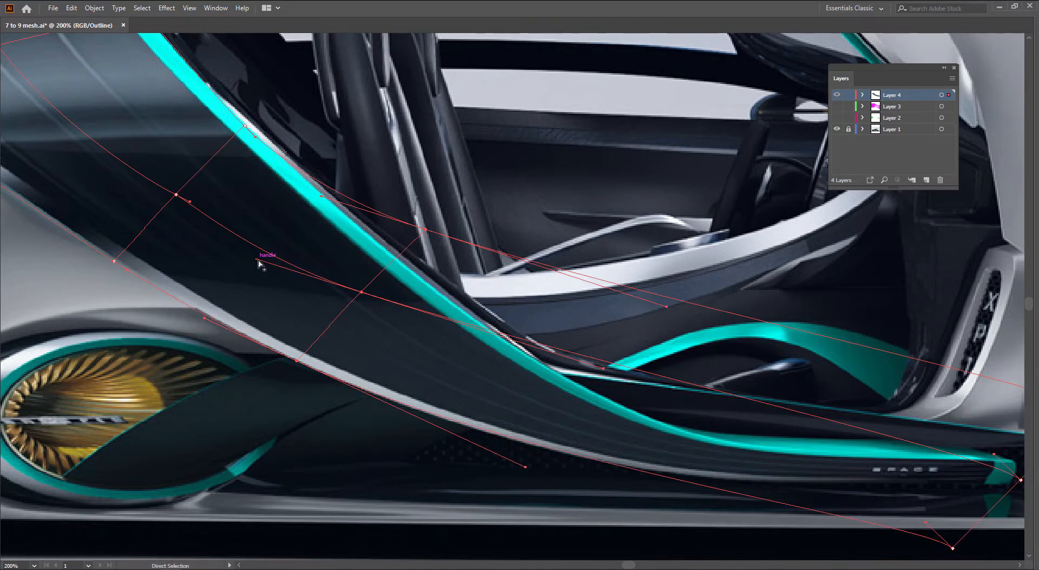
left_click_drag(258, 264, 269, 244)
left_click_drag(362, 293, 350, 310)
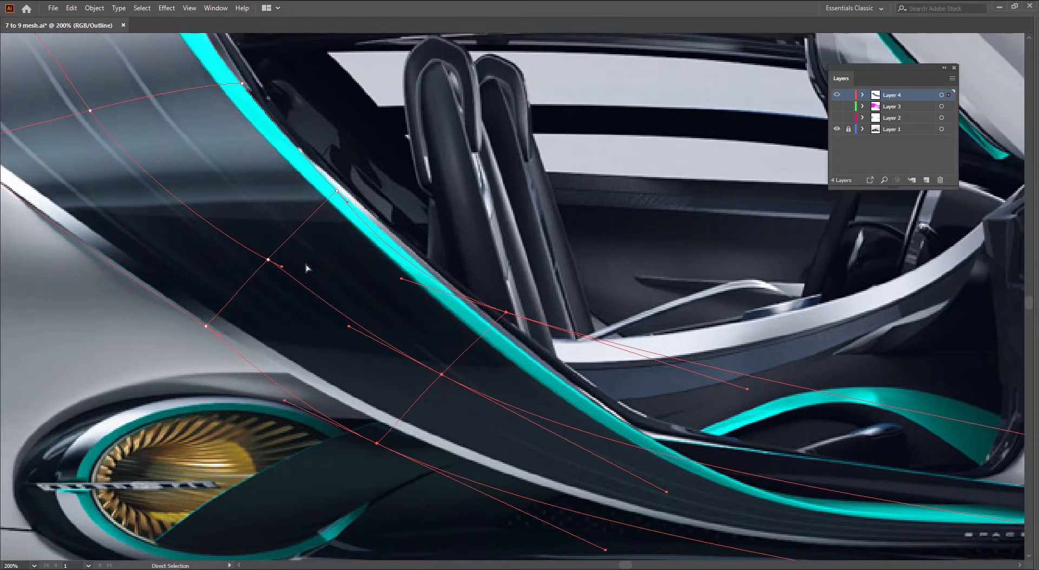
left_click_drag(226, 251, 292, 283)
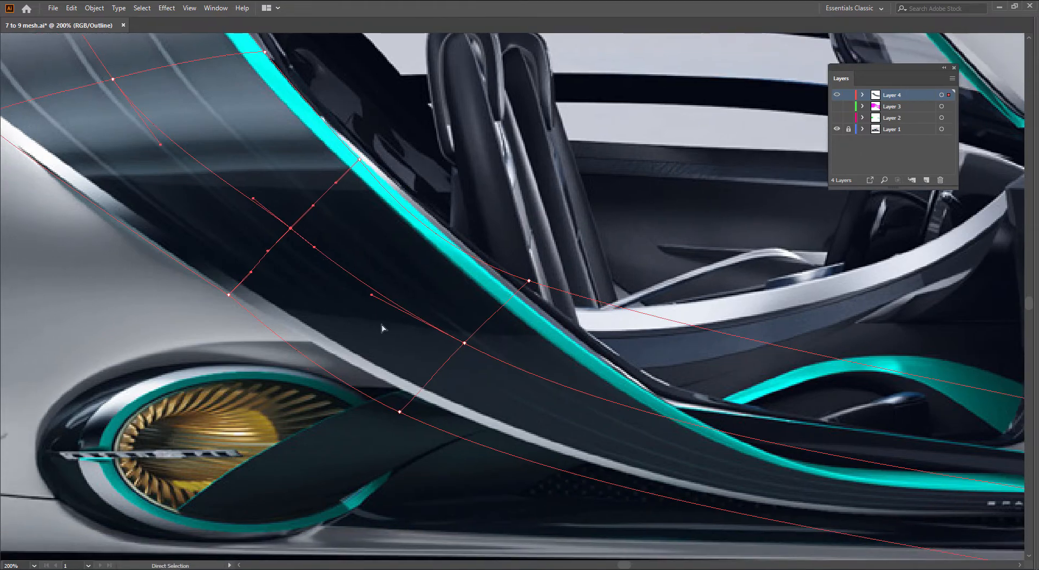
Step: Fit the row's lower end point to the silver trim and its window-side end point to the cyan trim, aligning the edge handle
left_click_drag(388, 441, 415, 396)
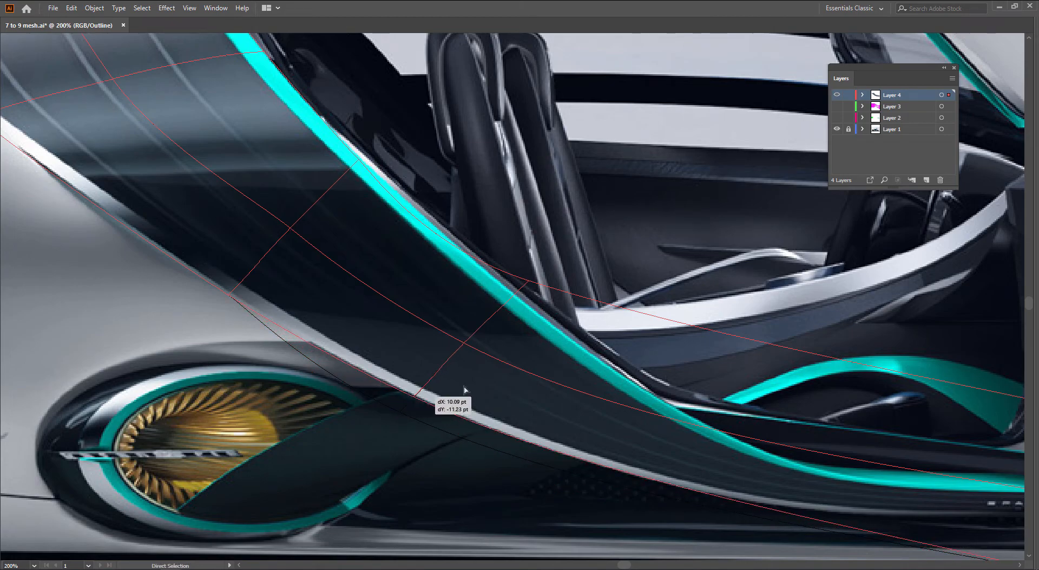
left_click_drag(477, 383, 436, 380)
left_click(489, 277)
left_click_drag(495, 279, 473, 290)
left_click_drag(370, 258, 408, 240)
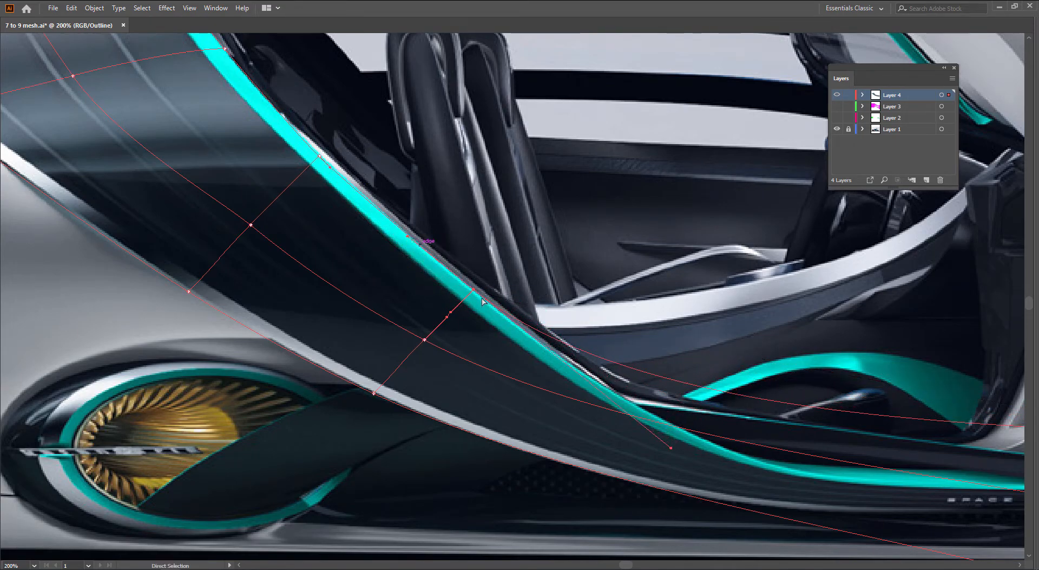
Step: Shift the middle points of the two mid-panel rows toward the silver trim and smooth their handles along the middle line
left_click_drag(272, 214, 240, 233)
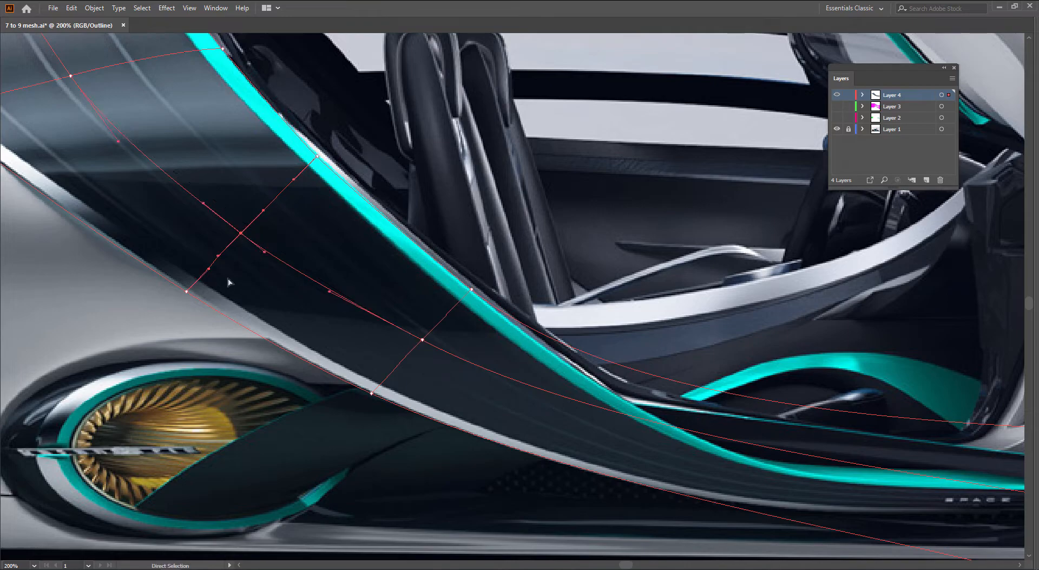
left_click_drag(208, 272, 221, 255)
left_click_drag(389, 345, 356, 317)
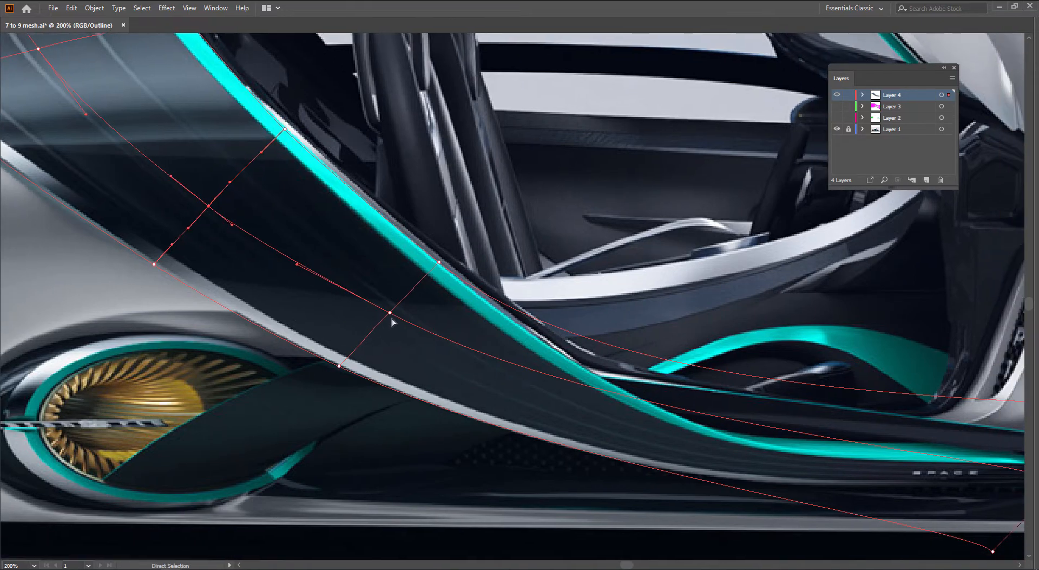
scroll(217, 234, "up", 2)
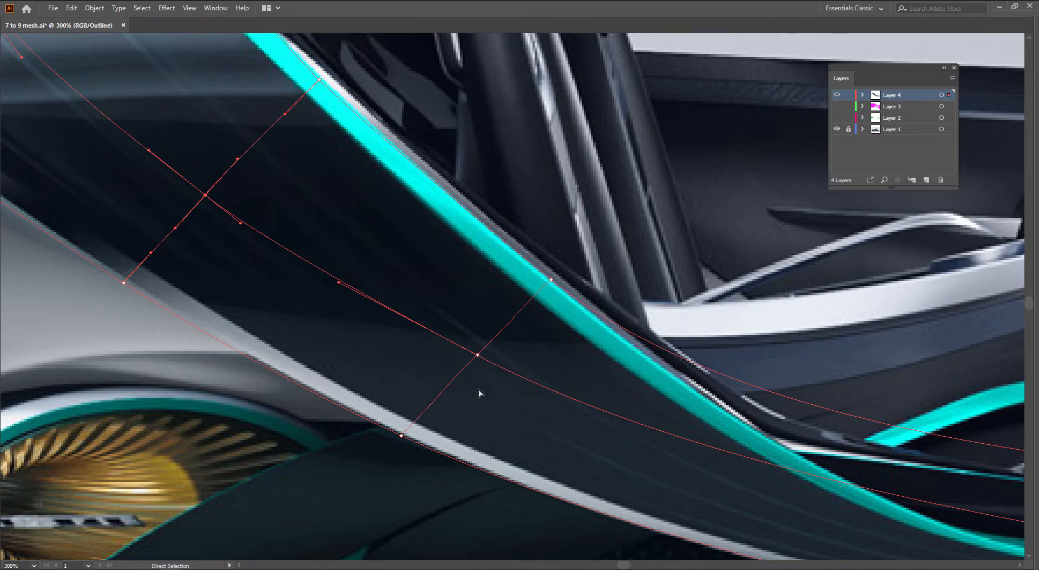
left_click_drag(478, 354, 464, 375)
mouse_move(432, 409)
left_mouse_down()
mouse_move(444, 421)
mouse_move(413, 422)
mouse_move(434, 410)
left_mouse_up()
left_click_drag(558, 436, 490, 400)
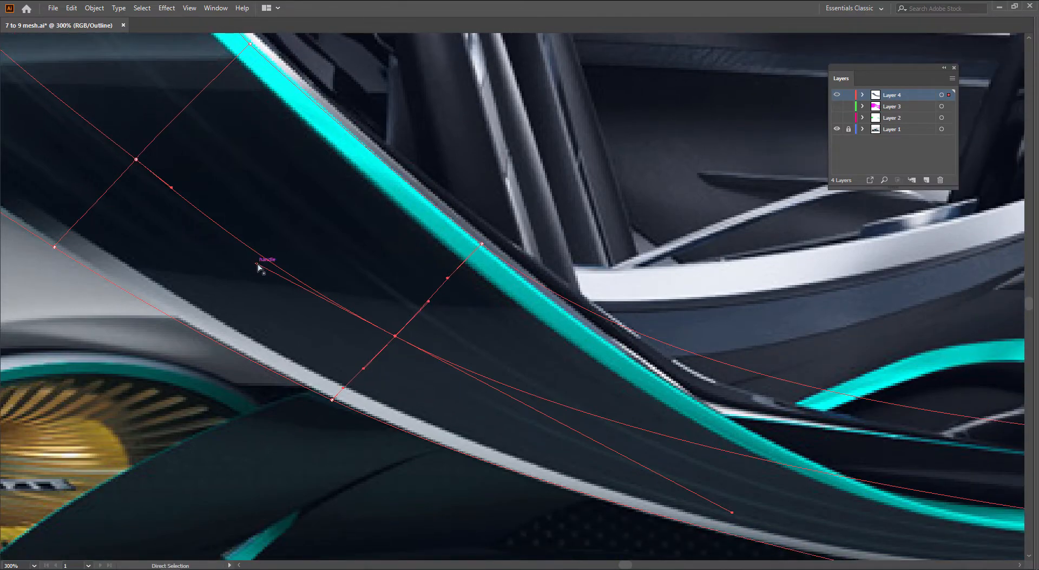
left_click_drag(258, 262, 262, 259)
scroll(476, 352, "down", 1)
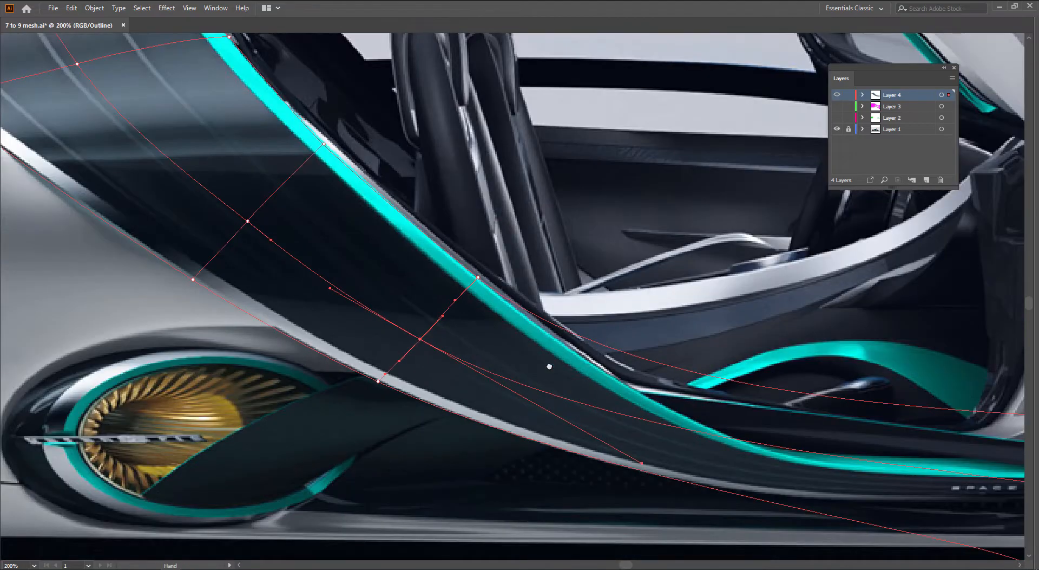
Step: Add a mesh row where the panel flattens toward the front, and move its middle point toward the silver trim with an adjusted handle
left_click_drag(595, 380, 358, 281)
key("u")
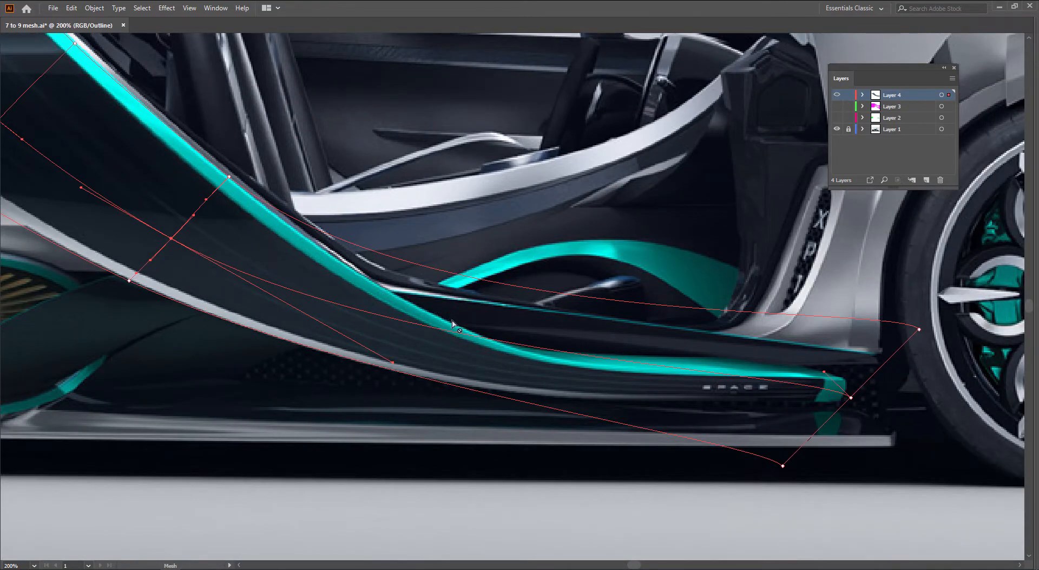
left_click(449, 332)
key("a")
scroll(398, 371, "up", 1)
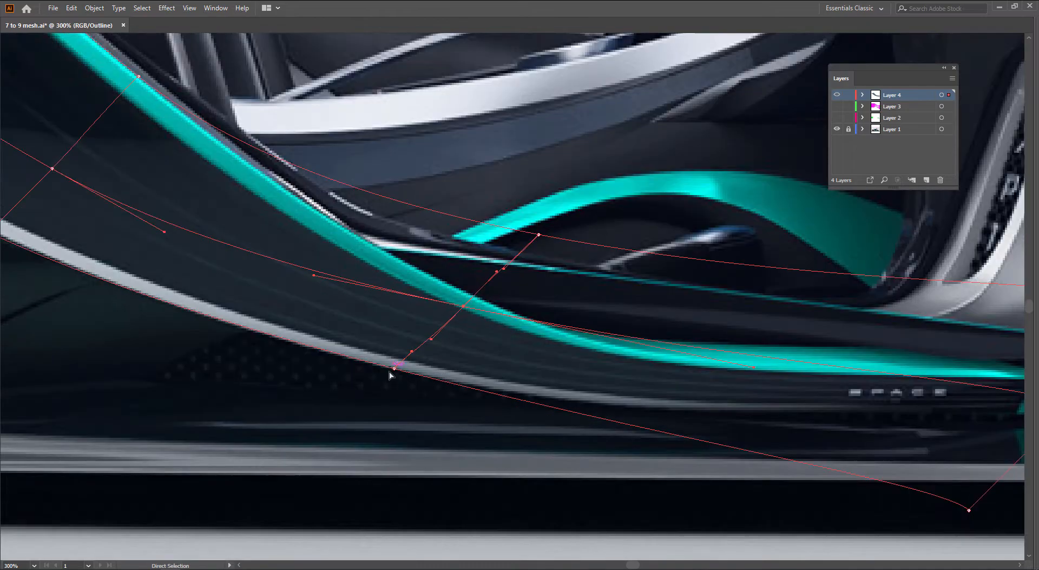
left_click(464, 307)
left_click_drag(412, 351, 443, 339)
left_click_drag(294, 308, 305, 304)
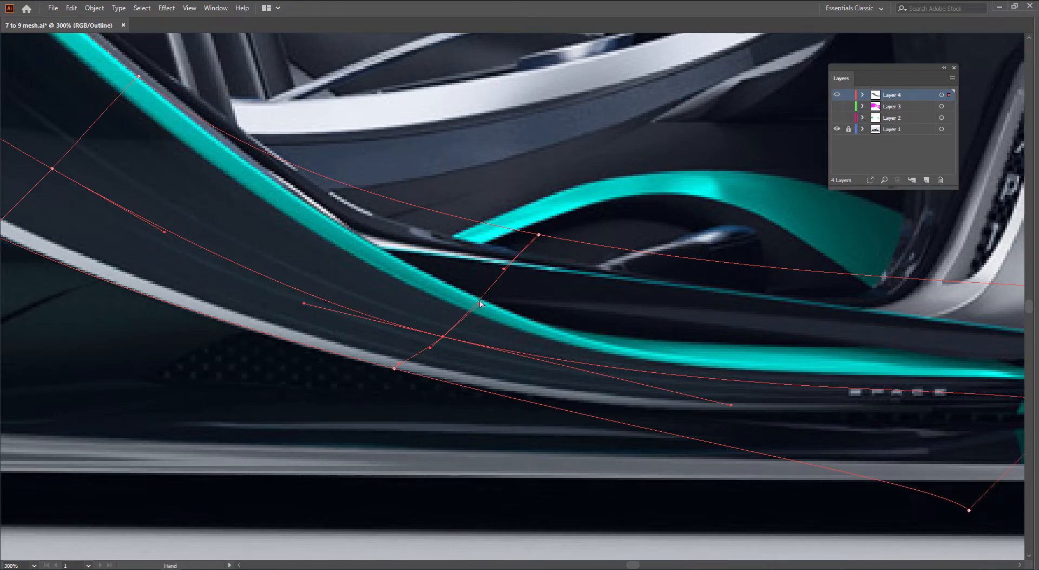
Step: Move the new row's window-side end point onto the cyan trim and nudge its middle point into line between the edges
left_click_drag(480, 300, 462, 304)
left_click(521, 239)
left_click_drag(520, 239, 471, 304)
scroll(447, 331, "up", 1)
mouse_move(422, 334)
left_mouse_down()
mouse_move(450, 305)
mouse_move(450, 324)
mouse_move(409, 341)
left_mouse_up()
Step: Refine the handles of this row's middle and window-side points so the upper mesh edge follows the cyan trim
left_click(440, 352)
left_click(417, 340)
left_click(455, 302)
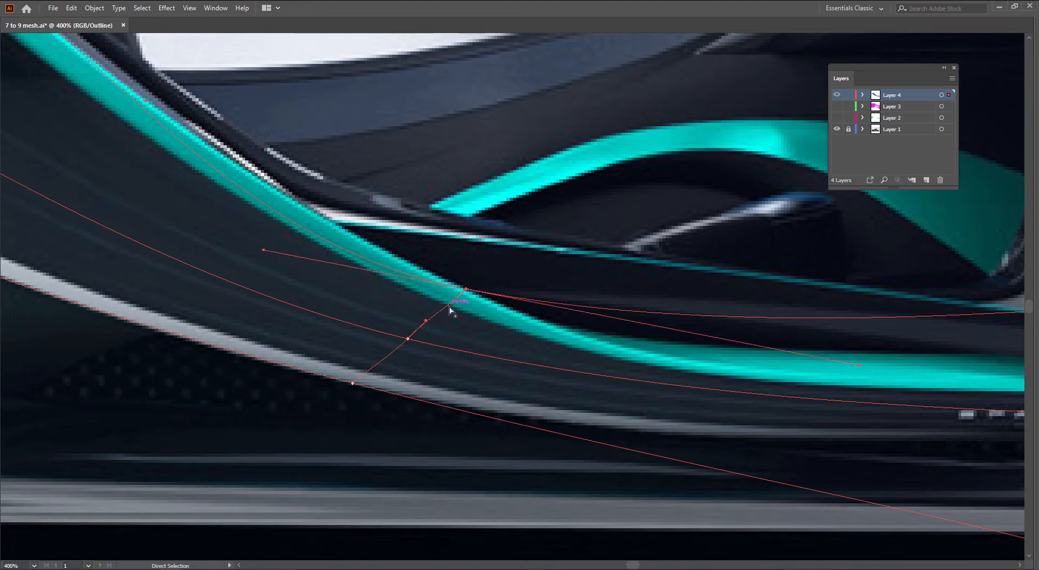
left_click(437, 318)
left_click_drag(431, 358, 387, 327)
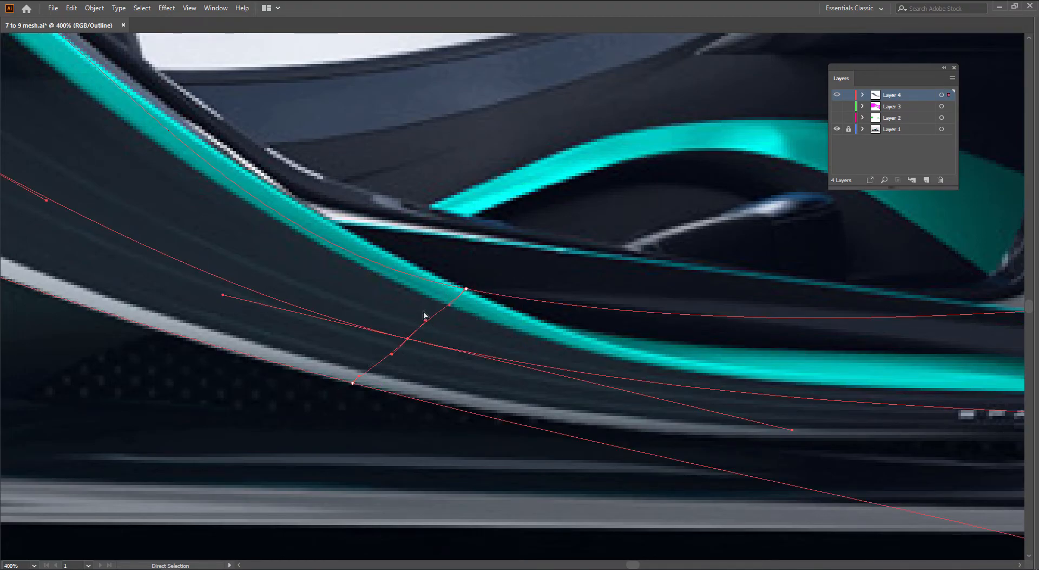
left_click_drag(426, 320, 483, 343)
scroll(286, 219, "down", 1)
left_click_drag(368, 242, 381, 265)
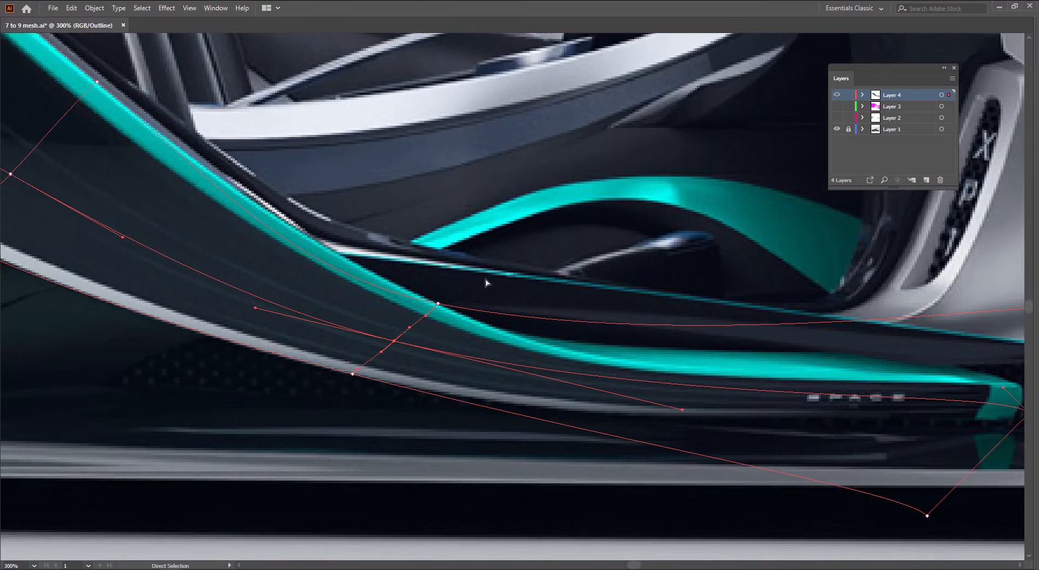
left_click(437, 303)
left_click_drag(290, 274, 336, 269)
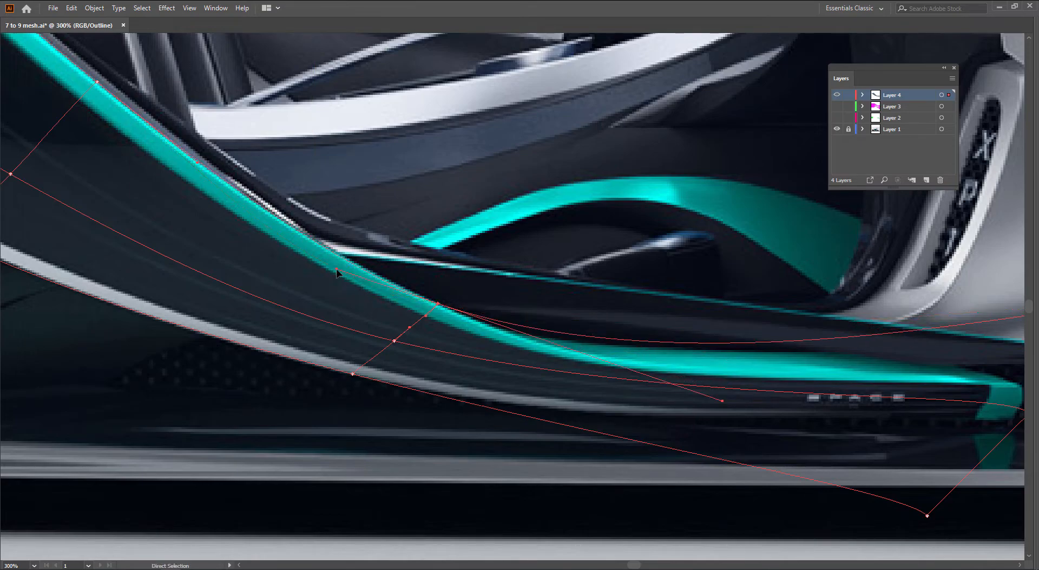
Step: Add a mesh row just behind the SPACE lettering and fit its lower end point and handle to the panel's lower edge
left_click_drag(621, 390, 401, 303)
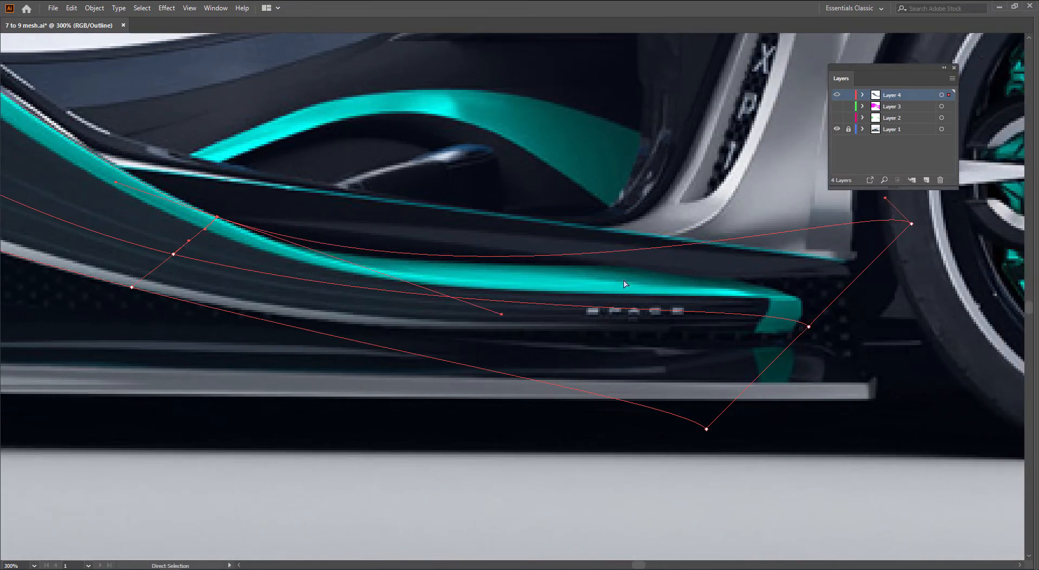
key("u")
left_click(519, 258)
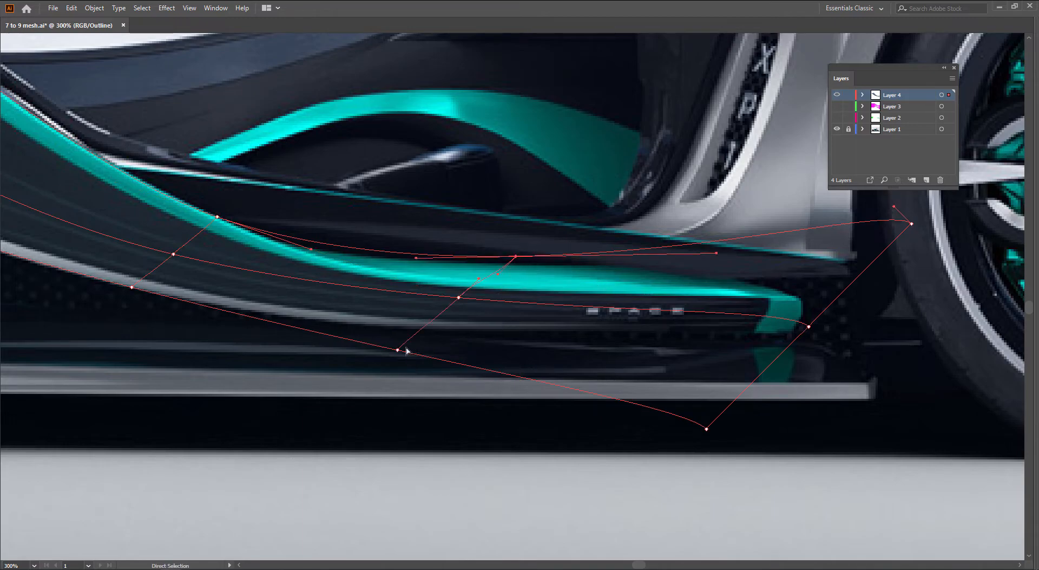
left_click_drag(398, 349, 433, 328)
key("a")
scroll(450, 329, "up", 1)
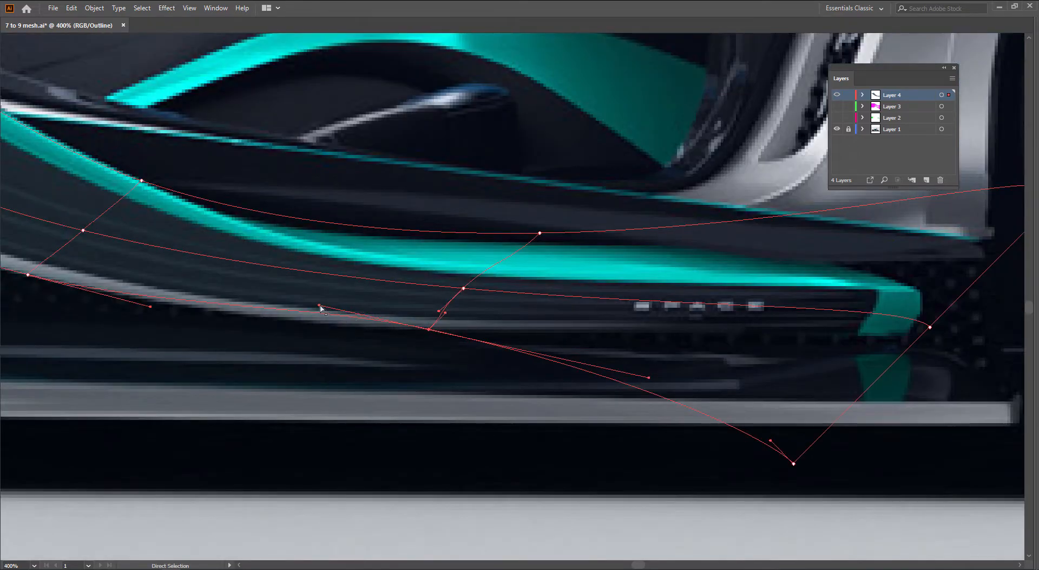
left_click_drag(320, 309, 311, 322)
scroll(439, 336, "up", 1)
left_click_drag(439, 332, 426, 339)
Step: Move this row's window-side end point onto the cyan trim and adjust its handles and middle point to match
left_click_drag(535, 250, 440, 302)
left_click(464, 271)
left_click_drag(437, 237, 453, 267)
left_click_drag(442, 306, 431, 317)
Step: Move the mesh's window-side front corner point to the tip of the cyan trim, beyond the SPACE lettering
key("space")
left_click_drag(631, 330, 470, 308)
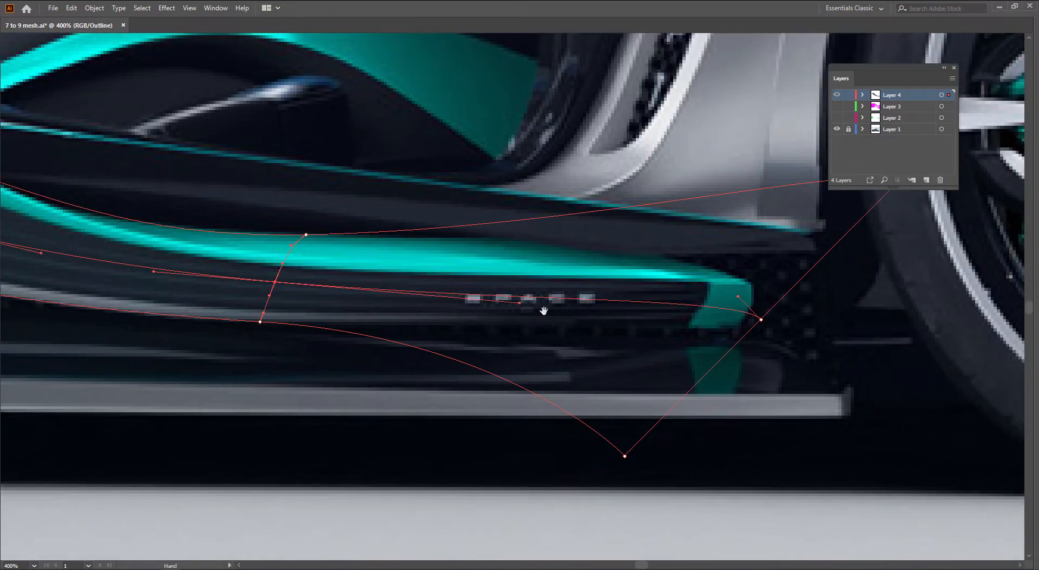
left_click_drag(772, 314, 564, 320)
left_click_drag(683, 190, 540, 290)
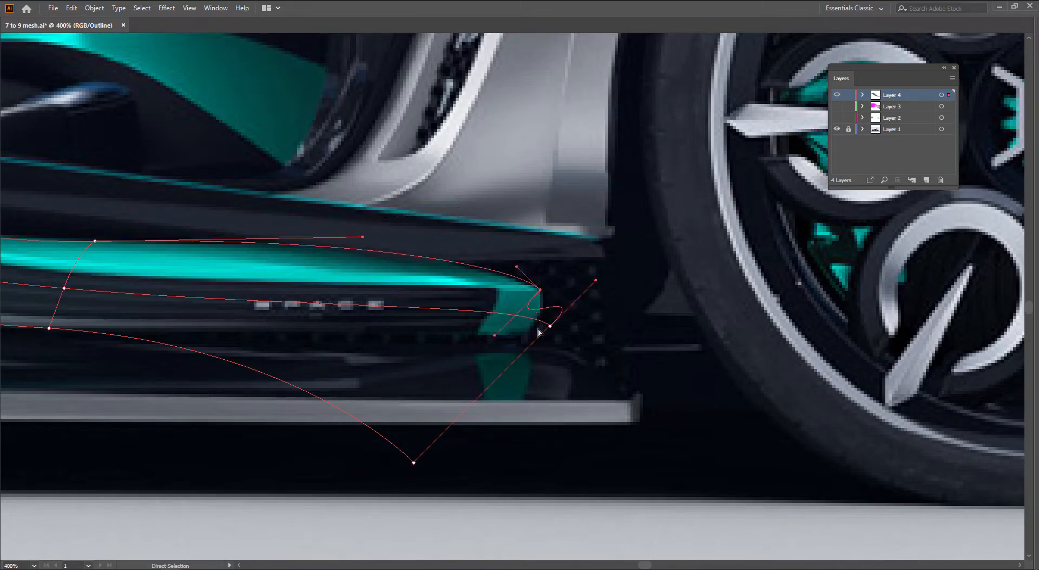
Step: Move the mesh's front middle point and lower front corner onto the dark panel's end below the cyan tip
left_click_drag(494, 337, 536, 320)
left_click_drag(414, 463, 520, 352)
left_click_drag(519, 352, 518, 349)
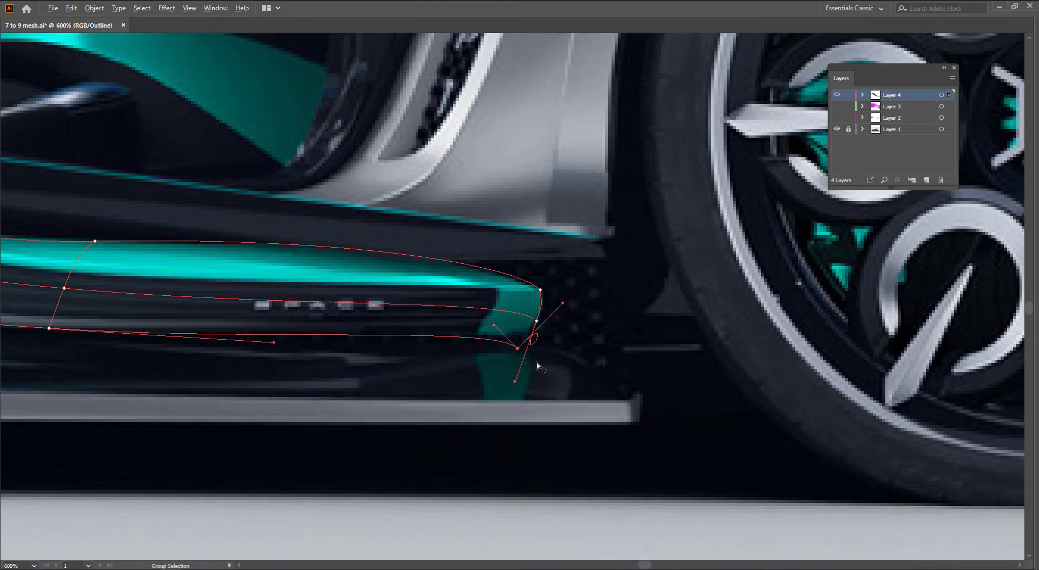
Step: Adjust the lower front corner point and the nearby handles to fit the mesh's end and lower edge to the panel
scroll(539, 359, "up", 1, "alt")
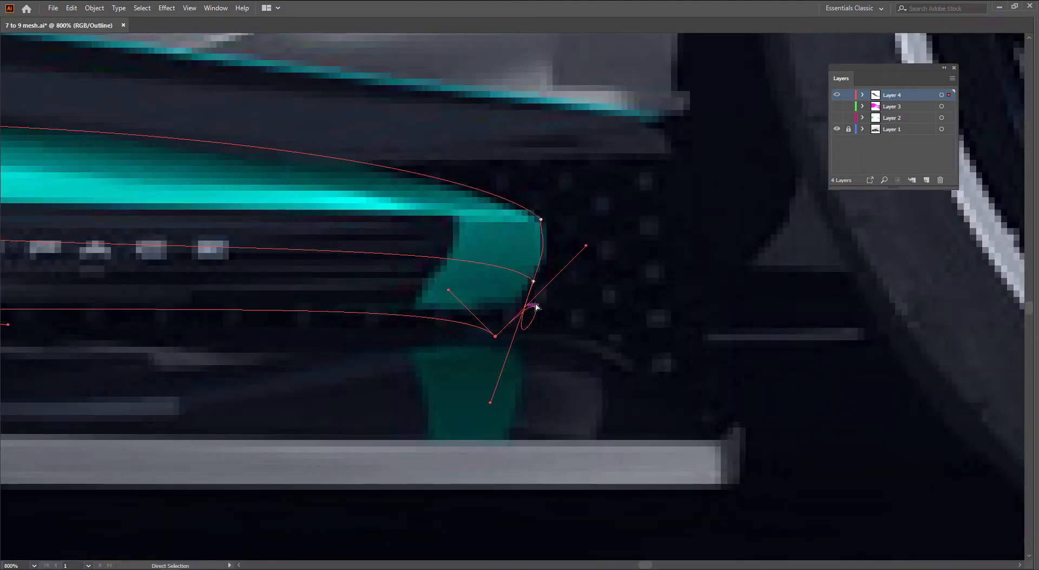
left_click_drag(587, 247, 510, 326)
left_click_drag(491, 404, 521, 314)
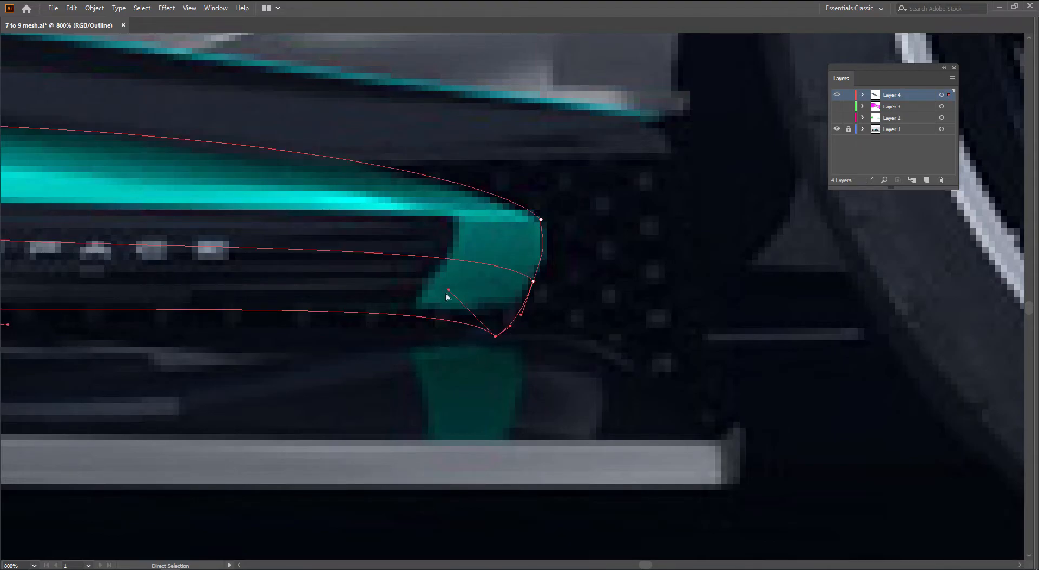
left_click_drag(449, 292, 433, 296)
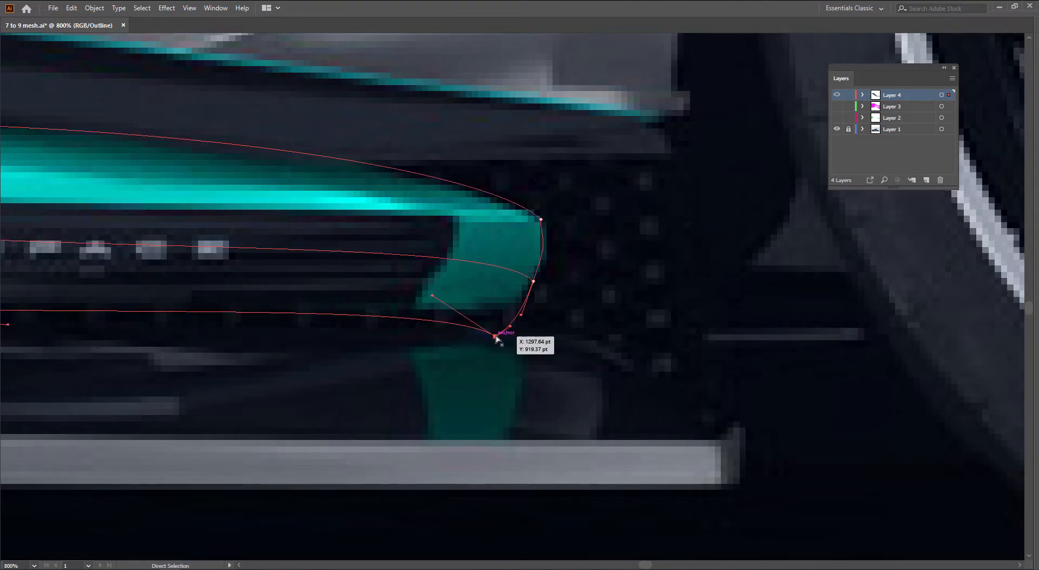
mouse_move(495, 337)
left_mouse_down()
mouse_move(503, 316)
mouse_move(499, 326)
left_mouse_up()
left_click_drag(438, 287, 434, 329)
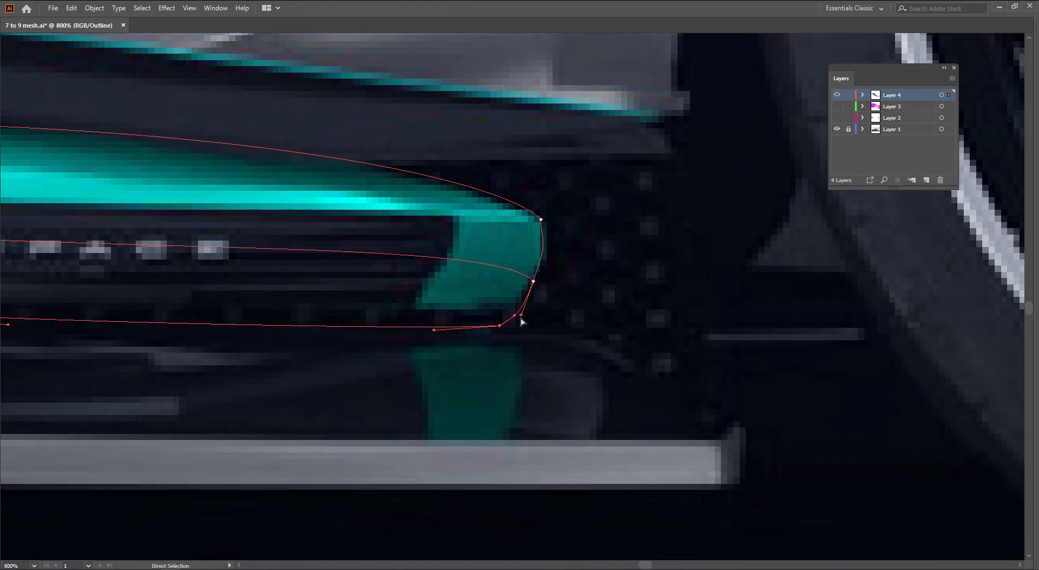
Step: Refine the handles between the front middle point and upper front corner to follow the cyan tip's curved end, and deselect the mesh
left_click_drag(521, 315, 524, 303)
left_click_drag(561, 206, 545, 235)
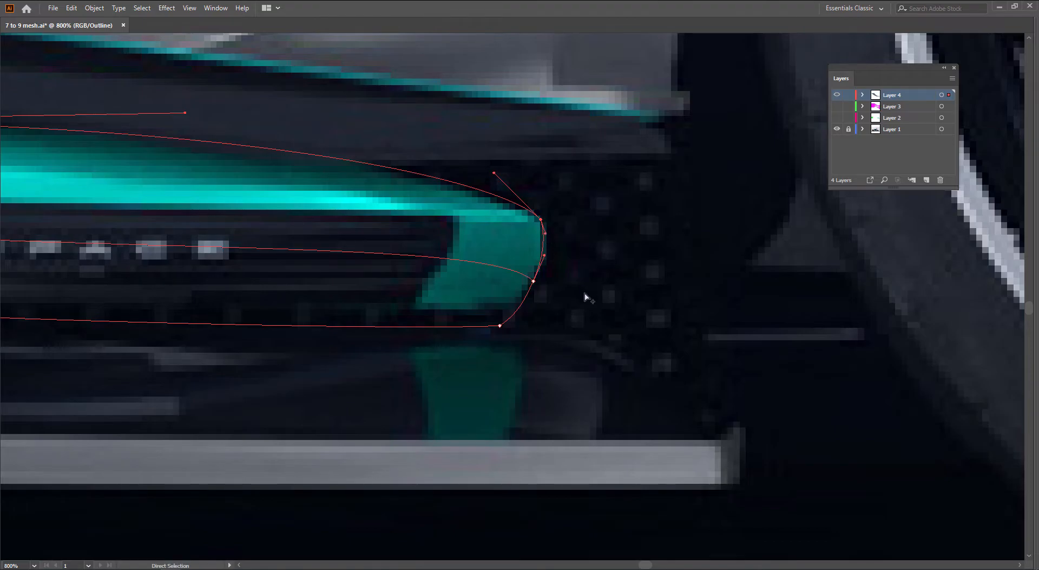
scroll(586, 295, "down", 3)
left_click_drag(381, 282, 404, 286)
left_click(425, 380)
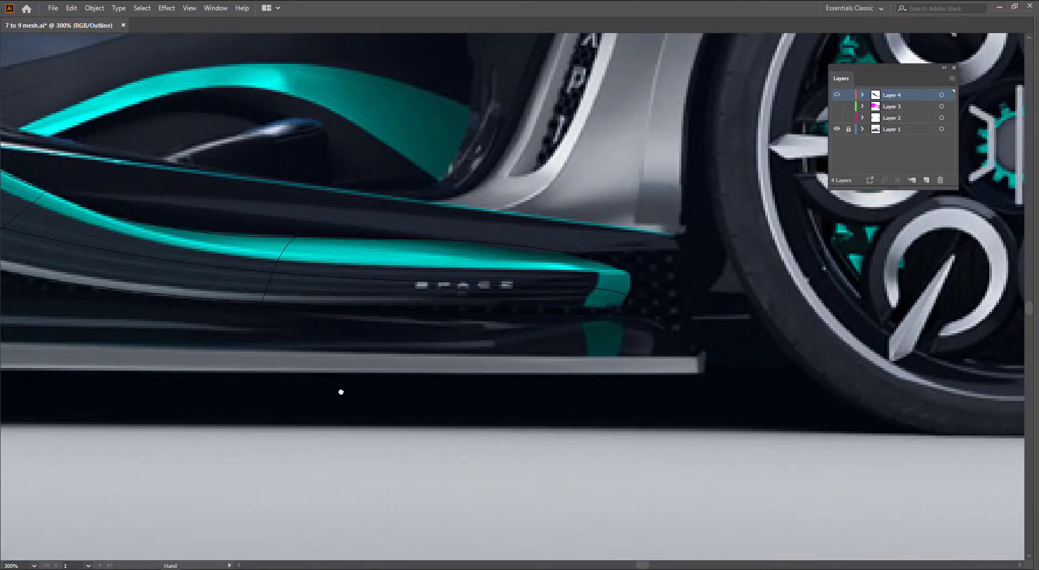
Step: Adjust the handle of the window-side point behind the sill so the upper mesh edge follows the cyan trim, and deselect the mesh
left_click_drag(310, 382, 582, 431)
left_click_drag(222, 307, 352, 369)
left_click(437, 308)
scroll(437, 310, "up", 1)
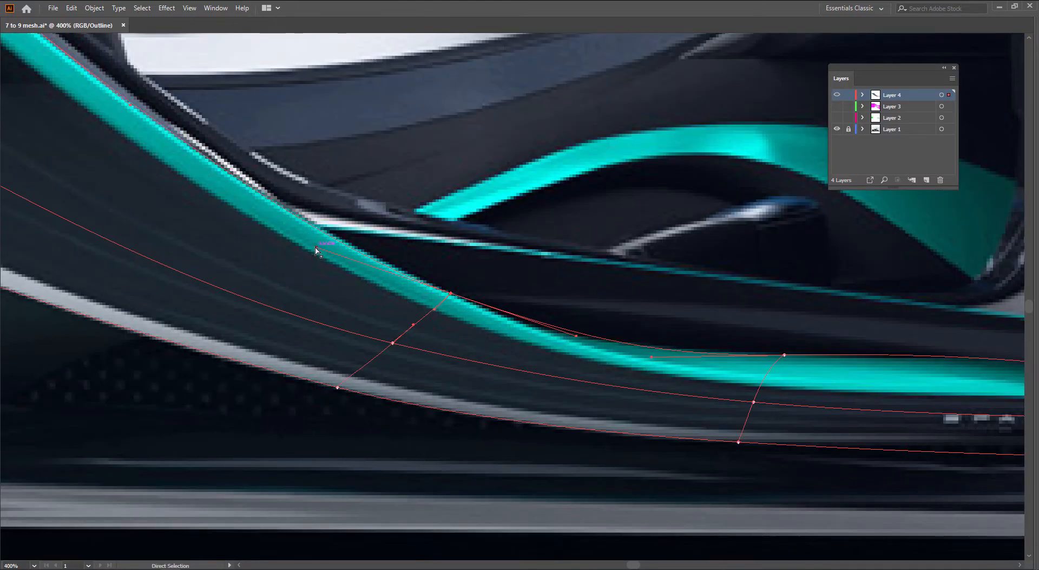
left_click_drag(315, 247, 317, 240)
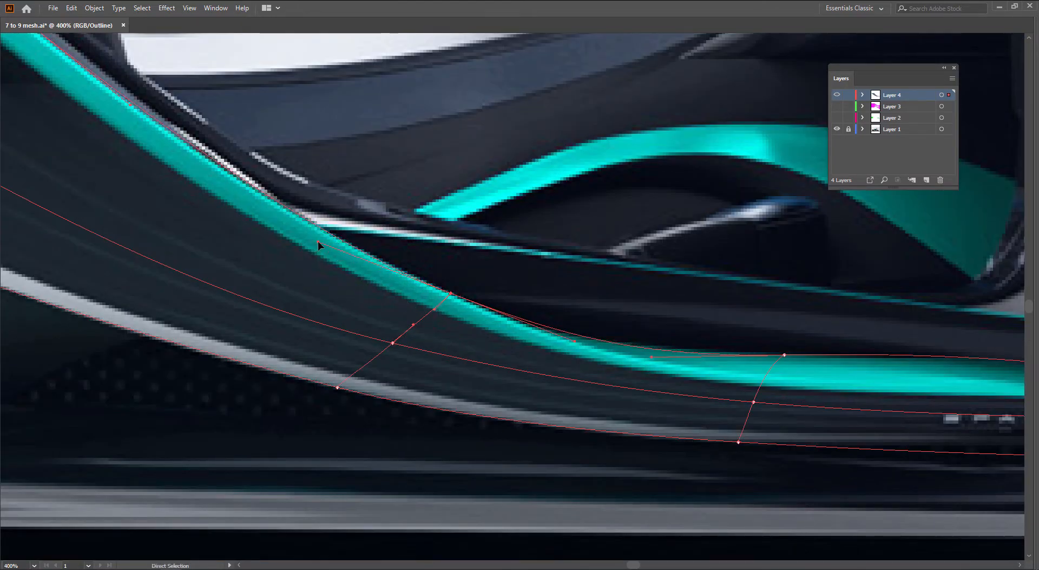
scroll(317, 242, "down", 1)
left_click_drag(253, 217, 568, 406)
scroll(441, 272, "down", 2)
left_click(607, 313)
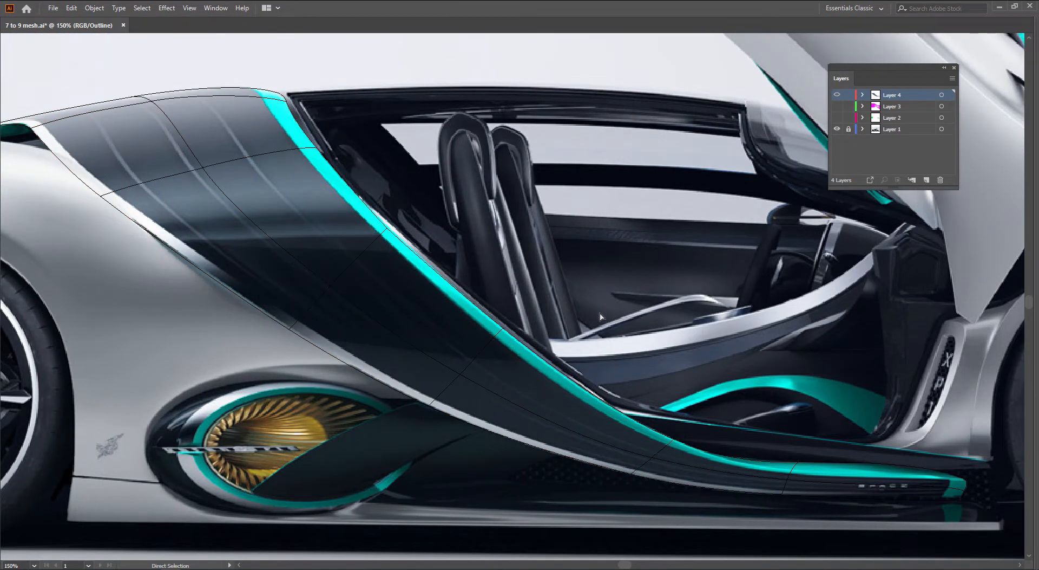
Step: Add a lengthwise mesh line just inside the panel's lower edge, along the silver trim
left_click(231, 194)
left_click_drag(239, 216, 239, 210)
left_click(232, 239)
left_click_drag(258, 253, 249, 256)
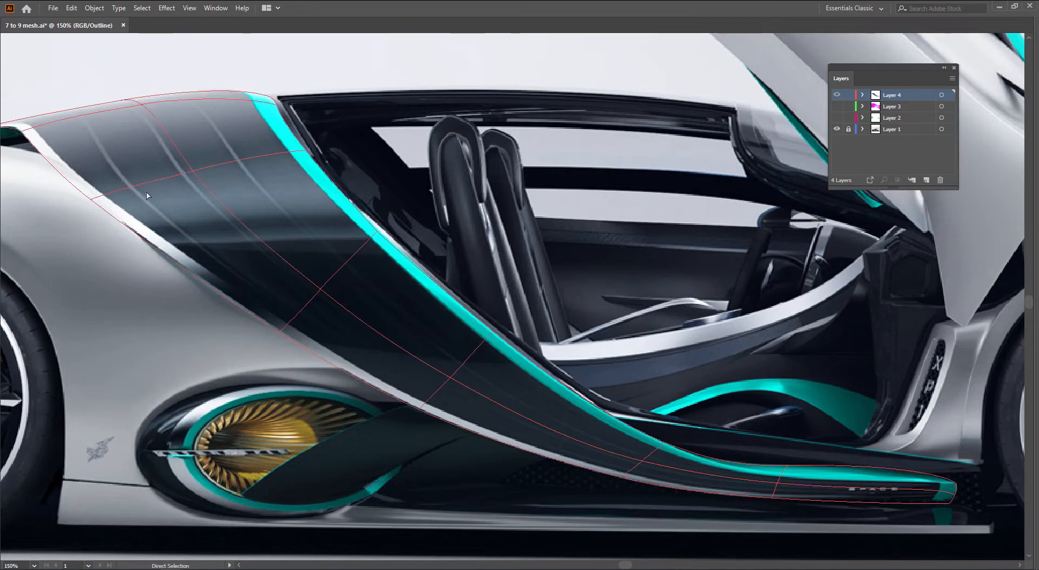
left_click(139, 189)
key("u")
left_click(133, 193, "ctrl")
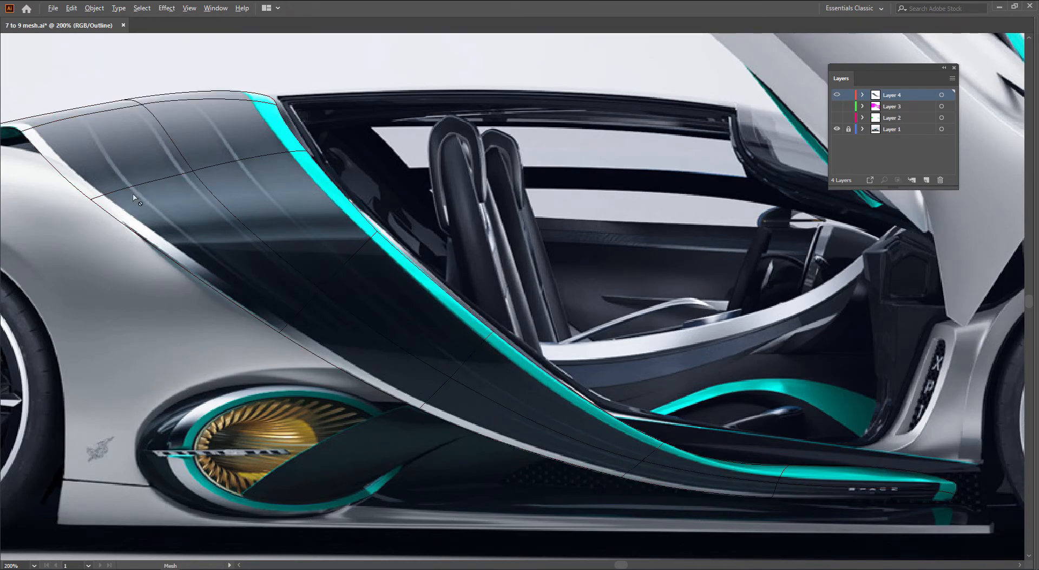
scroll(134, 194, "up", 2)
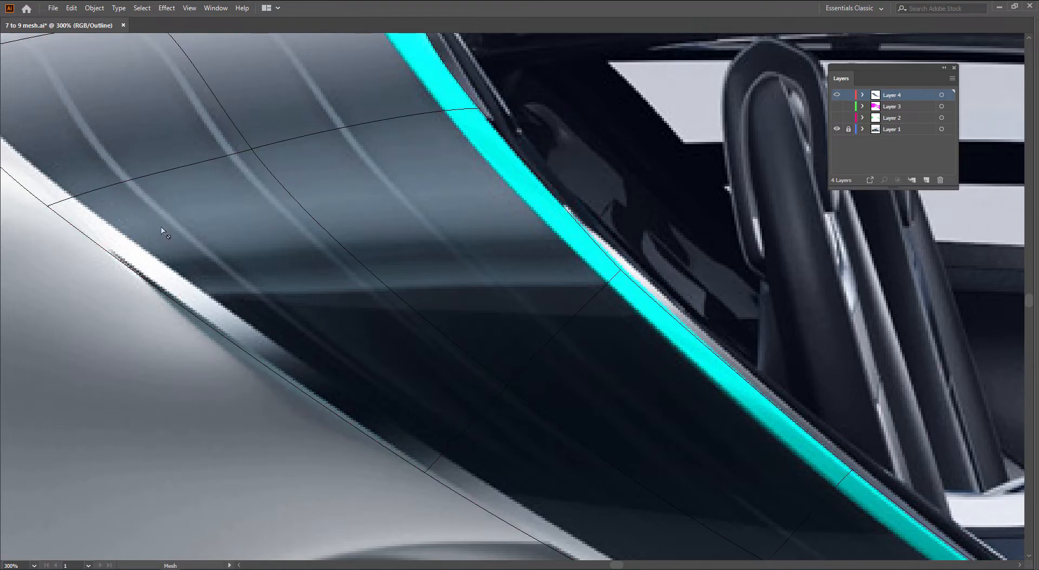
scroll(371, 376, "down", 2)
left_click_drag(520, 390, 198, 242)
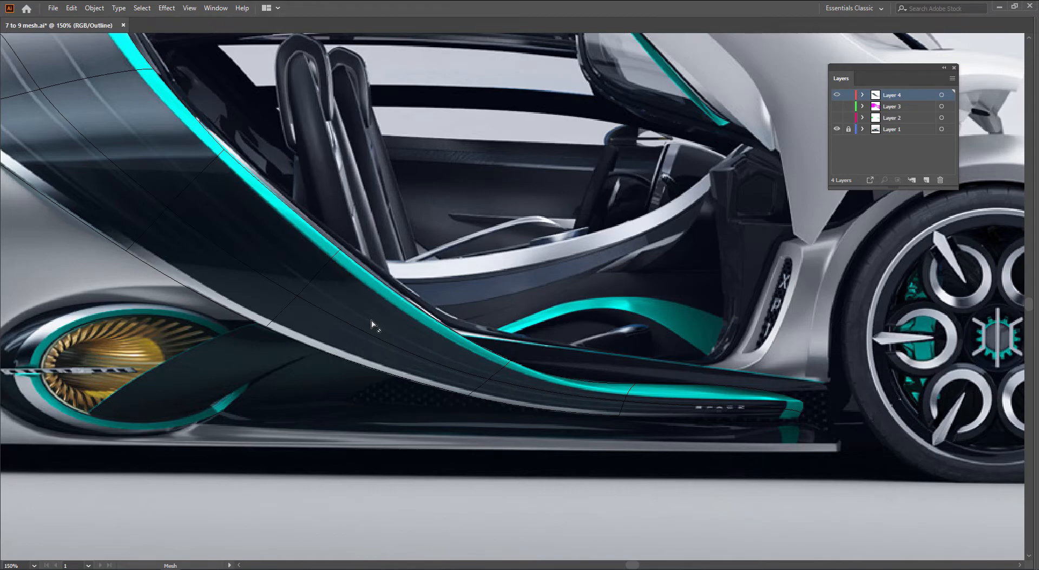
left_click_drag(314, 274, 459, 346)
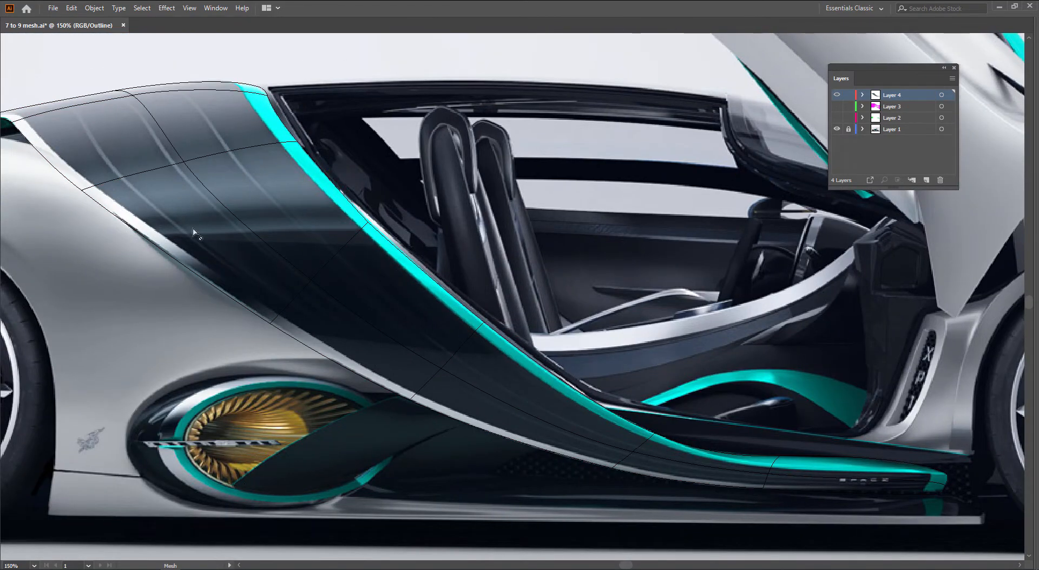
left_click(98, 191)
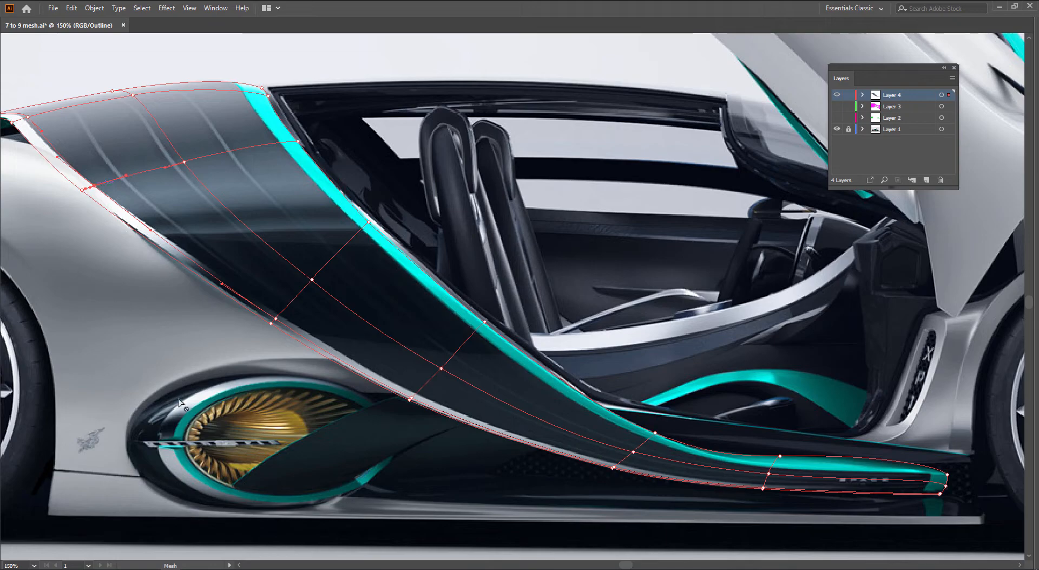
Step: Adjust the new line's points and handles along the middle of the panel to follow the silver trim's inner edge
scroll(613, 496, "up", 2)
key("a")
scroll(628, 451, "up", 1)
left_click_drag(613, 438, 622, 428)
left_click_drag(112, 253, 163, 264)
left_click_drag(176, 298, 486, 464)
left_click_drag(85, 233, 220, 280)
left_click_drag(111, 258, 311, 375)
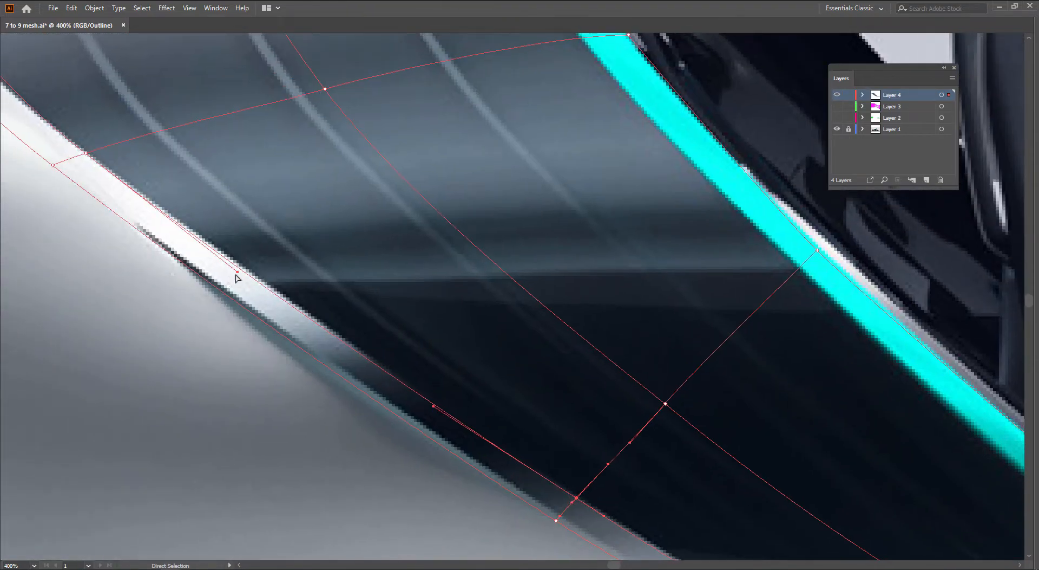
left_click_drag(237, 271, 238, 266)
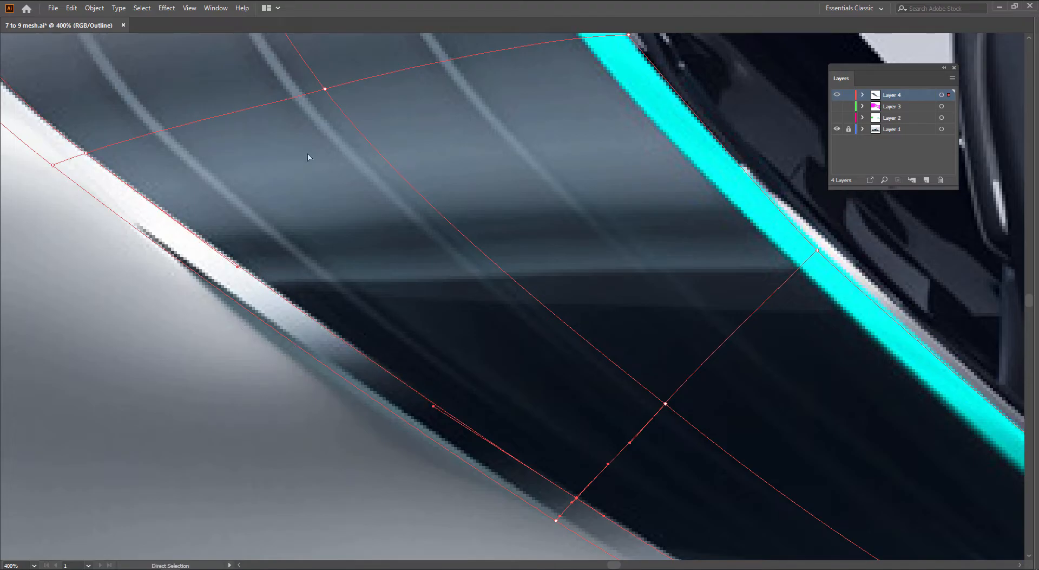
Step: Move the new line's rear point to the bend in the silver trim and adjust its handle to the trim's inner edge
scroll(446, 258, "down", 1)
left_click_drag(277, 191, 581, 420)
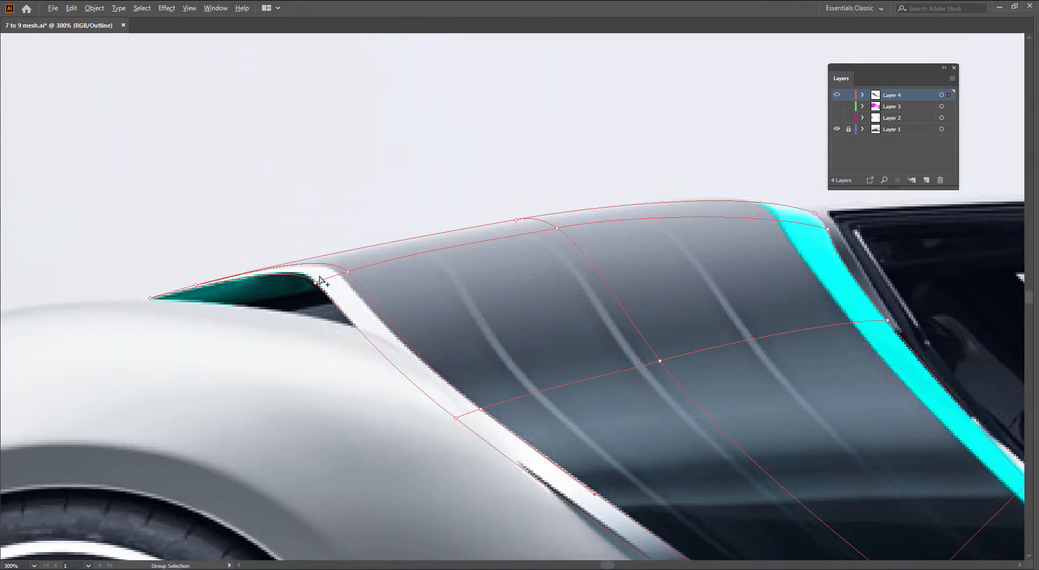
scroll(320, 271, "up", 1)
left_click_drag(356, 272, 349, 275)
scroll(403, 307, "down", 1)
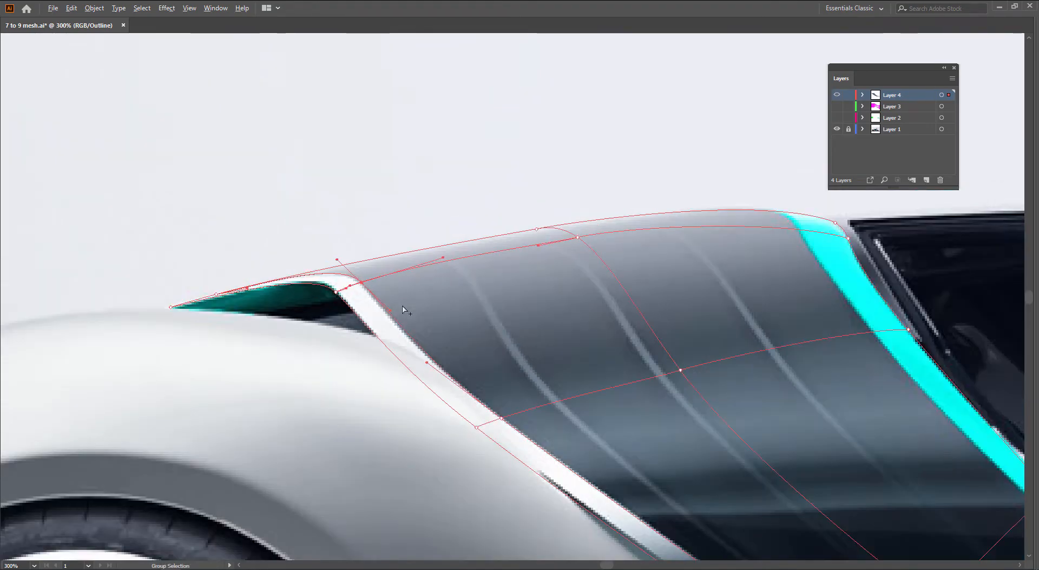
scroll(403, 310, "up", 2)
left_click_drag(377, 316, 378, 320)
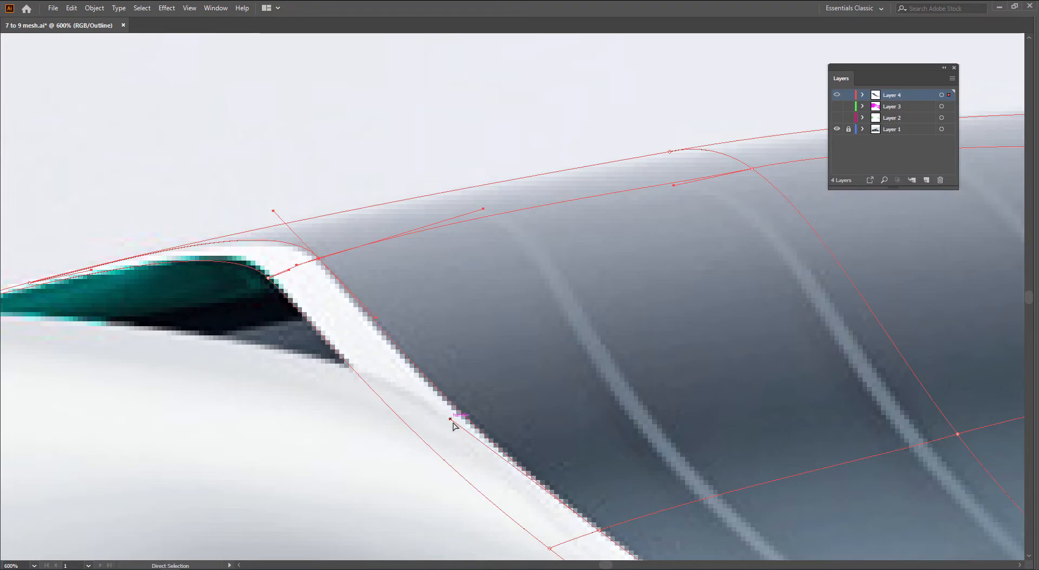
Step: Refine the new line's handle farther forward along the silver trim
scroll(638, 424, "down", 3)
left_click_drag(787, 464, 370, 214)
left_click_drag(653, 434, 258, 206)
left_click_drag(819, 407, 572, 342)
scroll(454, 313, "up", 3)
left_click_drag(464, 313, 466, 311)
Step: Adjust the handles between the new line's front end and the lower front corner to round the mesh's end
left_click_drag(867, 320, 473, 284)
left_click_drag(778, 305, 822, 242)
scroll(792, 309, "up", 2)
left_click(815, 242)
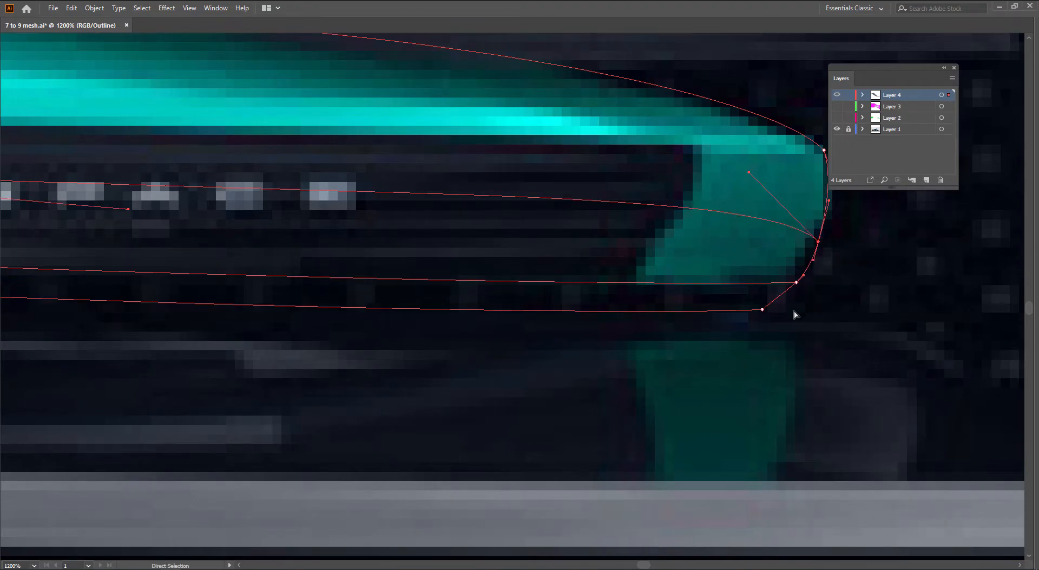
left_click_drag(797, 282, 796, 297)
scroll(792, 284, "up", 3)
scroll(792, 303, "down", 3)
scroll(791, 304, "down", 1)
scroll(773, 309, "up", 3)
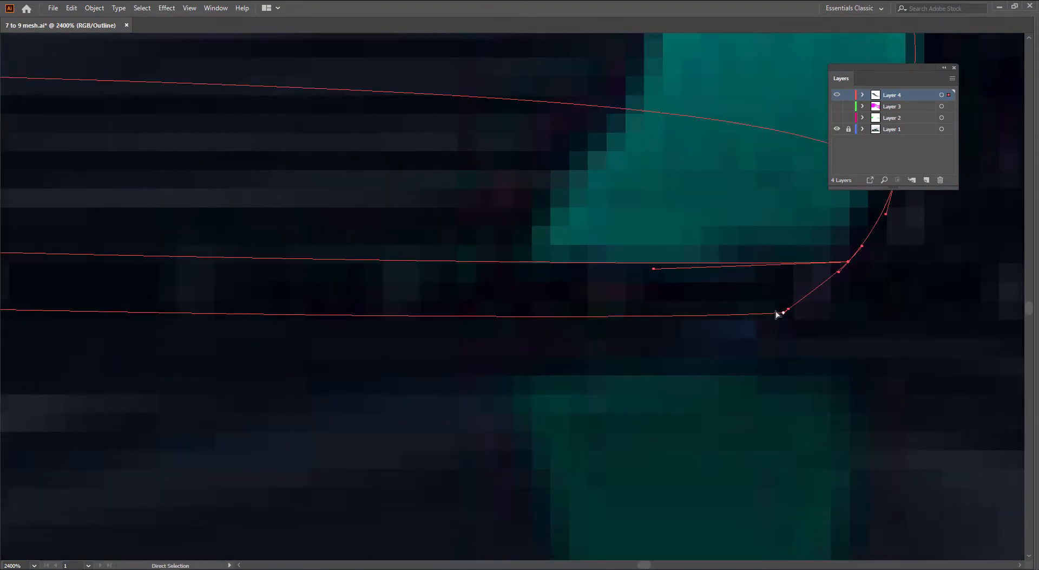
left_click(783, 312)
left_click_drag(789, 310, 817, 299)
scroll(769, 331, "down", 5)
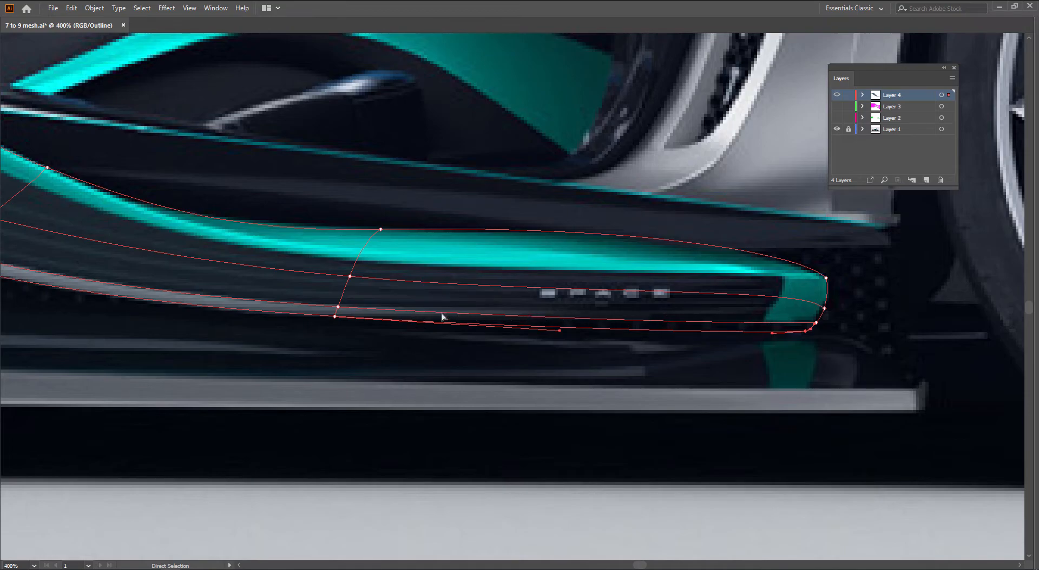
Step: Straighten the middle line's front end by adjusting its handles, and move the silver-trim line's front end point upward
scroll(845, 318, "up", 1)
left_click(745, 293)
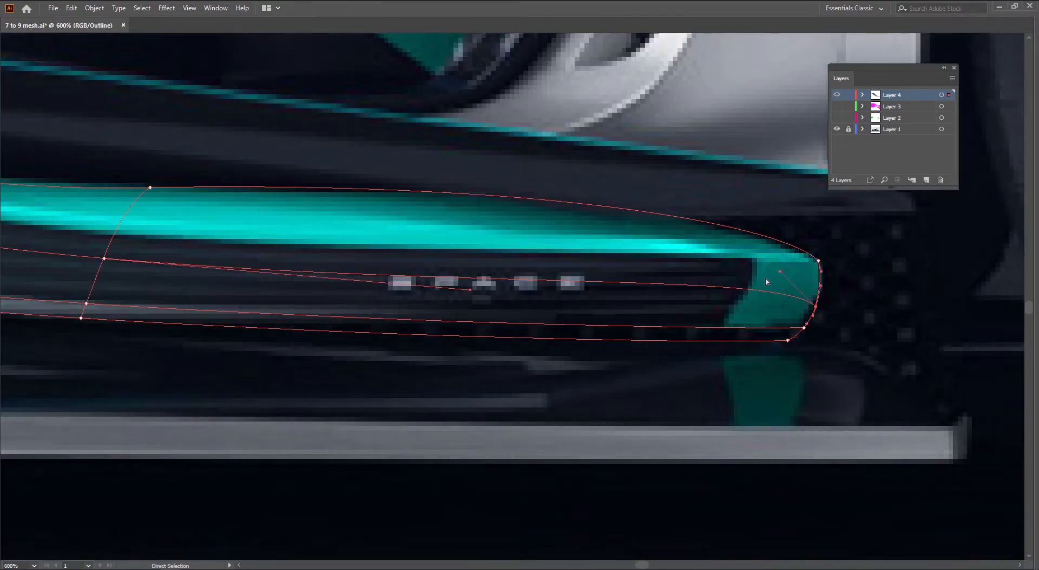
left_click_drag(778, 272, 822, 291)
scroll(822, 291, "up", 1)
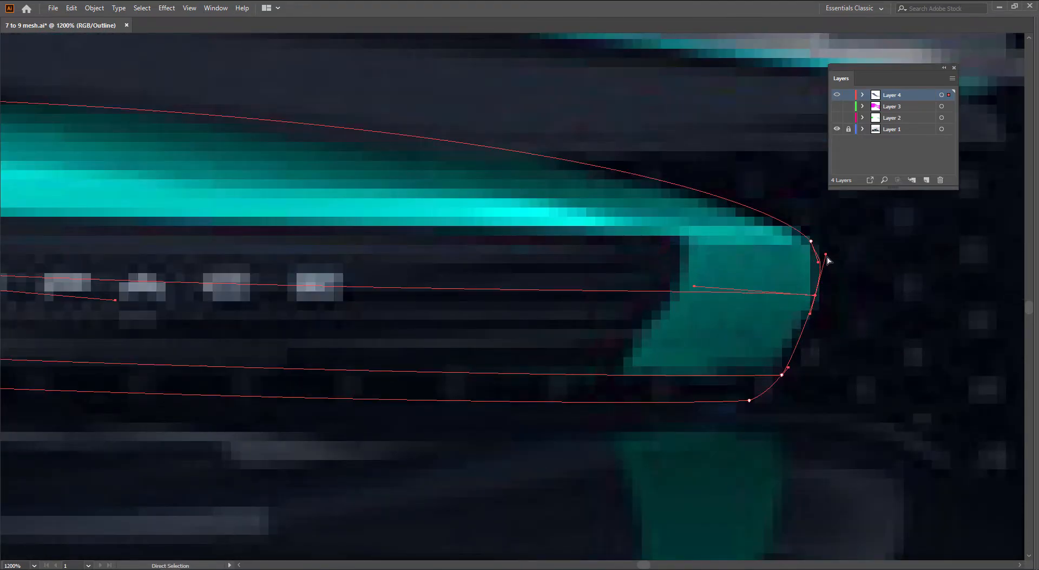
left_click_drag(827, 256, 820, 280)
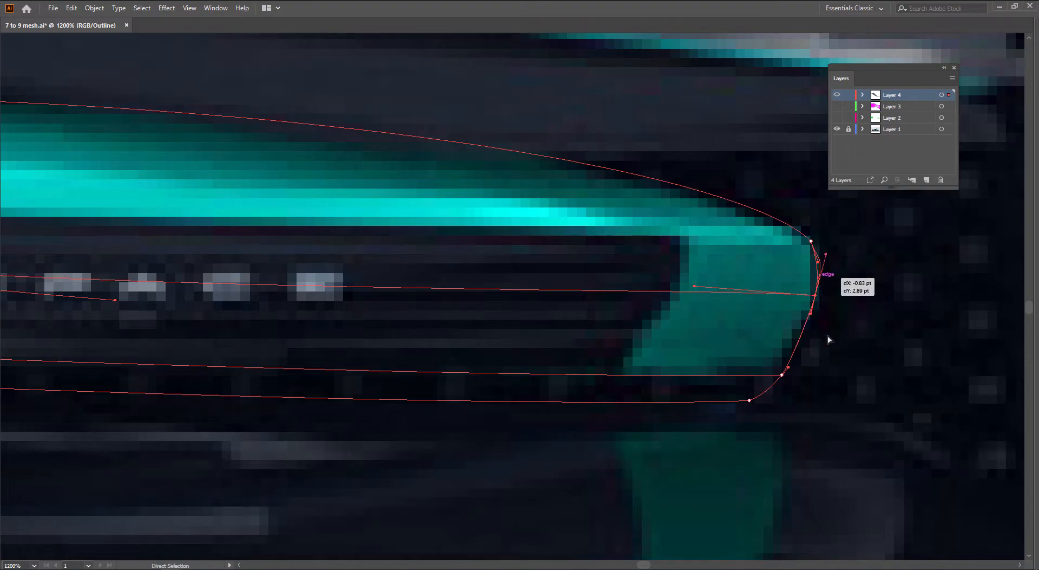
mouse_move(786, 373)
left_mouse_down()
mouse_move(811, 325)
mouse_move(798, 357)
left_mouse_up()
Step: Shorten the silver-trim line's handle behind the SPACE lettering to follow the gray highlight
scroll(799, 355, "down", 3)
scroll(548, 367, "up", 1)
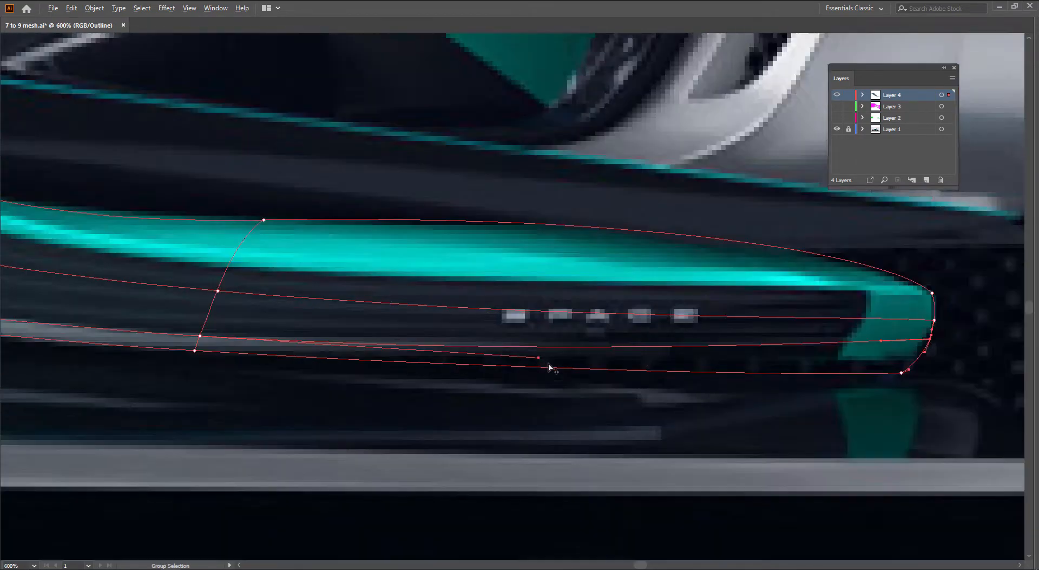
left_click_drag(539, 362, 365, 351)
scroll(589, 384, "down", 3)
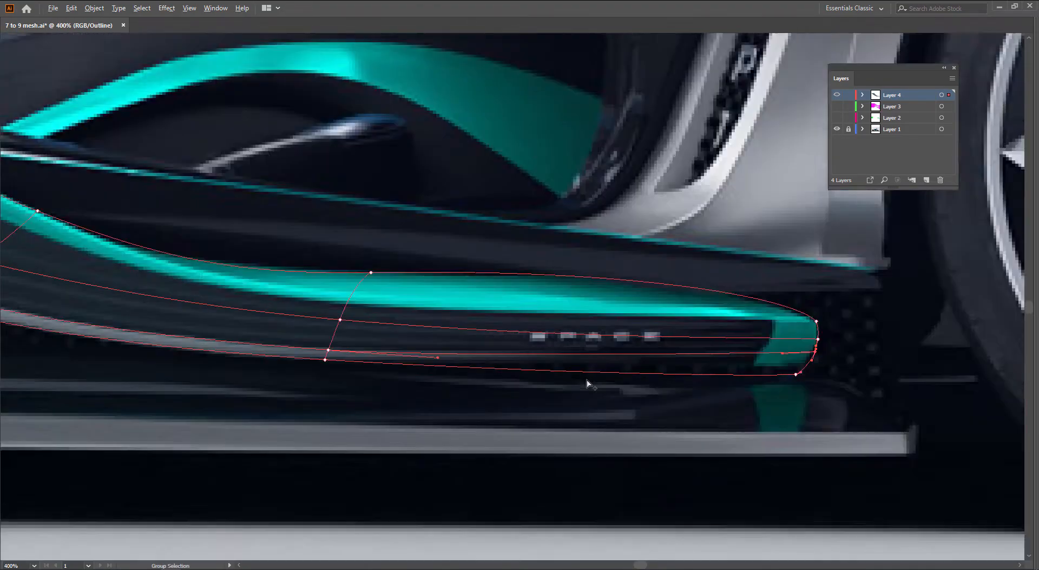
scroll(445, 367, "up", 5)
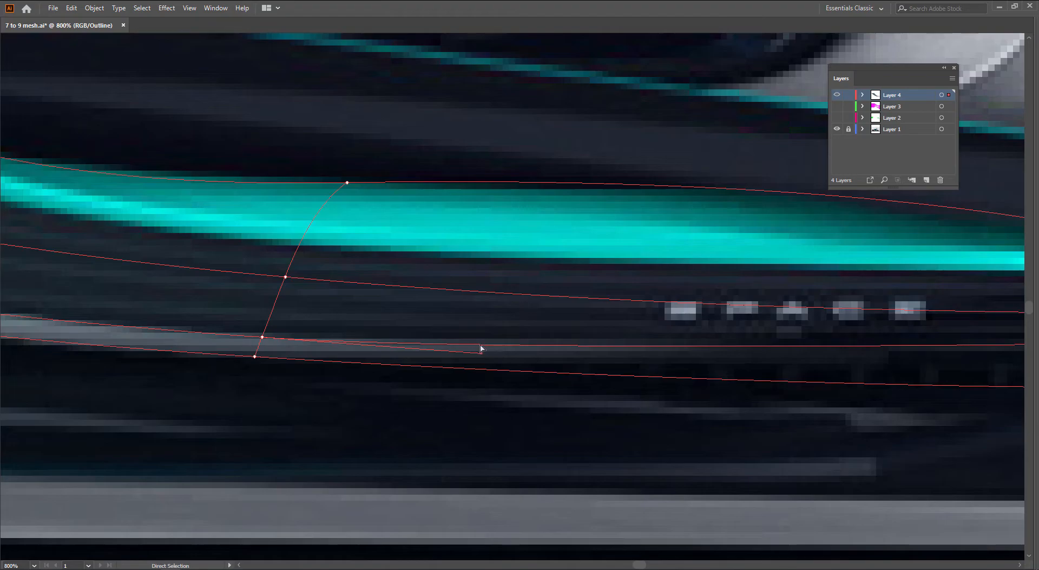
scroll(483, 343, "down", 3)
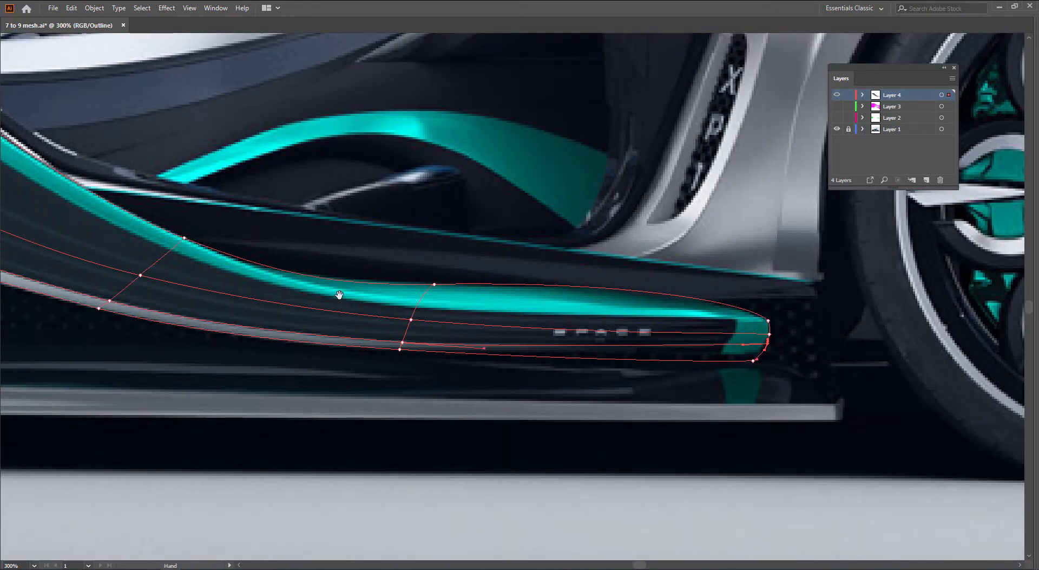
Step: Add a lengthwise mesh line through the light stripe nearest the silver trim at the panel's rear
left_click_drag(340, 294, 595, 337)
left_click_drag(276, 313, 536, 390)
left_click_drag(390, 342, 618, 466)
left_click_drag(262, 256, 601, 416)
left_click_drag(377, 327, 458, 400)
left_click_drag(171, 161, 297, 279)
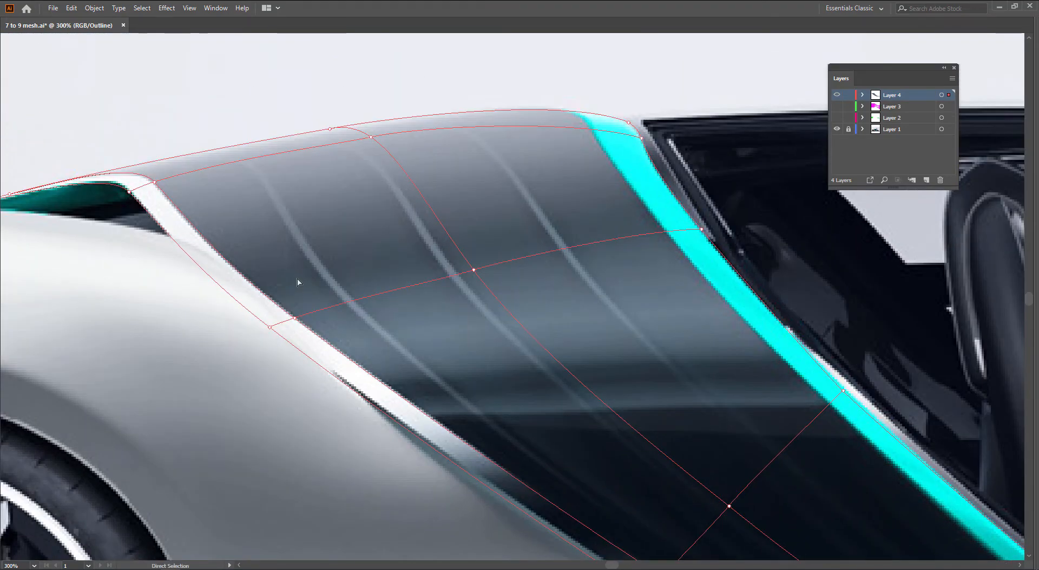
left_click(354, 302)
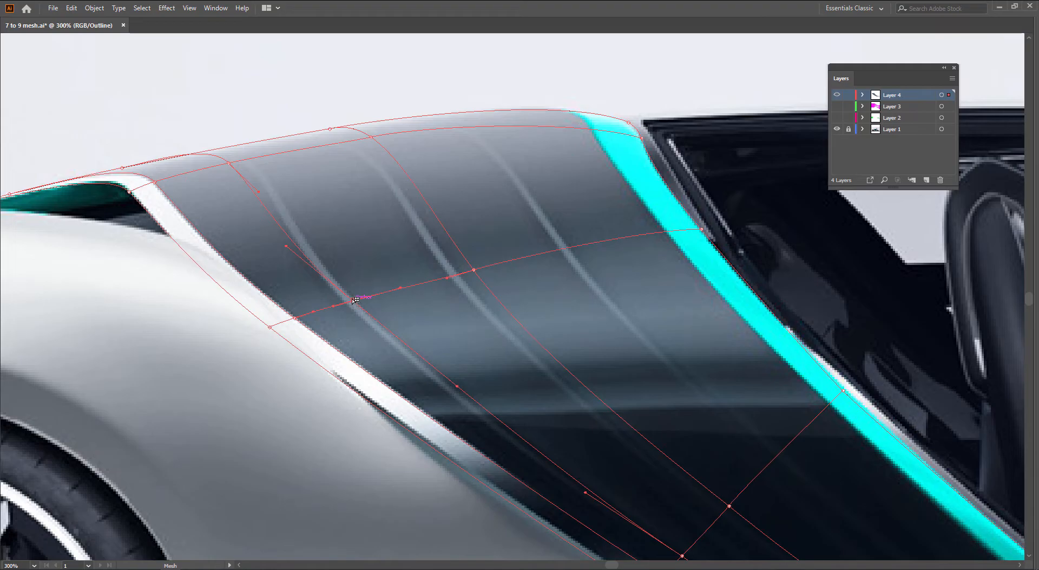
Step: Adjust the points and handles at the new mesh line's rear end so it follows the curve of the first light stripe
left_click_drag(142, 120, 278, 155)
scroll(236, 164, "up", 2)
left_click_drag(338, 329, 359, 332)
key("space")
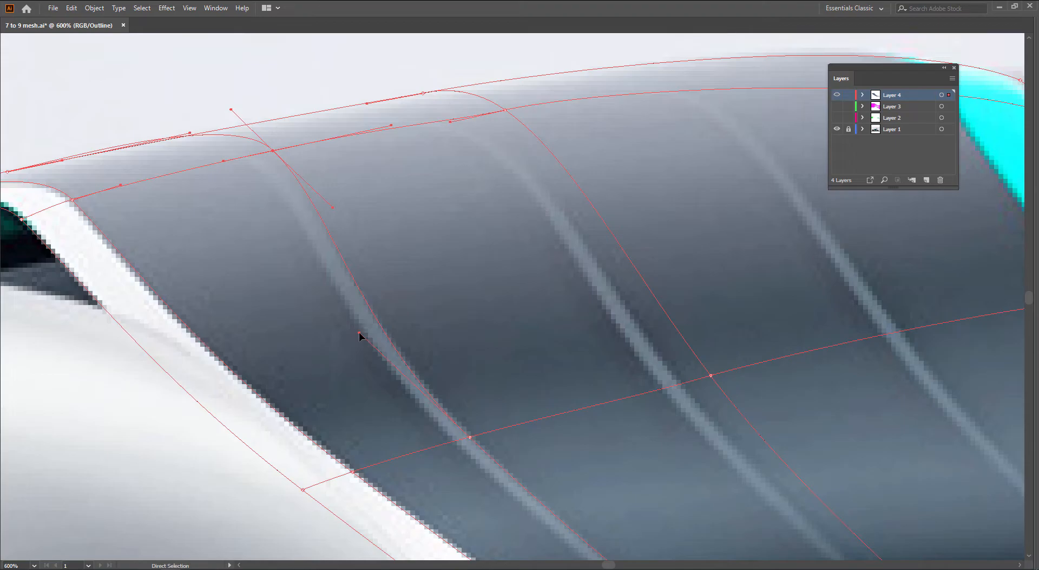
left_click_drag(225, 193, 252, 211)
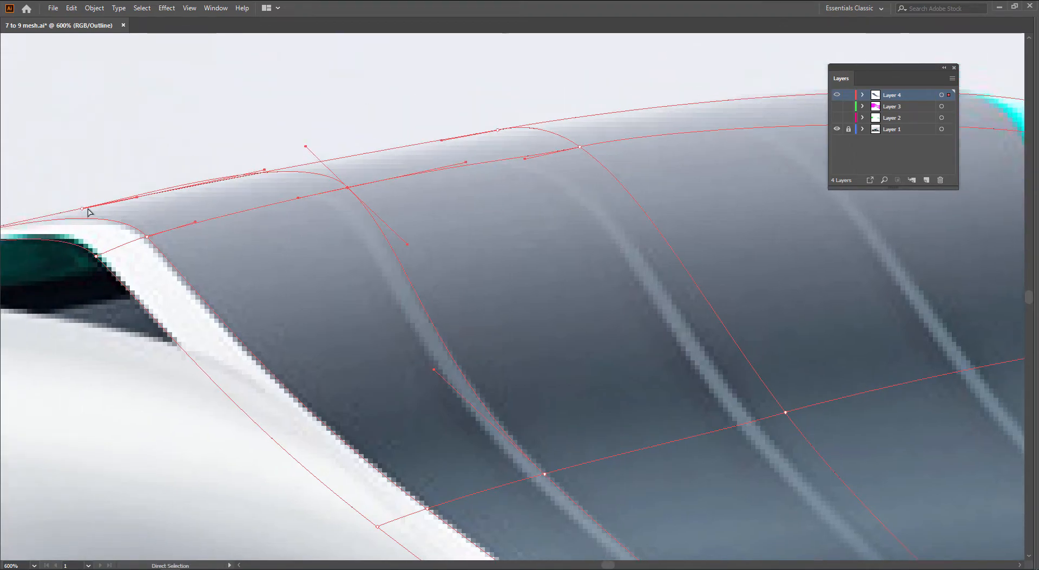
mouse_move(84, 209)
left_mouse_down()
mouse_move(86, 187)
mouse_move(86, 209)
left_mouse_up()
scroll(249, 249, "down", 1)
left_click_drag(315, 209, 310, 211)
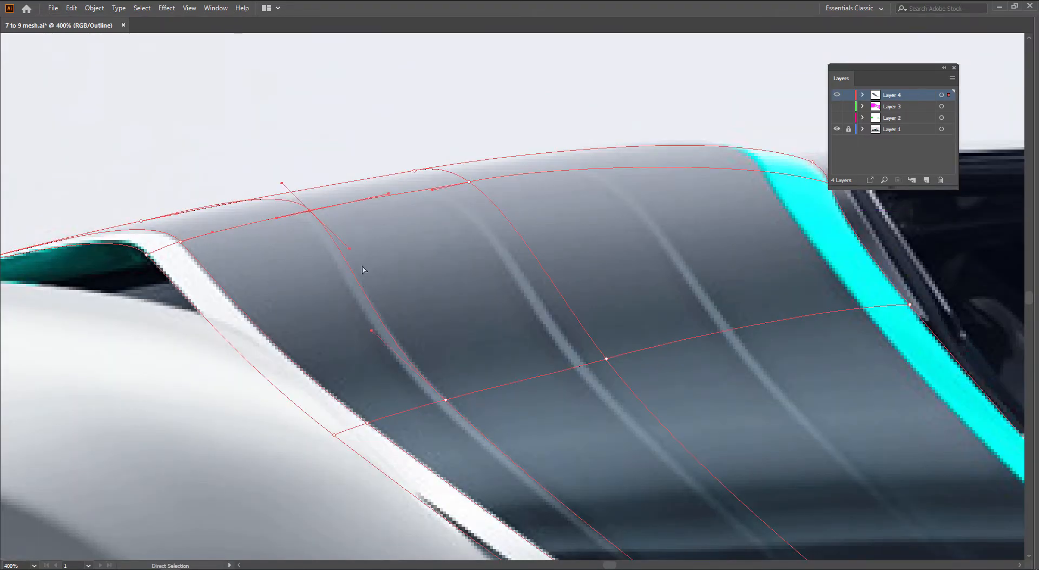
left_click_drag(349, 249, 357, 250)
Step: Inspect the first stripe's mesh line along the side panel toward the front and back to the rear
key("space")
left_click_drag(680, 505, 340, 188)
key("space")
left_click_drag(638, 400, 379, 188)
left_click_drag(606, 291, 307, 113)
left_click_drag(610, 249, 269, 132)
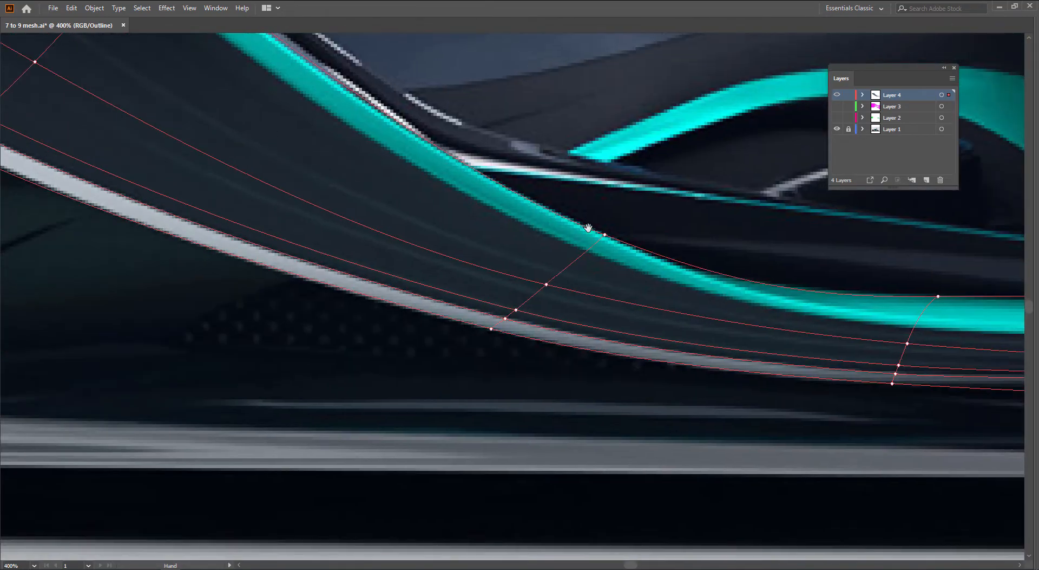
left_click_drag(582, 228, 238, 165)
left_click_drag(588, 217, 980, 383)
scroll(487, 232, "down", 1)
key("space")
left_click_drag(434, 307, 776, 455)
left_click_drag(246, 190, 548, 386)
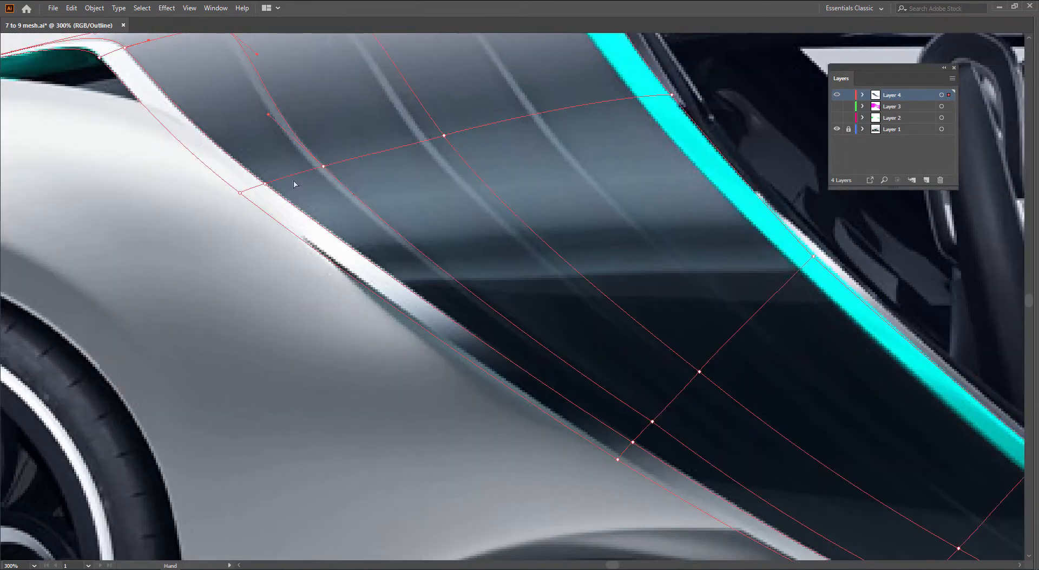
Step: Move the first stripe line's point to the edge away from the silver trim, and add mesh lines along the stripe's other edge and centre
scroll(306, 159, "up", 2)
key("space")
mouse_move(330, 194)
left_mouse_down()
mouse_move(333, 205)
mouse_move(345, 185)
left_mouse_up()
key("space")
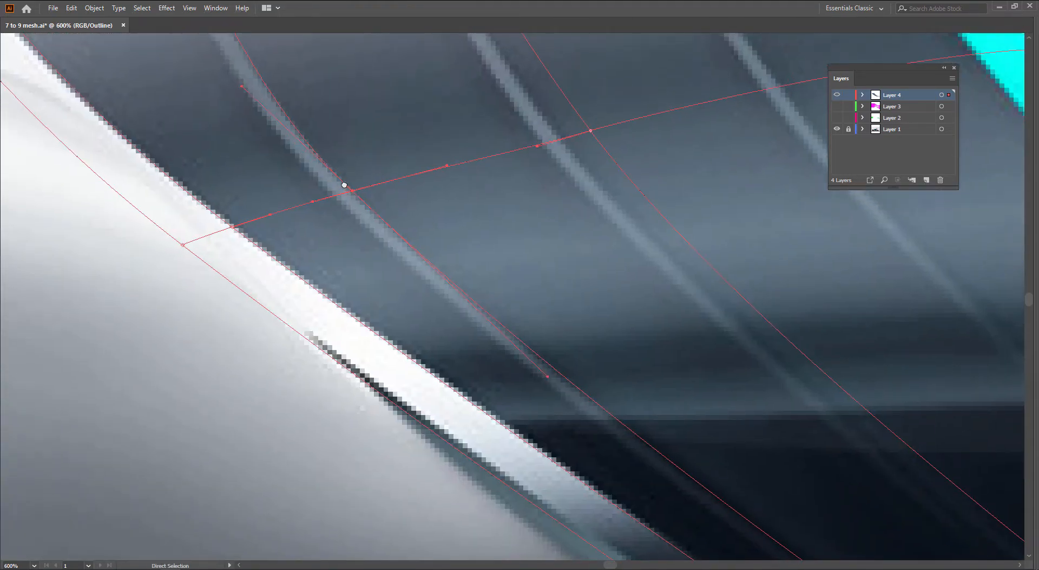
left_click(334, 197)
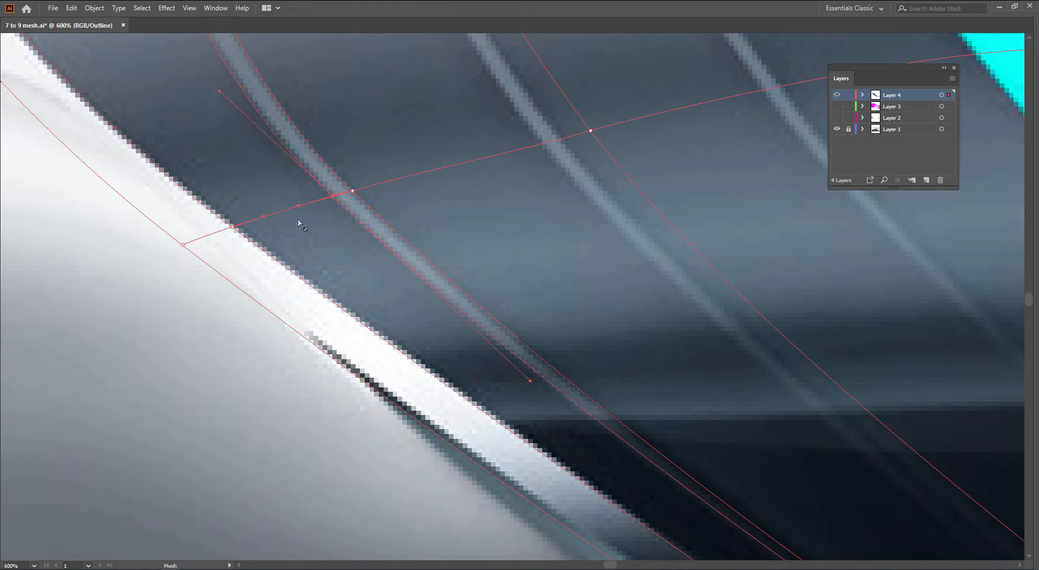
scroll(342, 196, "up", 2)
left_click(343, 187)
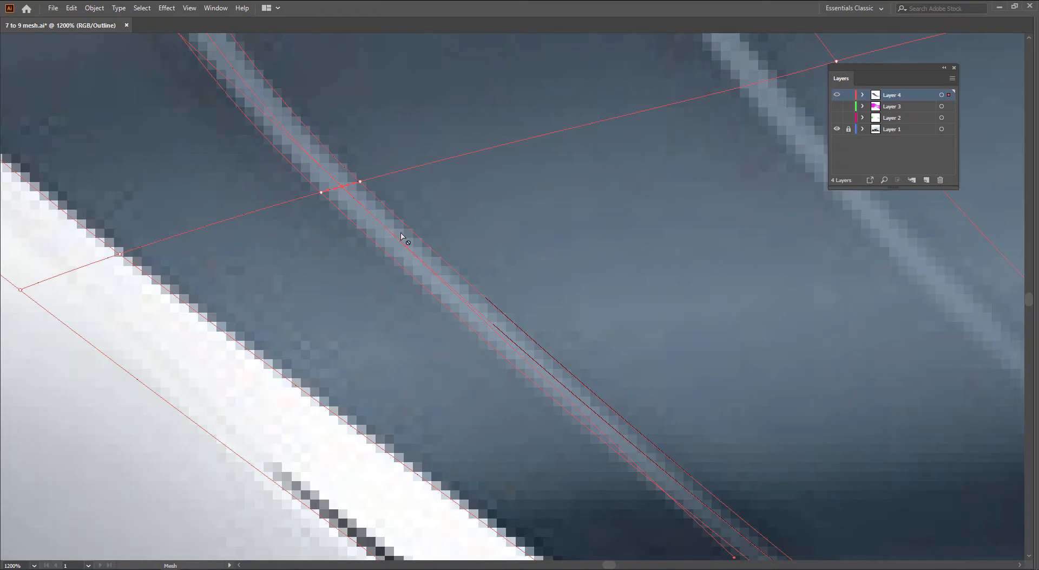
Step: Inspect the three first-stripe mesh lines along the panel up to the SPACE lettering and back to the rear
scroll(402, 238, "down", 5)
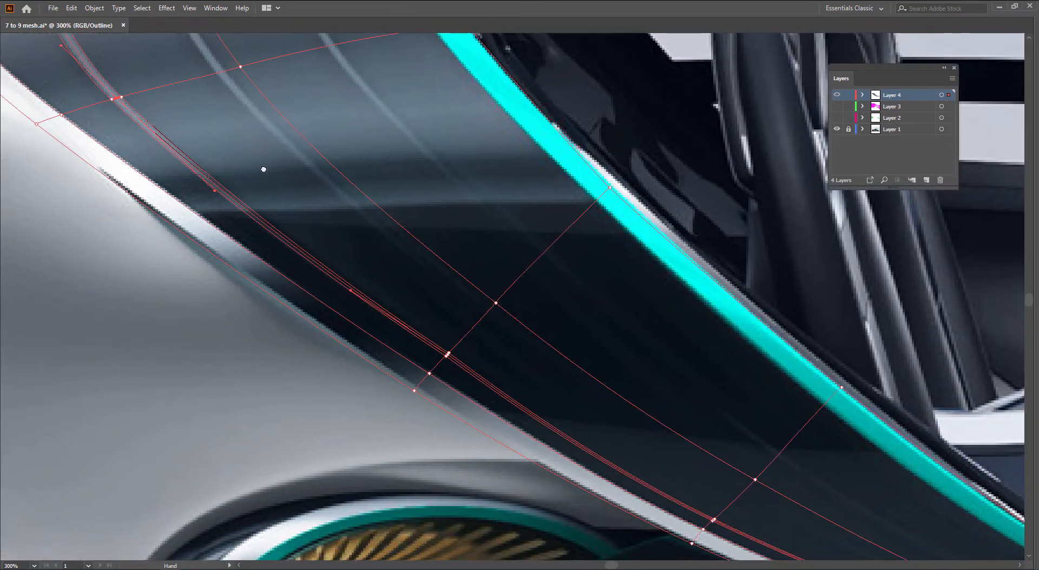
left_click_drag(440, 284, 183, 137)
left_click_drag(445, 288, 167, 139)
left_click_drag(458, 309, 96, 240)
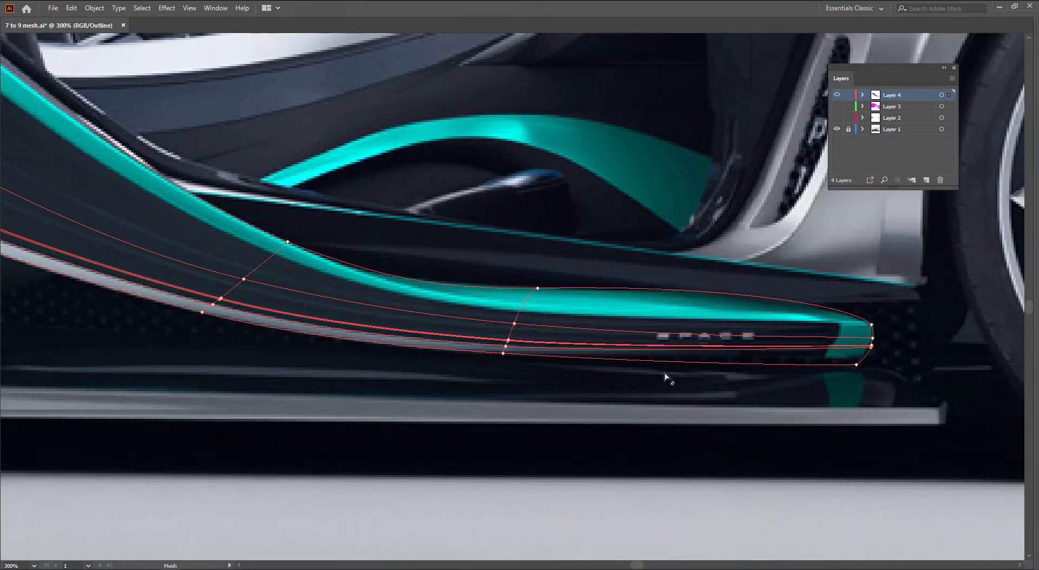
key("a")
left_click(732, 398)
key("v")
left_click_drag(425, 377, 366, 321)
left_click_drag(176, 239, 549, 411)
left_click_drag(209, 271, 565, 404)
left_click_drag(186, 226, 464, 366)
left_click_drag(68, 47, 276, 235)
left_click_drag(361, 266, 250, 197)
left_click_drag(504, 336, 455, 308)
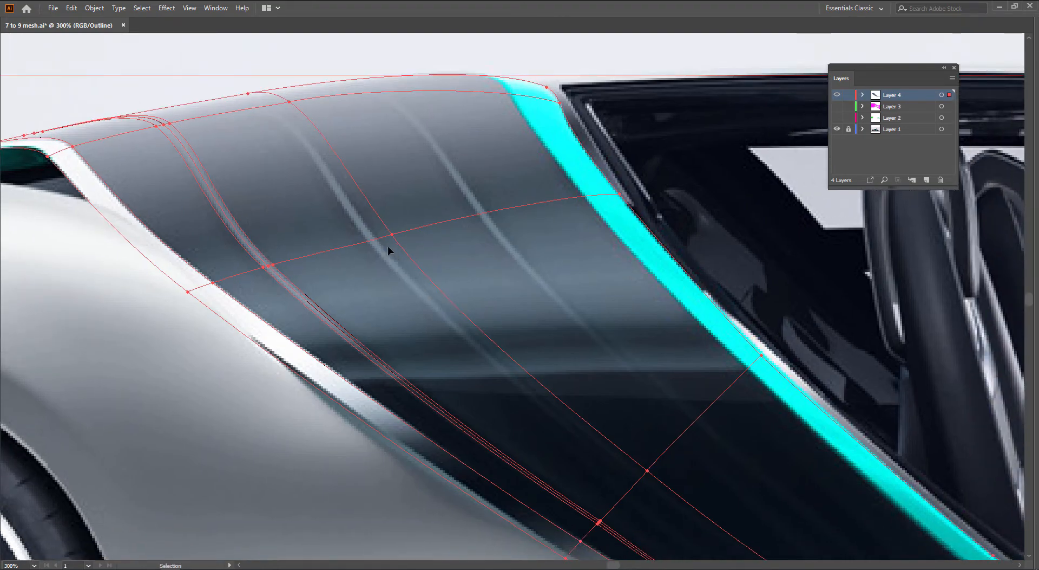
Step: Move the middle mesh line's points at the panel's rear onto the second light stripe
key("a")
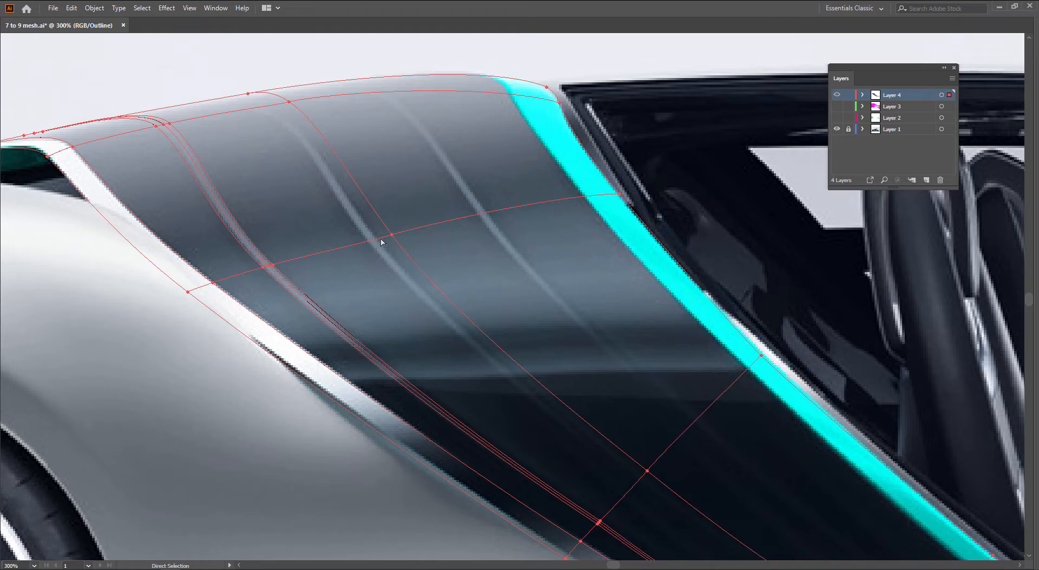
scroll(391, 243, "up", 2)
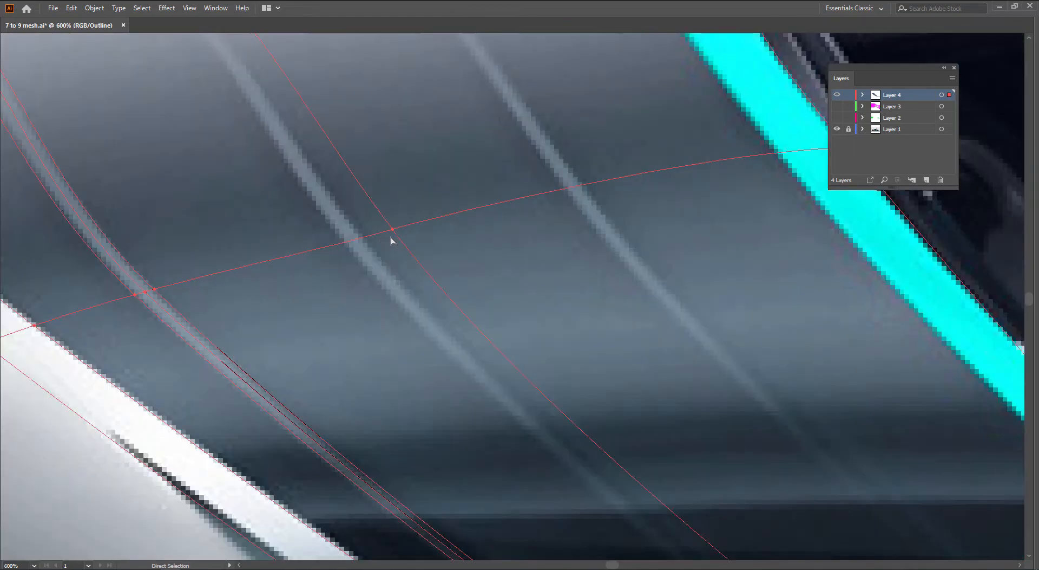
left_click_drag(389, 231, 367, 238)
left_click_drag(232, 112, 364, 259)
left_click_drag(460, 112, 270, 186)
left_click_drag(409, 165, 236, 193)
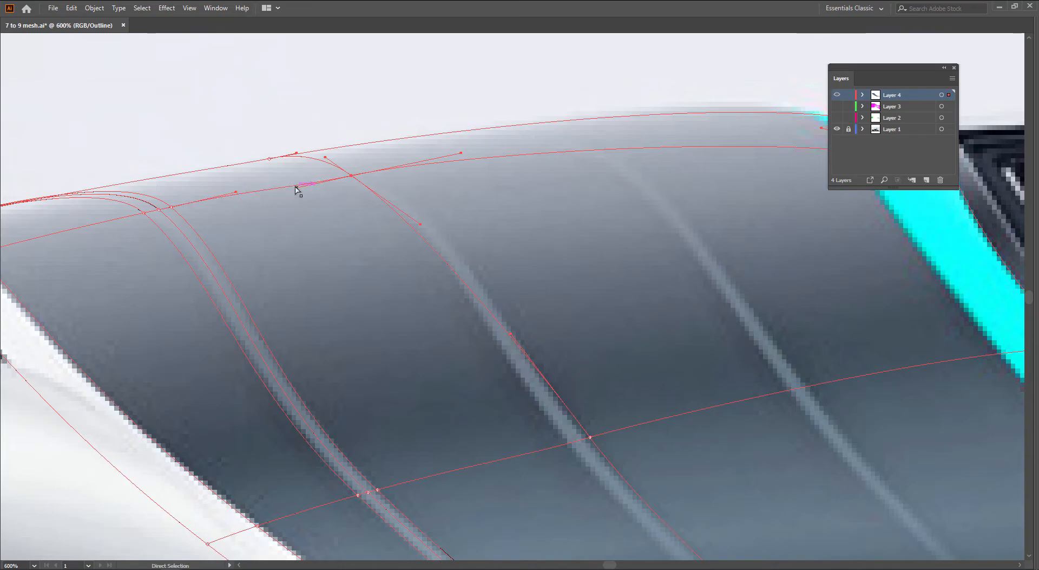
Step: Flatten the middle line's handle near the panel's upper rear edge, reposition that point, and slide the line's edge point rearward
left_click(296, 186)
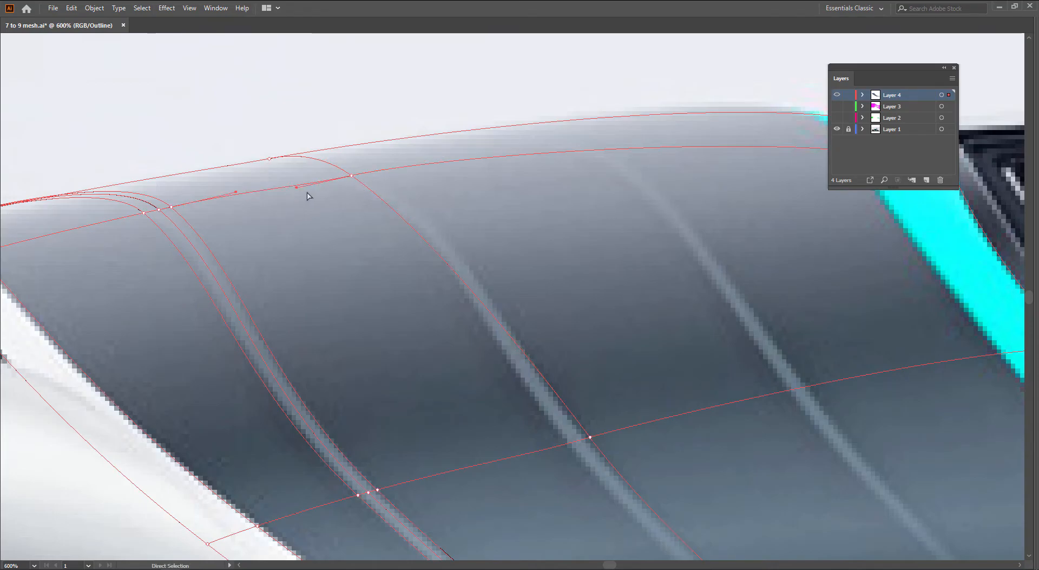
left_click_drag(296, 187, 444, 195)
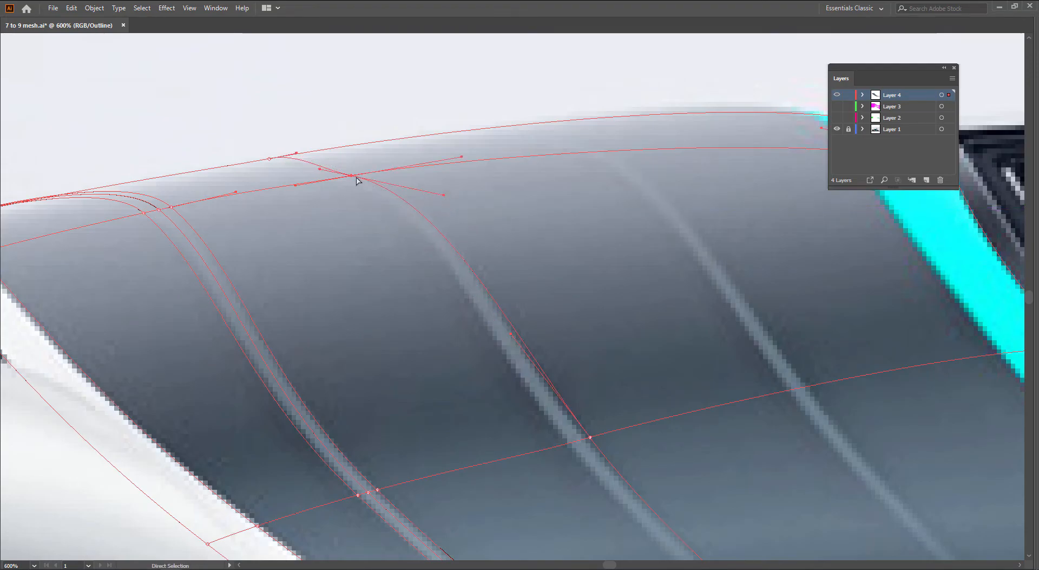
left_click_drag(352, 177, 357, 172)
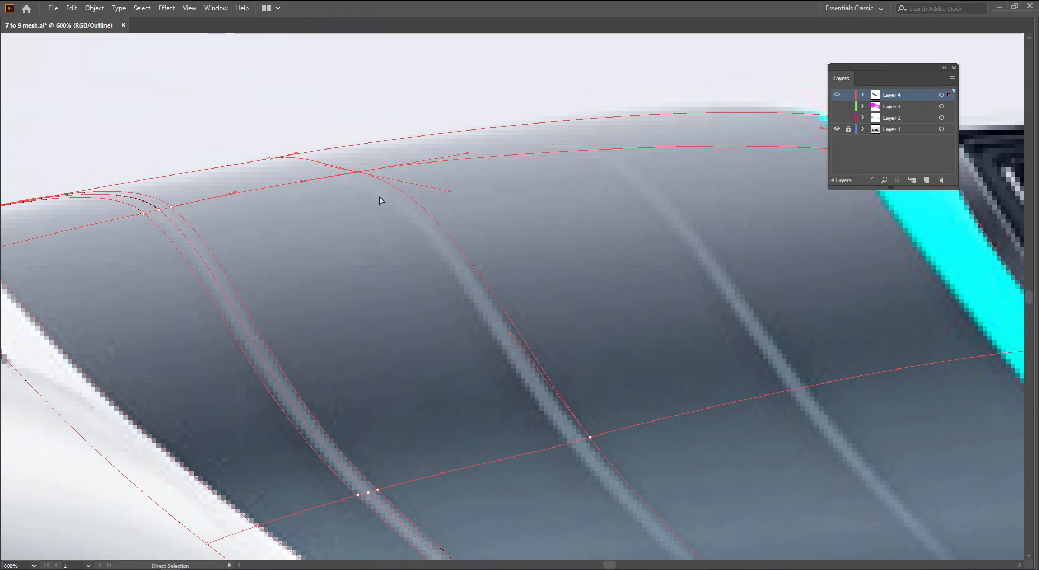
mouse_move(270, 159)
left_mouse_down()
mouse_move(214, 171)
mouse_move(291, 158)
left_mouse_up()
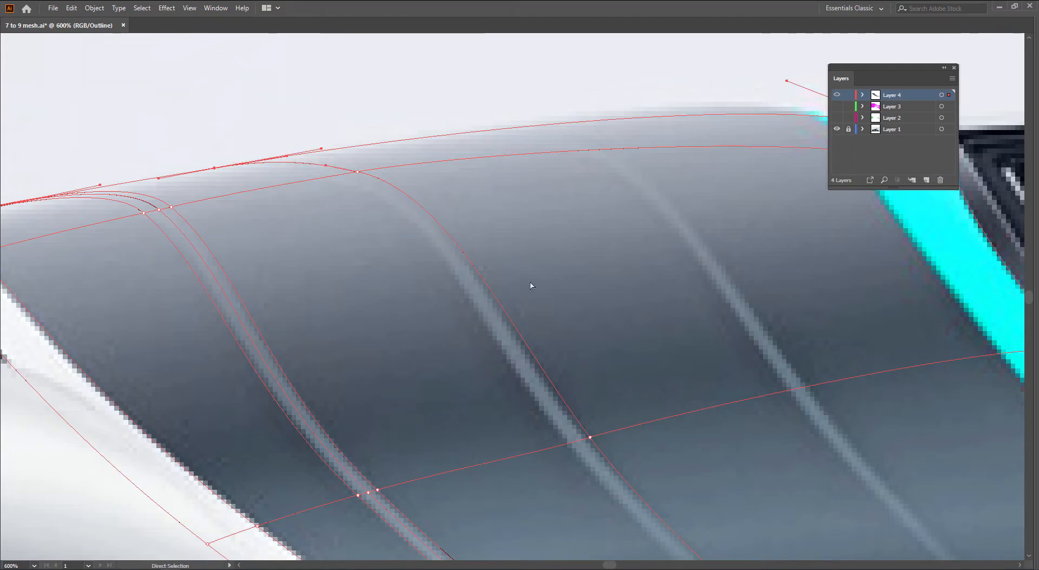
Step: Fine-tune the middle line's handles along the second stripe and nudge its point on the rearmost crosswise line onto the stripe's edge
left_click(357, 172)
left_click_drag(450, 190, 442, 189)
left_click_drag(512, 337, 513, 342)
left_click_drag(575, 348, 531, 310)
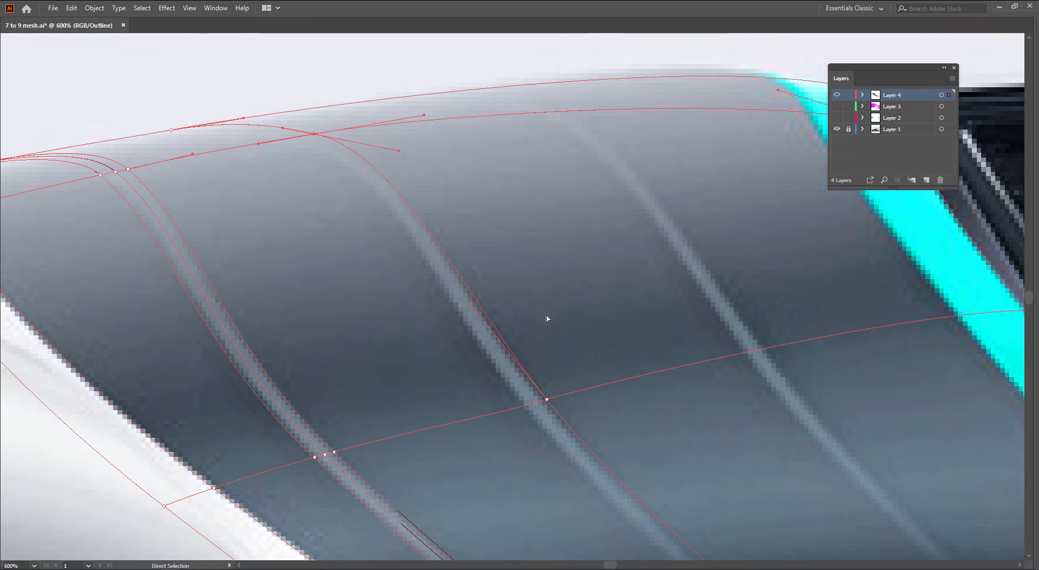
left_click_drag(673, 359, 587, 283)
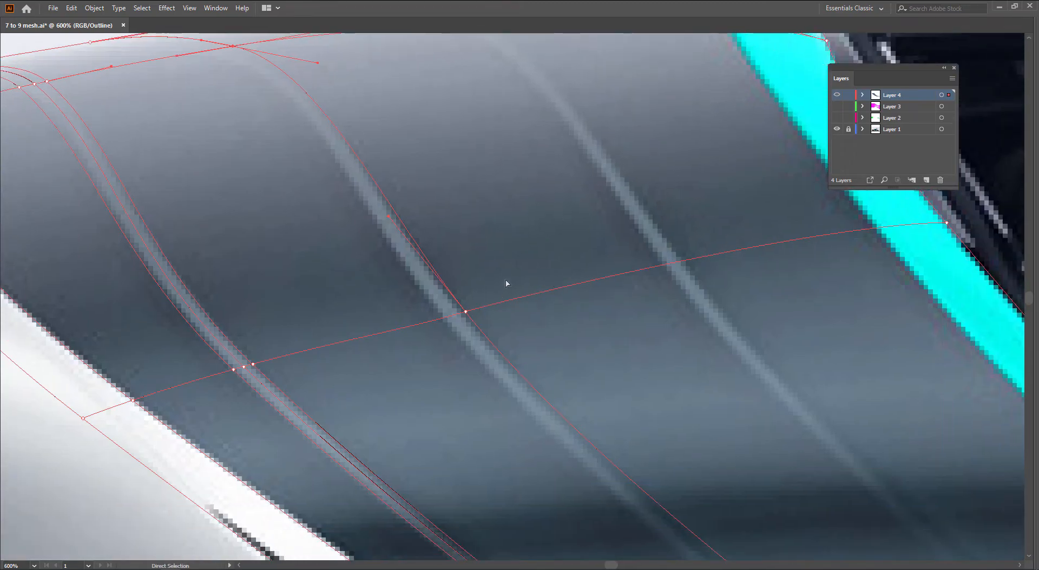
left_click_drag(466, 311, 463, 312)
Step: Move the middle line's point on the second crosswise line toward the silver trim, in line with the second stripe's faint continuation
left_click_drag(543, 267, 422, 157)
left_click_drag(593, 370, 433, 226)
left_click_drag(535, 254, 353, 102)
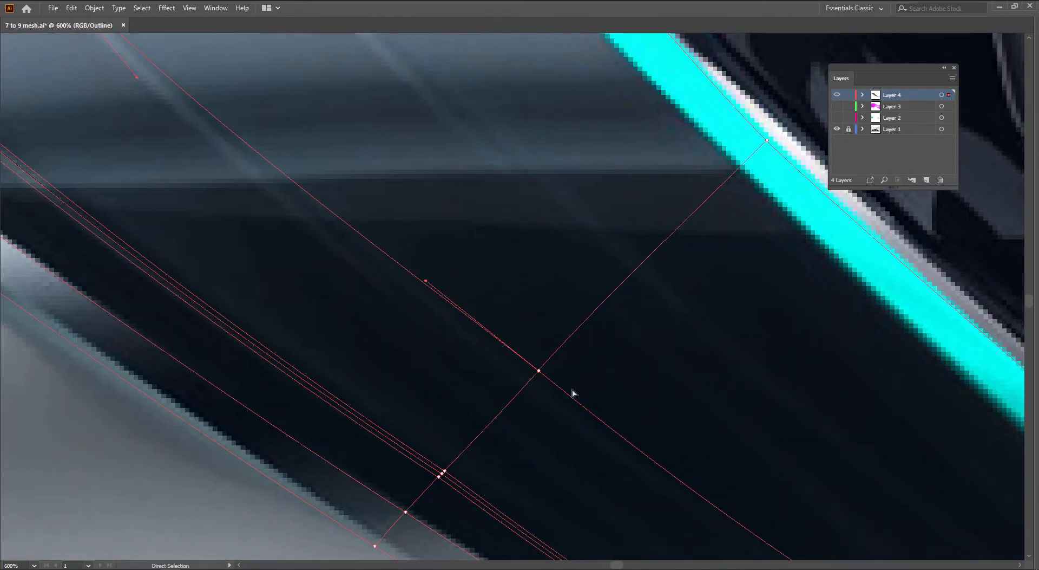
mouse_move(538, 372)
left_mouse_down()
mouse_move(526, 382)
mouse_move(553, 366)
left_mouse_up()
left_click(534, 415)
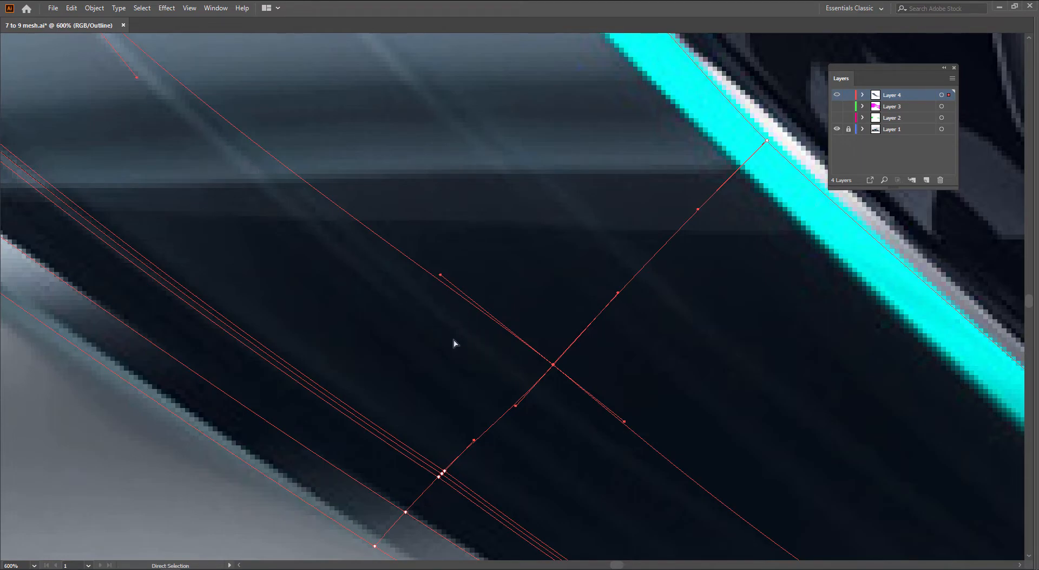
left_click_drag(554, 366, 522, 391)
left_click(569, 402)
left_click_drag(598, 380, 491, 418)
Step: Move the middle line's point on the third crosswise line toward the silver trim and adjust the handles around it
left_click_drag(533, 443, 407, 338)
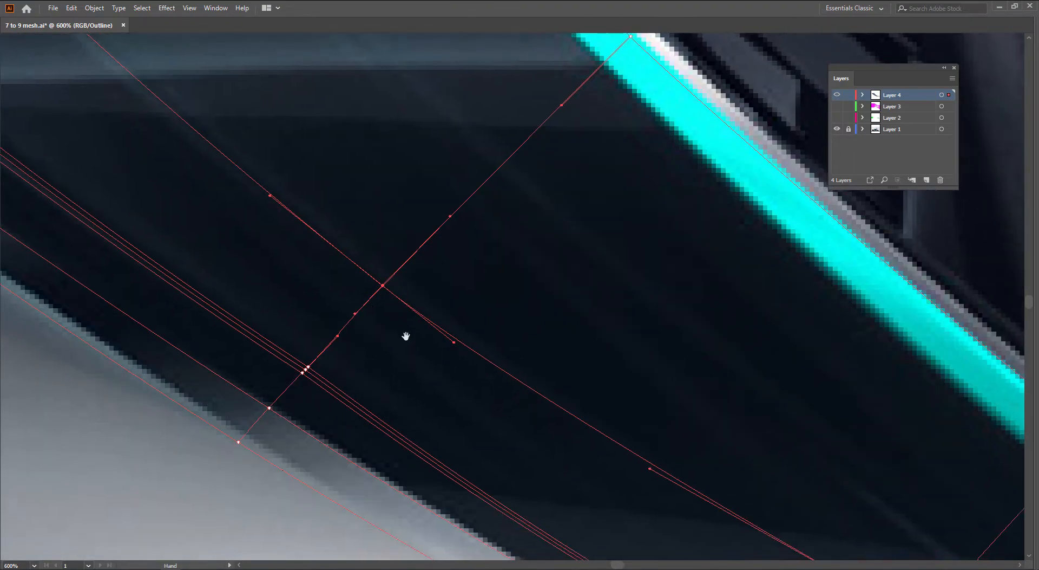
left_click_drag(565, 403, 291, 158)
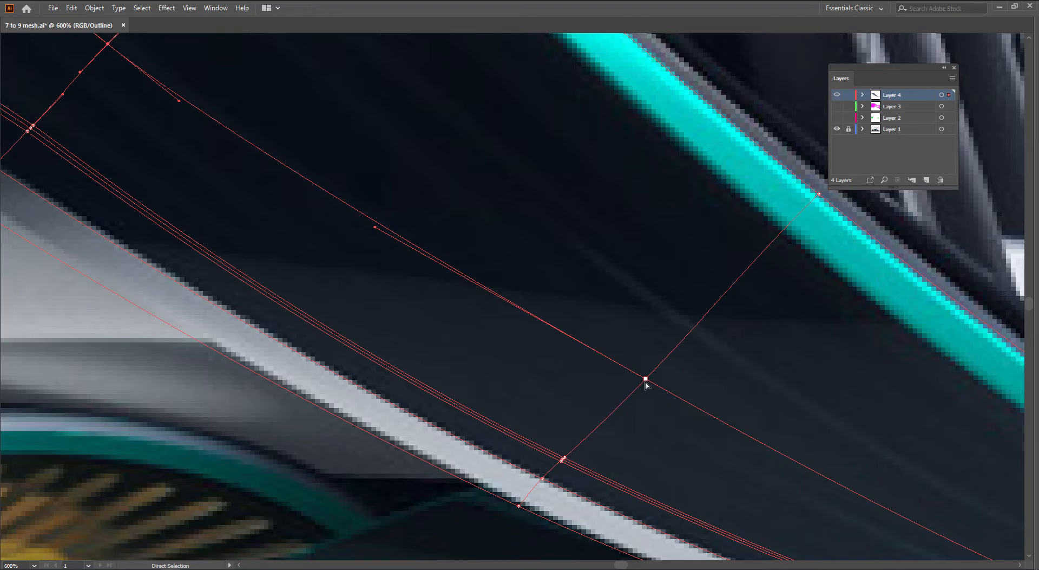
left_click_drag(647, 382, 628, 392)
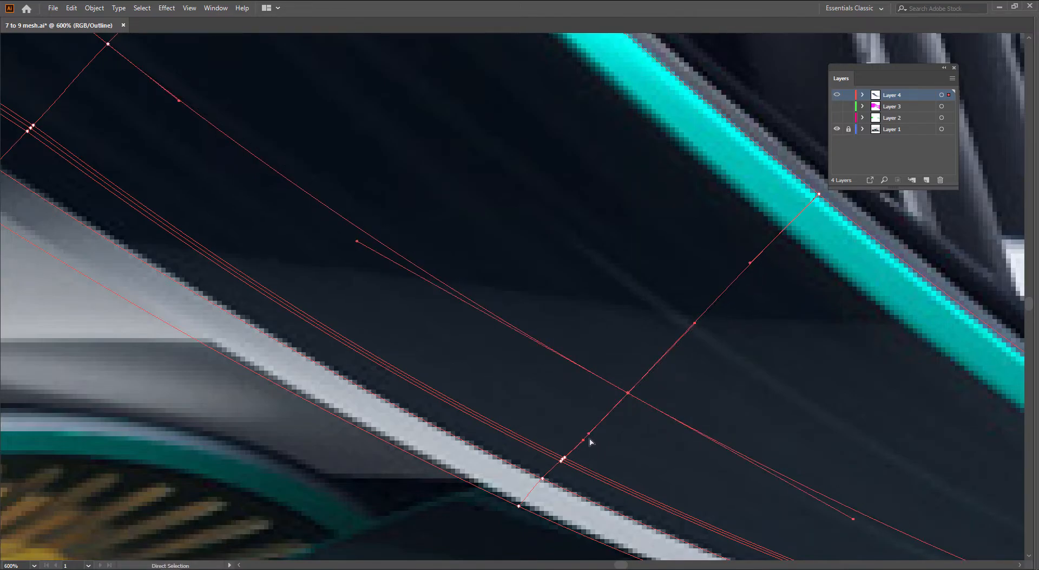
left_click_drag(588, 433, 601, 421)
left_click_drag(675, 434, 598, 350)
left_click_drag(678, 407, 495, 303)
left_click_drag(748, 427, 678, 411)
left_click_drag(526, 317, 535, 324)
Step: Smooth the middle line around the fourth crosswise line by adjusting its handles, and raise its front end point slightly
left_click_drag(863, 429, 639, 360)
left_click_drag(862, 437, 852, 444)
left_click_drag(976, 495, 688, 401)
left_click_drag(568, 366, 666, 385)
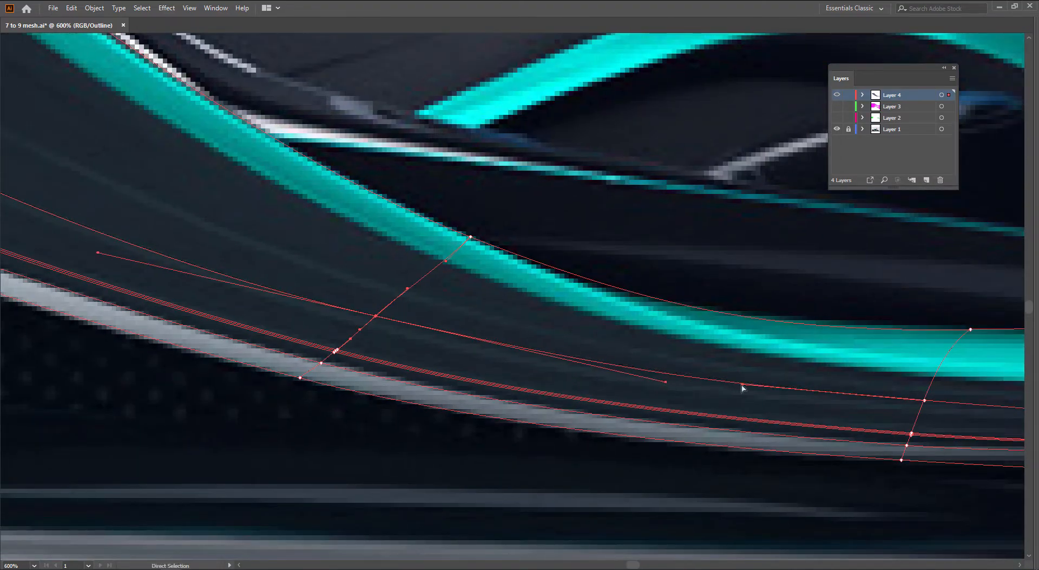
left_click_drag(743, 385, 714, 385)
left_click_drag(838, 406, 613, 380)
left_click_drag(740, 377, 492, 347)
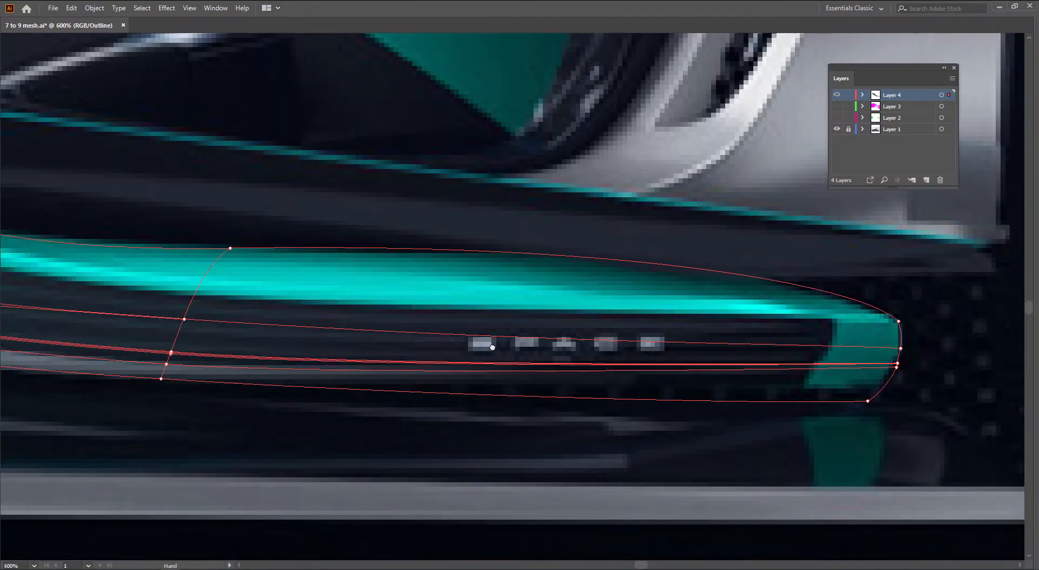
left_click_drag(902, 349, 902, 345)
Step: Add two lengthwise mesh lines at the panel's rear, along the second light stripe's trim-side edge and centre
scroll(903, 347, "down", 1)
scroll(903, 348, "down", 1)
left_click_drag(478, 294, 758, 392)
left_click_drag(363, 351, 750, 511)
left_click_drag(347, 305, 414, 343)
left_click_drag(286, 220, 472, 390)
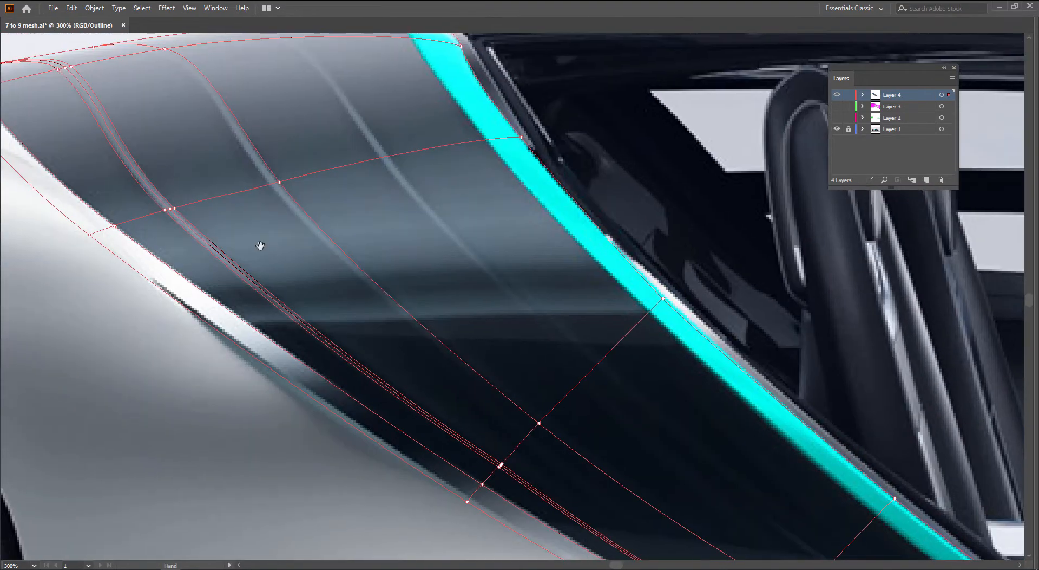
scroll(266, 187, "up", 2)
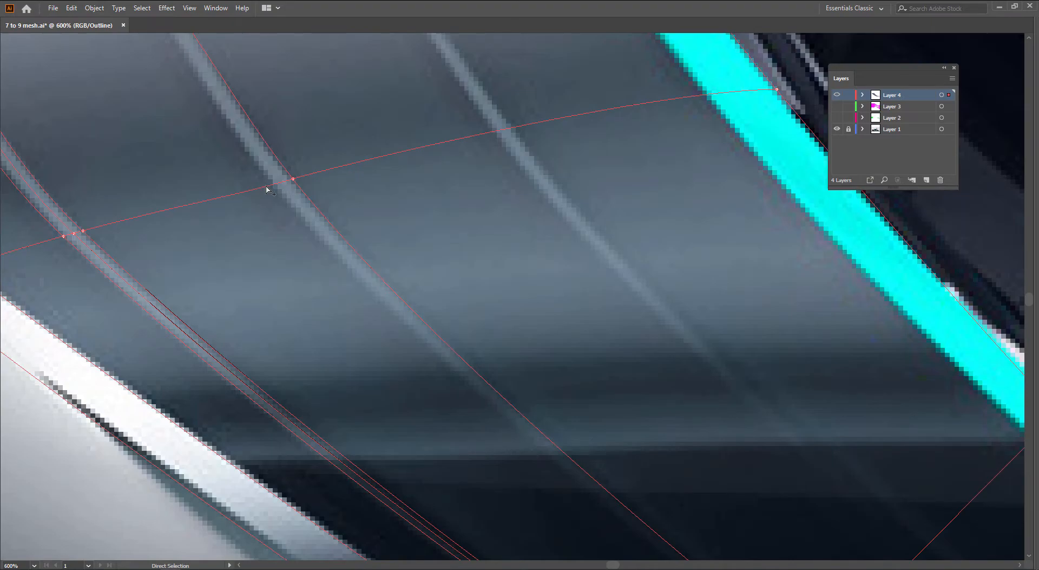
left_click(276, 186)
left_click(284, 183)
Step: Inspect the three second-stripe mesh lines along the whole side panel and return to the rear
key("a")
scroll(182, 241, "down", 1)
key("h")
left_click_drag(161, 199, 177, 171)
left_click_drag(464, 374, 257, 192)
left_click_drag(485, 356, 225, 163)
left_click_drag(536, 370, 308, 204)
left_click_drag(843, 423, 77, 190)
left_click_drag(192, 237, 667, 389)
left_click_drag(195, 216, 589, 418)
left_click_drag(281, 286, 549, 432)
left_click_drag(293, 238, 528, 409)
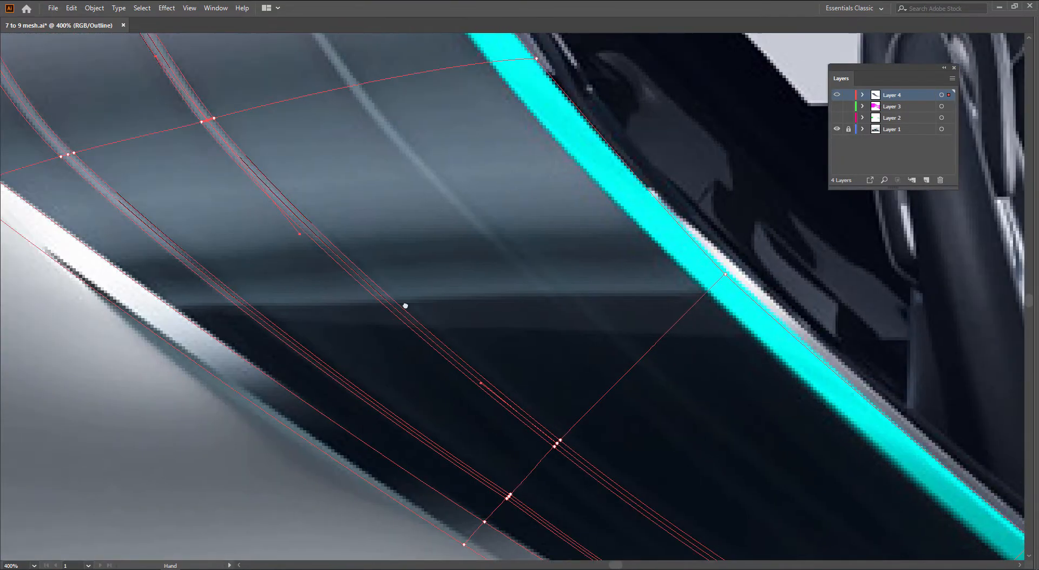
Step: Add a lengthwise mesh line along the third light streak of the dark body panel and adjust its handle at the upper cross line
left_click_drag(375, 256, 483, 453)
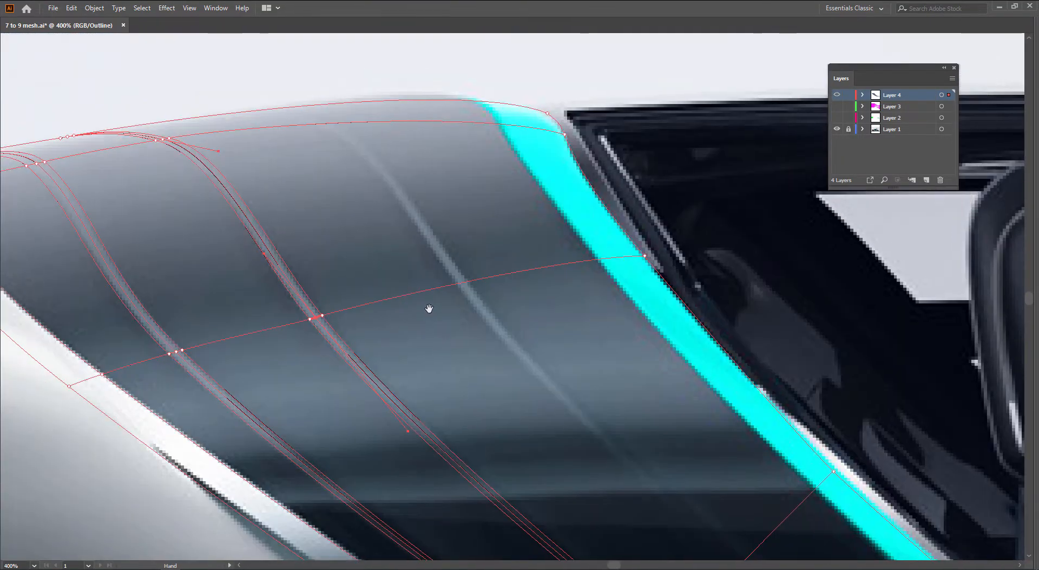
left_click(456, 283)
key("ctrl+equal")
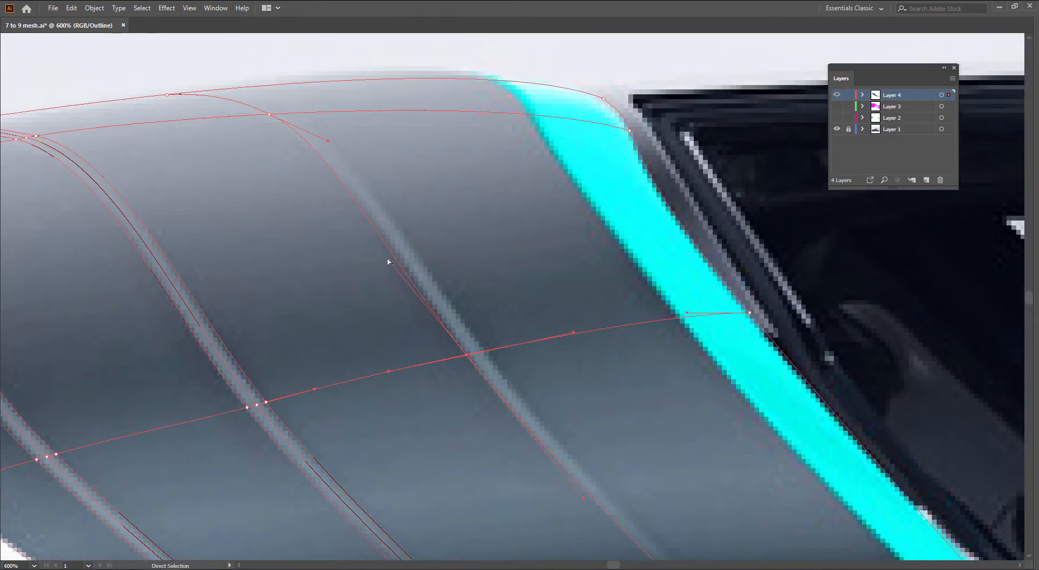
left_click_drag(389, 262, 394, 258)
Step: Align the third streak's mesh line at the middle cross lines so it follows the streak down the dark panel
left_click_drag(759, 558, 466, 366)
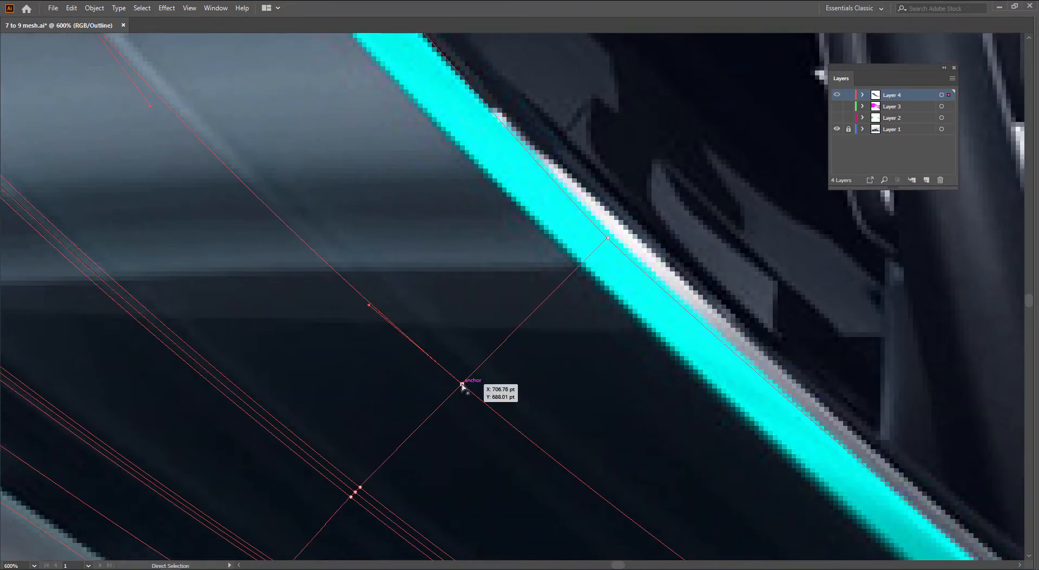
left_click_drag(598, 415, 420, 293)
scroll(631, 487, "down", 1, "alt")
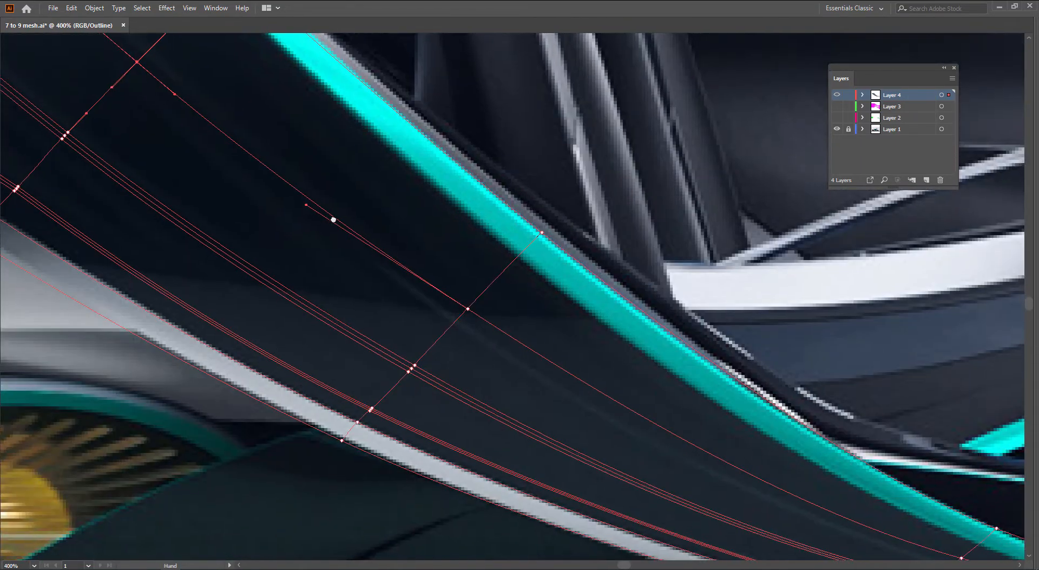
left_click_drag(620, 414, 401, 265)
left_click_drag(250, 190, 514, 319)
left_click_drag(737, 478, 438, 277)
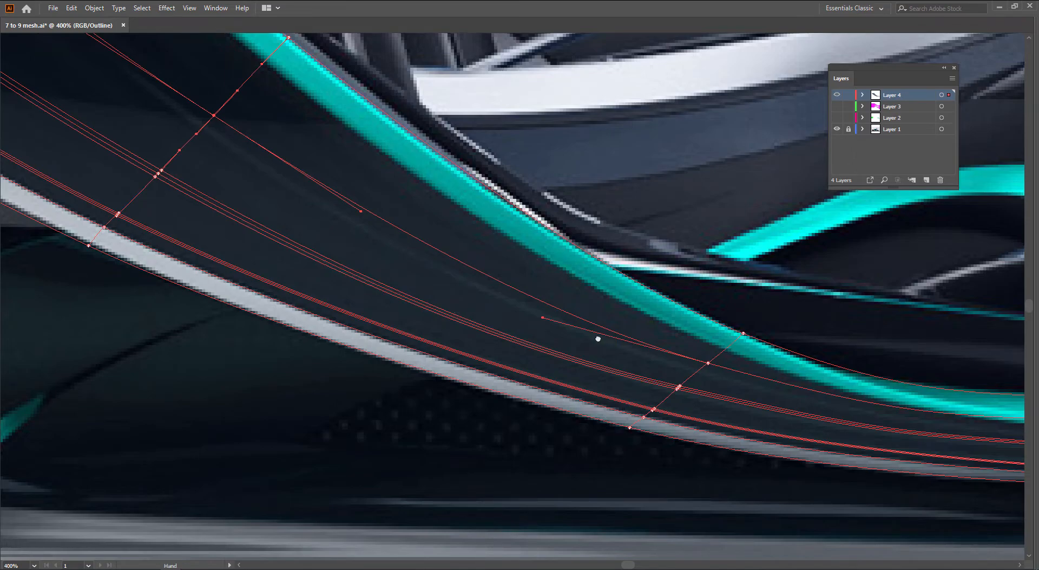
Step: Adjust the third streak's mesh handles around the cross line just before the panel's lower bend
left_click_drag(611, 339, 592, 334)
left_click_drag(733, 404, 430, 327)
left_click_drag(602, 344, 416, 296)
left_click_drag(547, 297, 569, 315)
scroll(539, 303, "up", 2)
scroll(538, 308, "up", 2)
Step: Shape the third streak's mesh line through the lower bend and along the section leading to the panel's tip
scroll(514, 314, "down", 3)
left_click_drag(283, 270, 183, 248)
left_click_drag(176, 246, 177, 247)
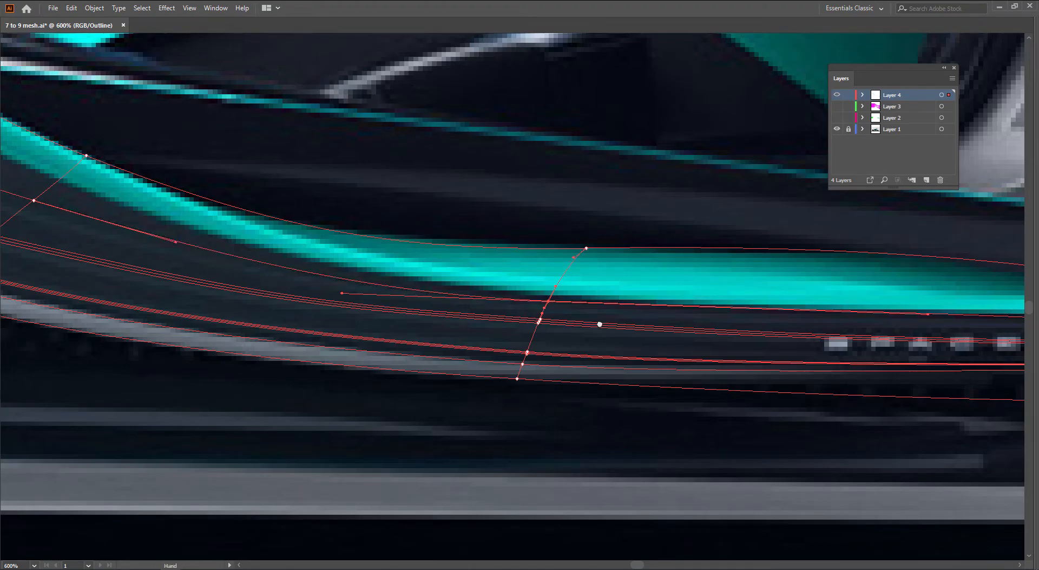
left_click_drag(603, 323, 199, 241)
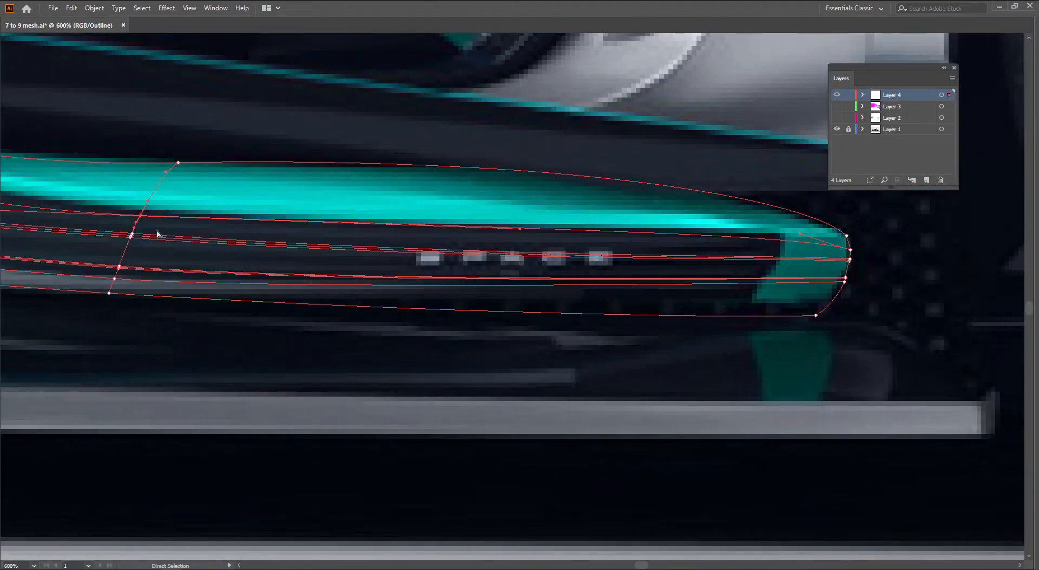
left_click_drag(522, 234, 269, 227)
key("space")
left_click_drag(176, 228, 259, 307)
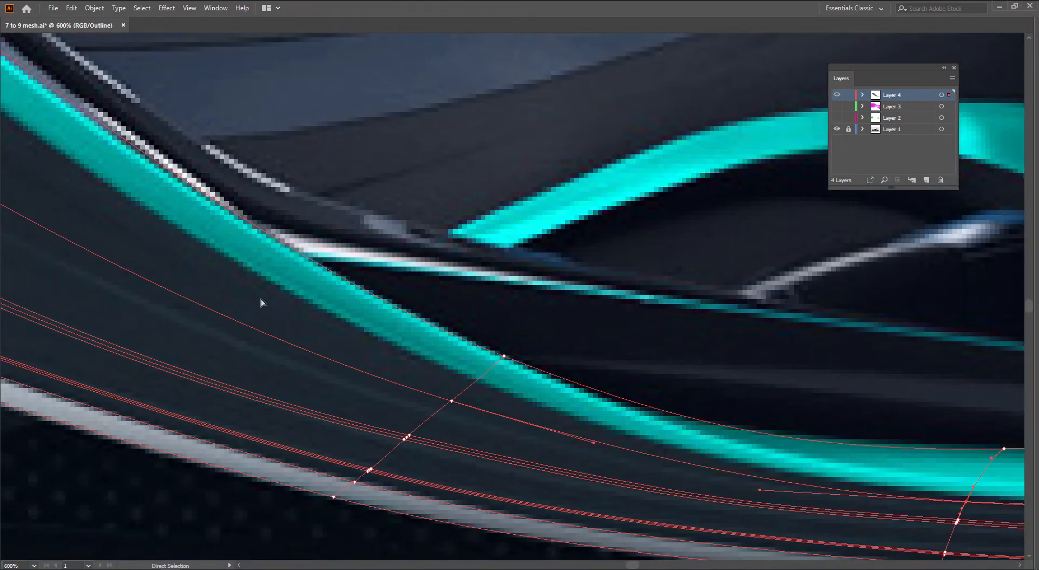
Step: Add another lengthwise mesh line between the third streak and the panel's outer outline, along the cyan band's inner edge
key("u")
left_click(481, 382)
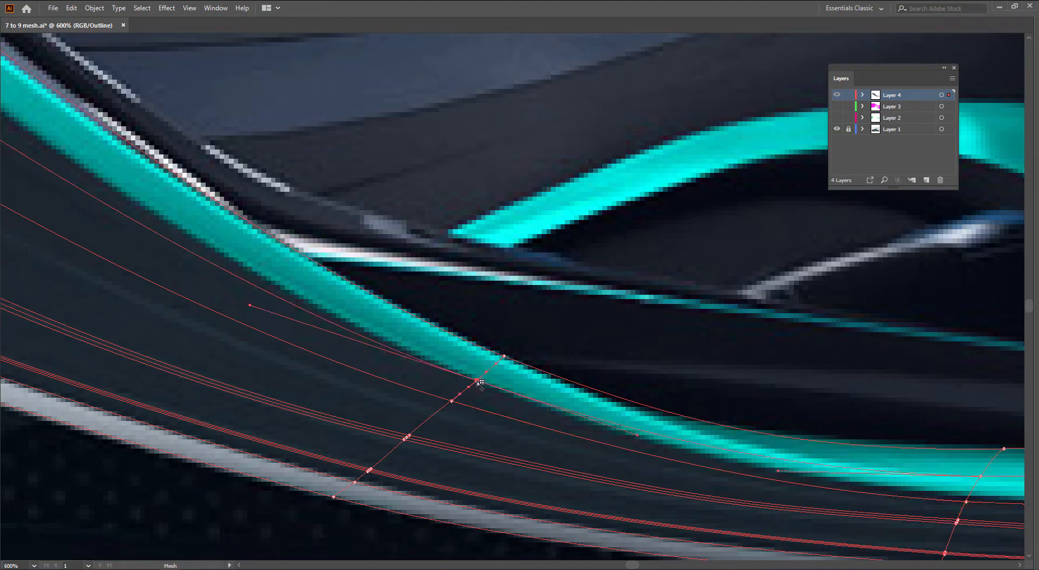
key("a")
scroll(481, 382, "down", 3)
left_click_drag(116, 242, 469, 452)
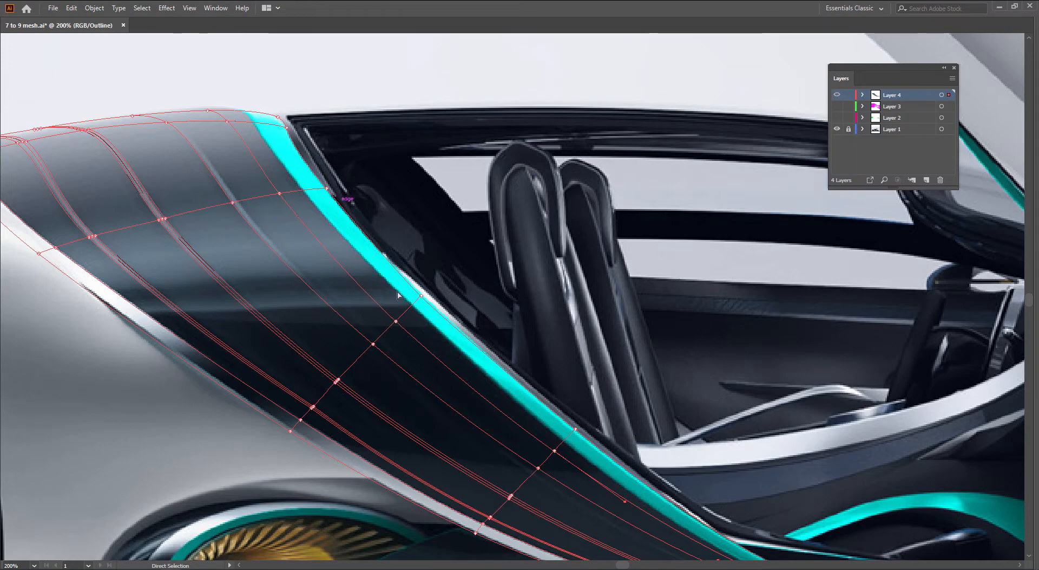
Step: Move the cyan-edge mesh line's point at the third cross line onto the band's inner edge and adjust its lower handle
left_click(280, 193)
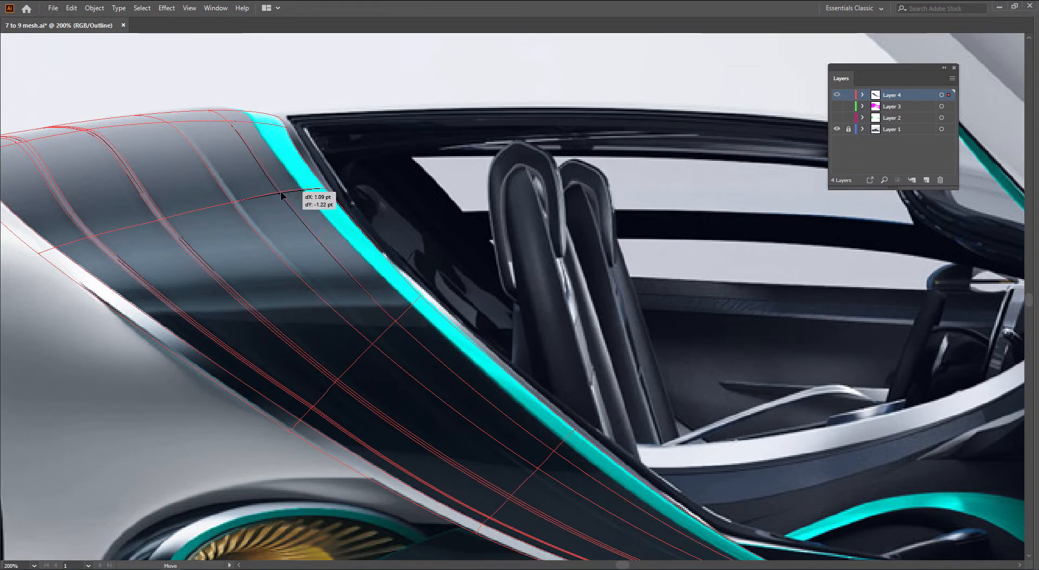
scroll(347, 312, "up", 2)
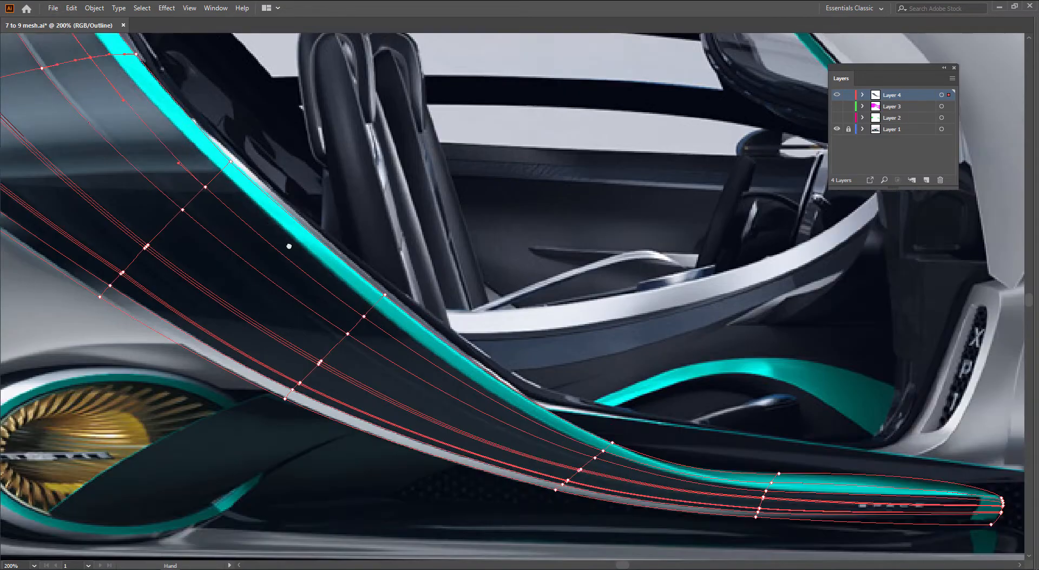
scroll(346, 312, "up", 1)
left_click_drag(323, 280, 334, 263)
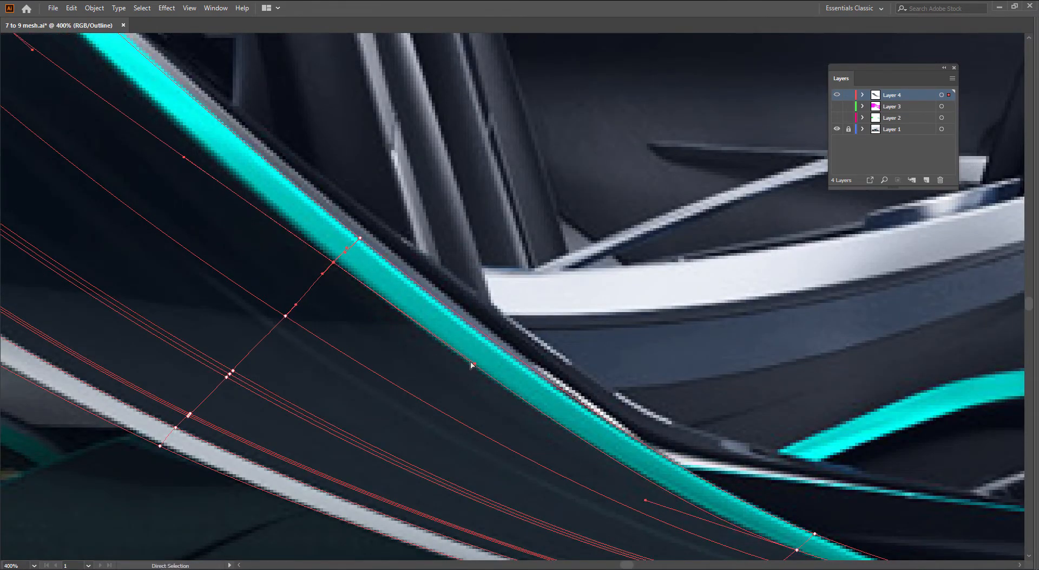
left_click_drag(476, 364, 475, 366)
Step: Move the cyan-edge mesh point at the second cross line onto the band's inner edge and adjust the handles below it
left_click_drag(36, 87, 316, 315)
left_click_drag(283, 249, 324, 233)
scroll(335, 201, "up", 1)
left_click_drag(331, 198, 305, 230)
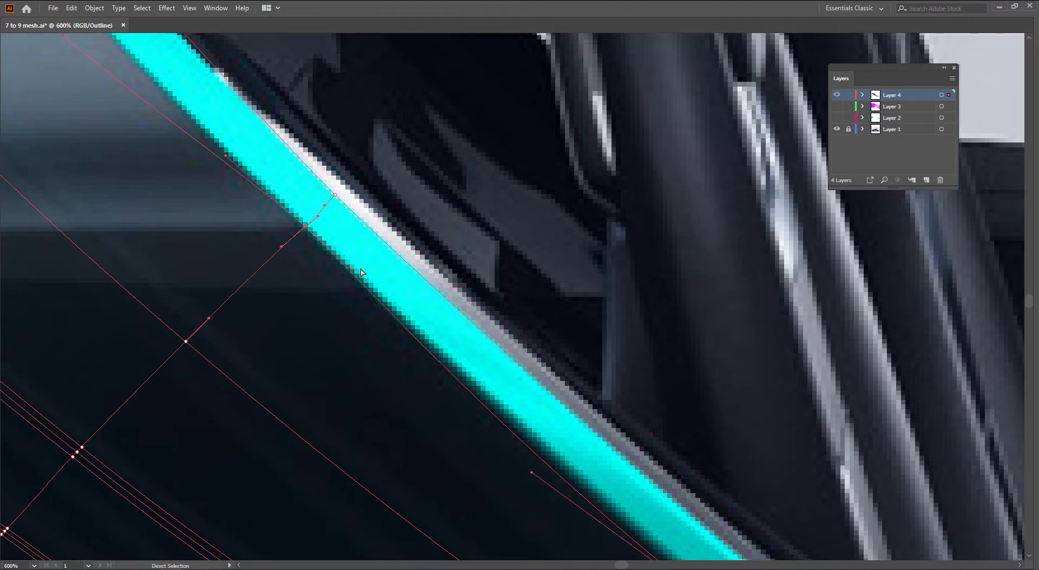
scroll(366, 275, "down", 3)
scroll(471, 360, "up", 1)
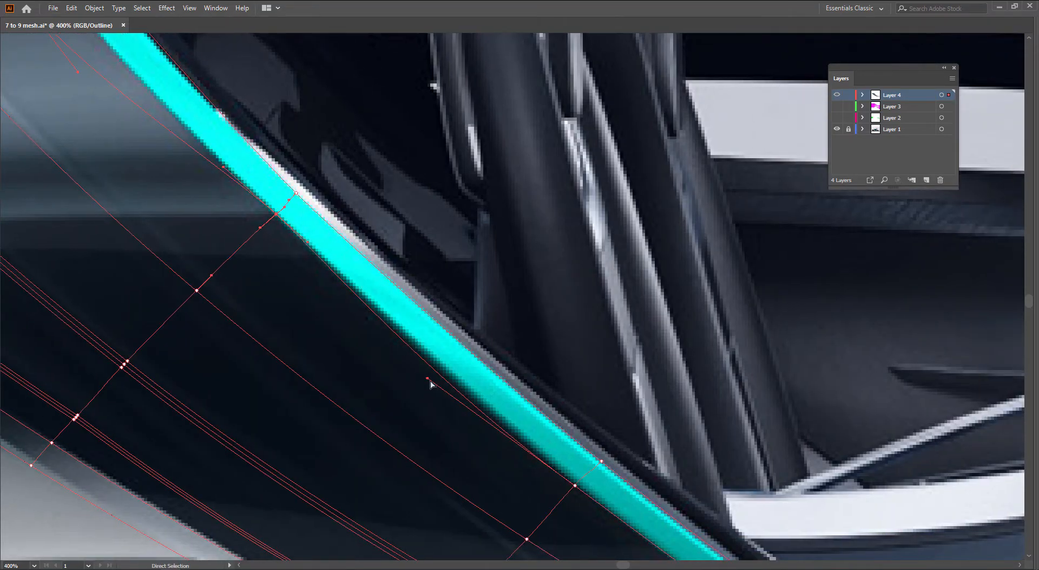
left_click_drag(427, 379, 469, 405)
left_click_drag(334, 366, 470, 530)
Step: Place the cyan-edge mesh point at the upper cross line on the band's inner edge and fine-tune its position and handles
left_click_drag(300, 349, 333, 393)
left_click_drag(183, 195, 236, 184)
scroll(265, 184, "up", 3)
left_click(408, 199)
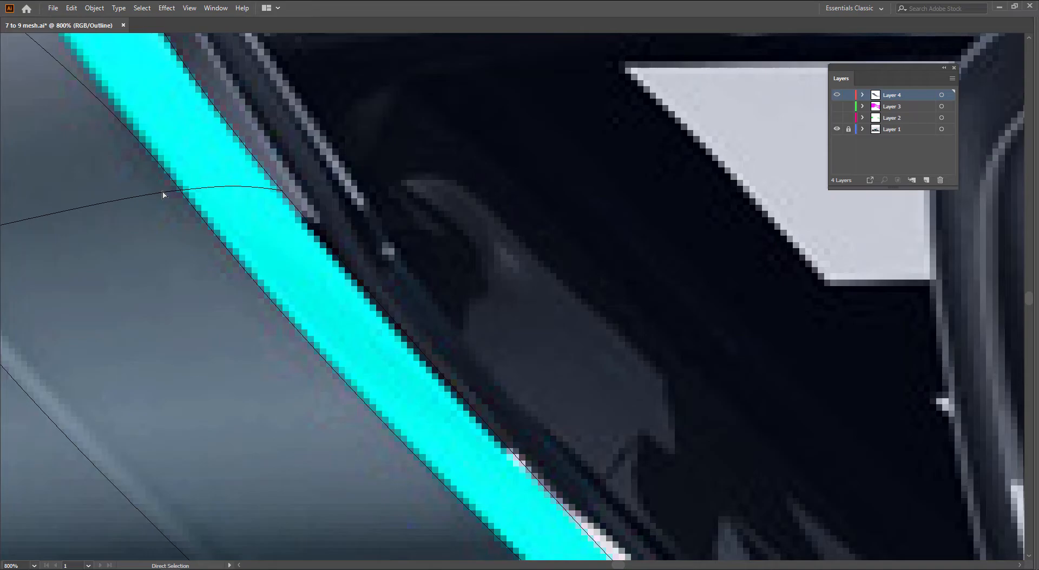
left_click(319, 272)
left_click_drag(145, 175, 257, 189)
left_click(272, 227)
left_click_drag(153, 185, 151, 177)
left_click_drag(212, 188, 204, 190)
left_click(224, 223)
Step: Move the mesh point near the panel's top onto the cyan band's inner edge and align its handles with the band
scroll(225, 225, "down", 2)
left_click_drag(104, 115, 259, 330)
scroll(209, 287, "up", 1)
left_click(208, 295)
left_click_drag(208, 295, 283, 291)
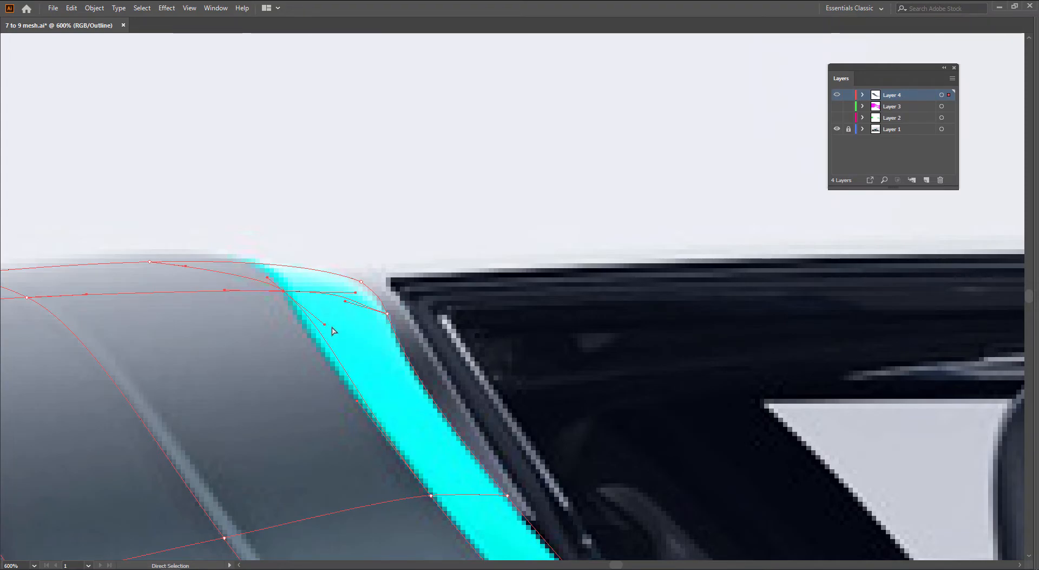
left_click_drag(324, 324, 310, 330)
mouse_move(355, 292)
left_mouse_down()
mouse_move(311, 292)
mouse_move(346, 296)
left_mouse_up()
left_click_drag(343, 302, 375, 333)
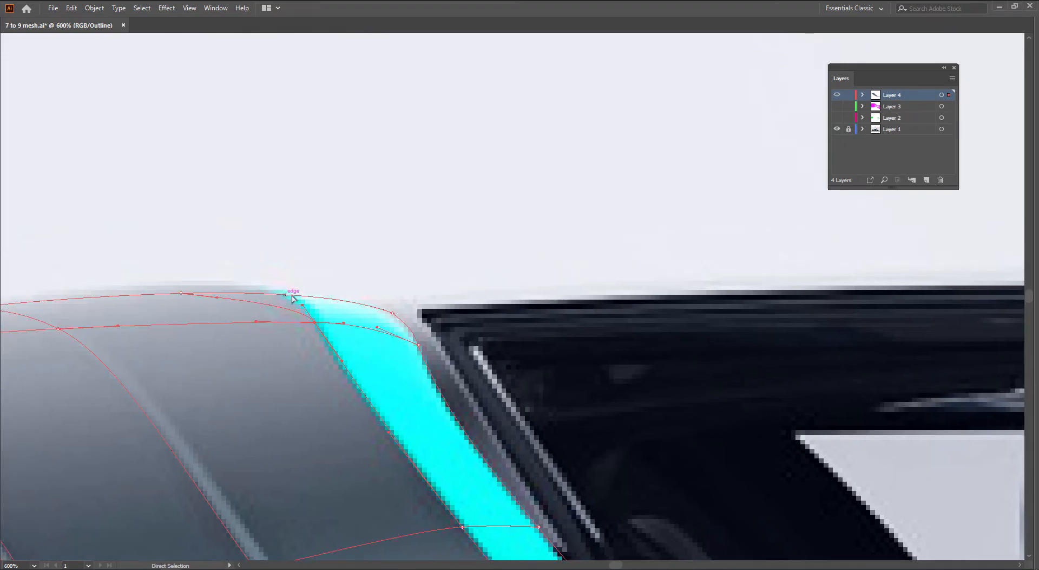
Step: Move the mesh point on the panel's top outline to the start of the cyan band and reshape its handles
left_click_drag(180, 293, 267, 291)
scroll(330, 300, "up", 1)
left_click_drag(333, 292, 268, 290)
mouse_move(339, 292)
left_mouse_down()
mouse_move(374, 295)
mouse_move(326, 294)
left_mouse_up()
left_click_drag(213, 304, 498, 304)
scroll(426, 309, "down", 1)
left_click_drag(483, 348, 285, 266)
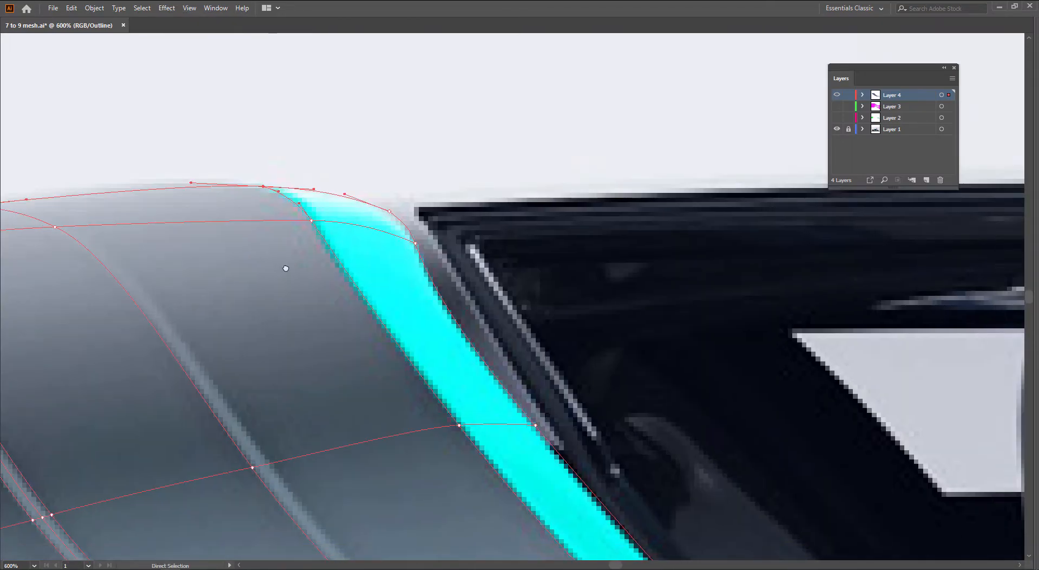
Step: Add a second mesh line along the third streak's edge facing the cyan band and nudge its point at the upper cross line
scroll(292, 293, "down", 1)
left_click_drag(317, 331, 295, 246)
key("u")
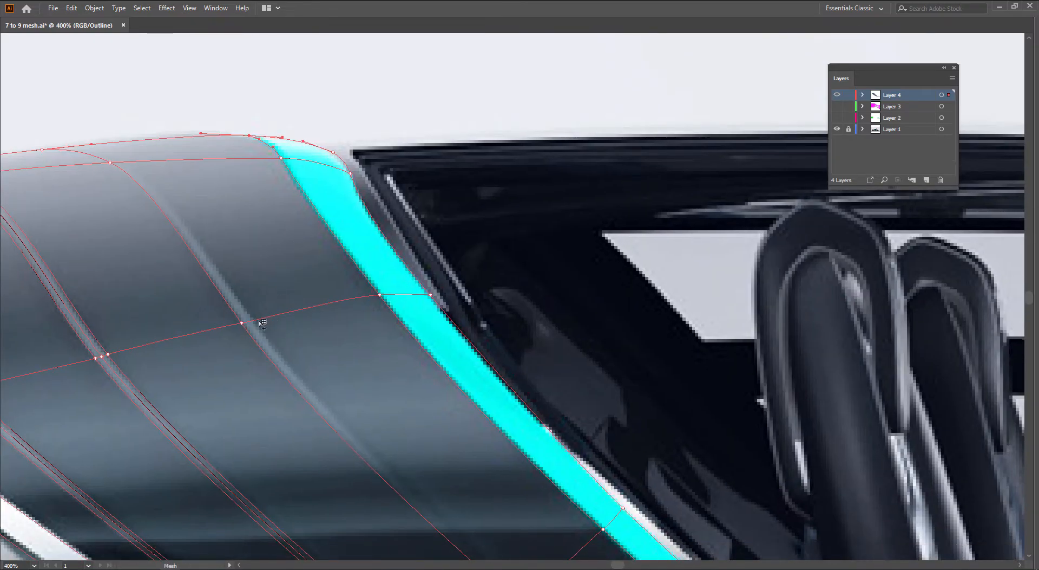
left_click(258, 320)
left_click_drag(262, 322, 257, 322)
Step: Examine how the third streak's paired mesh lines run down the panel to the lower bend and back
left_click_drag(355, 348, 235, 158)
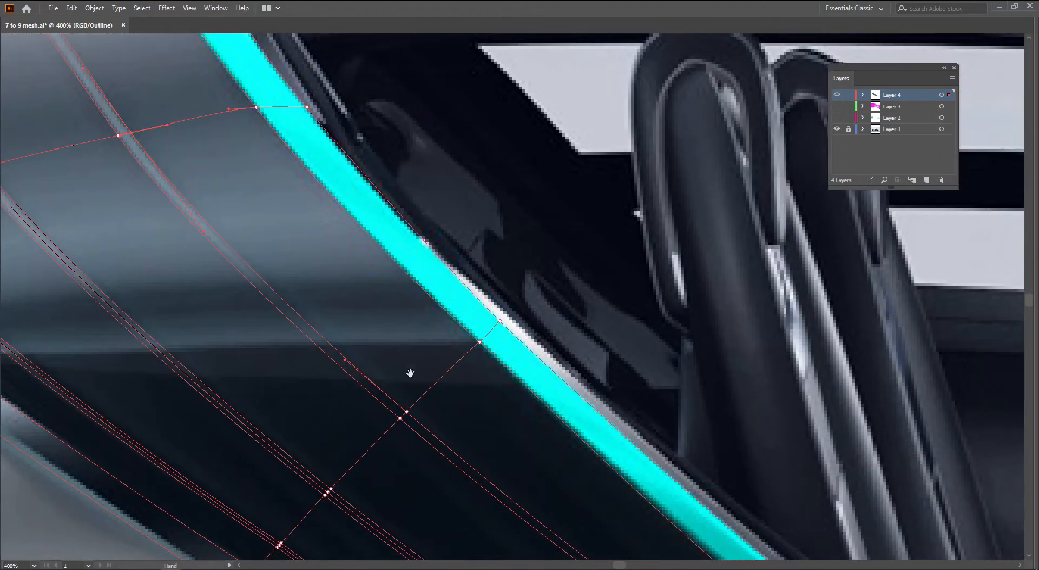
left_click_drag(433, 383, 320, 271)
left_click_drag(415, 357, 262, 207)
left_click_drag(564, 458, 323, 275)
left_click_drag(471, 350, 225, 216)
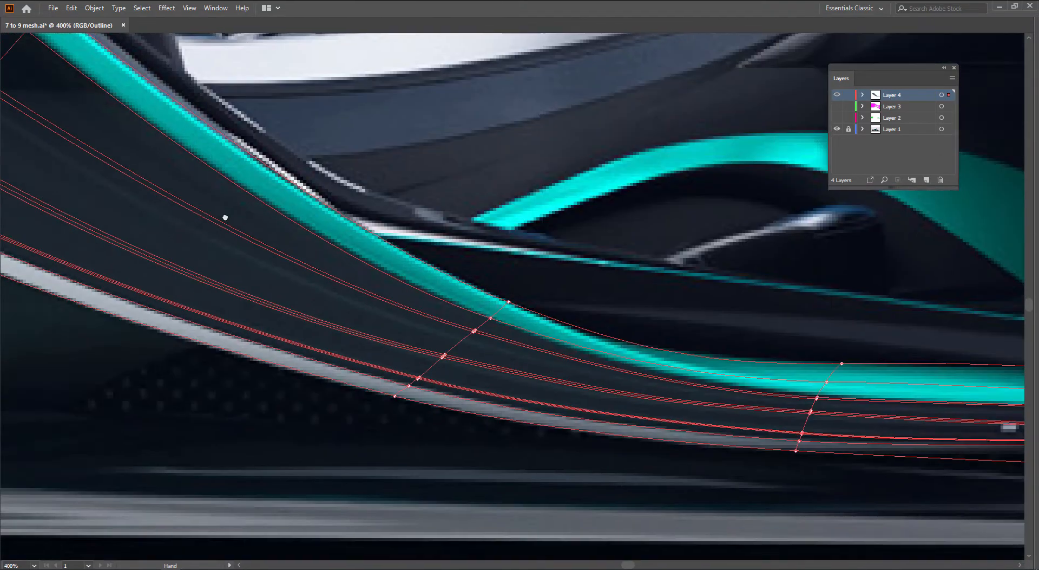
left_click_drag(566, 353, 410, 305)
left_click_drag(223, 275, 646, 415)
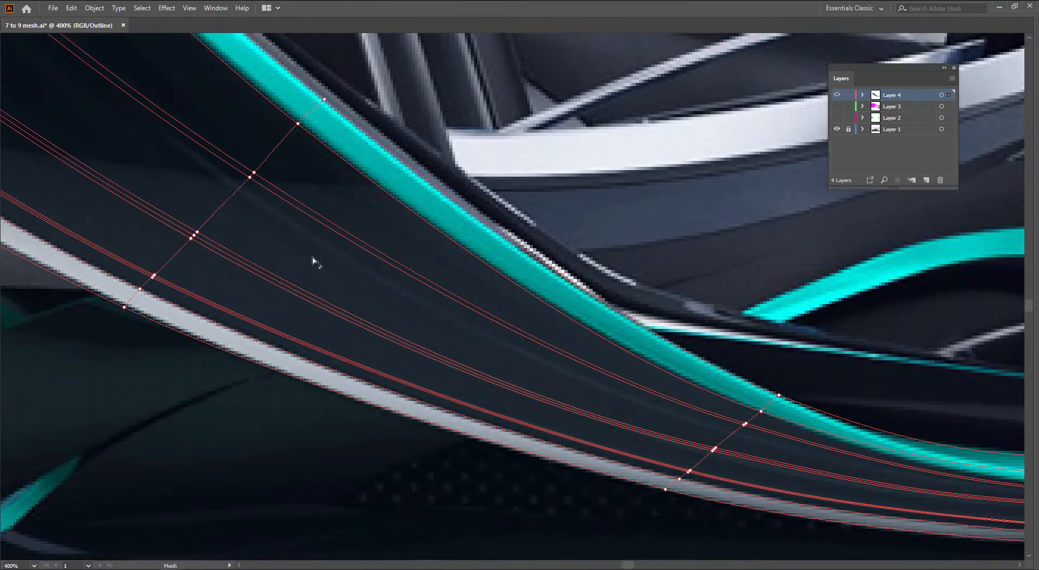
left_click_drag(200, 187, 401, 304)
left_click_drag(266, 235, 423, 353)
left_click_drag(106, 93, 324, 271)
left_click_drag(191, 126, 379, 311)
Step: Fine-tune the mesh point on the third streak's cyan-facing edge at the upper cross line
scroll(371, 262, "up", 1)
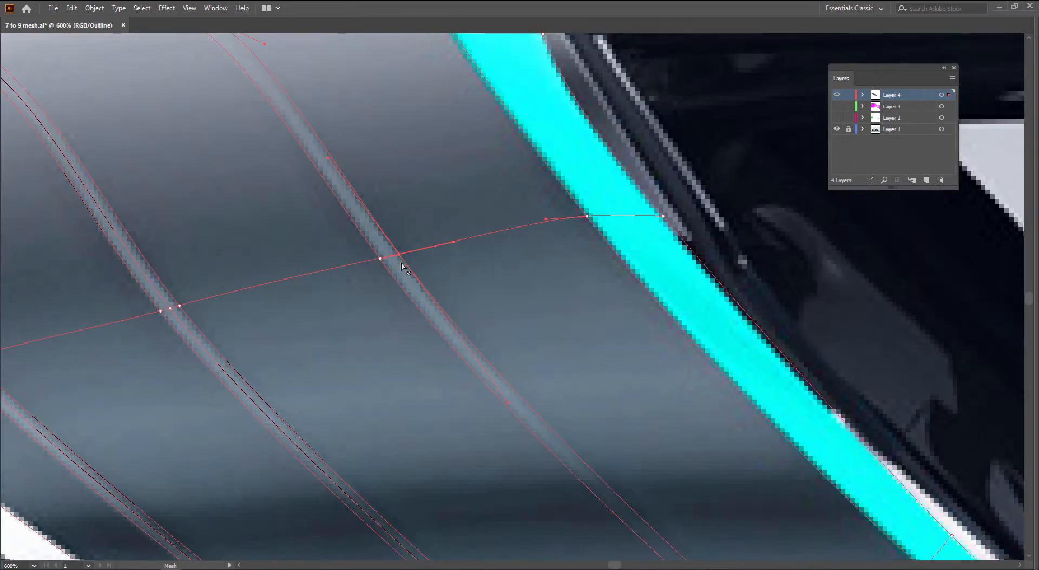
left_click_drag(392, 259, 426, 284)
scroll(394, 261, "up", 2)
left_click_drag(388, 261, 394, 261)
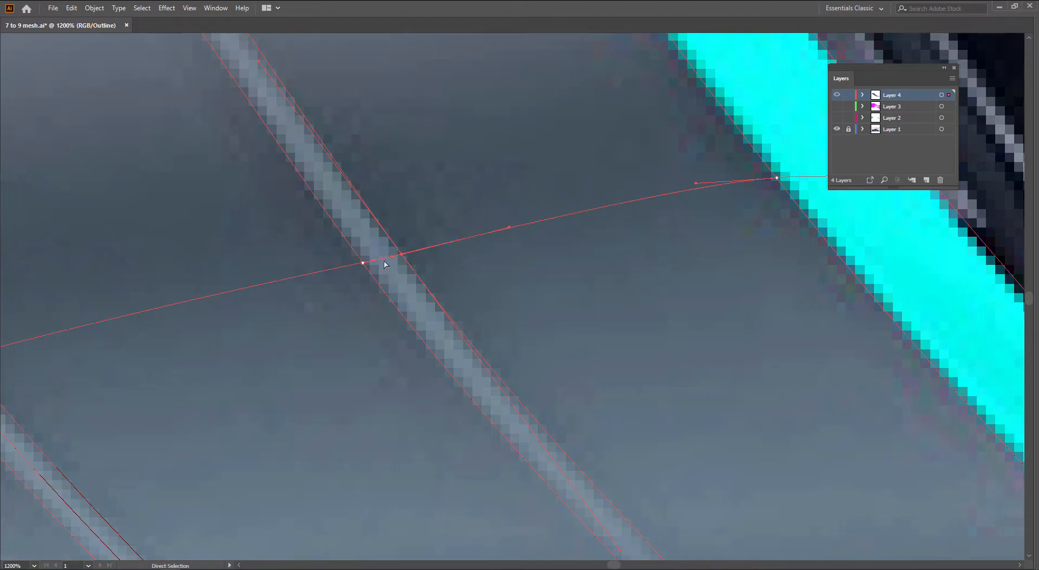
Step: Add a mesh line down the centre of the third streak, between its two edge lines
left_click(386, 261)
key("a")
scroll(385, 262, "down", 1)
scroll(382, 265, "up", 2)
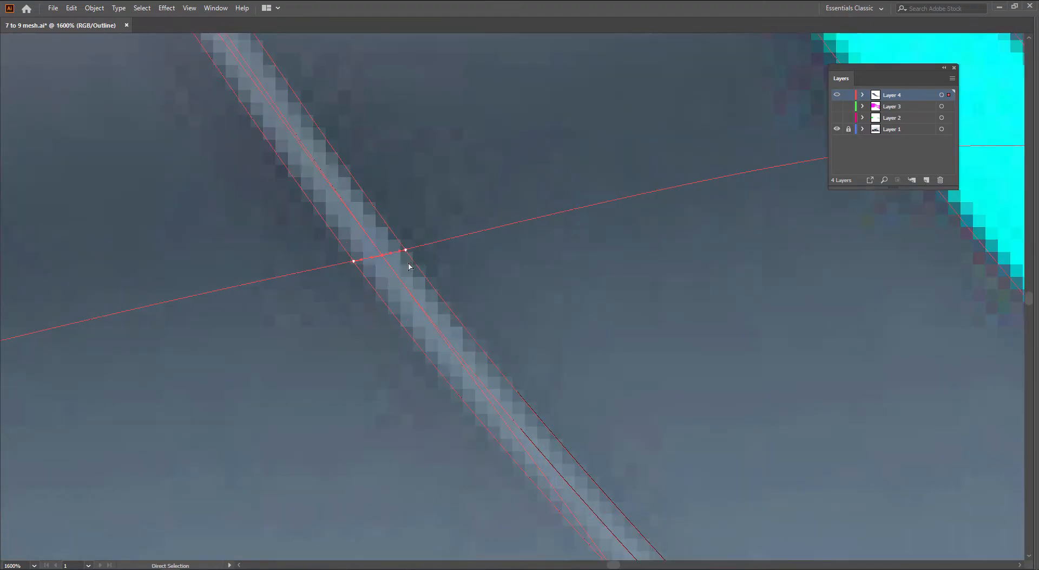
scroll(356, 262, "down", 1)
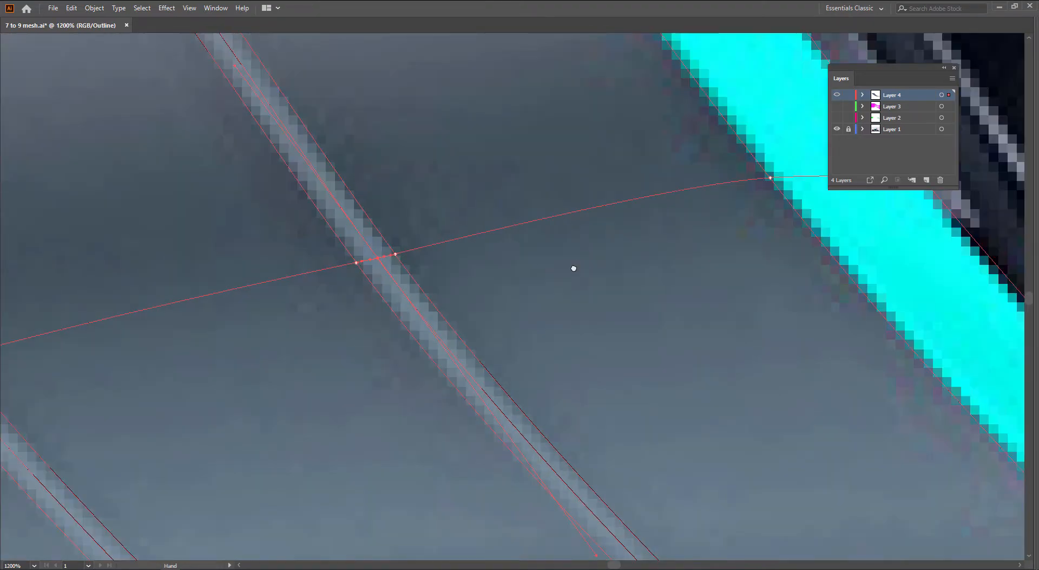
Step: Straighten the upper cross line's handle beside the cyan band's inner edge and deselect the mesh
left_click_drag(580, 265, 377, 290)
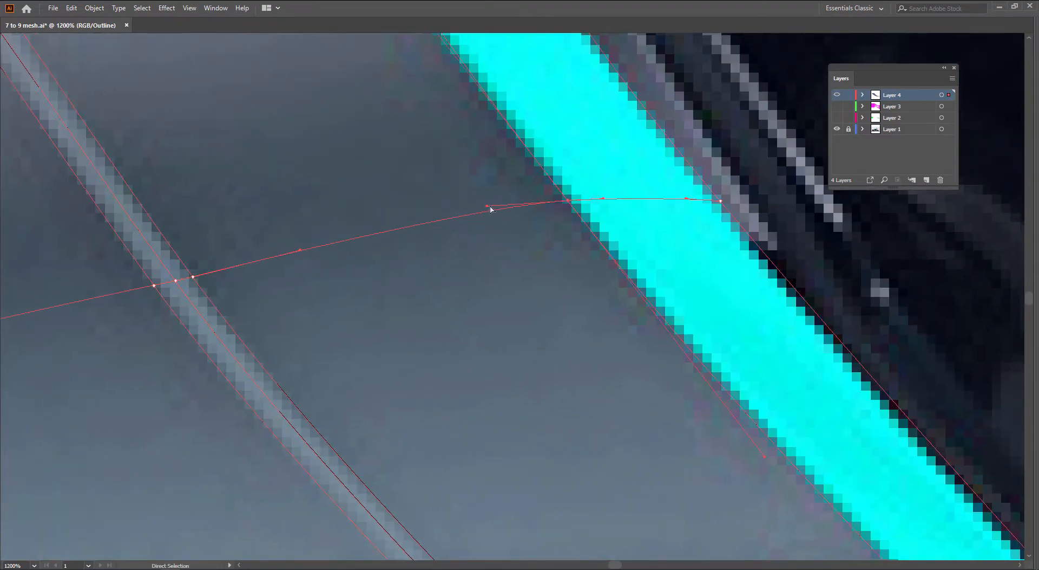
left_click_drag(487, 206, 488, 212)
scroll(531, 262, "down", 1)
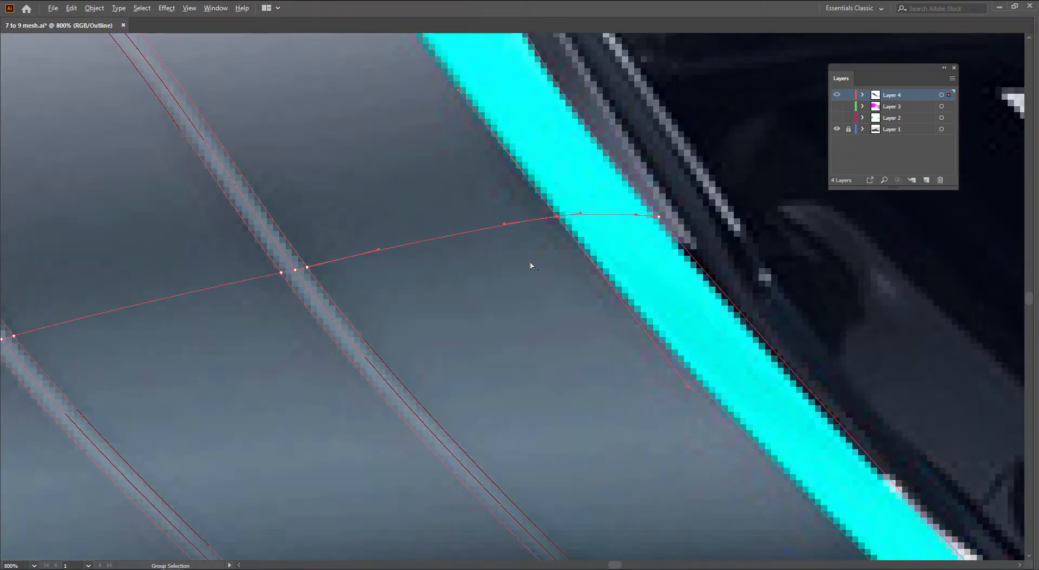
left_click_drag(527, 296, 405, 244)
left_click_drag(514, 332, 516, 278)
scroll(543, 334, "down", 2)
left_click_drag(543, 334, 485, 299)
left_click(482, 295)
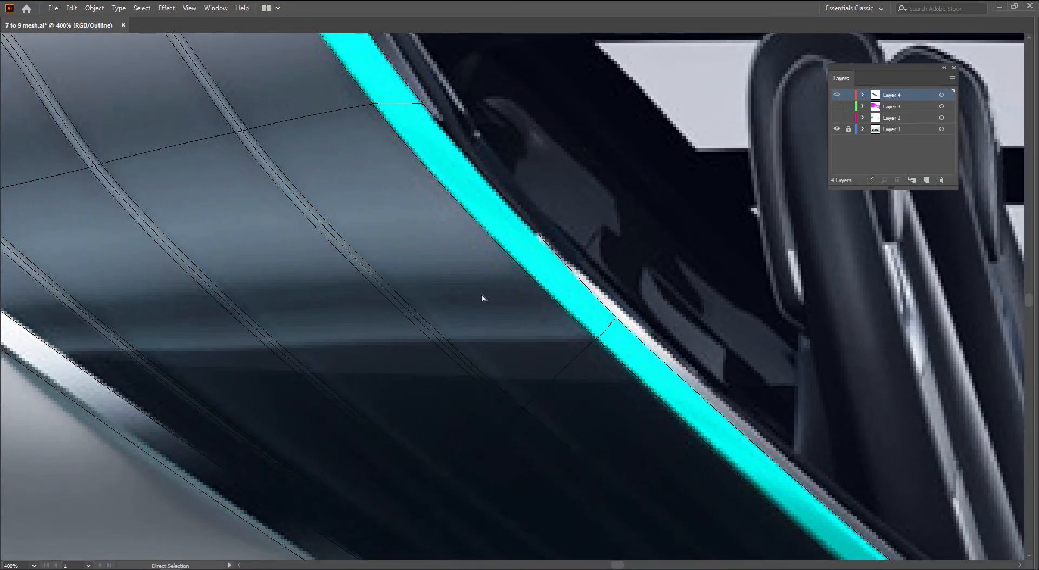
Step: Nudge the second cross line's end point on the panel's lower outline to fit the edge, and deselect the mesh
left_click_drag(501, 359, 605, 316)
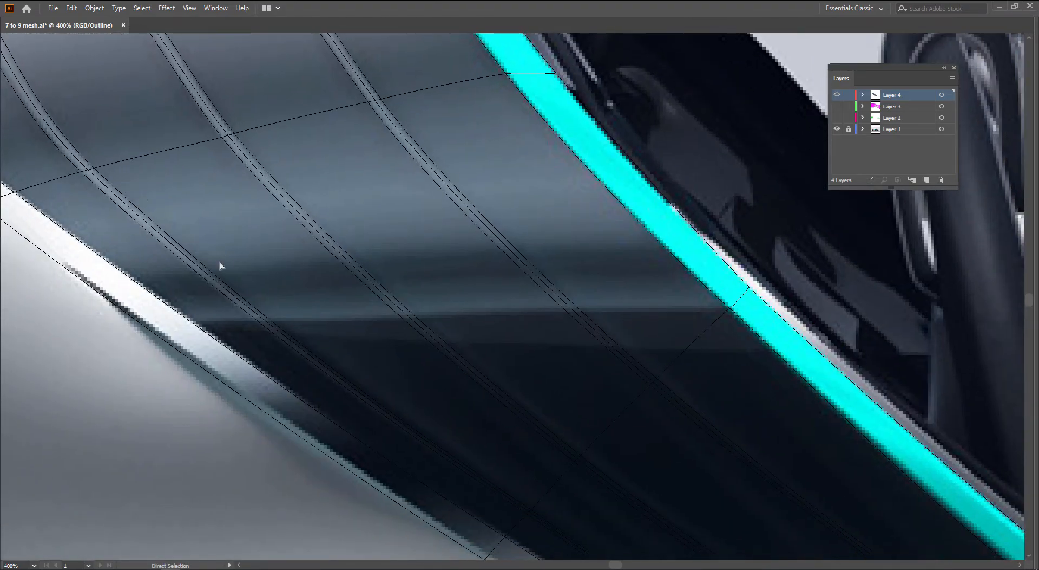
left_click_drag(442, 383, 356, 296)
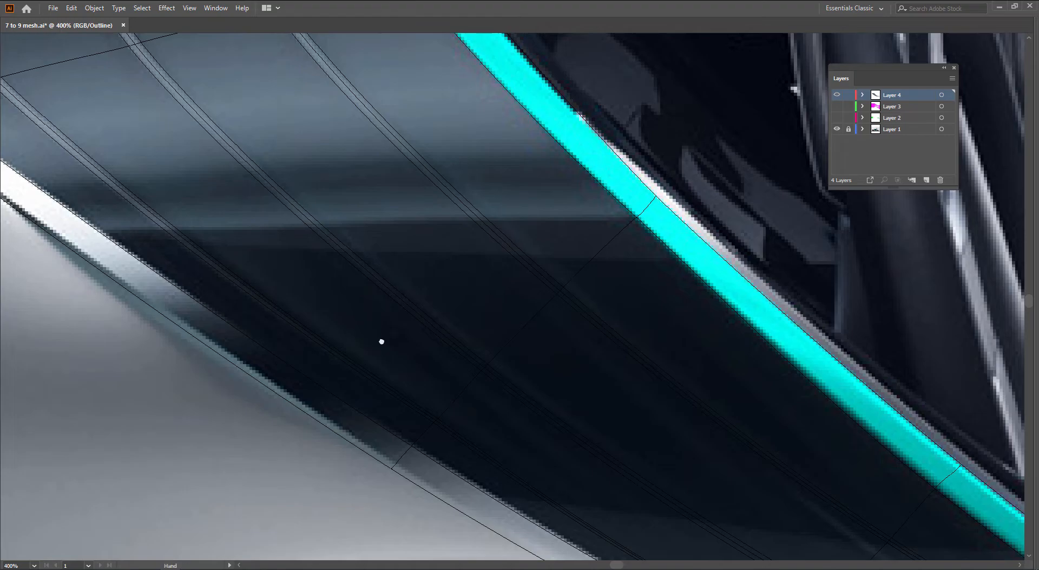
left_click_drag(379, 347, 391, 301)
left_click(405, 423)
scroll(404, 426, "up", 1)
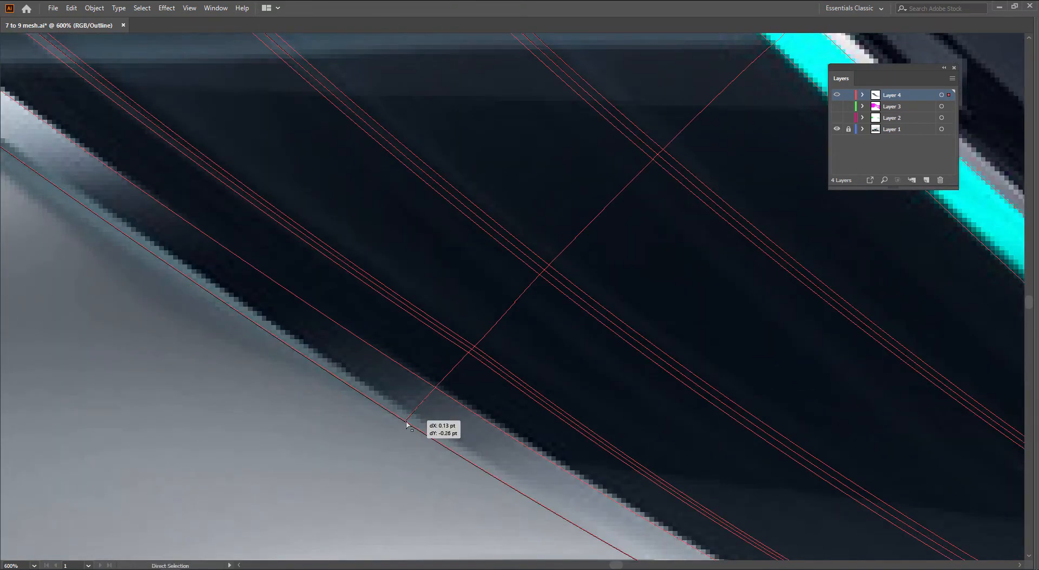
scroll(406, 425, "down", 1)
left_click_drag(506, 433, 462, 450)
left_click(481, 426)
Step: Add a lengthwise mesh line just beside the second streak, on its cyan-facing side, at the second cross line
key("u")
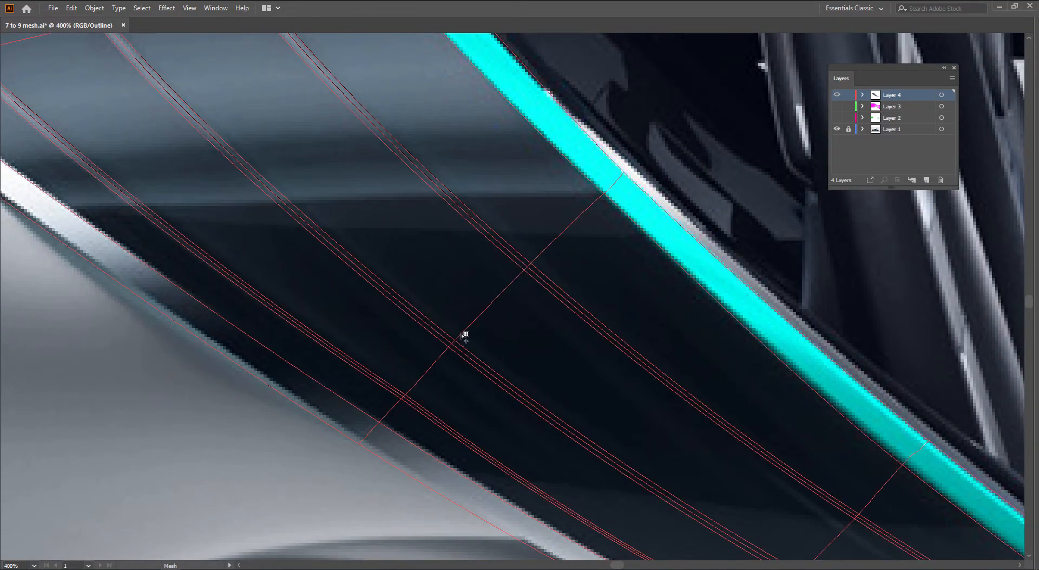
left_click(466, 334)
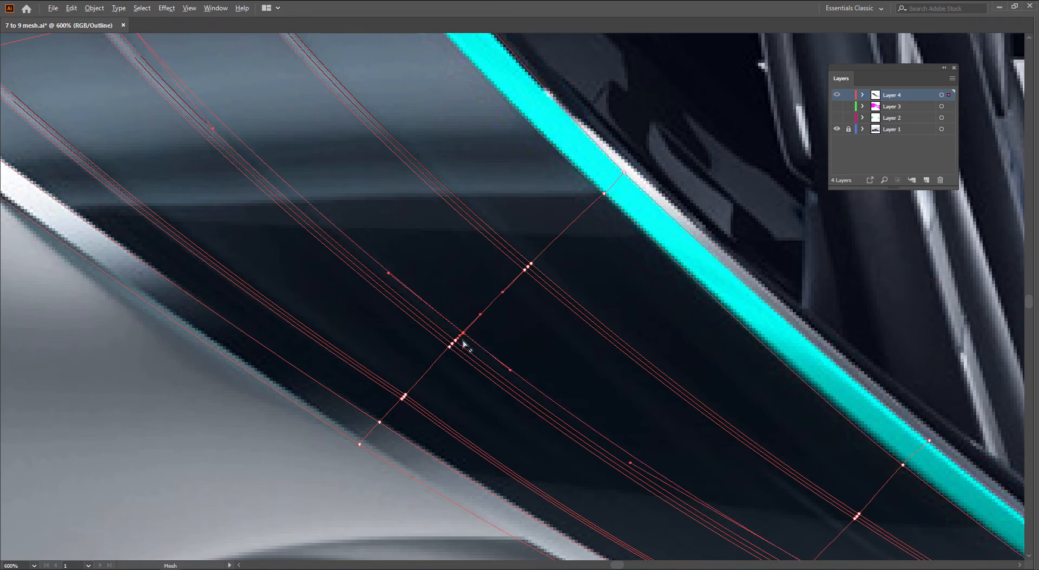
Step: Add another lengthwise mesh line in the gap between the second streak's lines and the line beside them
scroll(466, 336, "up", 1)
left_click_drag(463, 341, 418, 382)
scroll(482, 384, "down", 1)
Step: Add three closely spaced lengthwise mesh lines along the faint streak beside the third streak, at the third cross line
left_click_drag(628, 441, 343, 201)
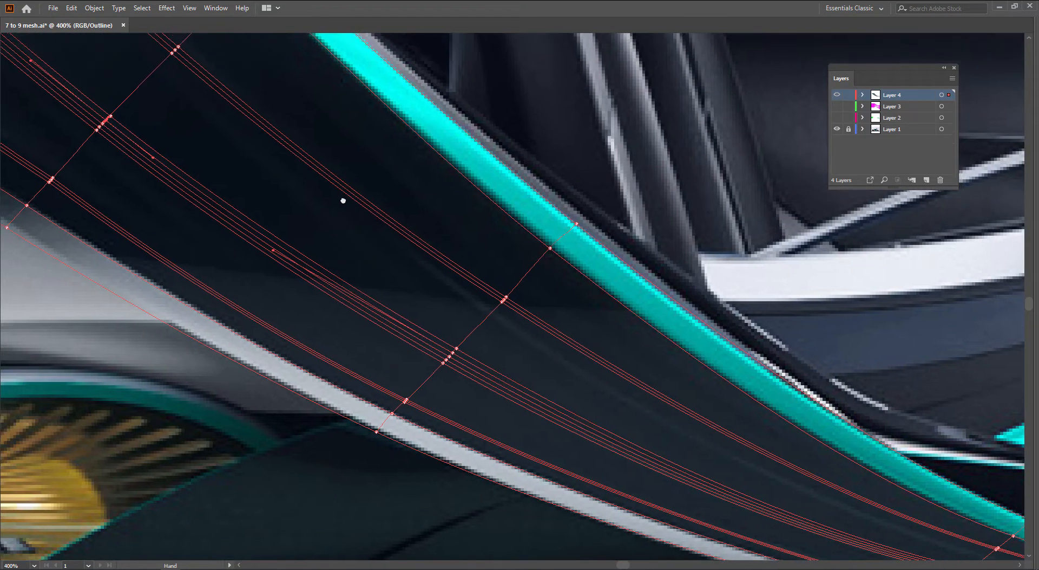
left_click(490, 317)
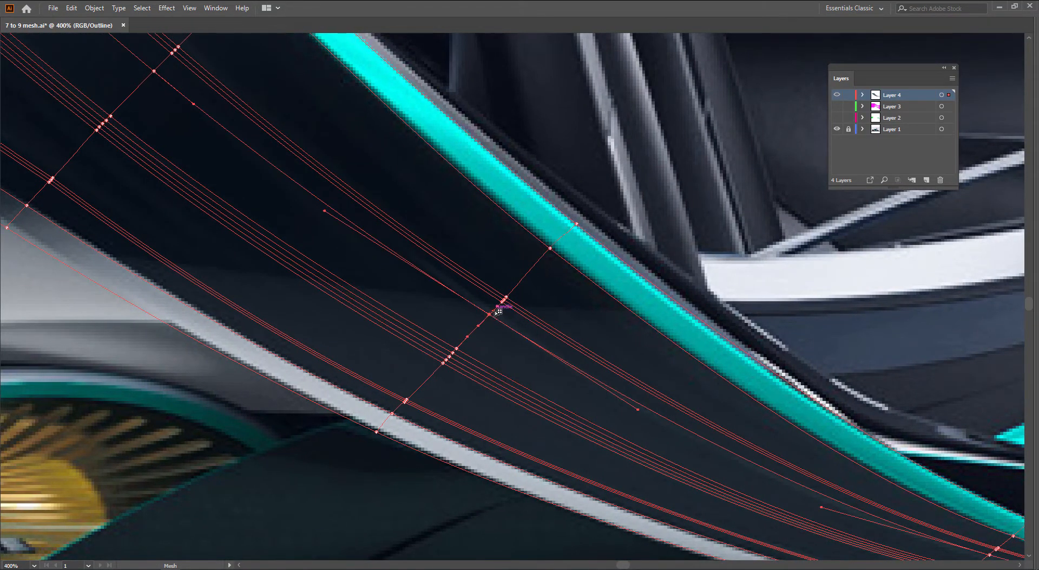
scroll(496, 313, "up", 1)
left_click(495, 309)
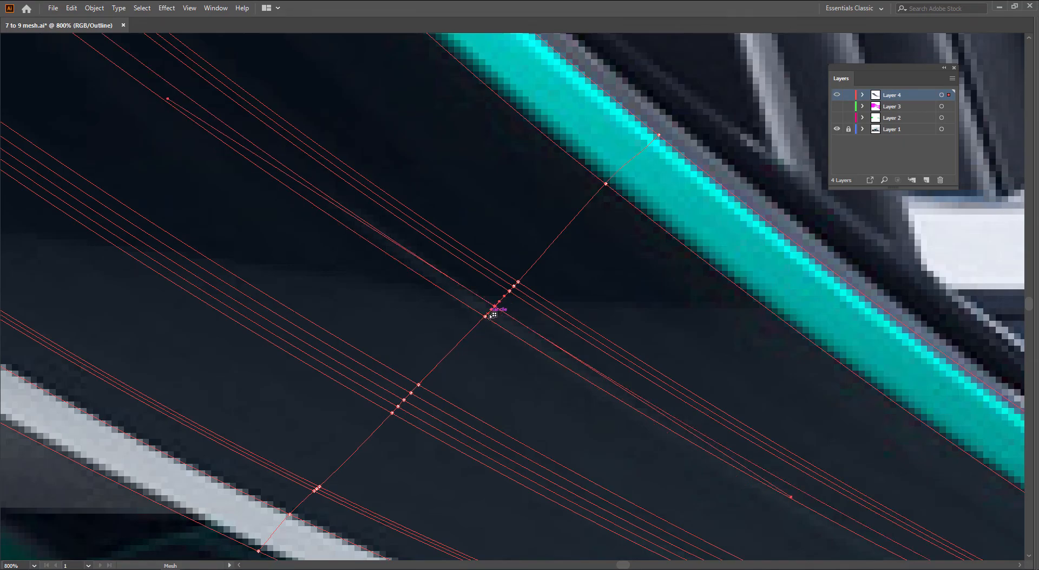
scroll(495, 316, "up", 1)
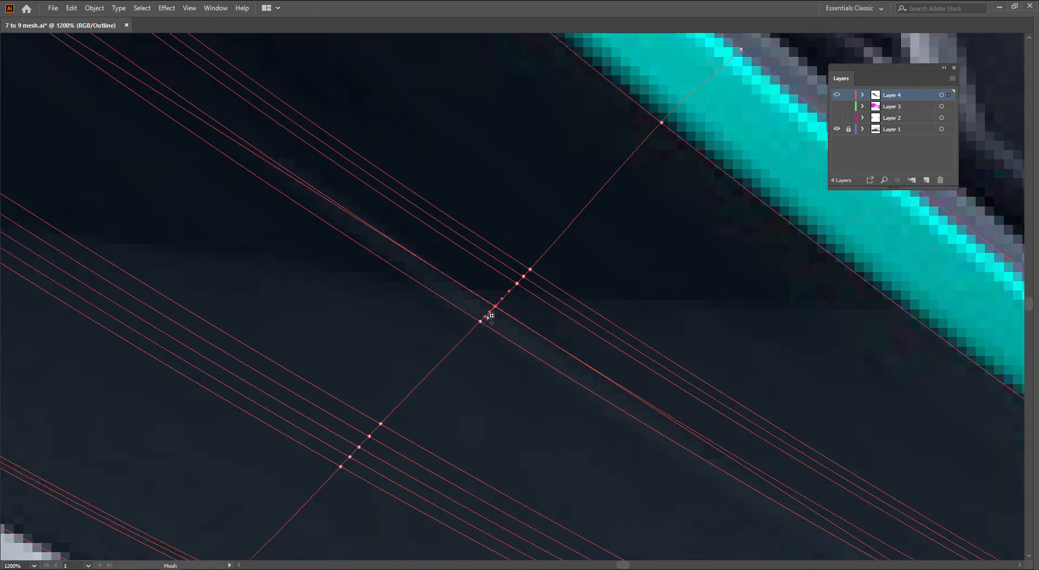
Step: Add two closely spaced lengthwise mesh lines beside the third streak, on its cyan-facing side, at the second cross line
scroll(491, 317, "down", 4)
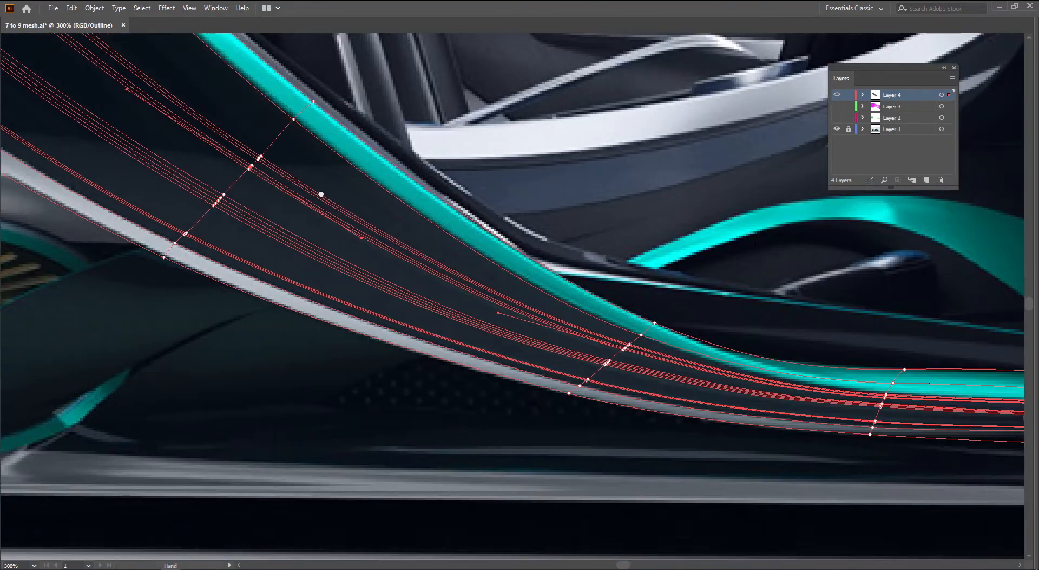
left_click_drag(321, 194, 308, 188)
left_click_drag(233, 176, 501, 320)
left_click_drag(274, 236, 464, 386)
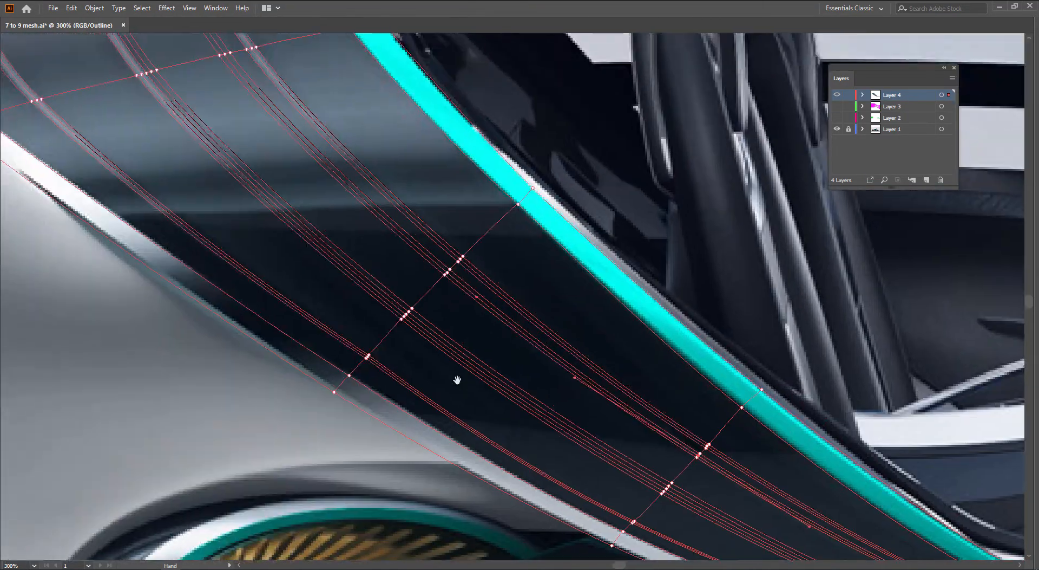
left_click_drag(393, 314, 420, 364)
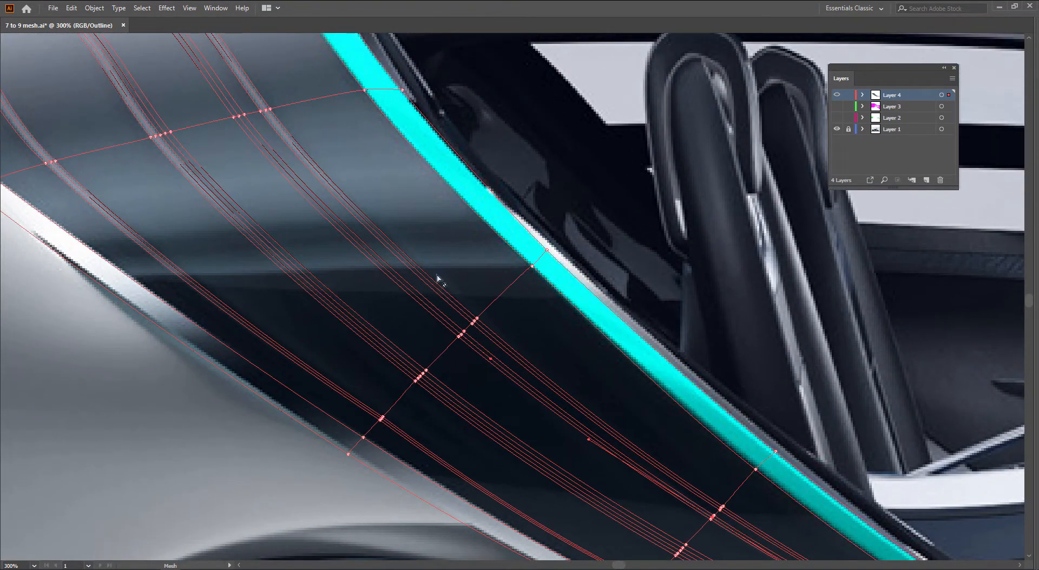
left_click(487, 314)
scroll(487, 314, "up", 1)
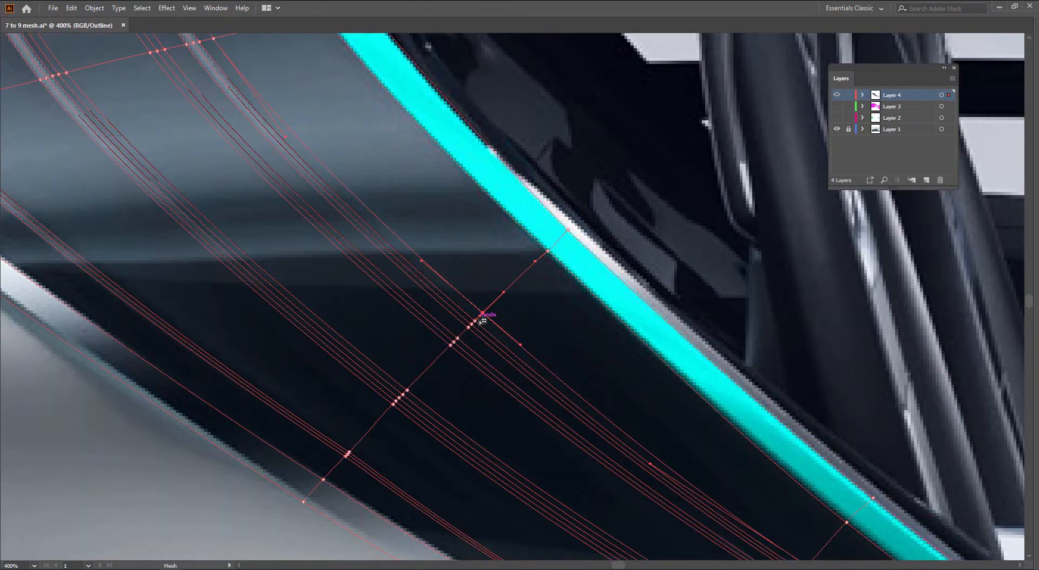
scroll(492, 328, "up", 1)
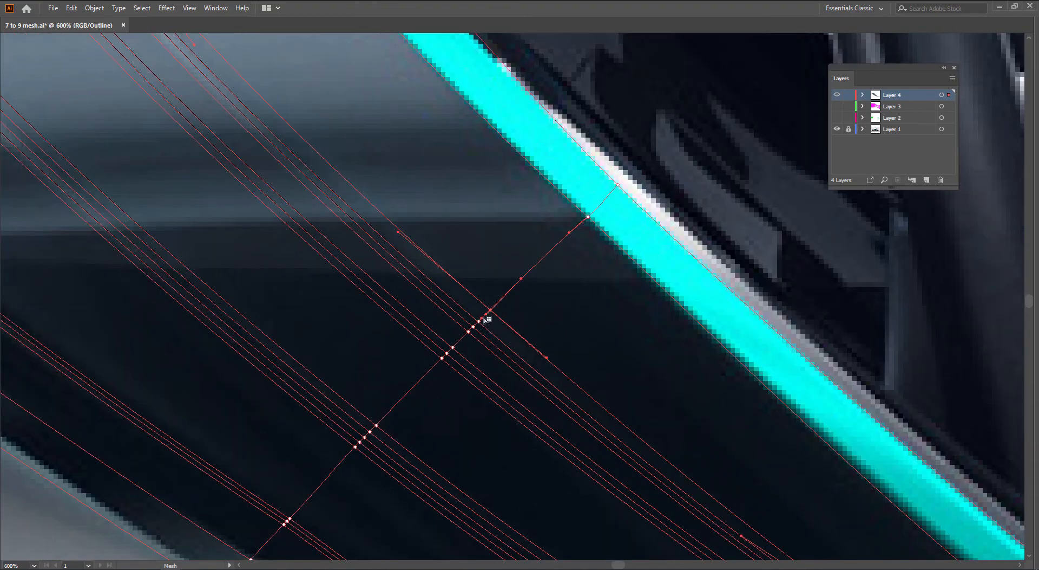
scroll(493, 328, "up", 1)
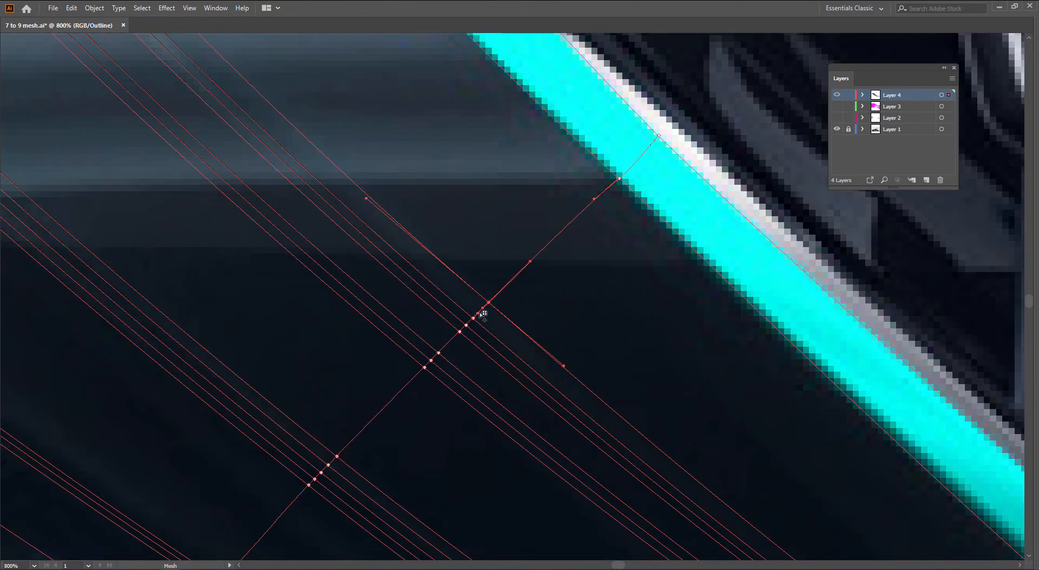
Step: Add a lengthwise mesh line down the middle of the light strip along the panel's lower edge, at the second cross line
scroll(534, 337, "down", 4)
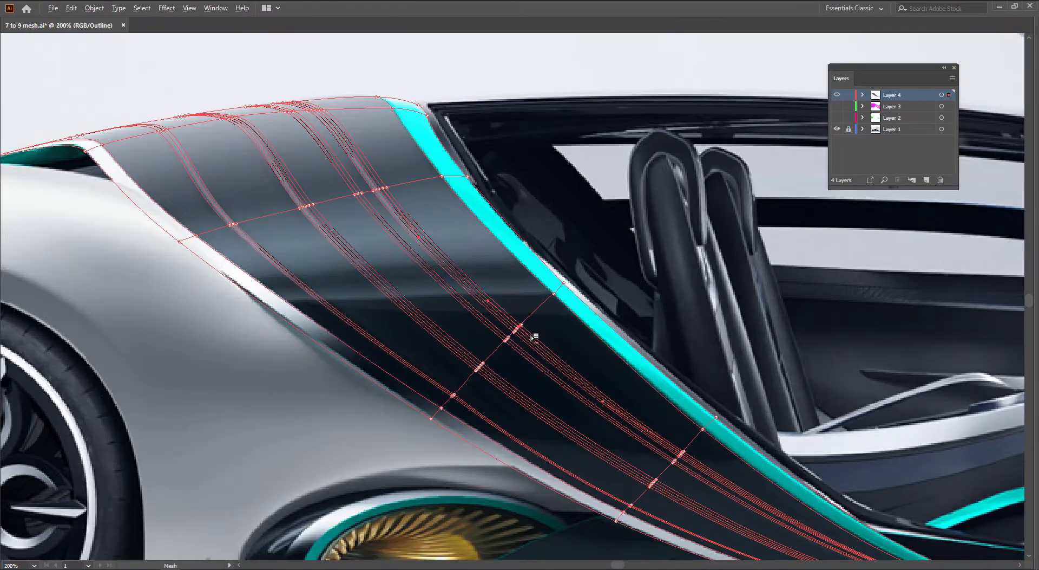
left_click_drag(533, 338, 483, 310)
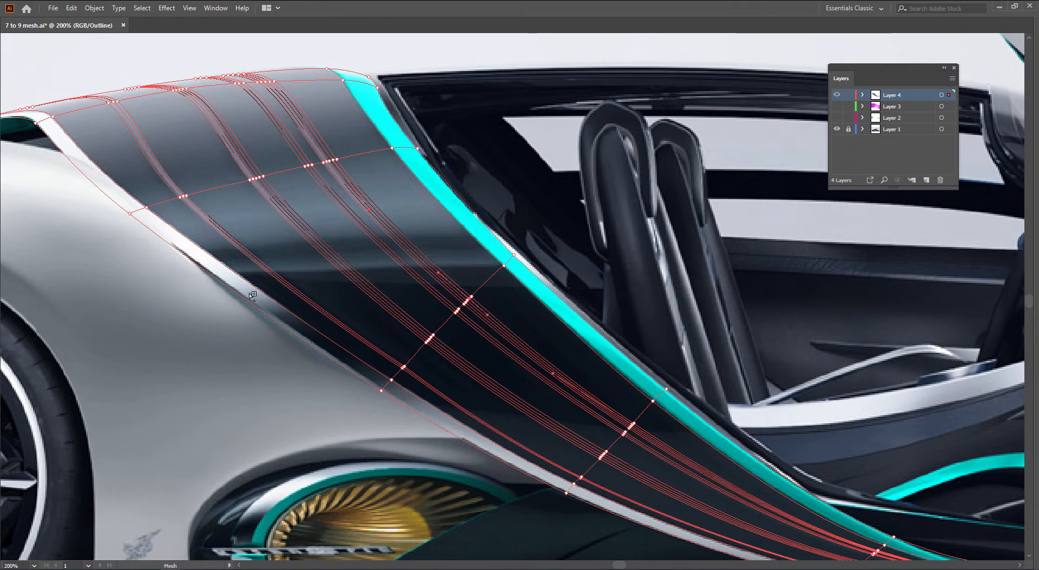
scroll(392, 386, "up", 2)
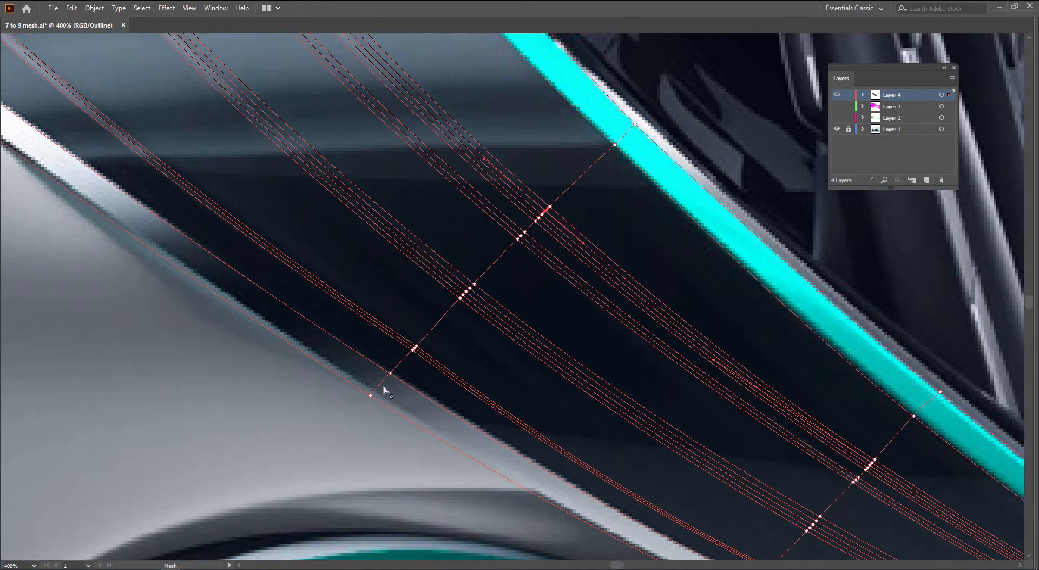
left_click(386, 385)
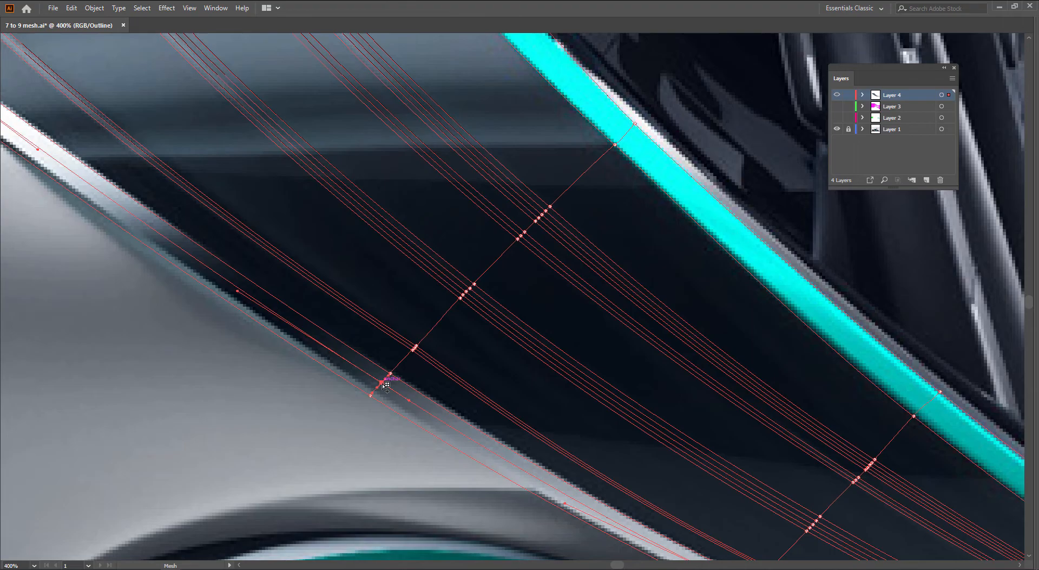
Step: Add a lengthwise mesh line down the middle of the cyan edge band and deselect the mesh
left_click_drag(481, 317, 341, 448)
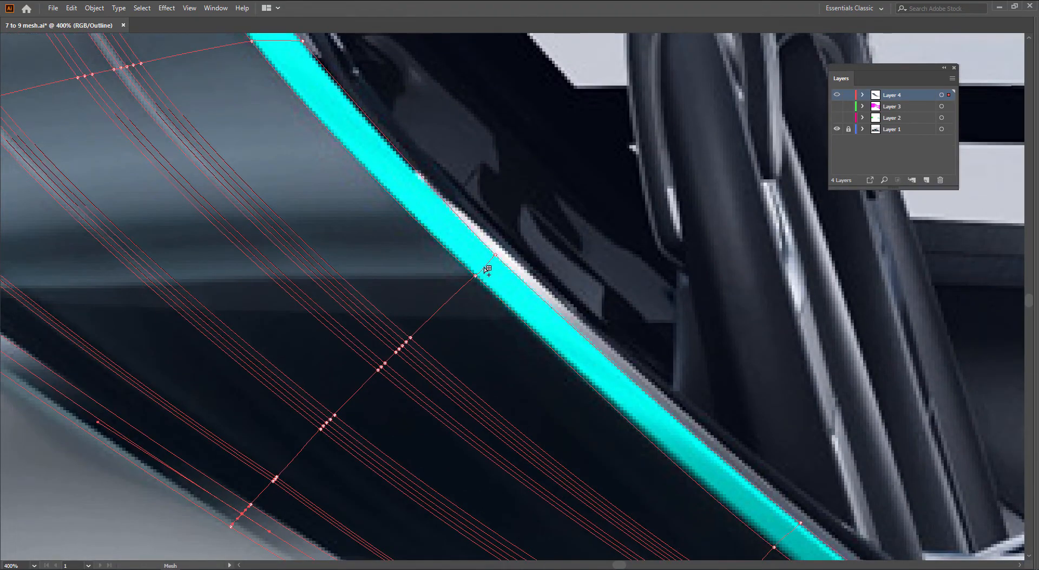
scroll(499, 276, "down", 3)
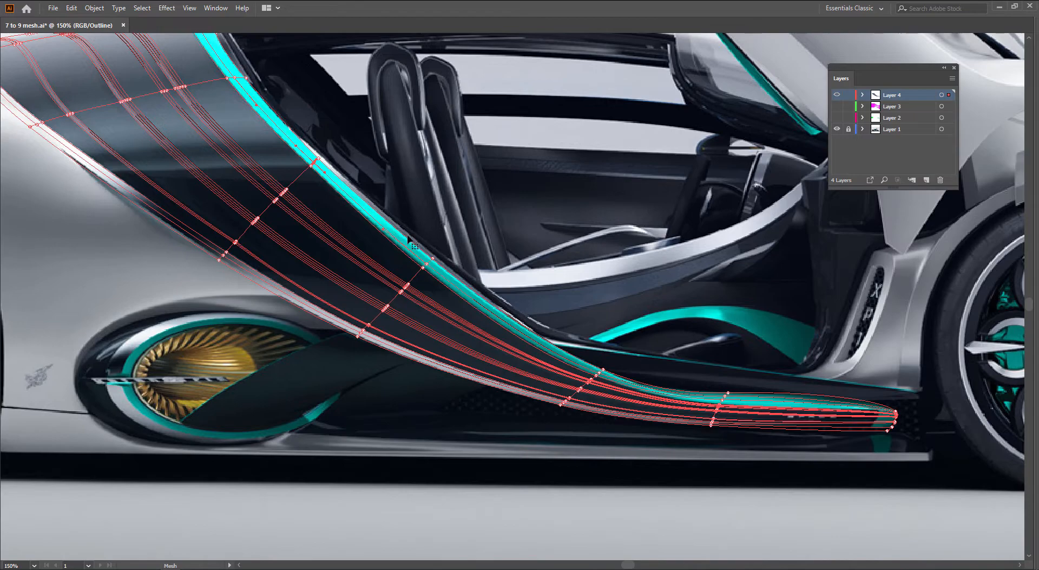
key("v")
left_click(630, 240)
Step: Move the upper clustered points of the last cross line onto the inner edge of the panel's teal end patch
left_click_drag(857, 408, 518, 262)
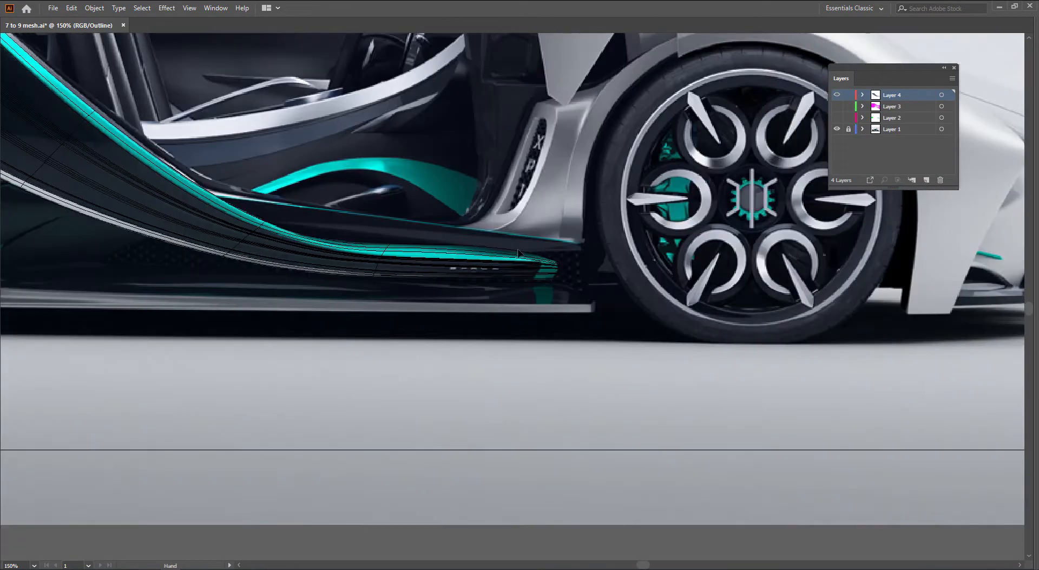
scroll(518, 262, "up", 4)
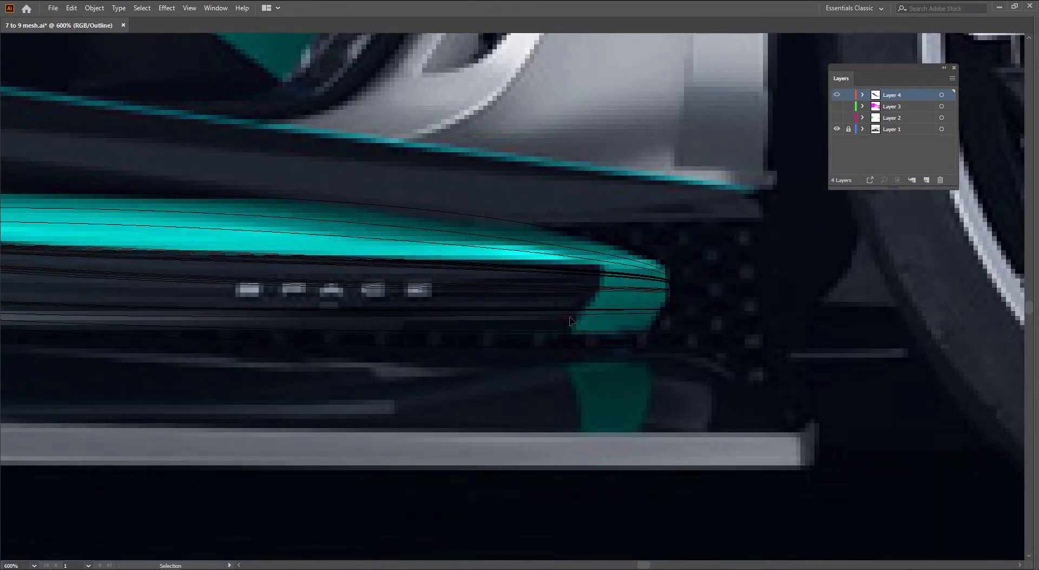
left_click(605, 285)
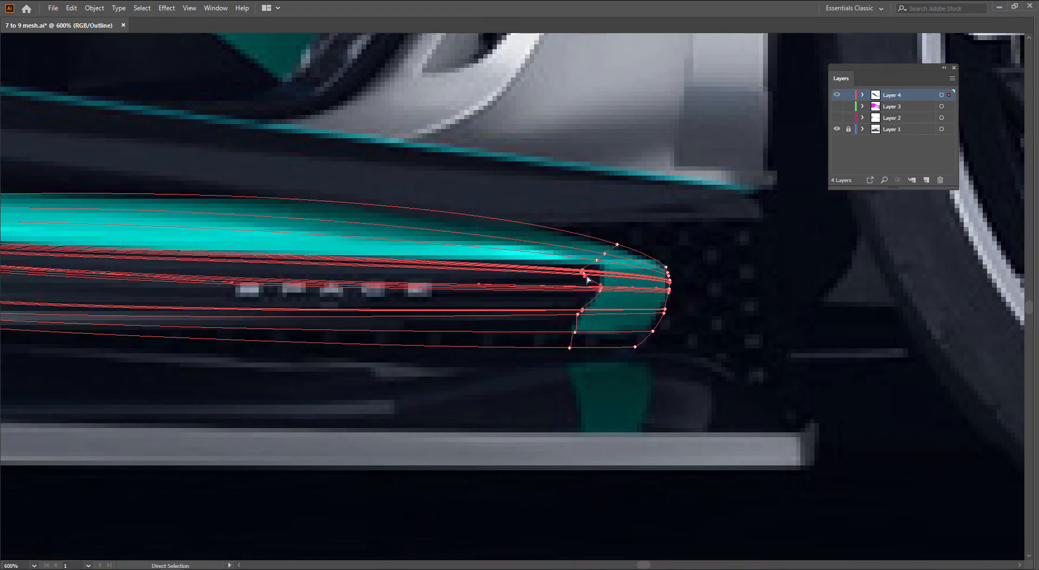
scroll(588, 279, "up", 1)
left_click_drag(590, 262, 600, 266)
scroll(585, 267, "up", 1)
left_click_drag(699, 274, 642, 270)
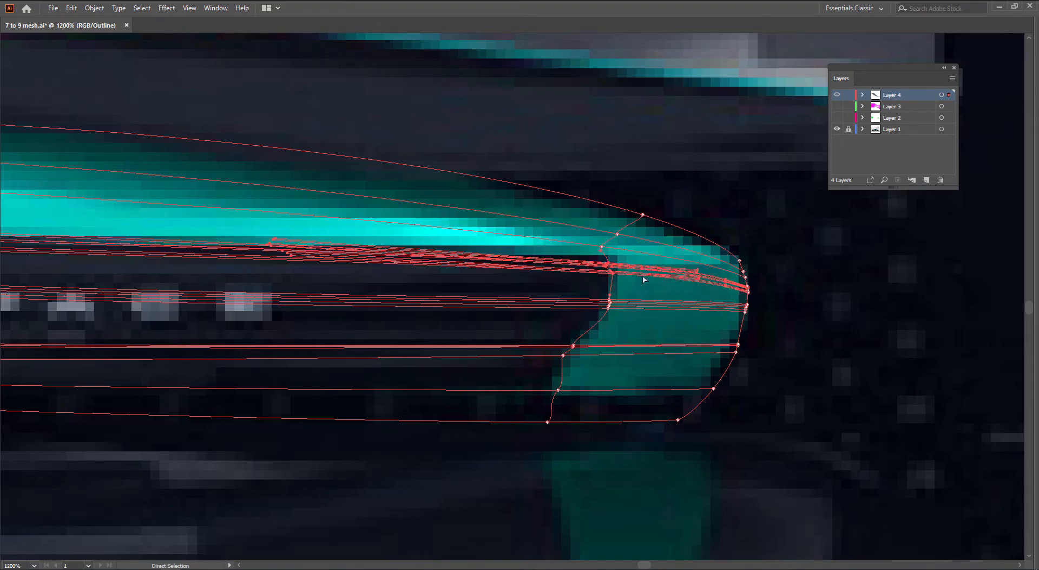
Step: Nudge the middle and lower points of the last cross line along the teal end patch's inner edge, and deselect the mesh
left_click(608, 303)
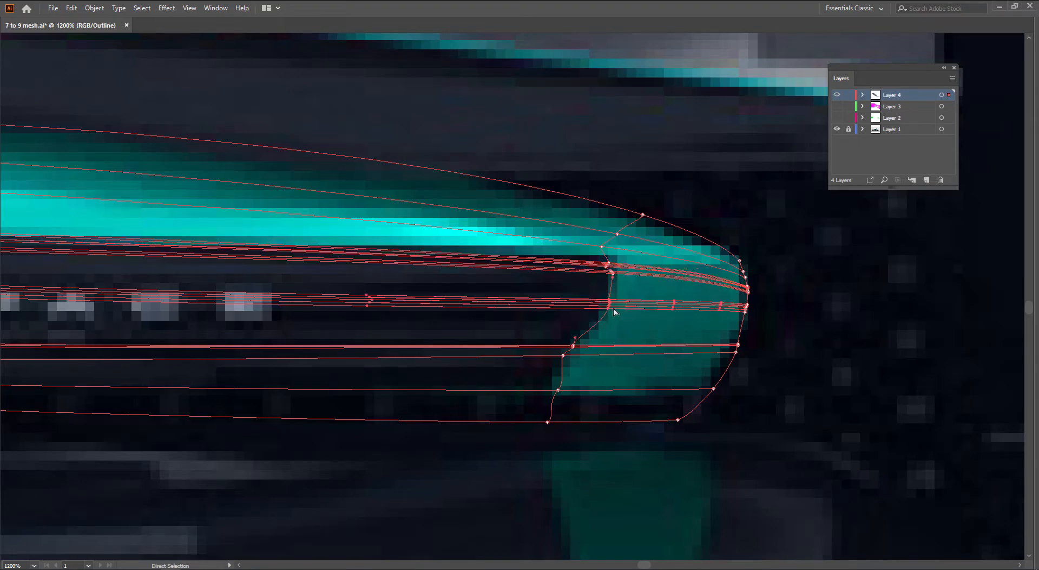
left_click_drag(564, 361, 562, 381)
left_click_drag(563, 438, 544, 418)
scroll(555, 425, "up", 1)
scroll(598, 427, "down", 3)
left_click(628, 453)
Step: Hide and show Layer 4 again to compare the mesh with the reference photo at the teal tip, and deselect the mesh
left_click_drag(353, 420, 495, 419)
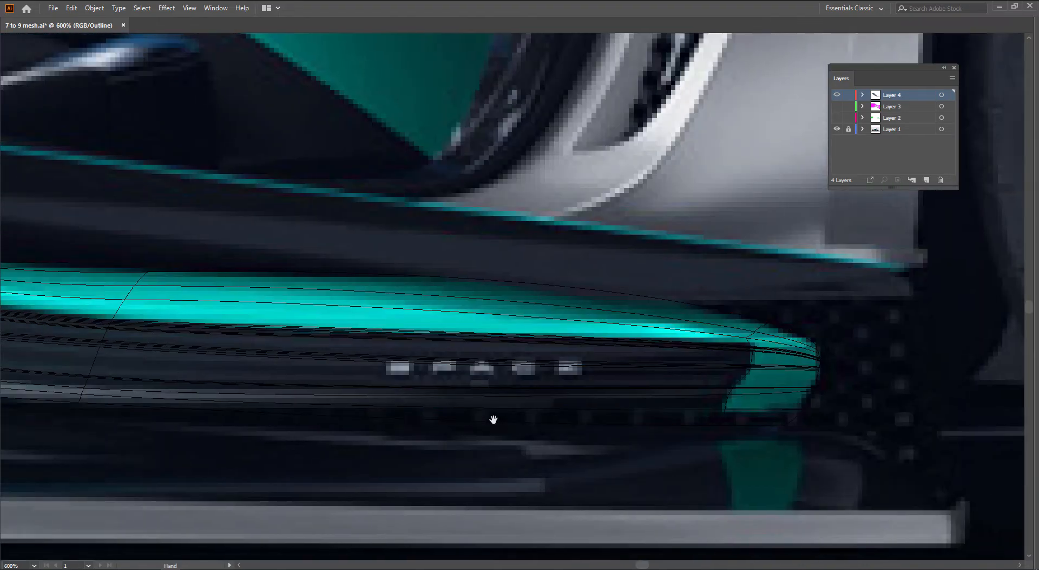
left_click_drag(397, 399, 620, 399)
scroll(355, 379, "down", 1)
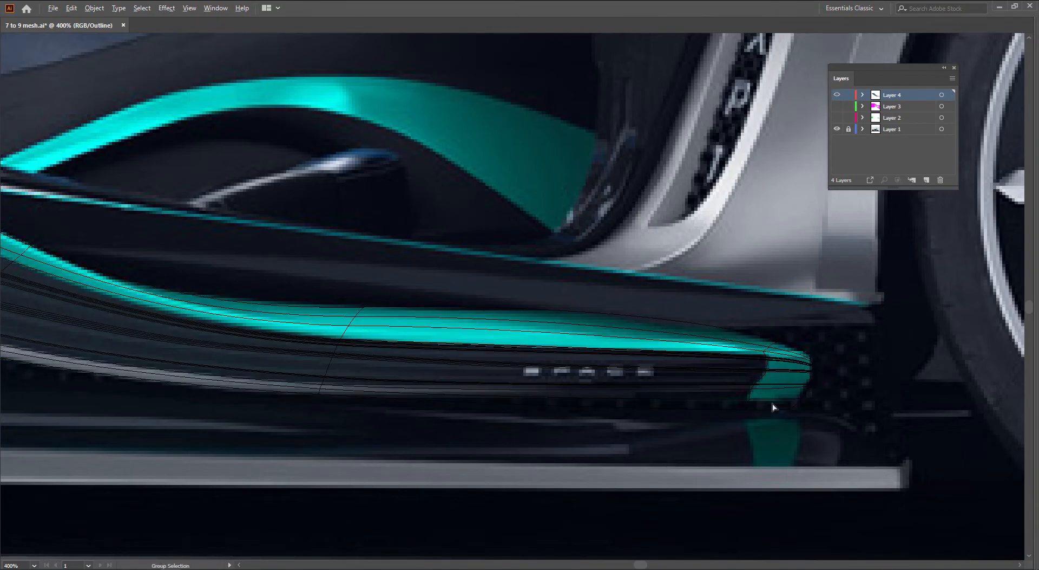
left_click(837, 96)
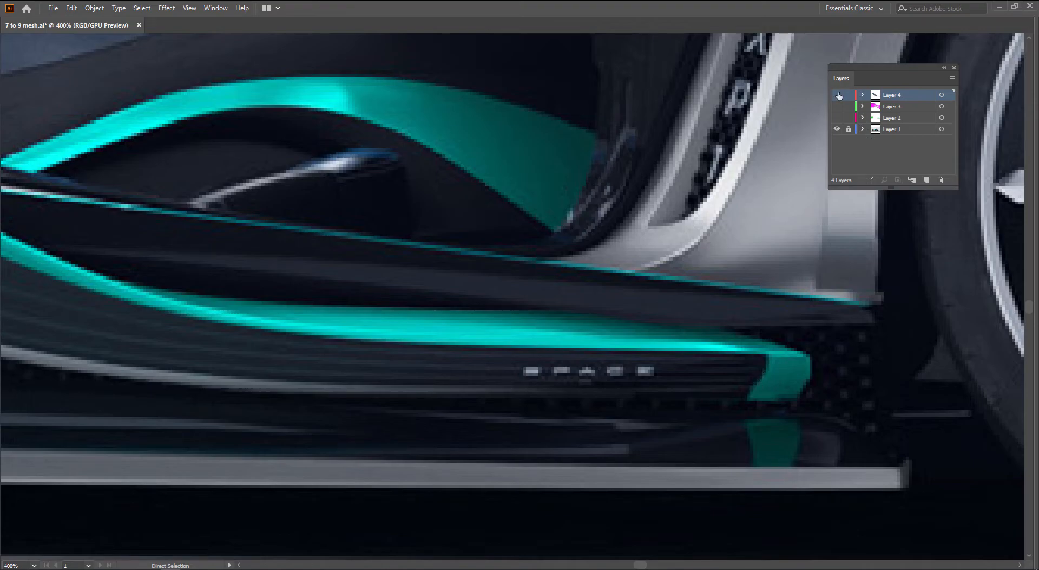
left_click(838, 94)
key("v")
left_click(796, 349)
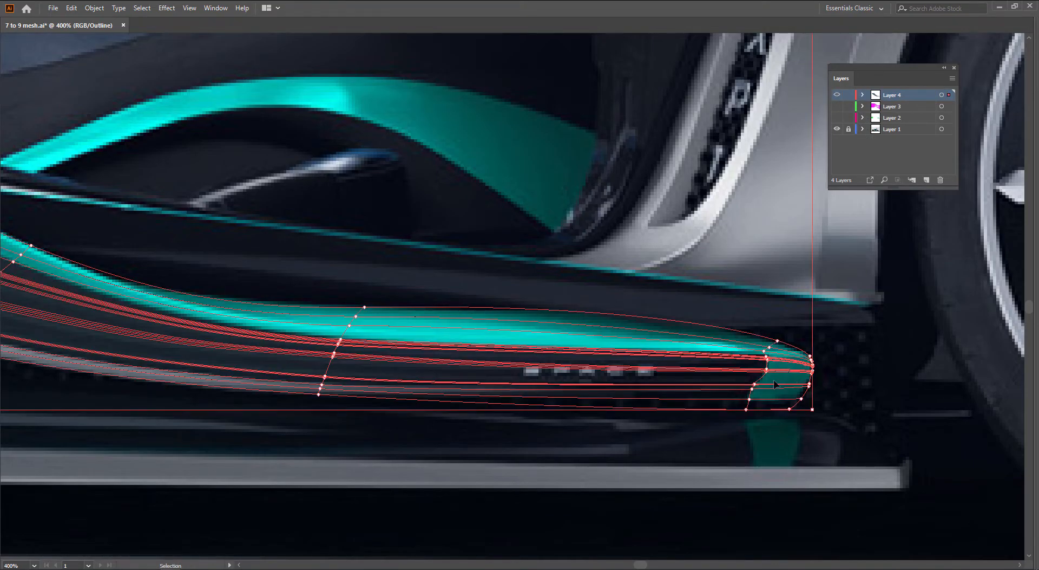
left_click(625, 286)
Step: Switch from outline to preview mode and briefly hide the Layer 1 photo to inspect the whole panel mesh
scroll(626, 286, "down", 2)
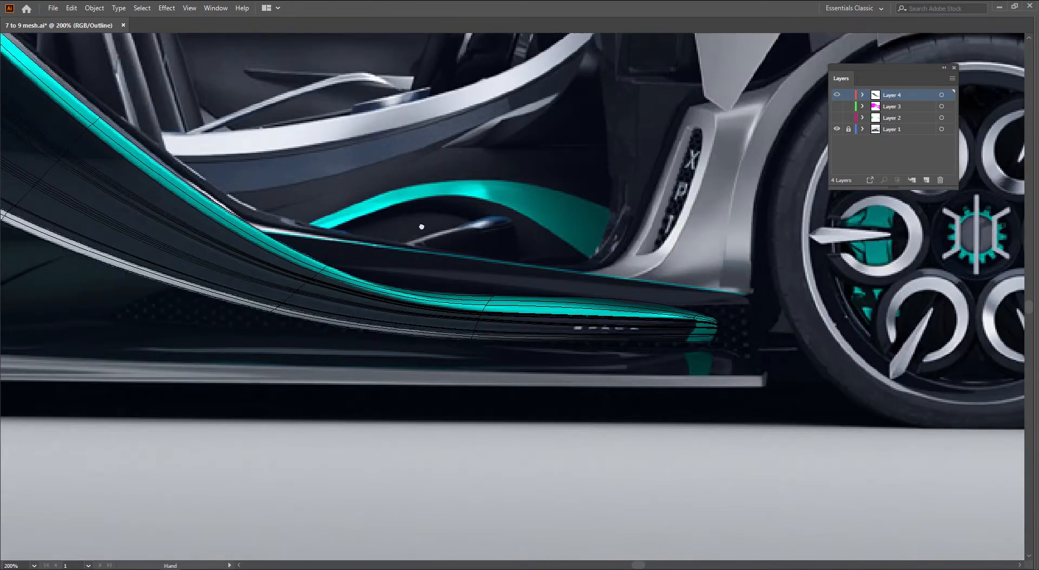
left_click_drag(365, 192, 631, 324)
scroll(625, 319, "down", 1)
left_click_drag(508, 212, 667, 337)
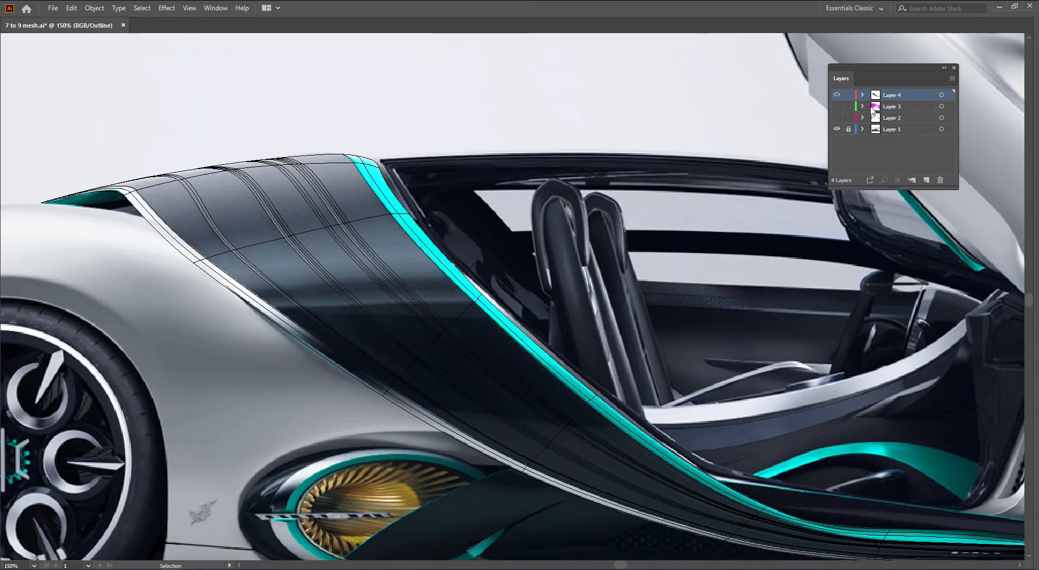
key("ctrl+y")
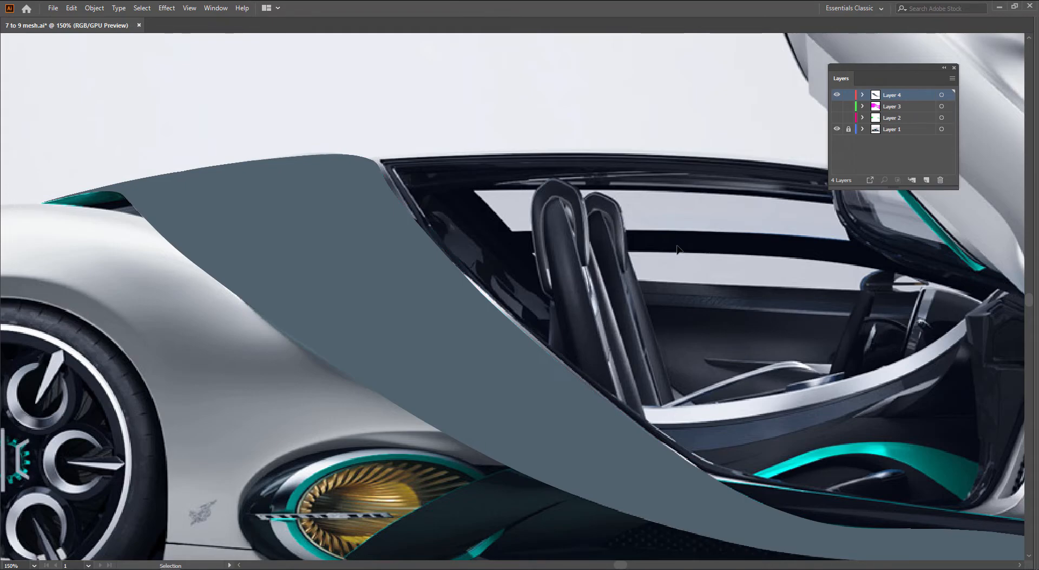
left_click(837, 129)
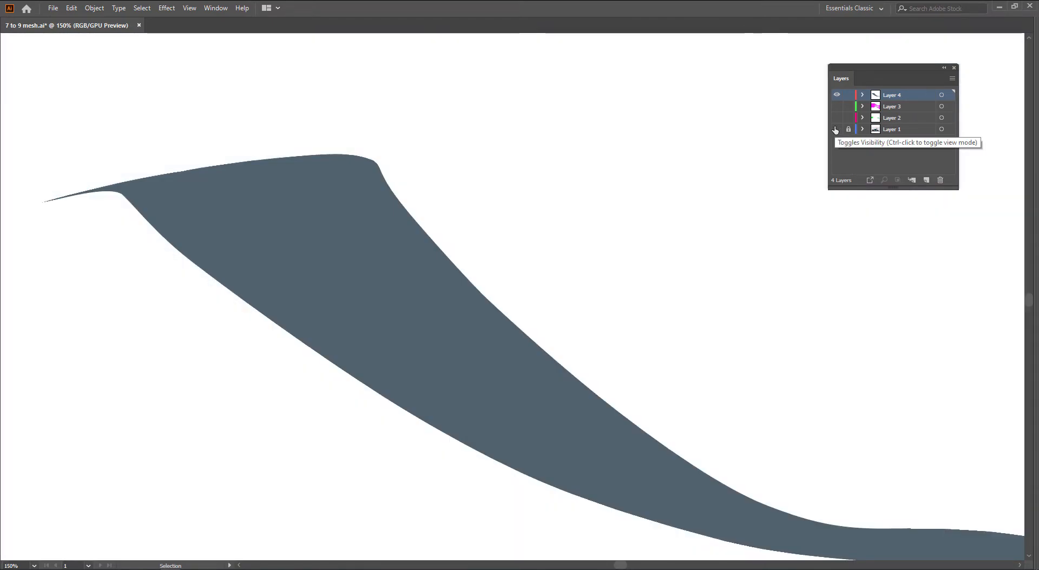
left_click(836, 128)
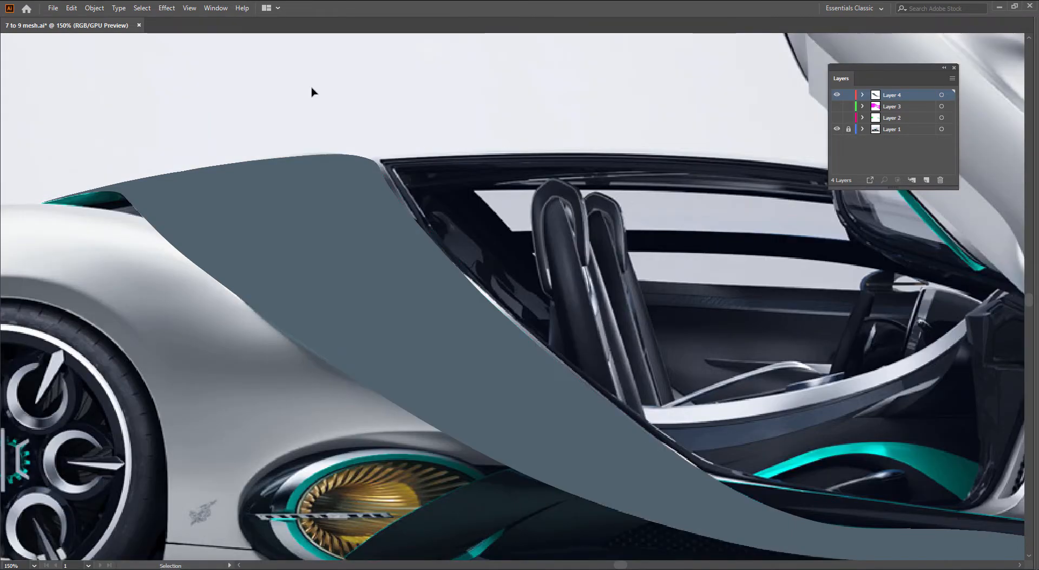
Step: Reset the Essentials Classic workspace to bring back its tools and panels
left_click(215, 8)
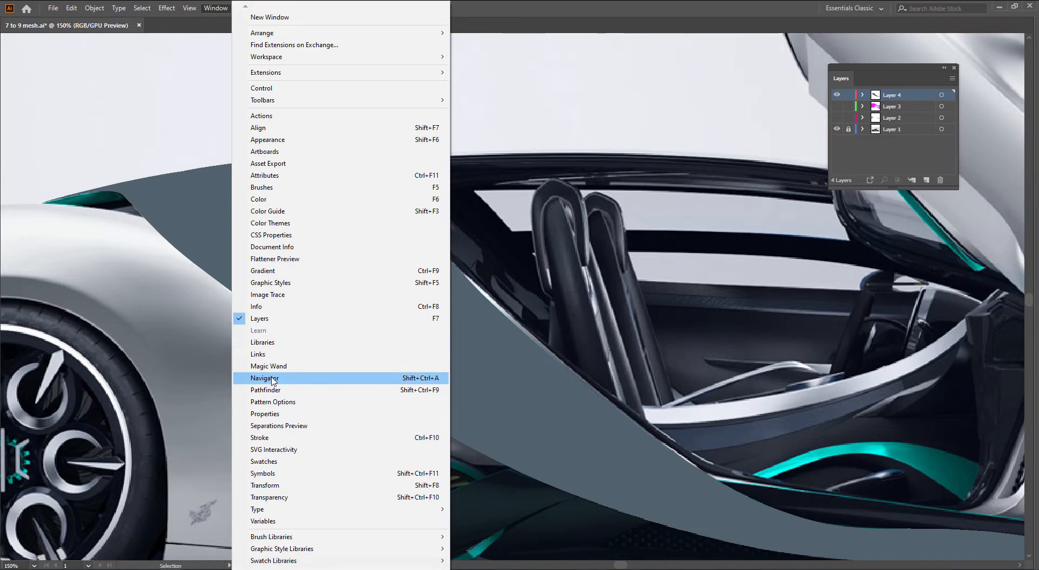
left_click(65, 20)
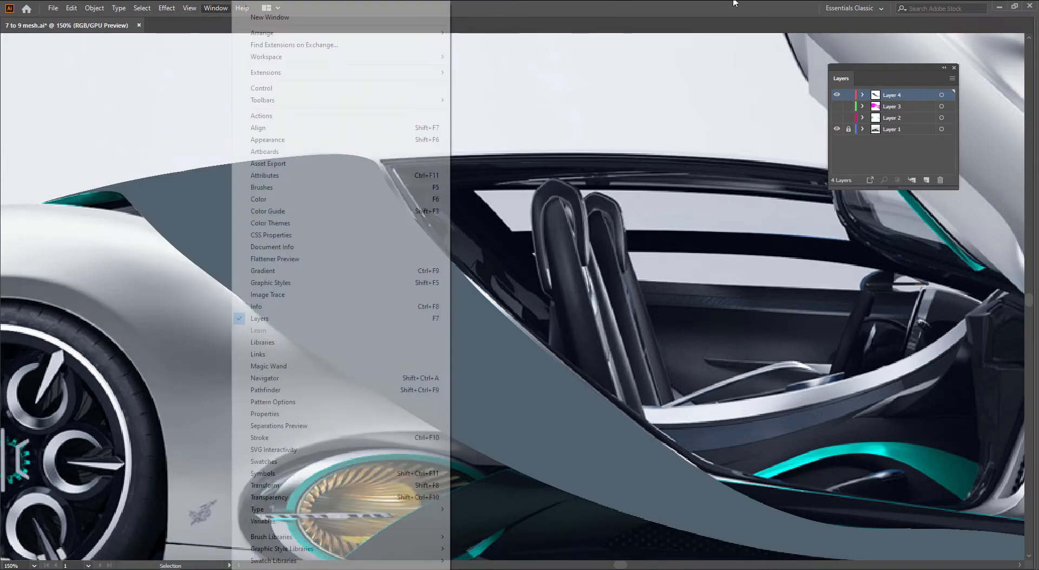
left_click(856, 9)
left_click(879, 132)
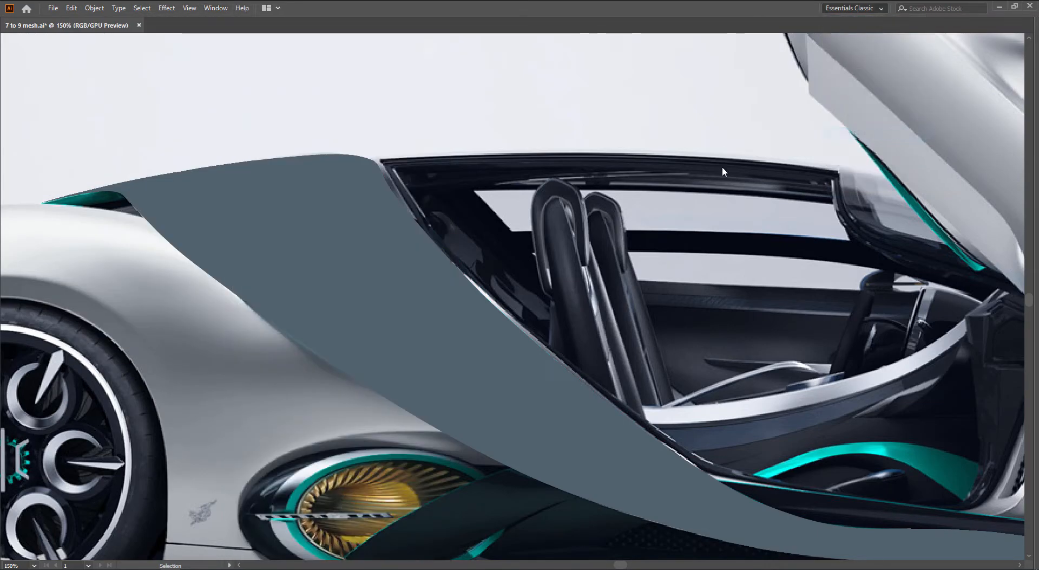
Step: Open the Keyboard Shortcuts settings, review the options there and close the dialog
left_click(71, 8)
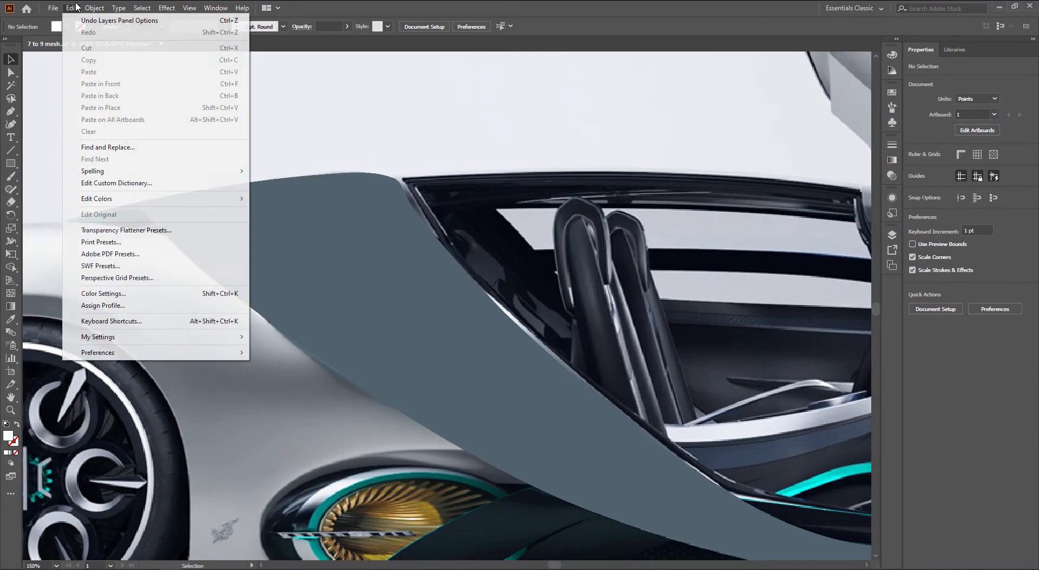
left_click(110, 322)
left_click(466, 140)
left_click(467, 152)
left_click(561, 432)
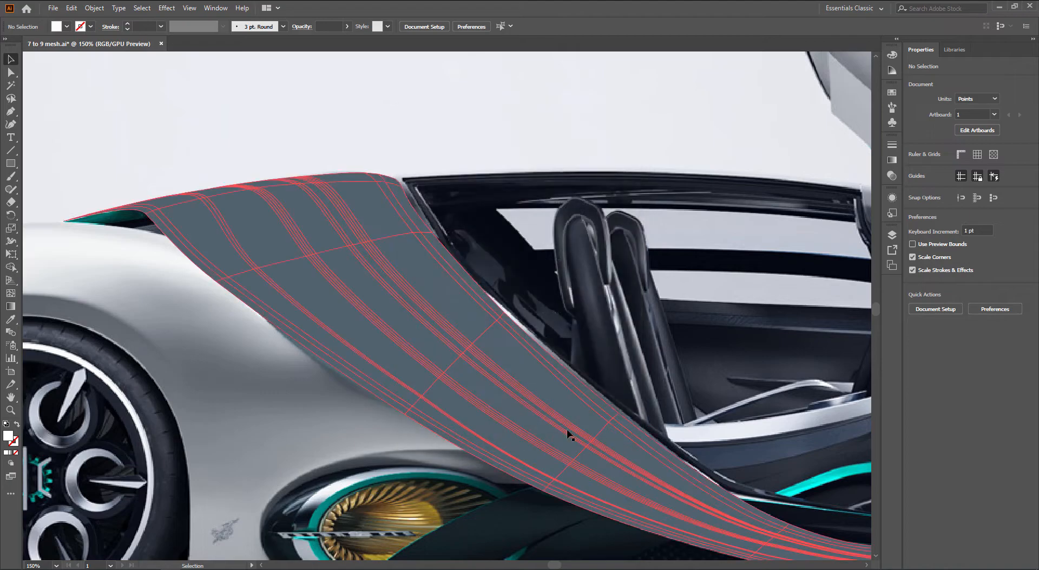
Step: Show the Navigator, enlarge it until the whole car preview is large, and place it over the right part of the artwork
left_click(215, 8)
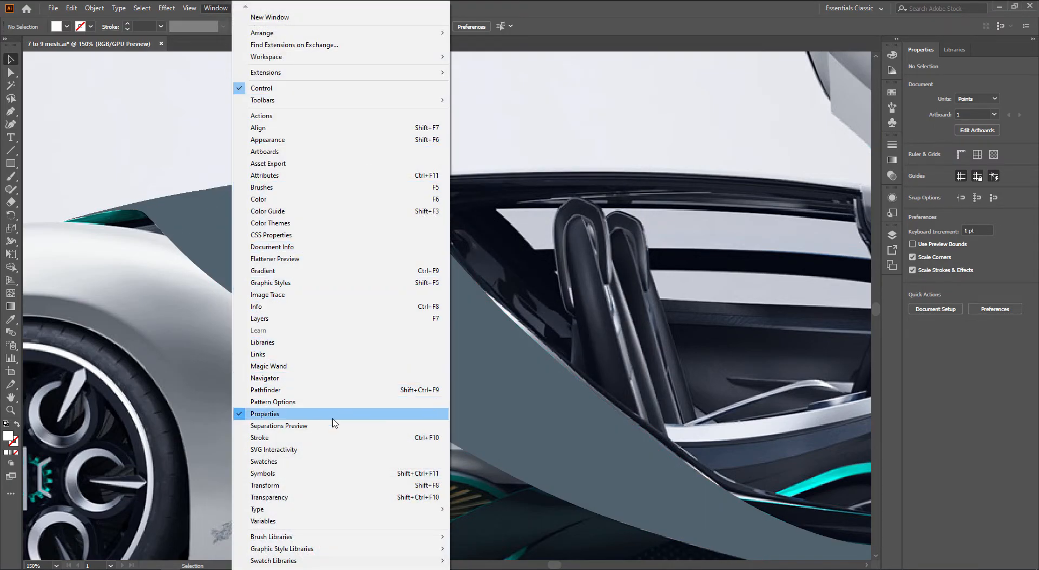
left_click(417, 379)
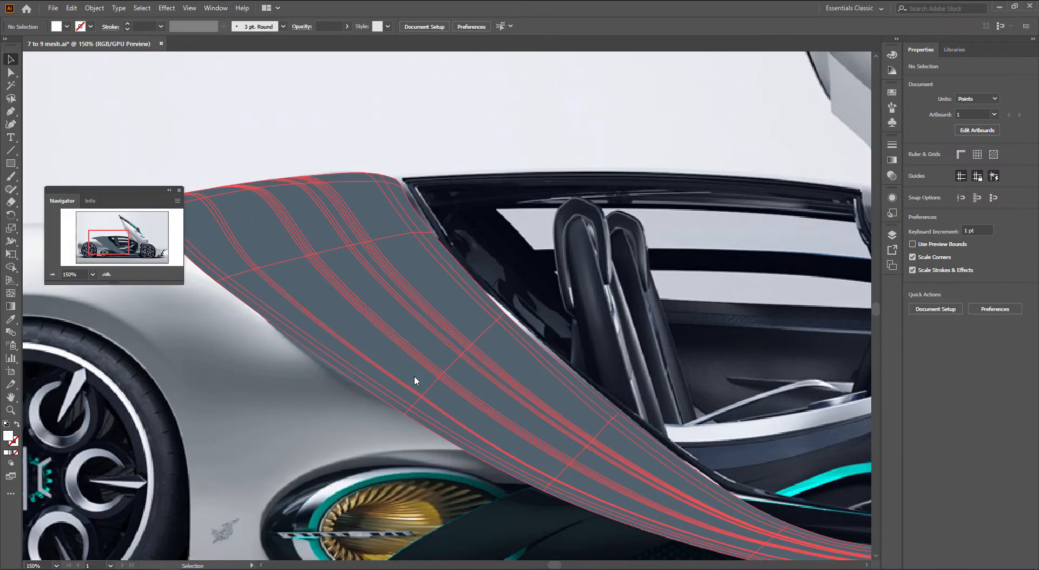
left_click_drag(115, 188, 769, 67)
left_click_drag(701, 162, 125, 549)
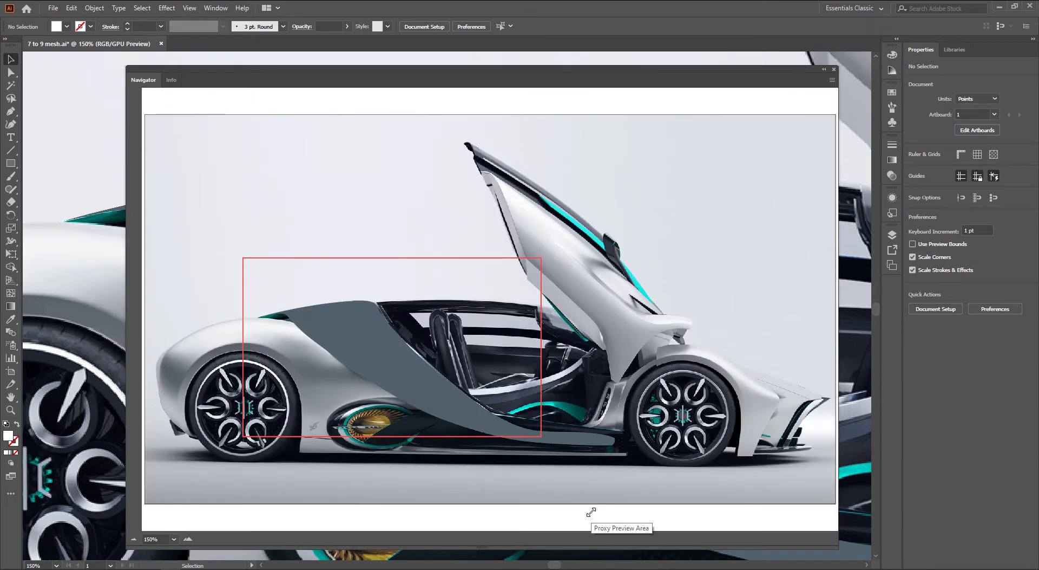
left_click_drag(379, 66, 569, 5)
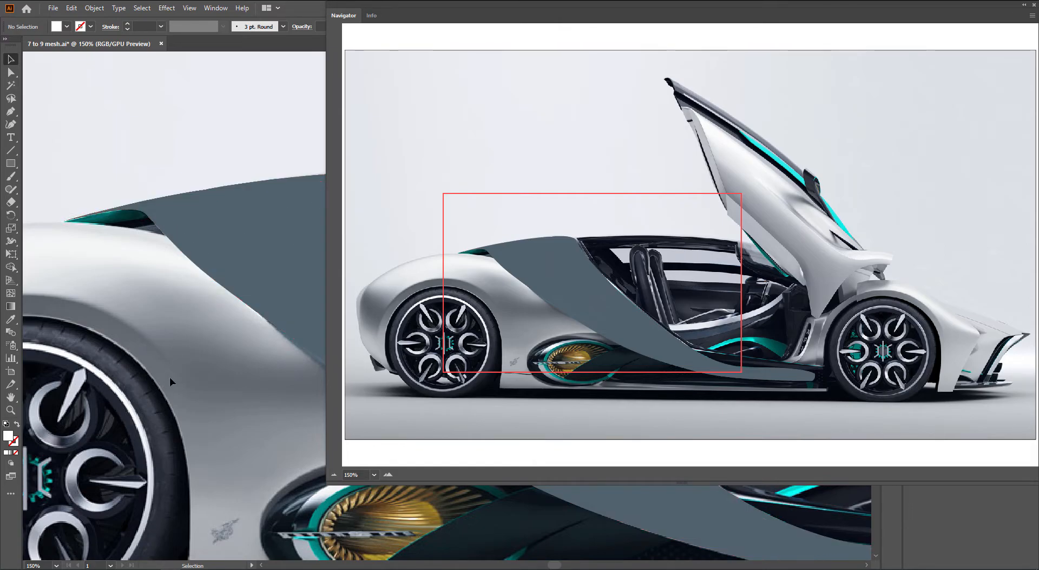
Step: Open the Keyboard Shortcuts settings, find the Eyedropper tool with "eye" and assign it the shortcut S
left_click(77, 9)
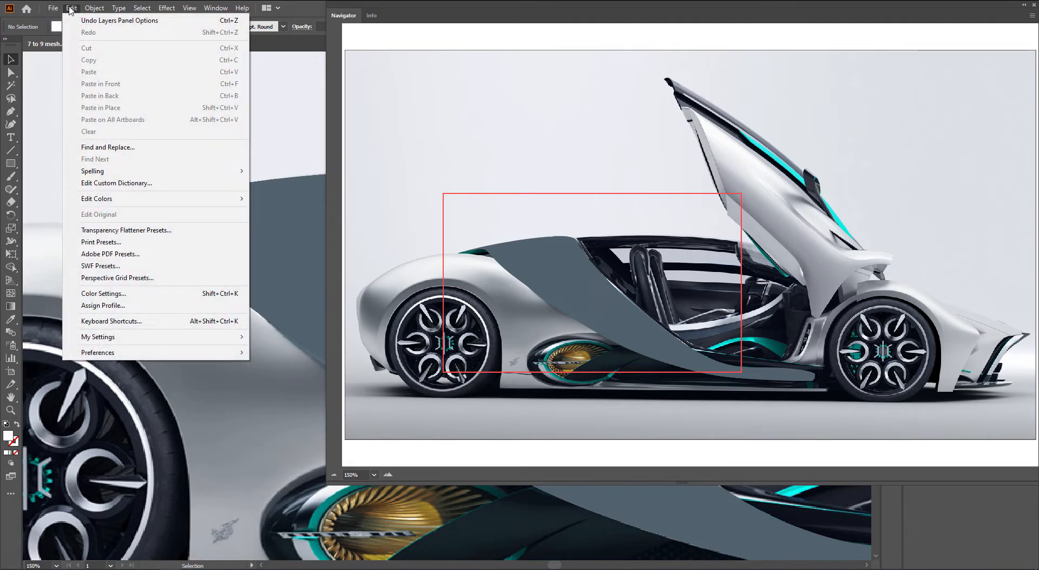
left_click(126, 322)
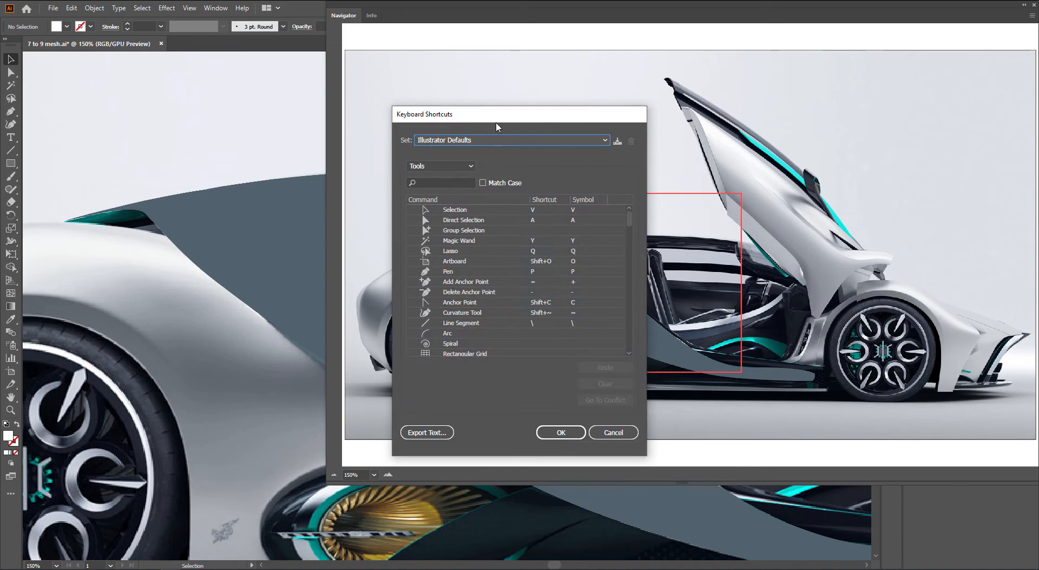
left_click_drag(497, 114, 260, 83)
left_click(216, 153)
type("eye")
left_click(227, 183)
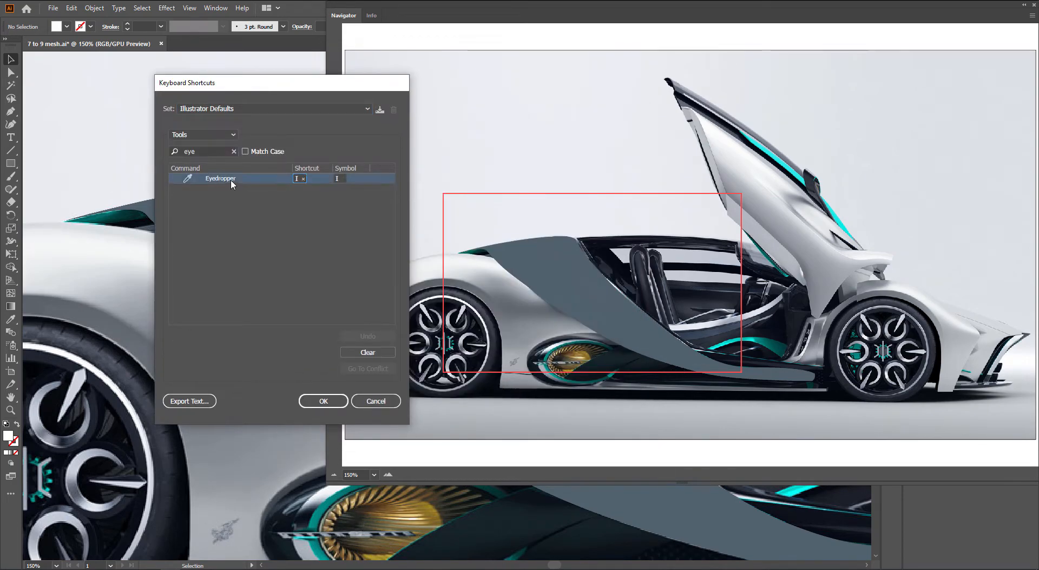
key("s")
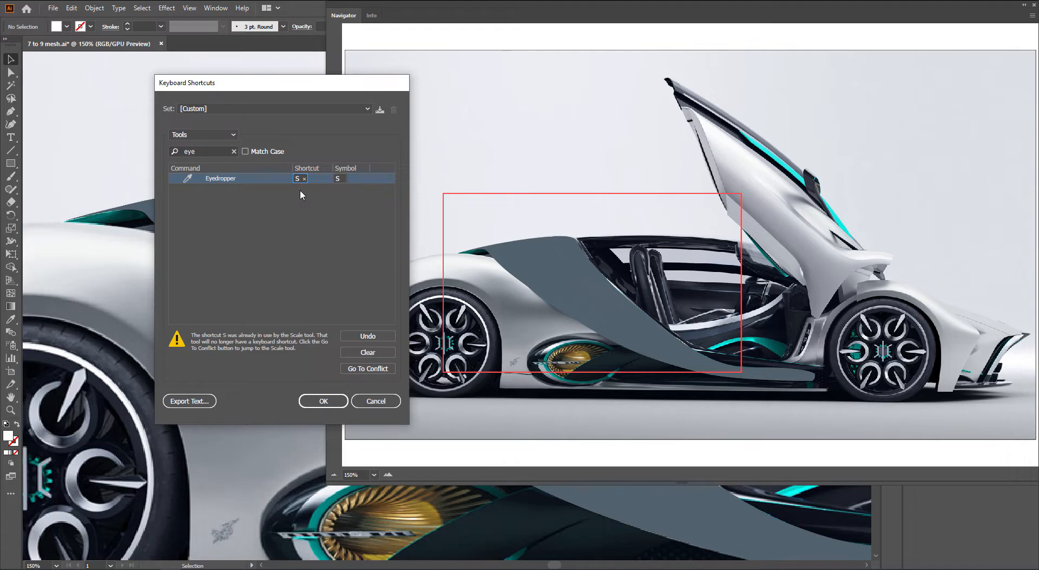
Step: Search the menu commands for "nav" and assign Shift+Ctrl+A to the Navigator command
left_click(213, 136)
left_click(203, 152)
left_click(204, 152)
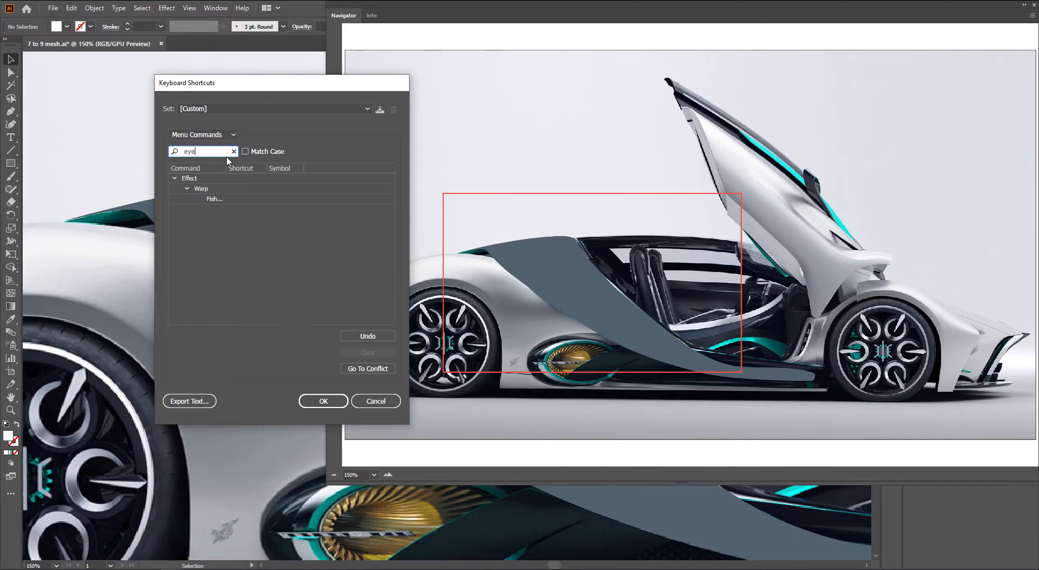
left_click(234, 152)
type("nav")
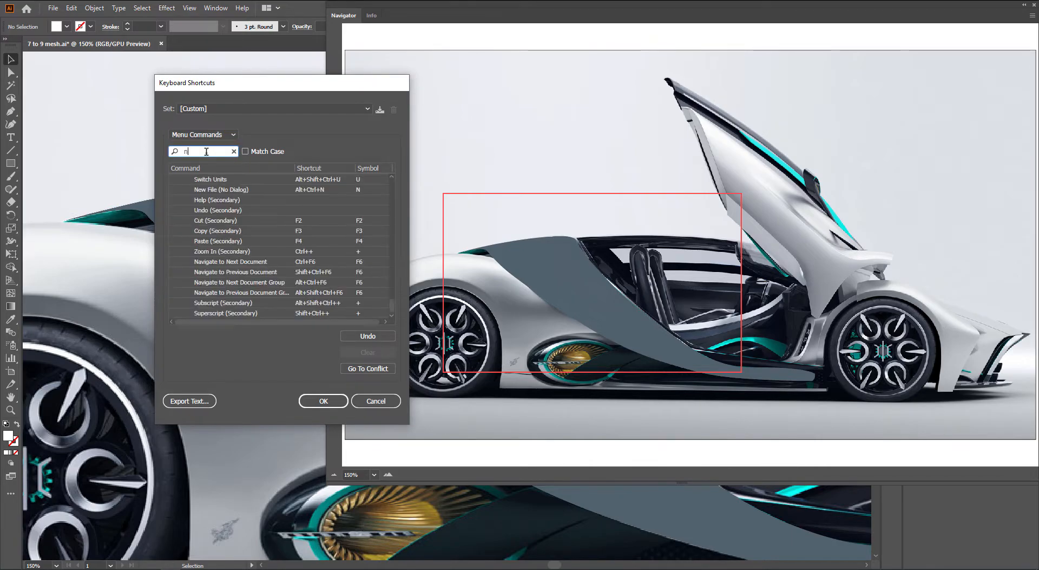
left_click(226, 189)
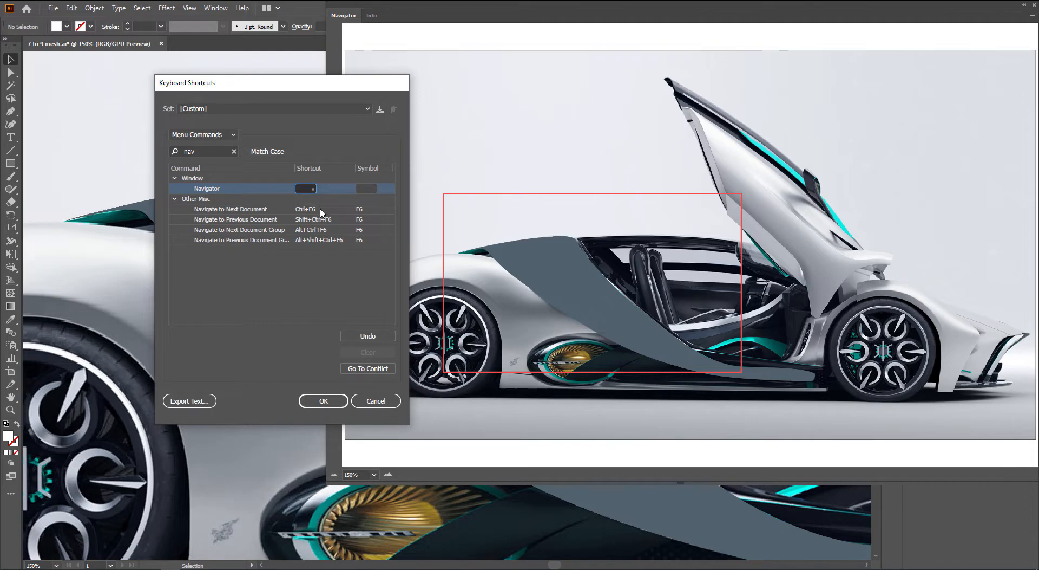
key("ctrl+shift+a")
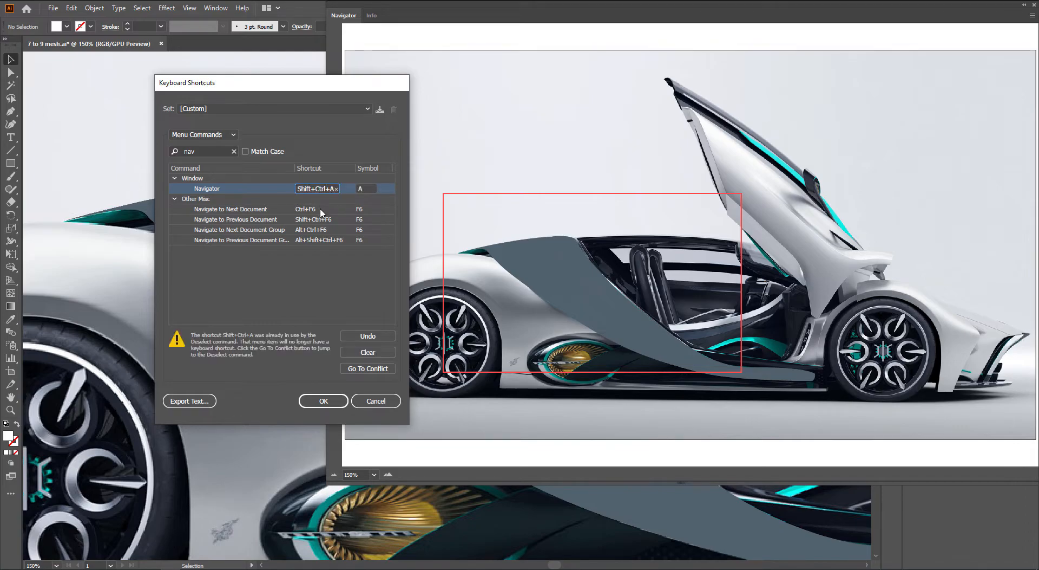
Step: Confirm the custom shortcuts and save them as a keyset named asdsad
left_click(331, 400)
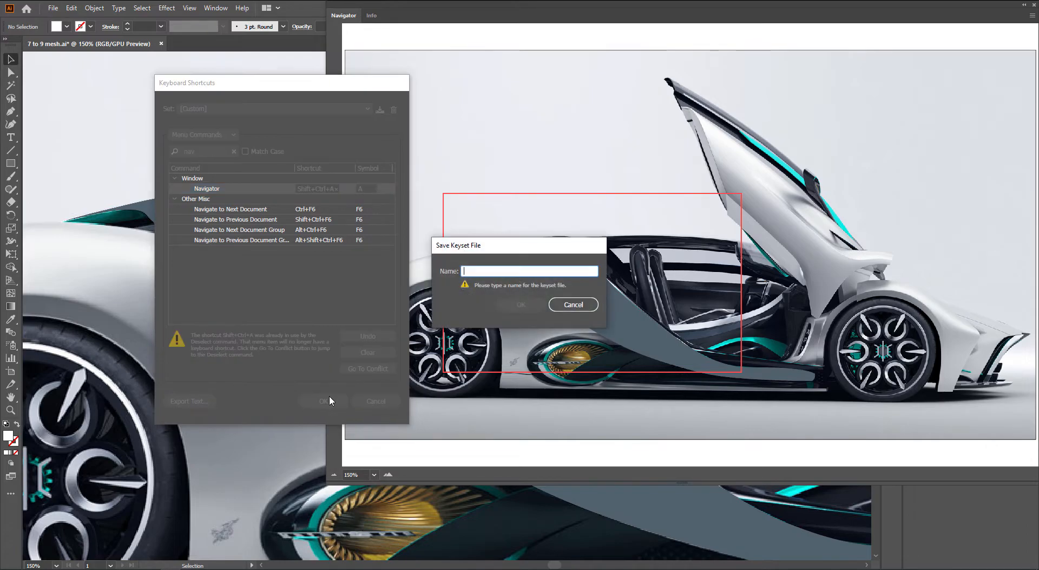
type("andrej1")
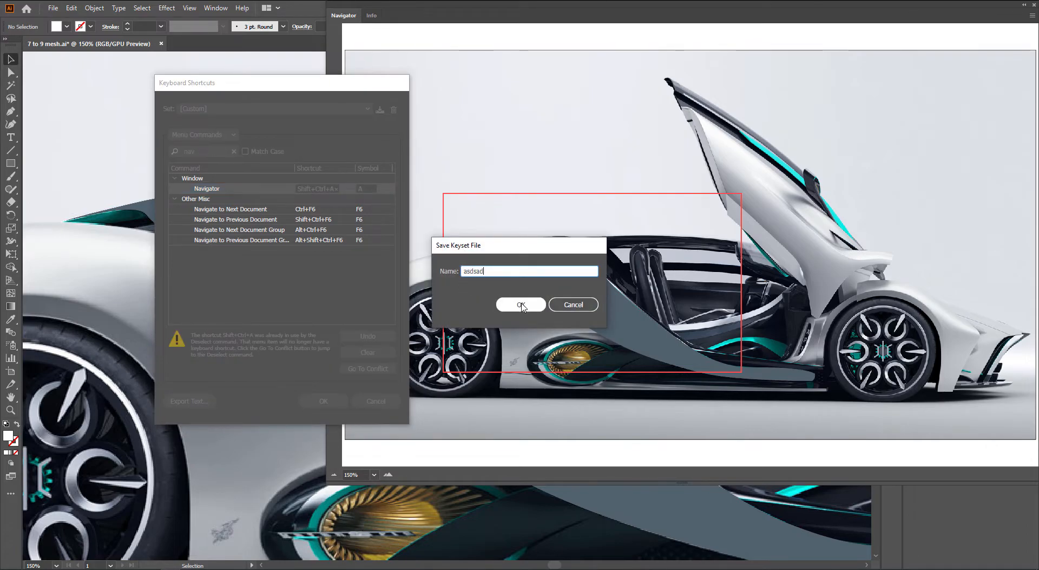
left_click(528, 302)
Step: Test the tool and Navigator shortcuts and display the artwork full screen with the Navigator shown over it
key("a")
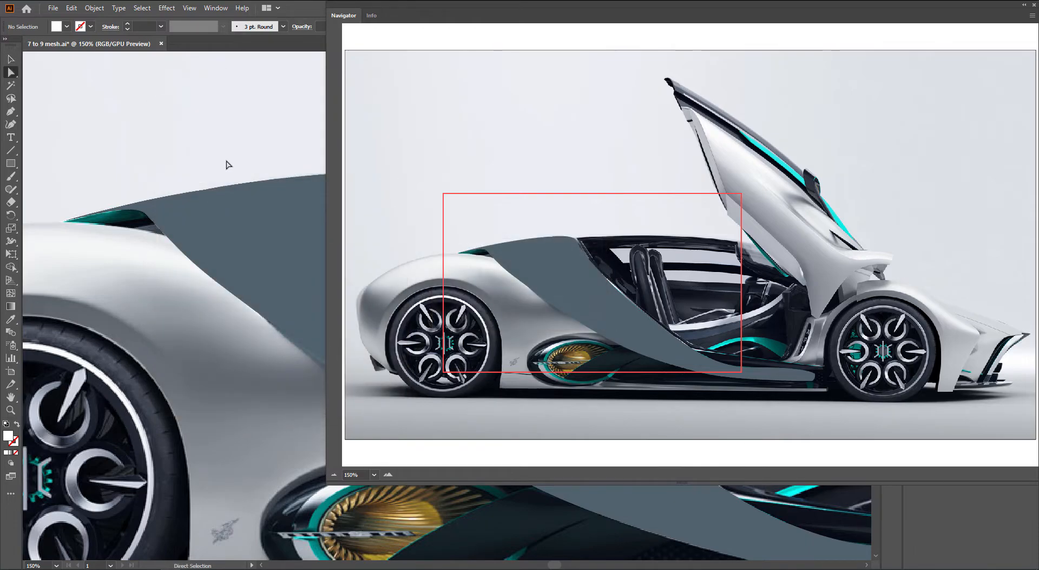
key("i")
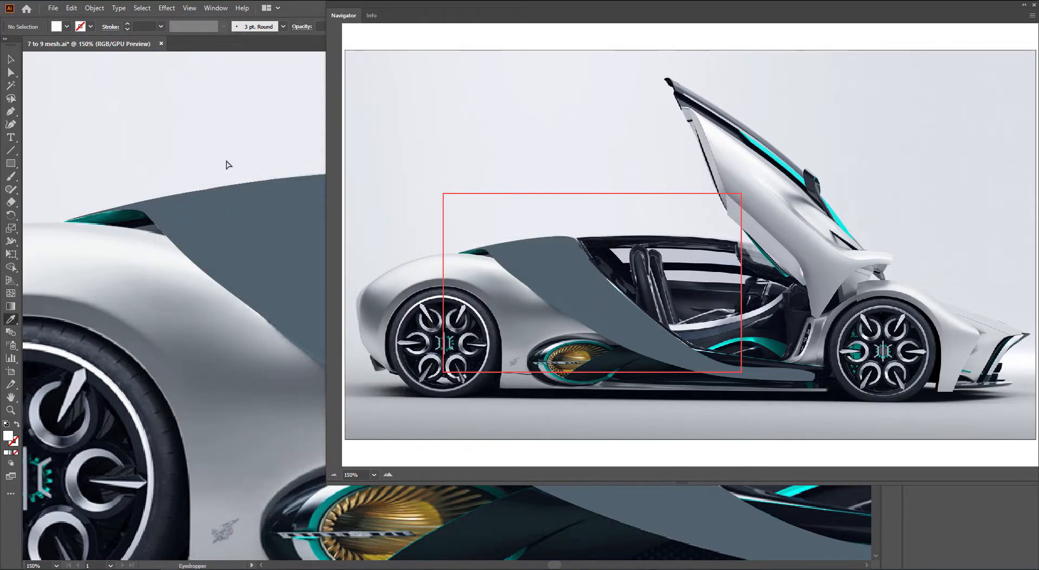
key("ctrl+n")
key("ctrl+n")
key("ctrl+n")
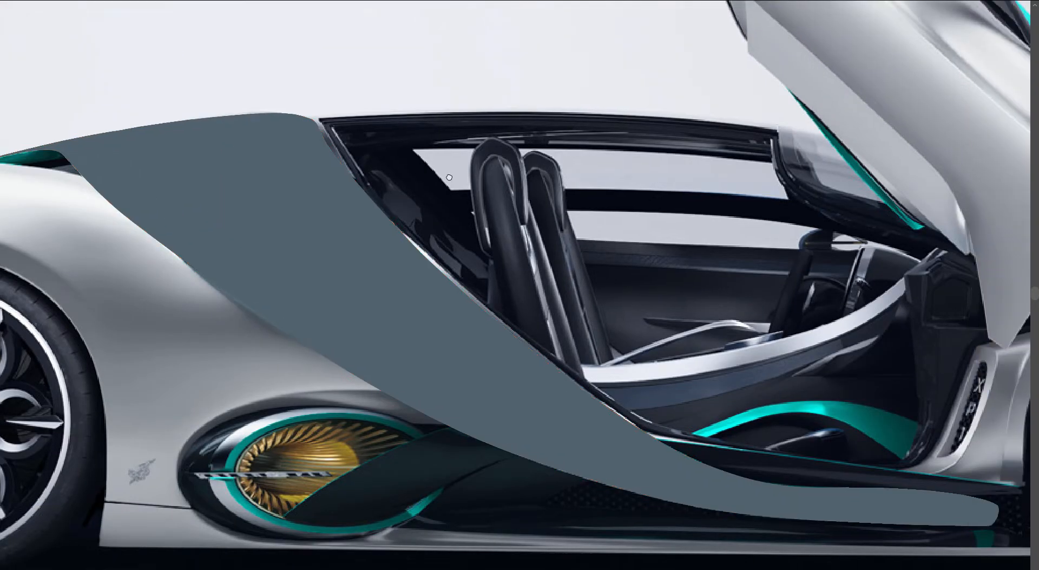
left_click_drag(450, 177, 409, 188)
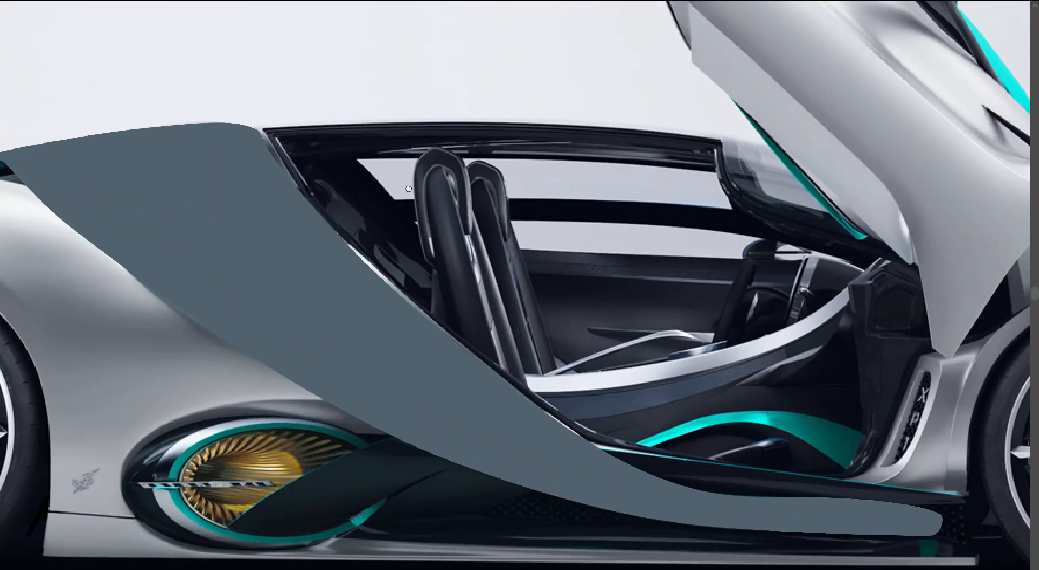
key("ctrl+n")
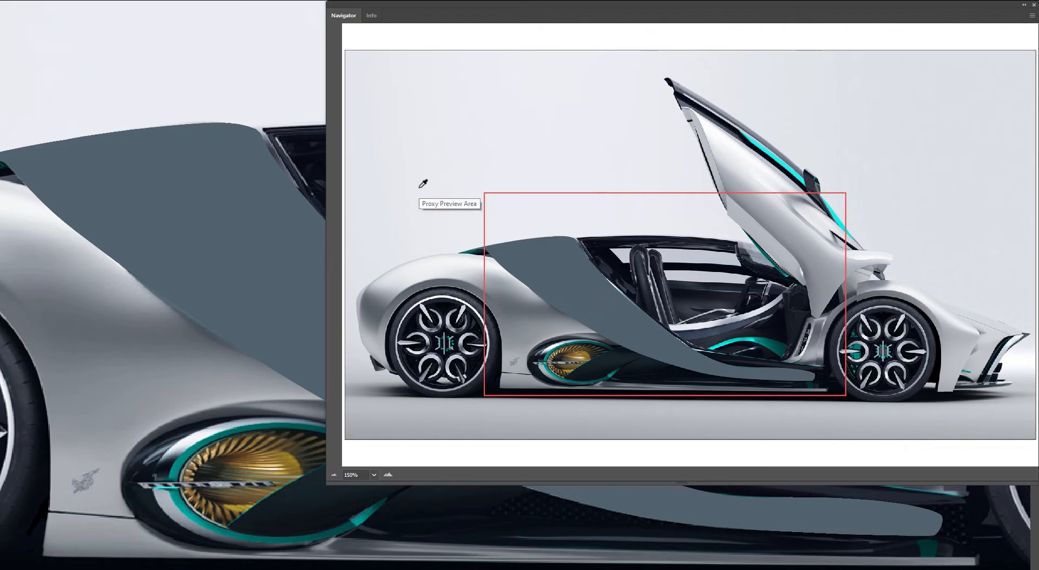
Step: Zoom the artwork to 200% through the Navigator and shrink the Navigator to uncover more of the body panel
left_click_drag(217, 199, 214, 233)
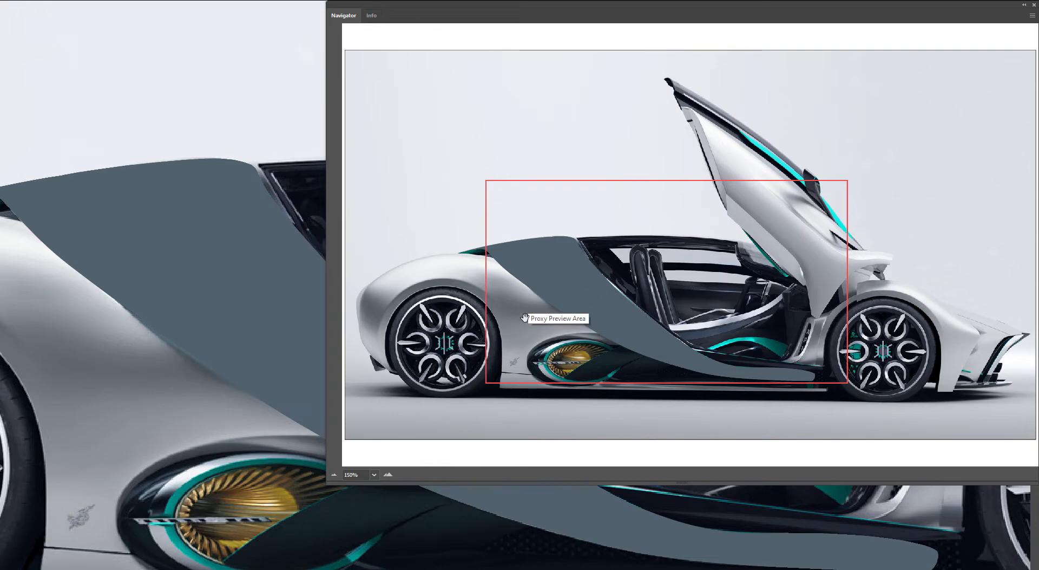
left_click(374, 475)
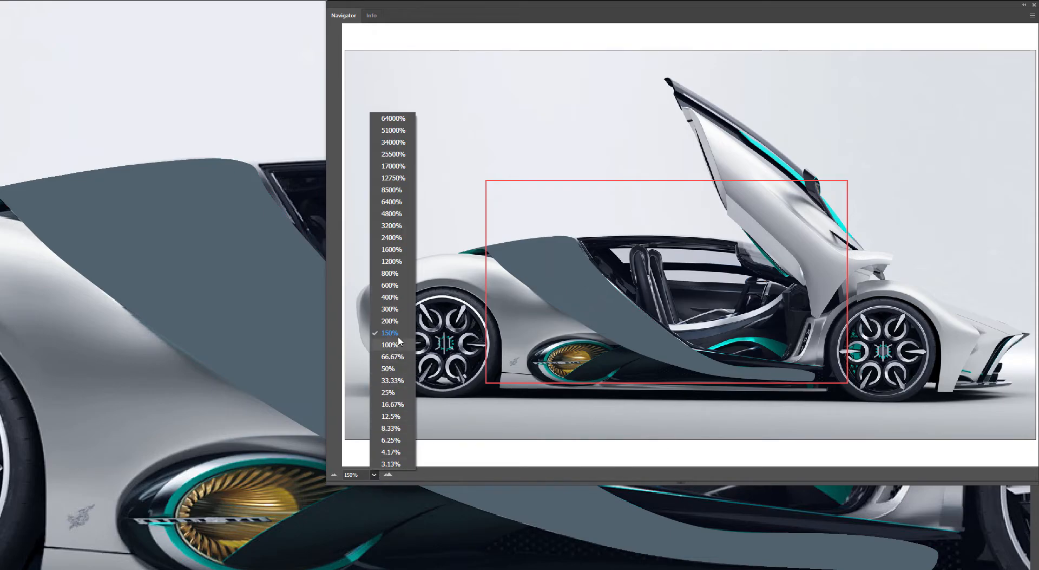
left_click(400, 320)
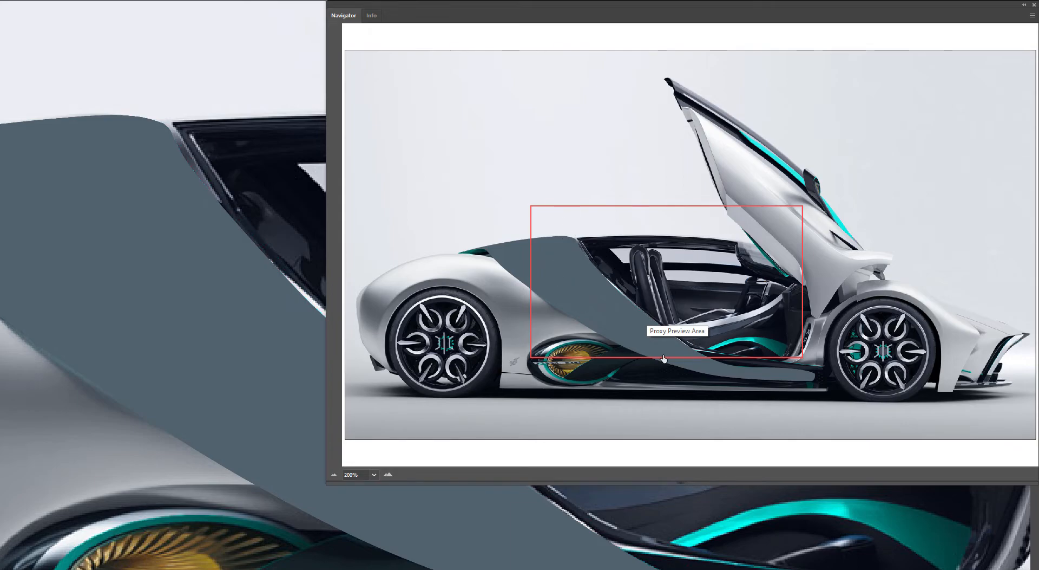
left_click_drag(712, 482, 706, 415)
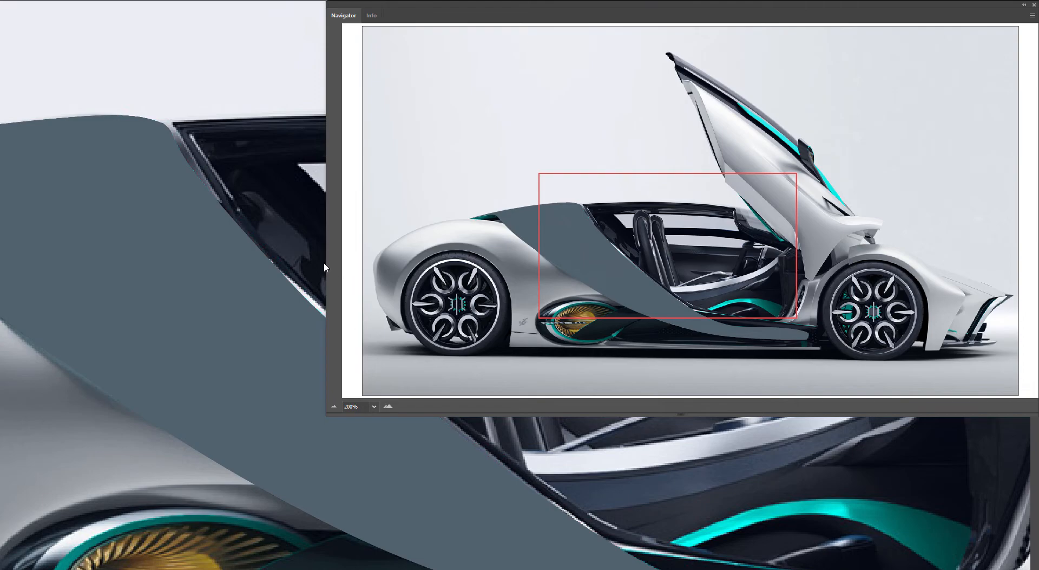
left_click_drag(327, 262, 371, 262)
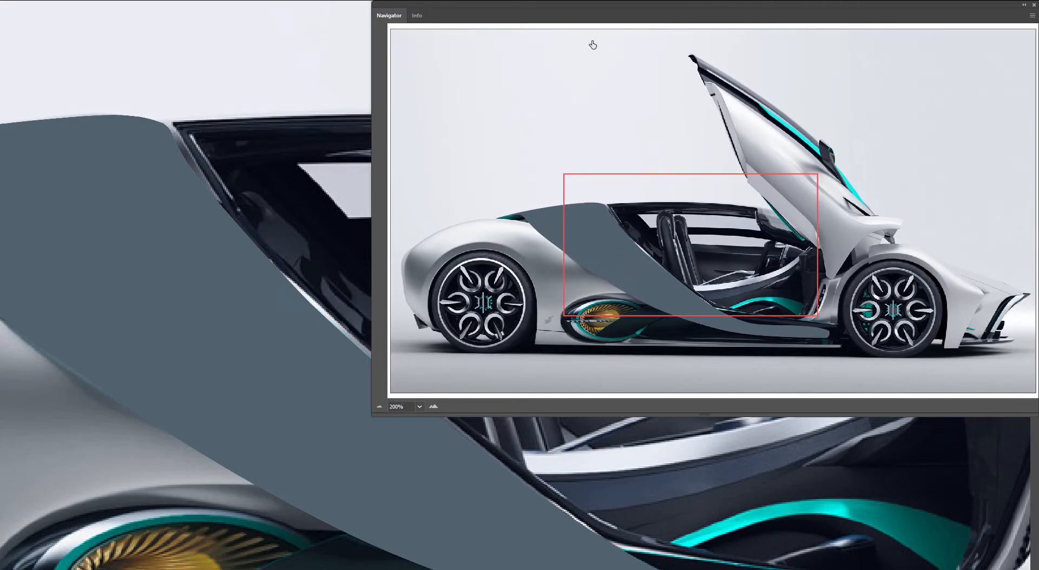
Step: Show the layer list and switch Layer 4 to outline display so the reference photo is visible beneath the mesh
left_click_drag(128, 236, 252, 320)
key("F7")
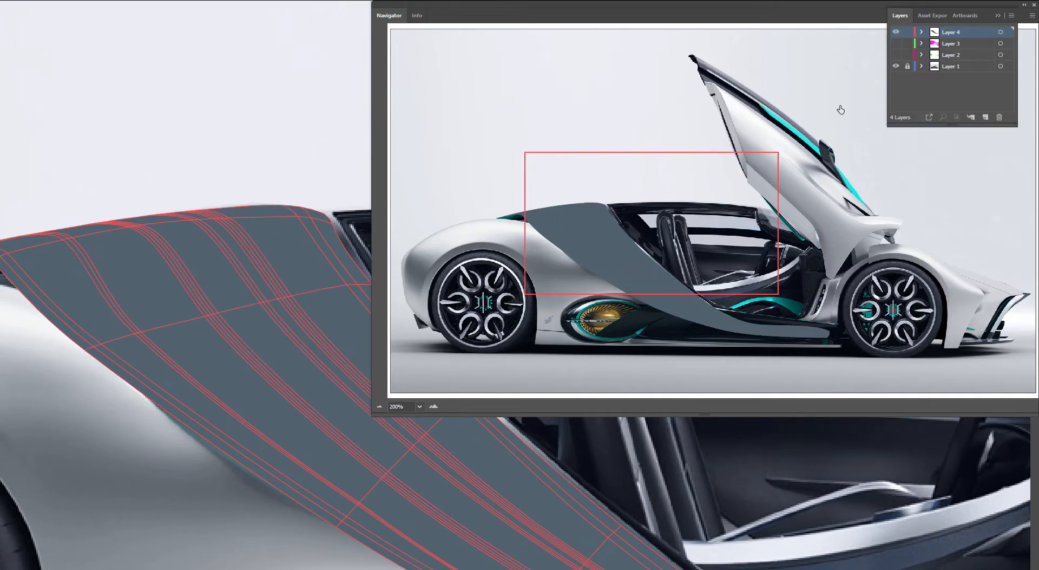
left_click(896, 33)
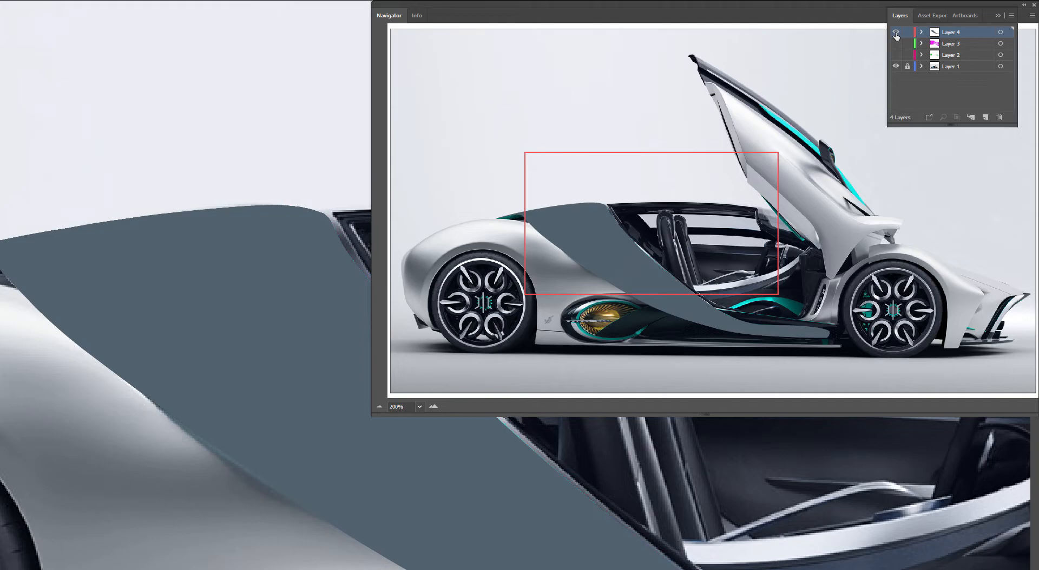
left_click(896, 33)
left_click(273, 253)
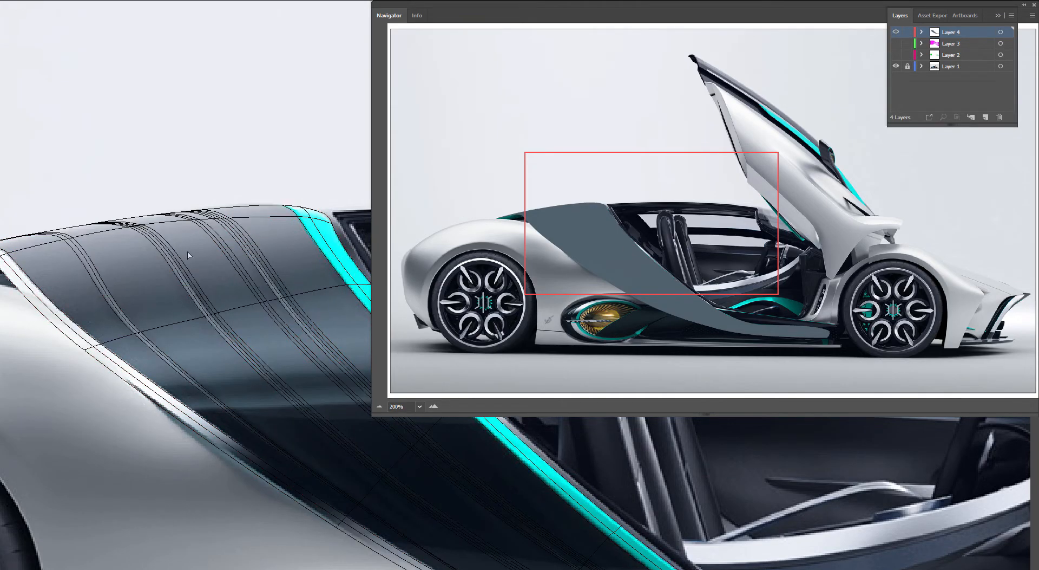
key("ctrl+a")
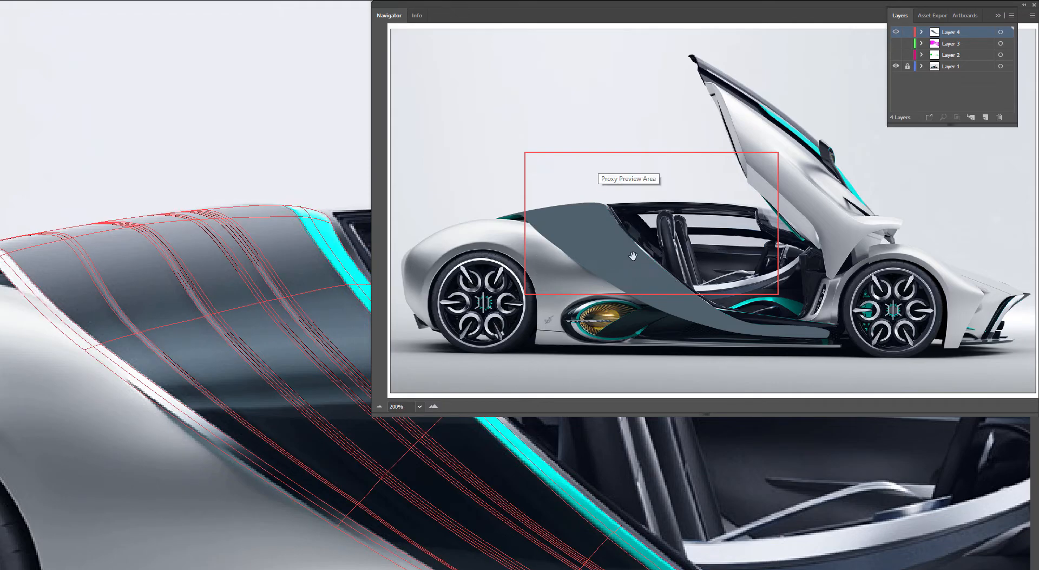
left_click(192, 331)
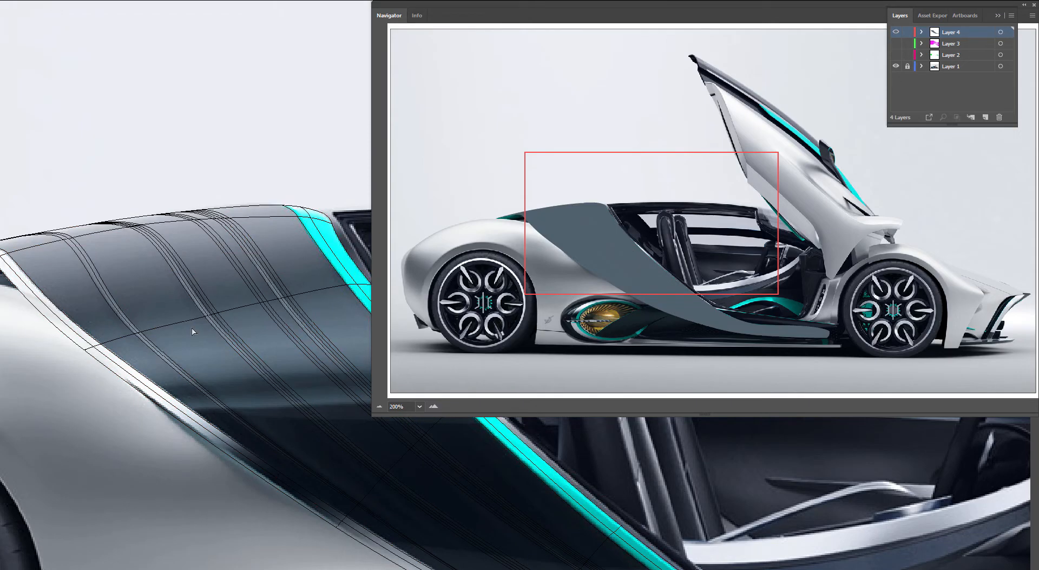
Step: Select the first mesh points of the upper cross line at the panel's white rim and sample the photo's colours onto them
scroll(76, 365, "up", 1)
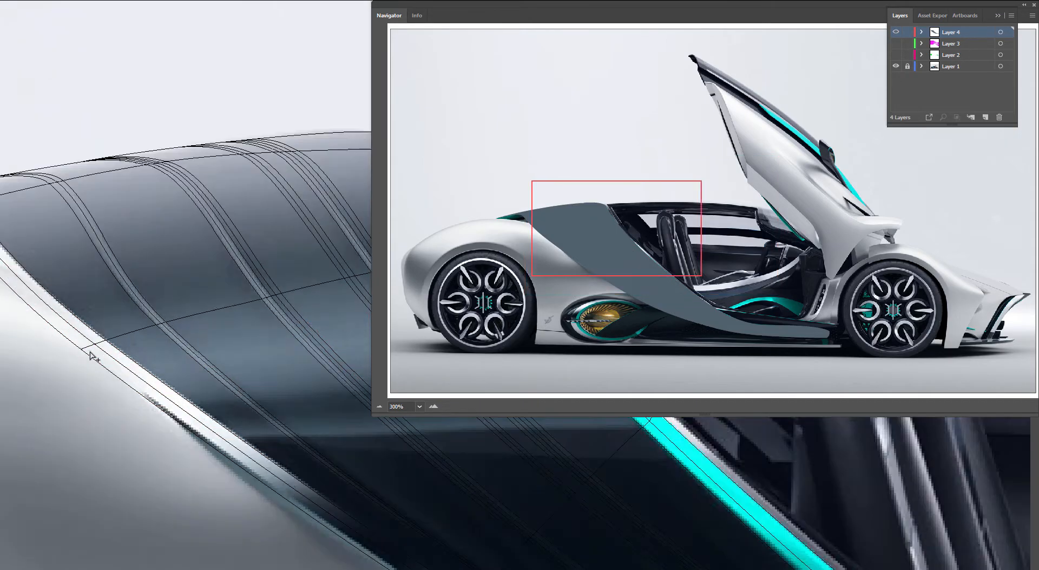
left_click(84, 356)
key("i")
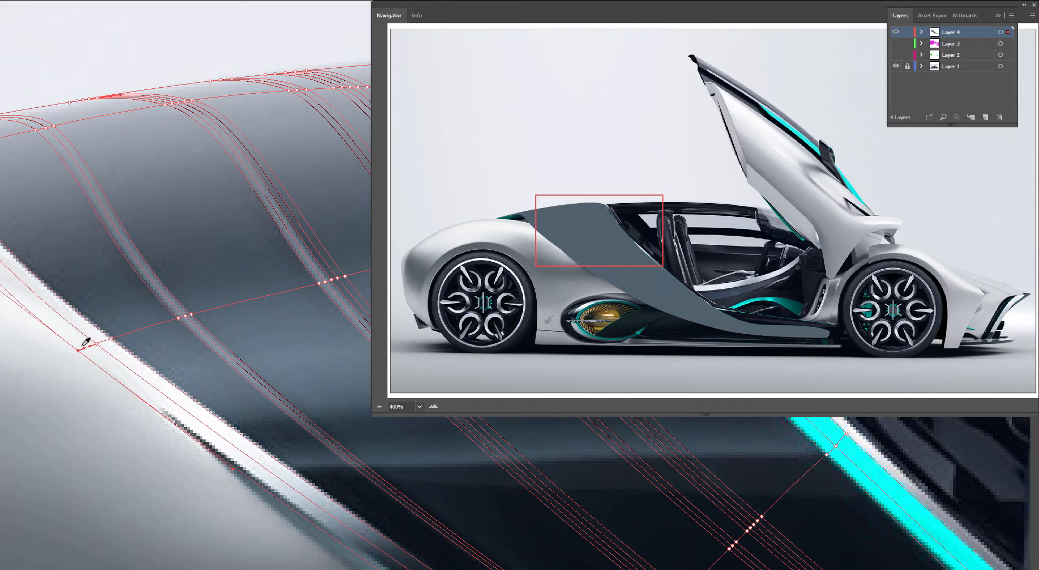
key("a")
left_click(95, 343)
key("i")
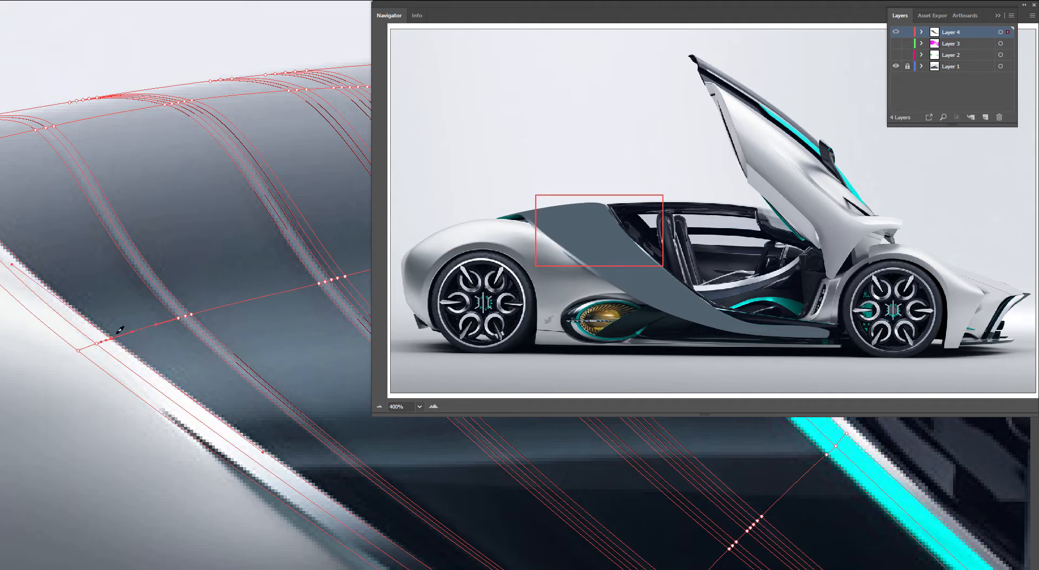
Step: Sample the photo's colours onto the three cross-line mesh points at the first light streak
left_click(176, 318)
left_click(184, 317, "ctrl")
left_click(192, 315, "ctrl")
Step: Sample the photo's colours onto the cluster of cross-line mesh points at the second light streak
left_click(320, 287, "ctrl")
scroll(333, 297, "up", 1)
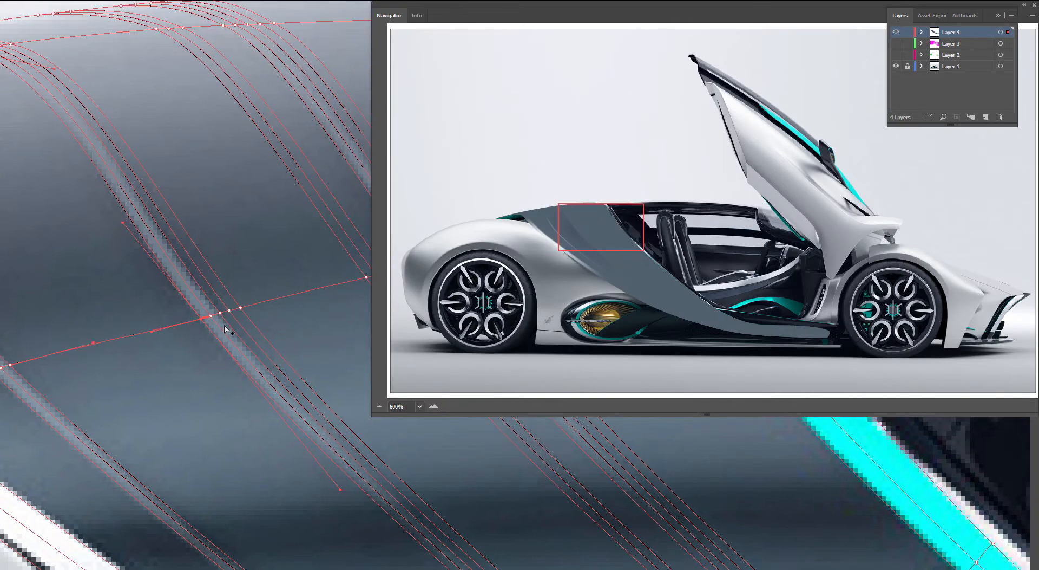
scroll(224, 325, "down", 1)
scroll(217, 325, "up", 1)
left_click(214, 314, "ctrl")
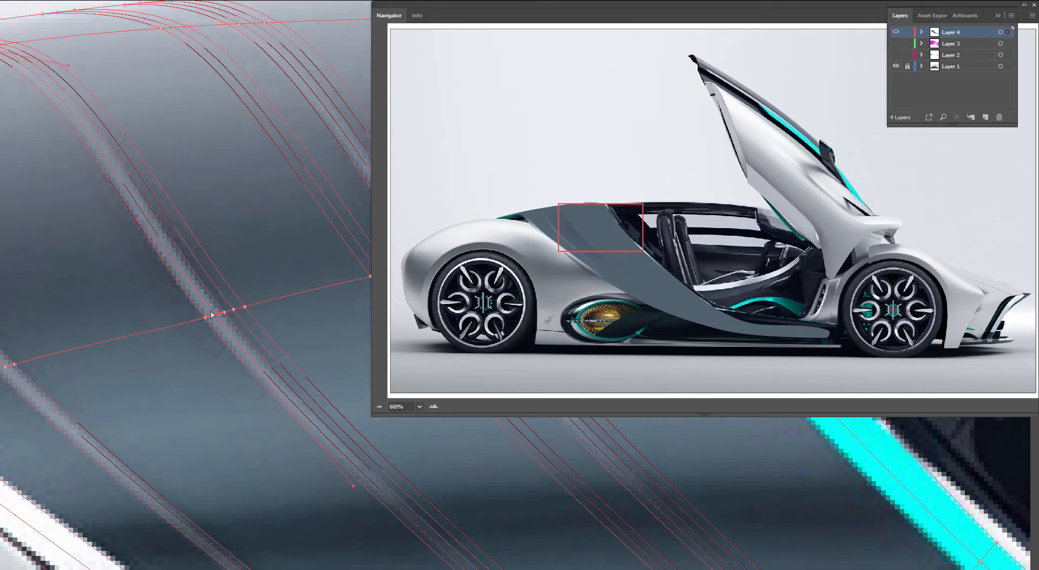
left_click_drag(233, 309, 236, 301)
left_click(246, 308)
Step: Sample the photo's colours onto the upper cross line's cluster of mesh points at the third light streak
left_click_drag(315, 299, 222, 297)
left_click(249, 299)
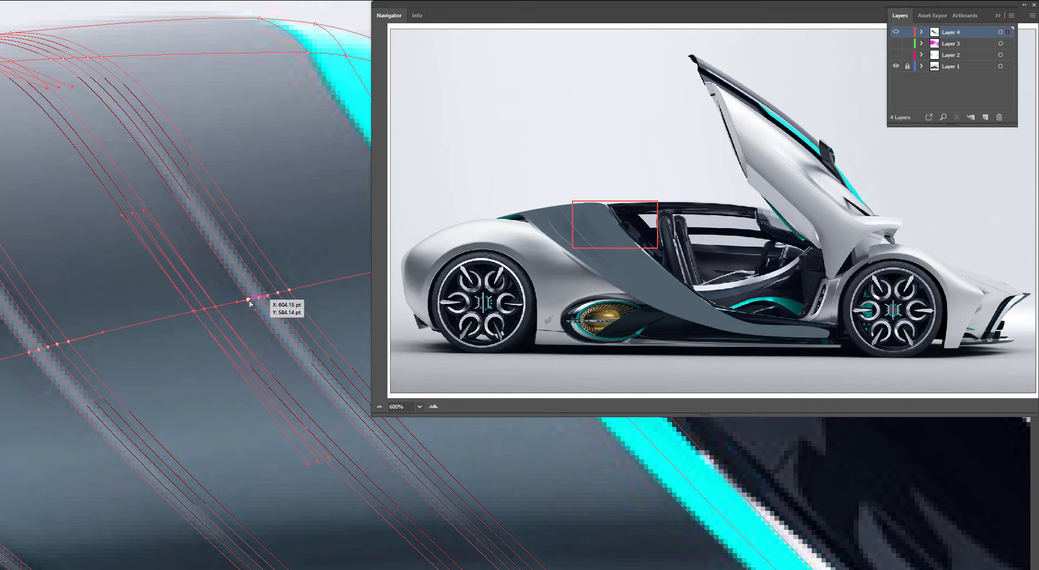
left_click(259, 298)
key("i")
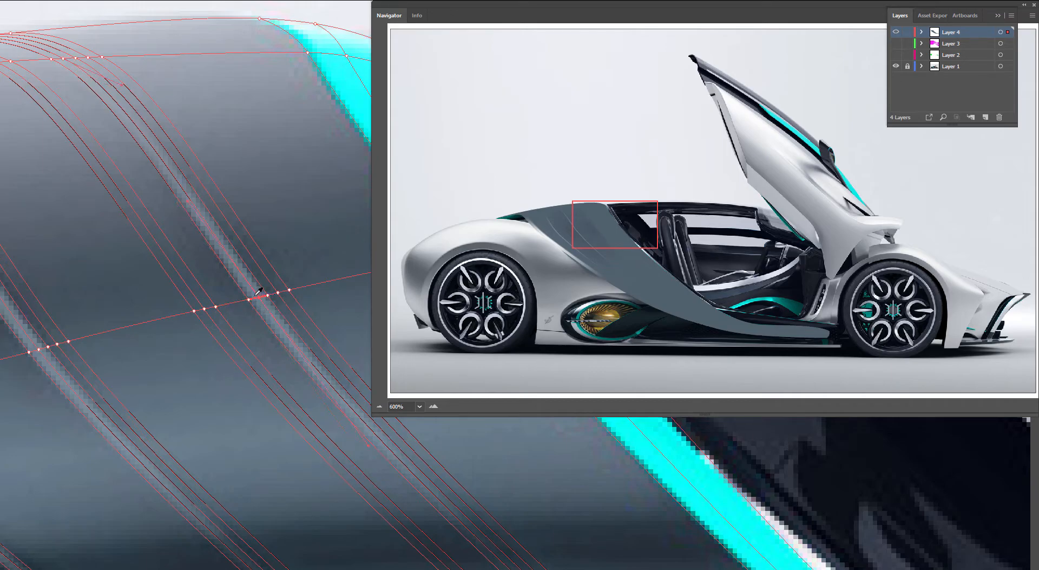
left_click(268, 296)
key("i")
left_click(278, 294)
key("i")
key("i")
left_click_drag(301, 293, 221, 301)
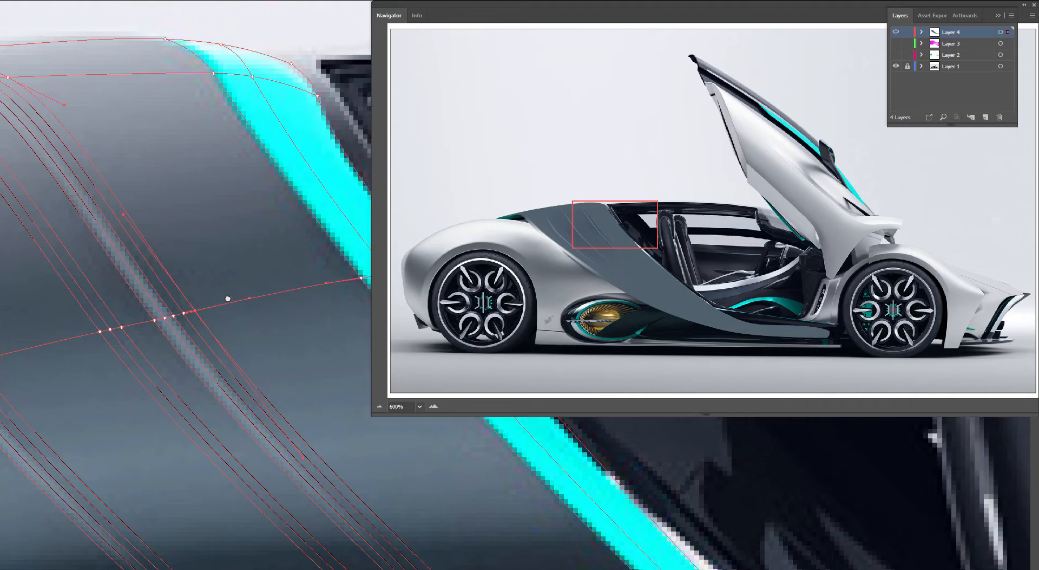
Step: Sample the photo's colours onto the upper cross line's mesh points across the bright cyan trim
left_click_drag(284, 289, 162, 310)
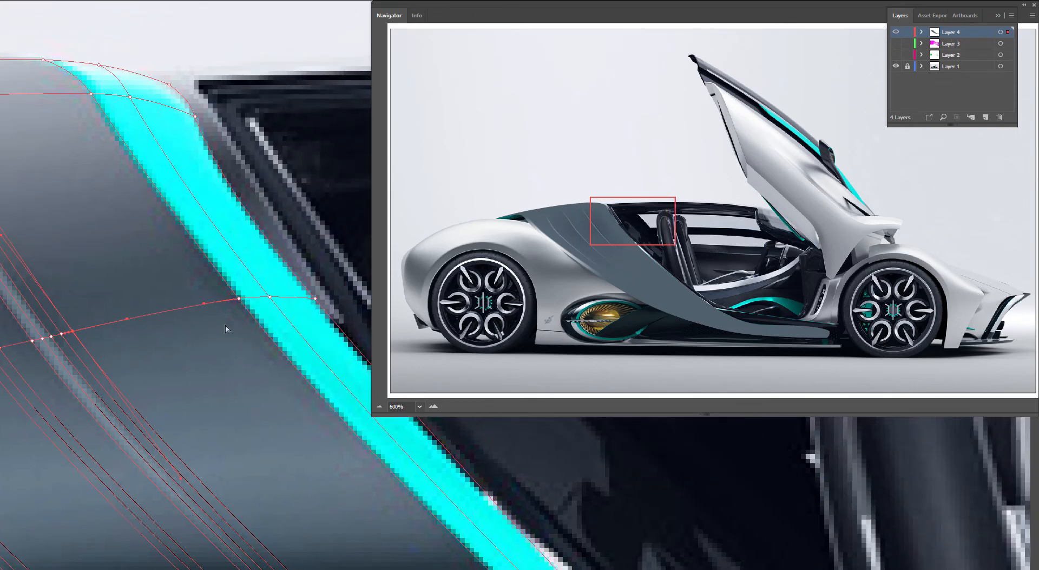
left_click_drag(246, 289, 246, 289)
left_click(229, 299)
left_click(270, 297)
left_click_drag(310, 305, 310, 306)
Step: Sample the photo's colours onto the mesh points at the roof end of the cyan trim
left_click_drag(124, 228, 156, 356)
left_click_drag(247, 209, 222, 254)
key("i")
left_click(210, 249)
left_click_drag(159, 219, 181, 236)
left_click_drag(119, 219, 136, 231)
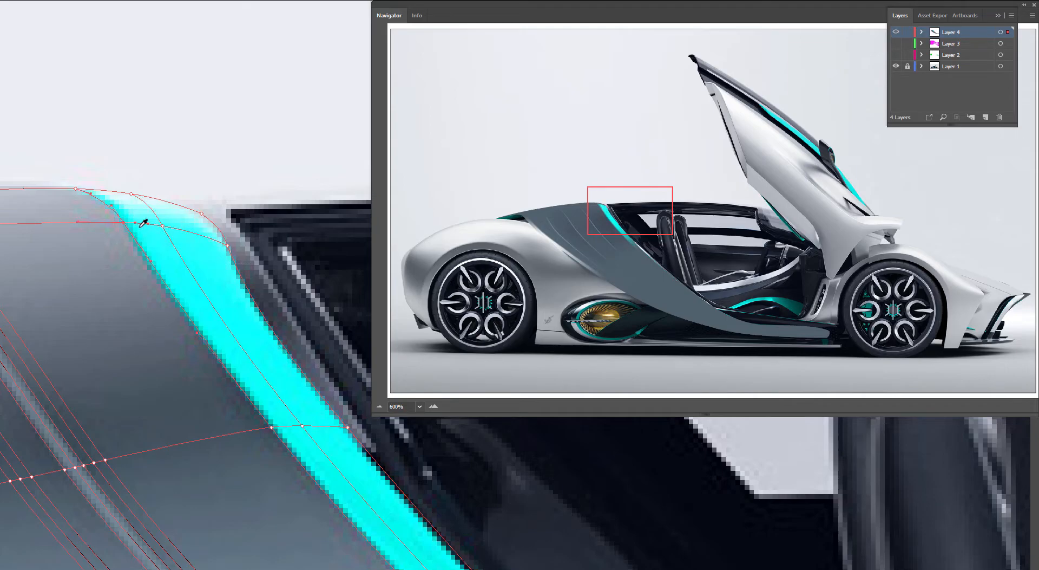
left_click_drag(108, 168, 55, 201)
left_click(71, 199)
left_click_drag(148, 175, 125, 202)
left_click_drag(228, 187, 192, 218)
Step: Sample the cyan trim's colours onto the trim mesh points of the next cross line down the panel
key("a")
left_click_drag(240, 323, 73, 200)
left_click_drag(210, 284, 115, 301)
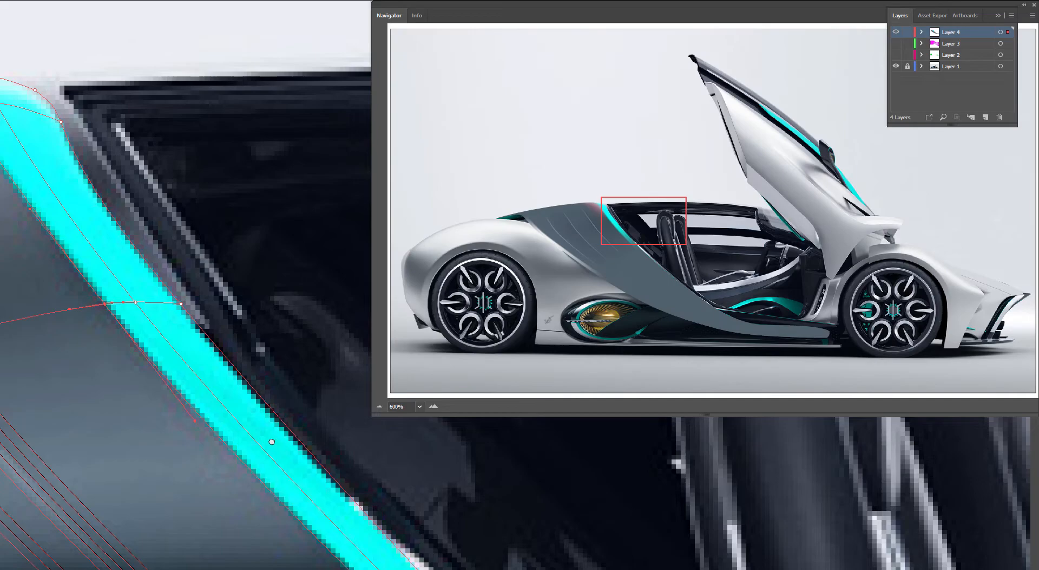
left_click_drag(275, 444, 141, 281)
left_click_drag(252, 391, 180, 303)
left_click_drag(269, 341, 246, 388)
left_click_drag(242, 428, 220, 403)
left_click_drag(85, 383, 319, 433)
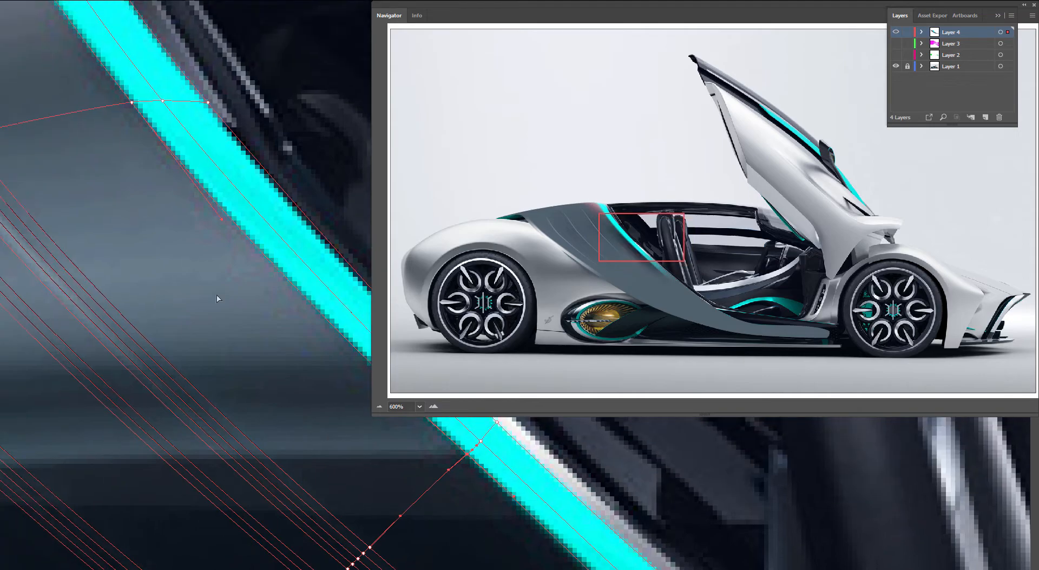
Step: Sample the photo's dark colours onto the second cross line's streak point clusters below the cyan trim
left_click_drag(167, 283, 58, 211)
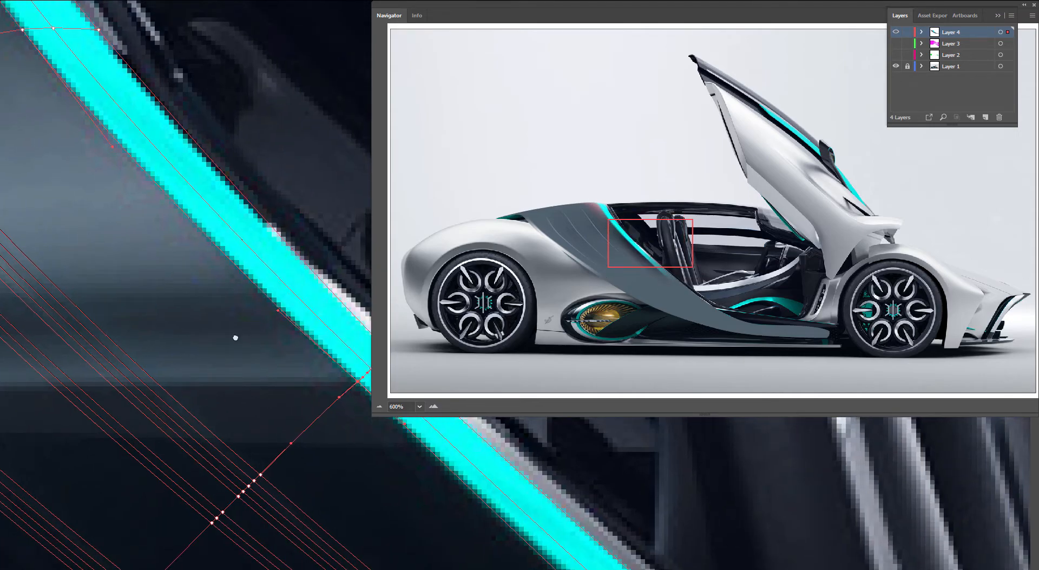
left_click_drag(251, 367, 185, 237)
left_click_drag(246, 335, 163, 349)
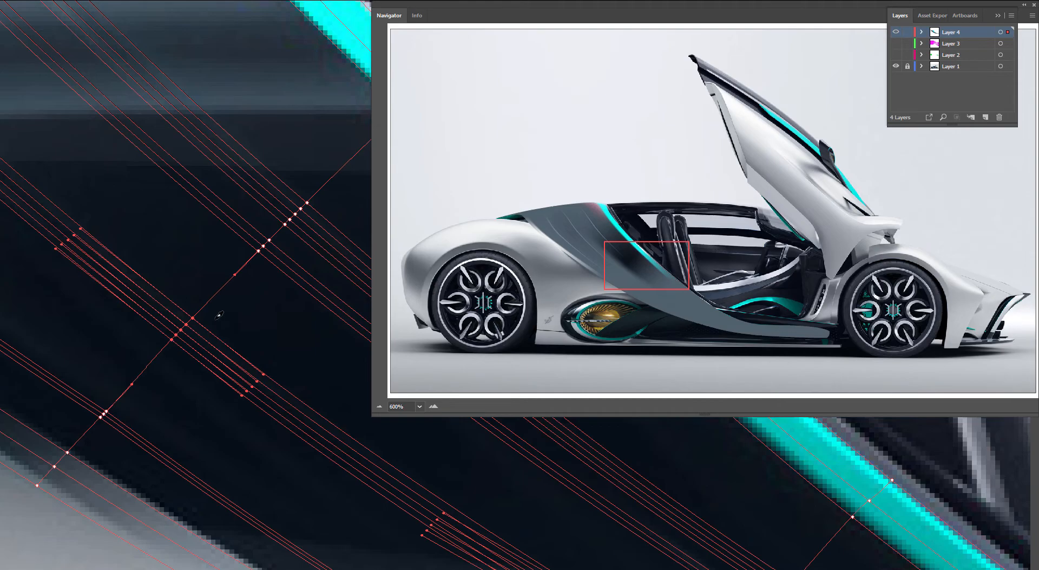
left_click(216, 318)
key("a")
left_click(215, 319)
left_click(198, 342)
left_click(192, 362)
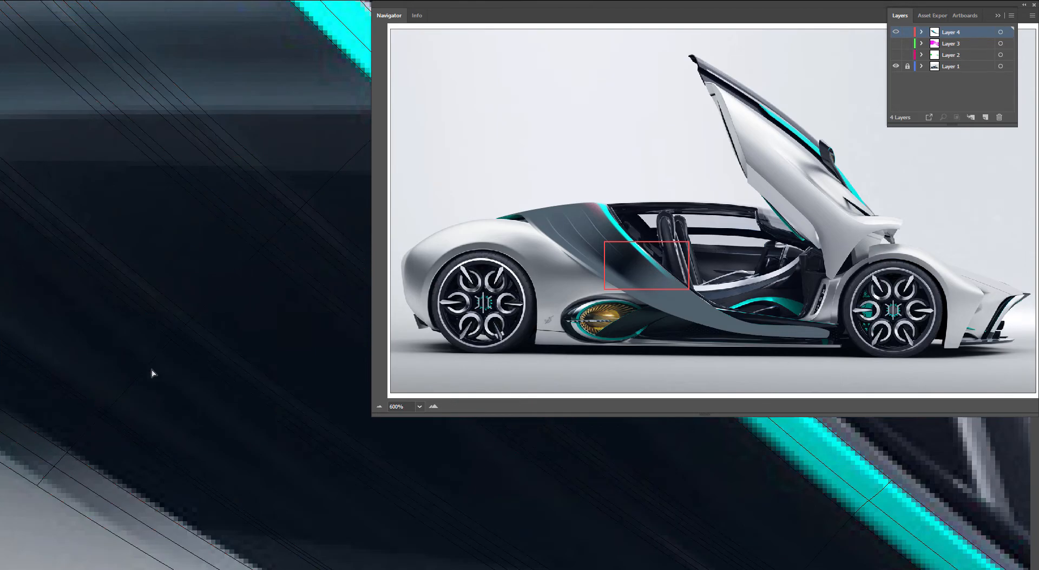
Step: Sample the photo's colours onto individual points of the second cross line's middle streak cluster
left_click_drag(132, 328, 279, 402)
left_click_drag(266, 341, 30, 120)
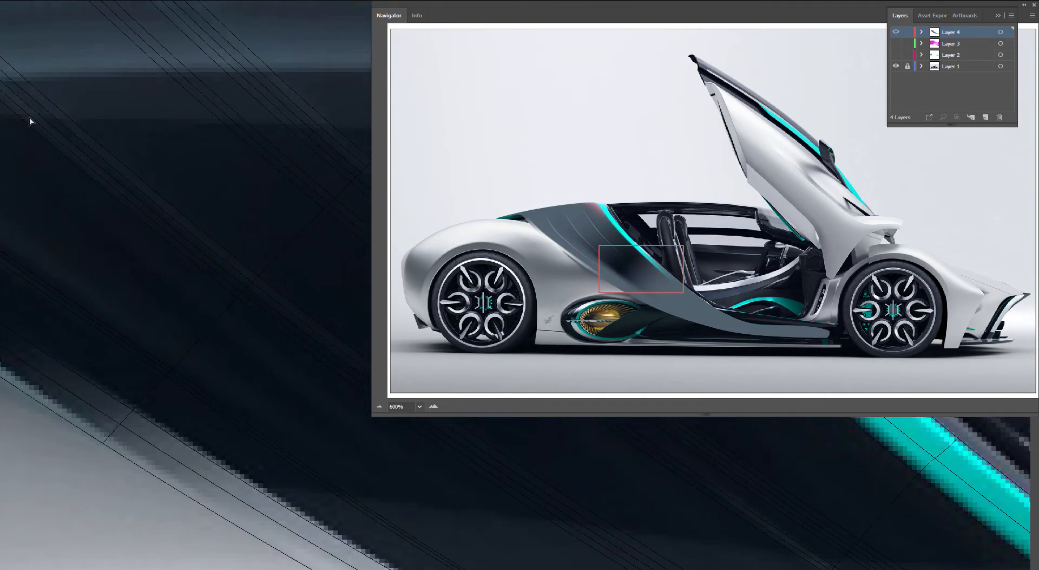
left_click(254, 282)
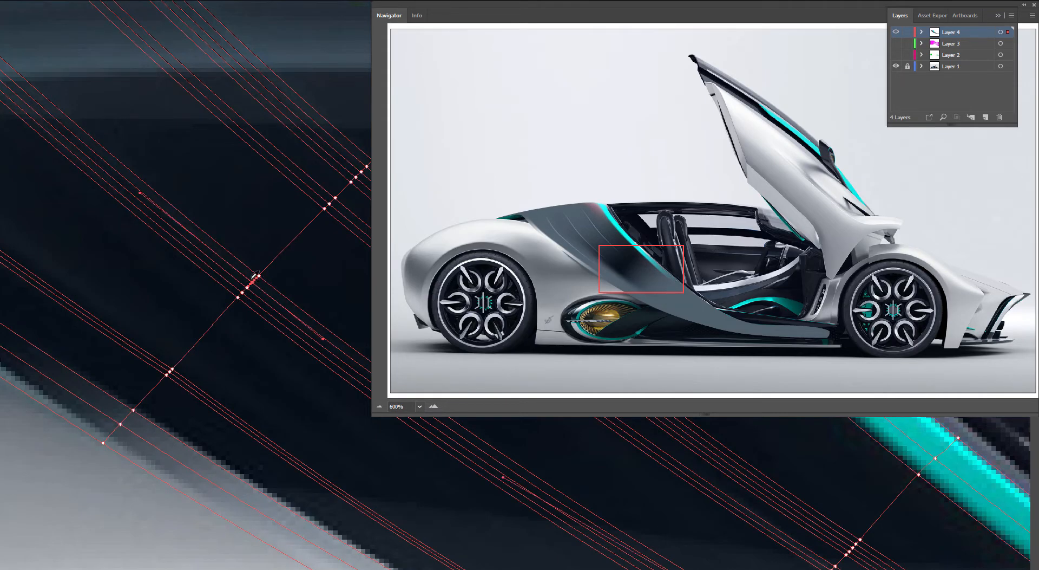
key("a")
left_click(335, 277)
left_click_drag(204, 196, 200, 188)
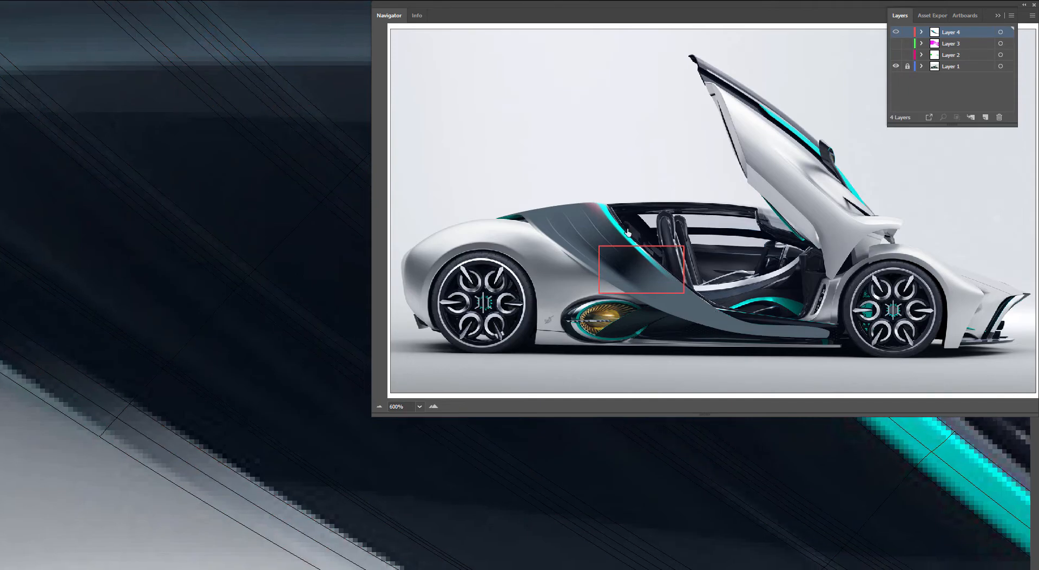
Step: Sample the photo's grey edge colours onto the second cross line's mesh points at the panel's lower rim
left_click_drag(166, 283, 228, 209)
left_click_drag(274, 279, 192, 329)
left_click(180, 343)
key("i")
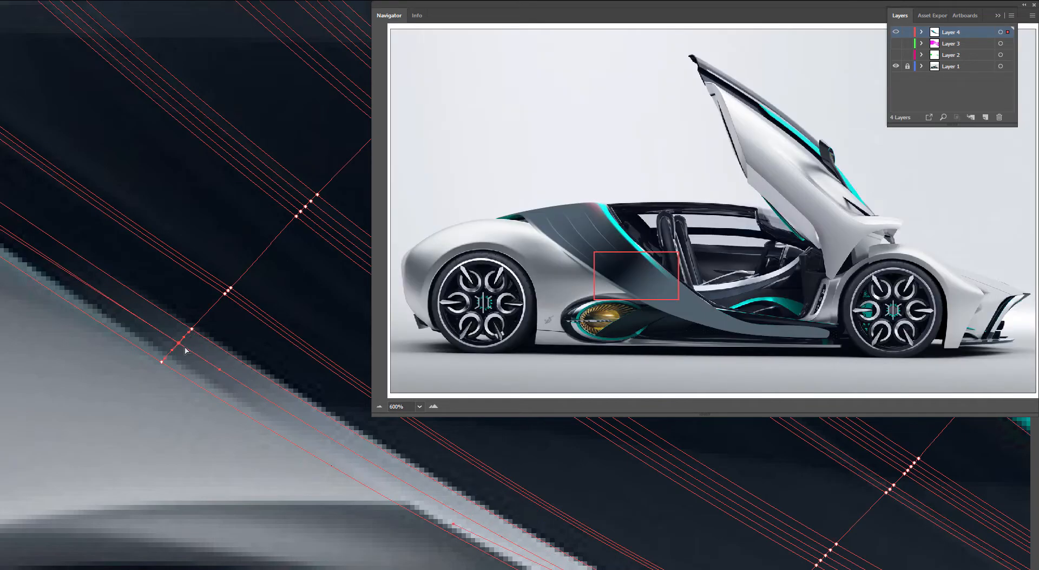
left_click(161, 363)
key("i")
Step: Sample the light grey rim colours onto the third cross line's mesh points at the panel's lower edge
mouse_move(247, 376)
left_mouse_down()
mouse_move(81, 284)
mouse_move(97, 265)
mouse_move(141, 262)
left_mouse_up()
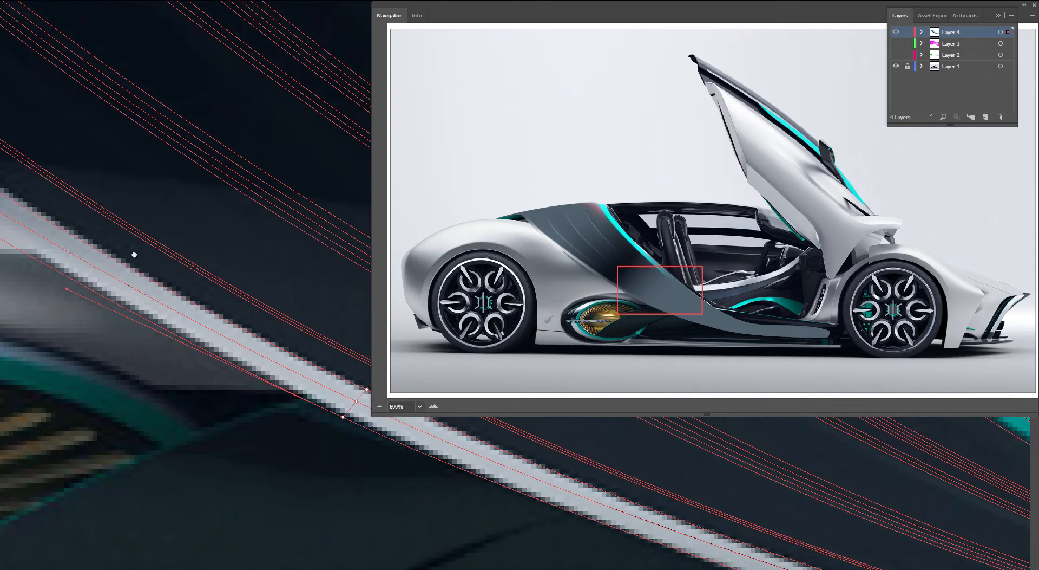
left_click_drag(314, 398, 262, 345)
key("i")
left_click(287, 336)
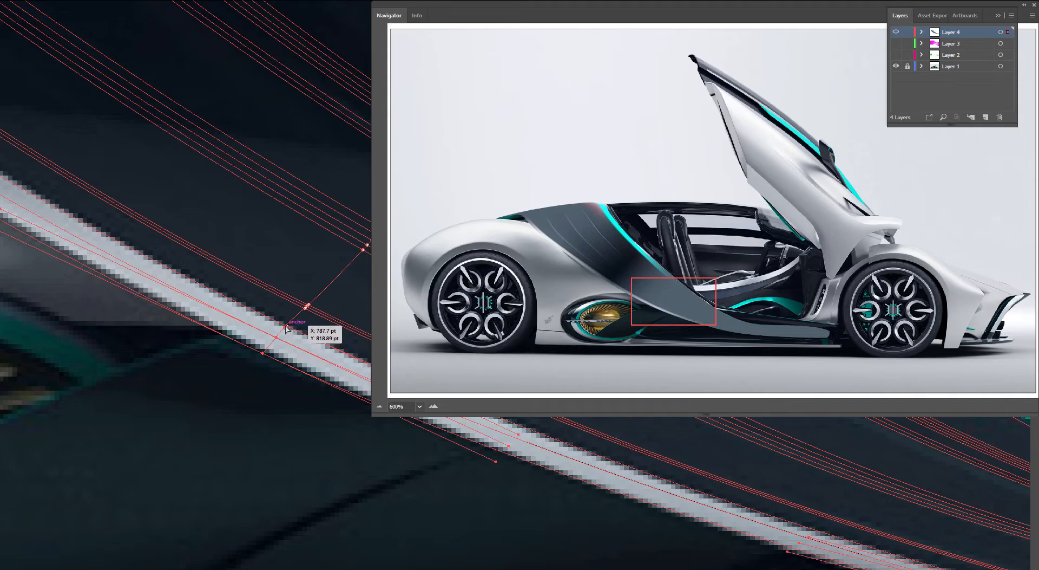
Step: Sample the photo's dark colours onto the third cross line's point clusters between the light rim and the teal trim
key("ctrl+shift+a")
left_click_drag(297, 319, 163, 383)
key("i")
left_click(292, 328)
key("a")
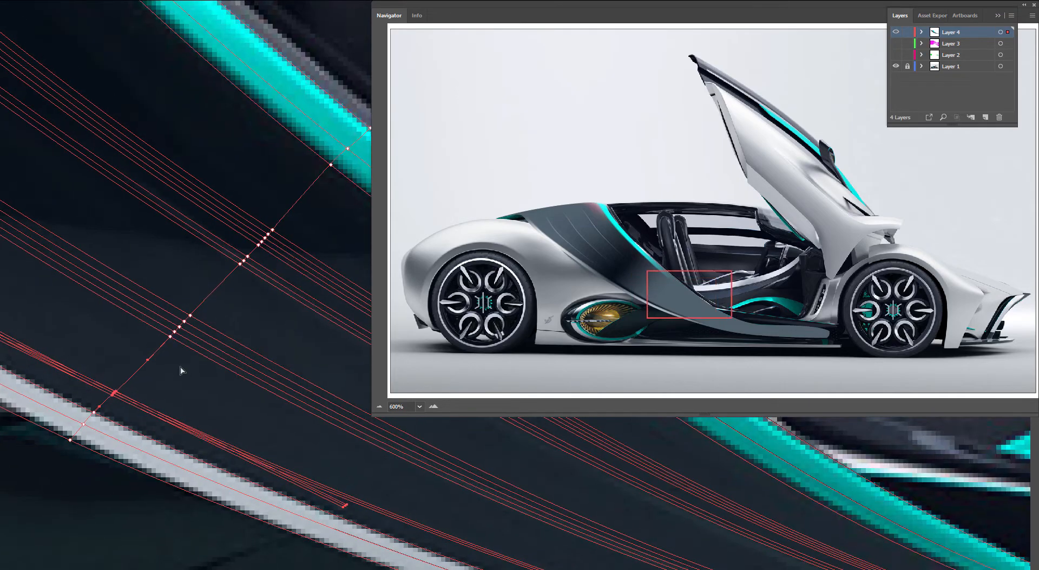
left_click_drag(162, 301, 169, 302)
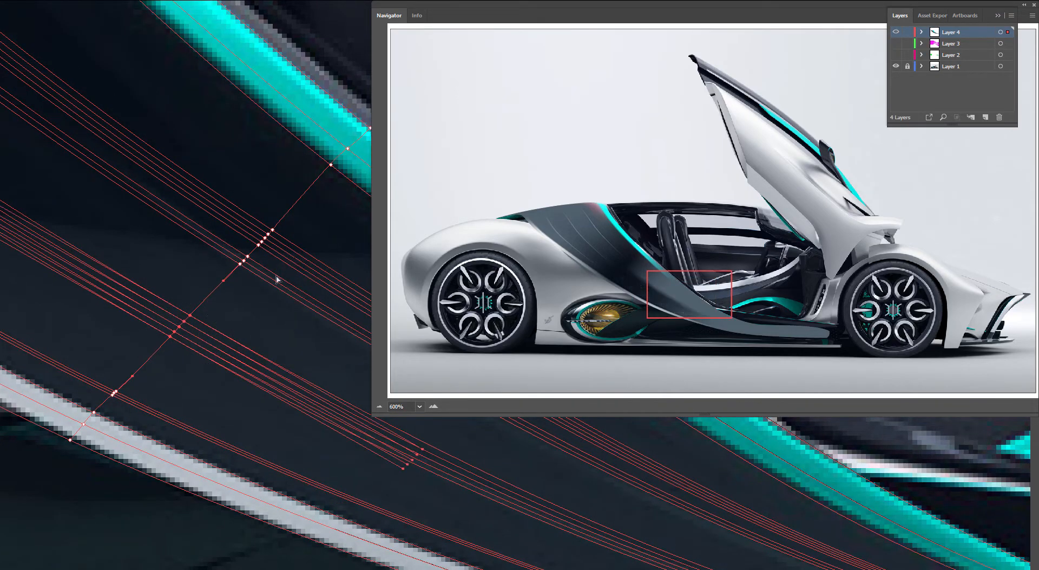
mouse_move(301, 224)
left_mouse_down()
mouse_move(322, 210)
mouse_move(215, 297)
left_mouse_up()
key("i")
left_click(297, 231)
Step: Sample the photo's colours onto the third cross line's mesh points across the teal trim
left_click(221, 236)
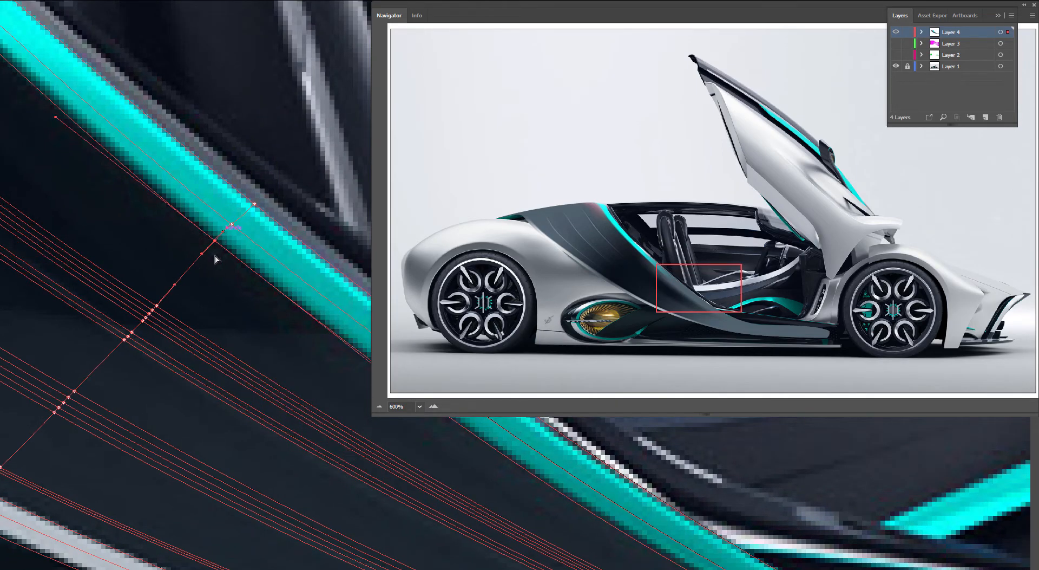
left_click(244, 228)
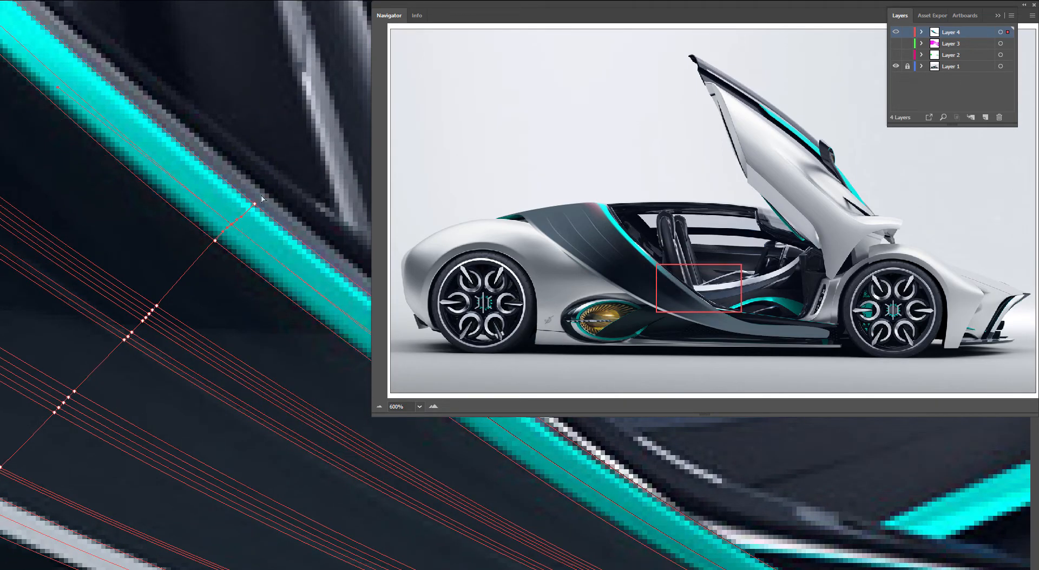
left_click(248, 218)
Step: Sample the teal trim's colours onto the upper mesh points of the cross line where the panel curves into the sill
left_click_drag(300, 376, 208, 328)
left_click_drag(379, 453, 62, 292)
left_click_drag(242, 352, 88, 290)
left_click_drag(295, 293, 255, 325)
left_click(246, 331, "ctrl")
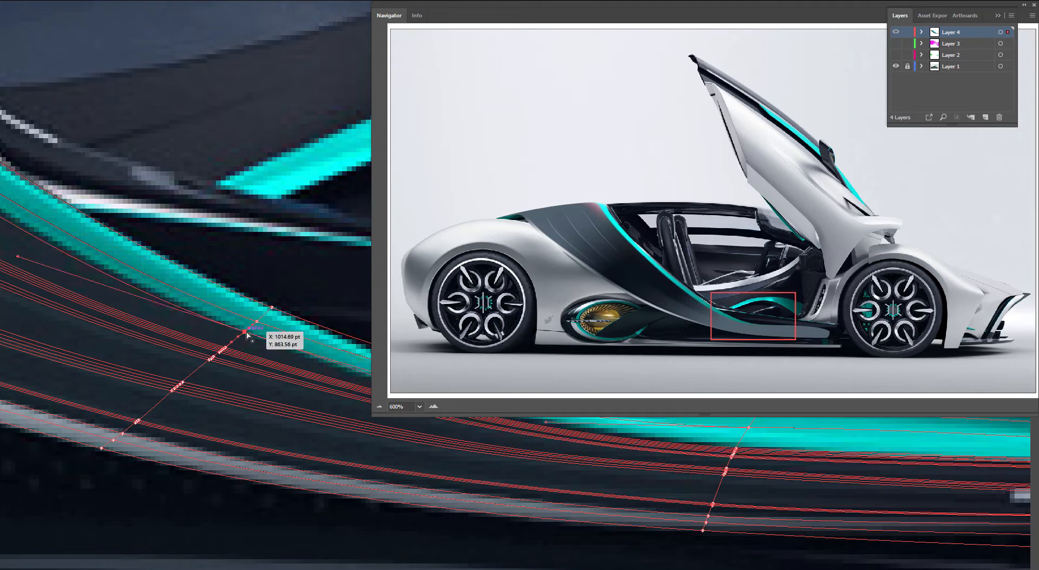
Step: Sample the photo's colours onto that curved section's dark point clusters and its grey lower rim points
left_click(198, 358)
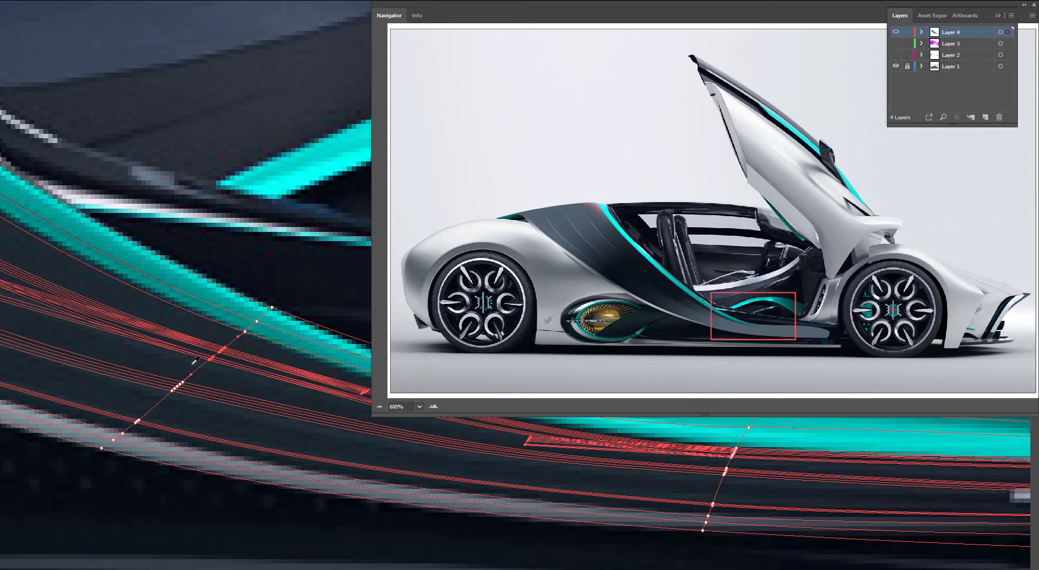
left_click_drag(216, 372, 129, 429)
left_click(122, 433)
left_click(113, 440)
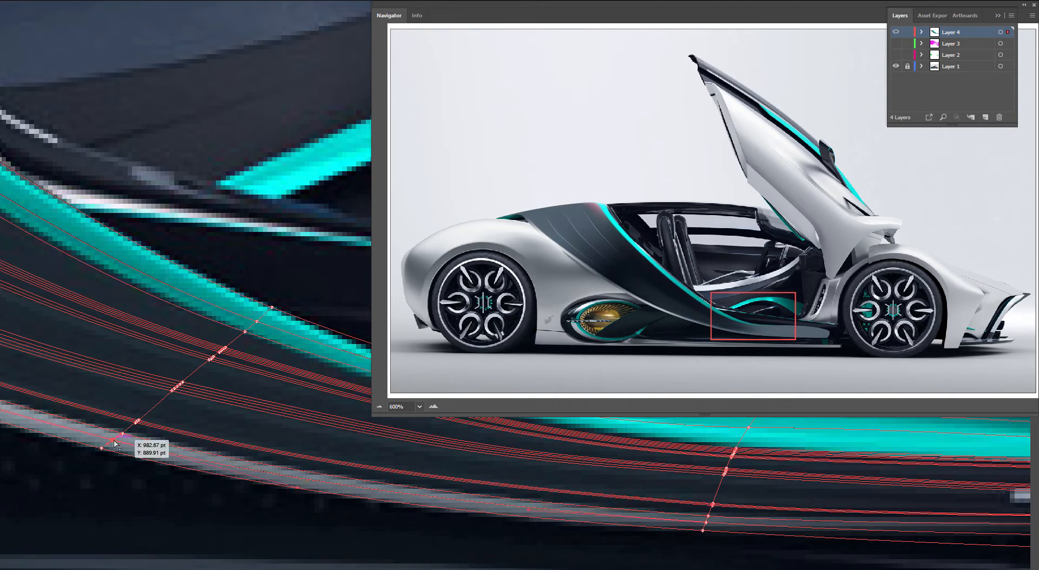
left_click_drag(113, 462, 101, 437)
Step: Sample the teal trim's shades onto the upper mesh points of the next cross line along the sill
left_click_drag(592, 504, 156, 469)
left_click_drag(258, 455, 168, 455)
left_click(246, 365)
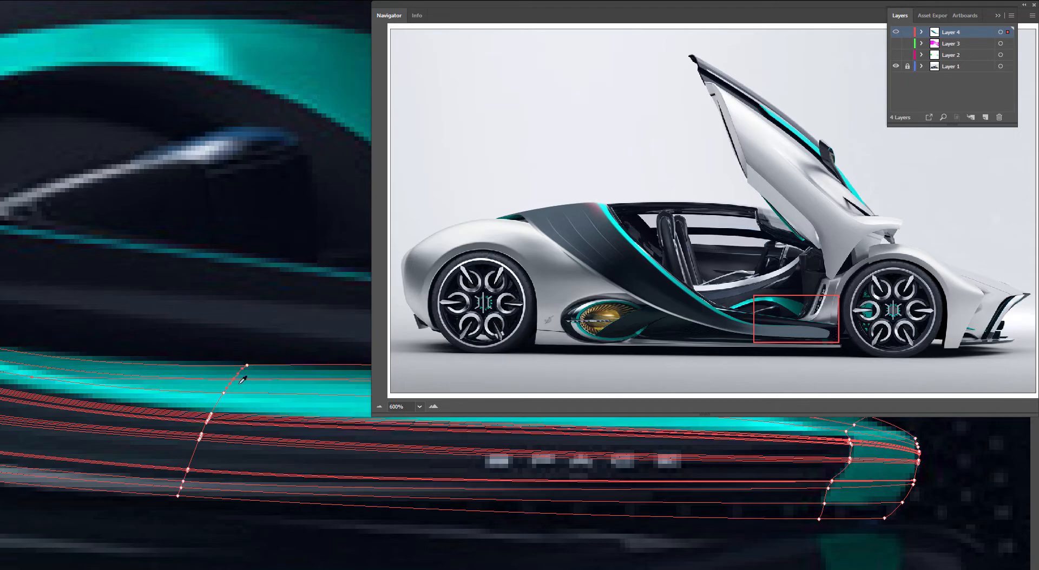
left_click(223, 393)
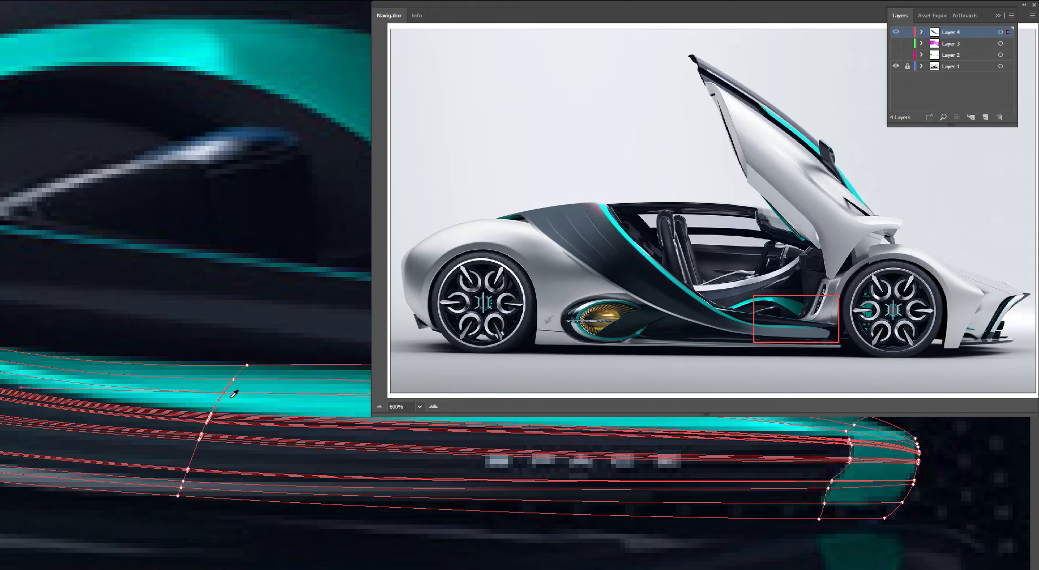
Step: Sample the photo's dark colours onto the sill cross line's upper and middle point clusters below the teal trim
scroll(209, 421, "up", 1)
left_click(208, 421)
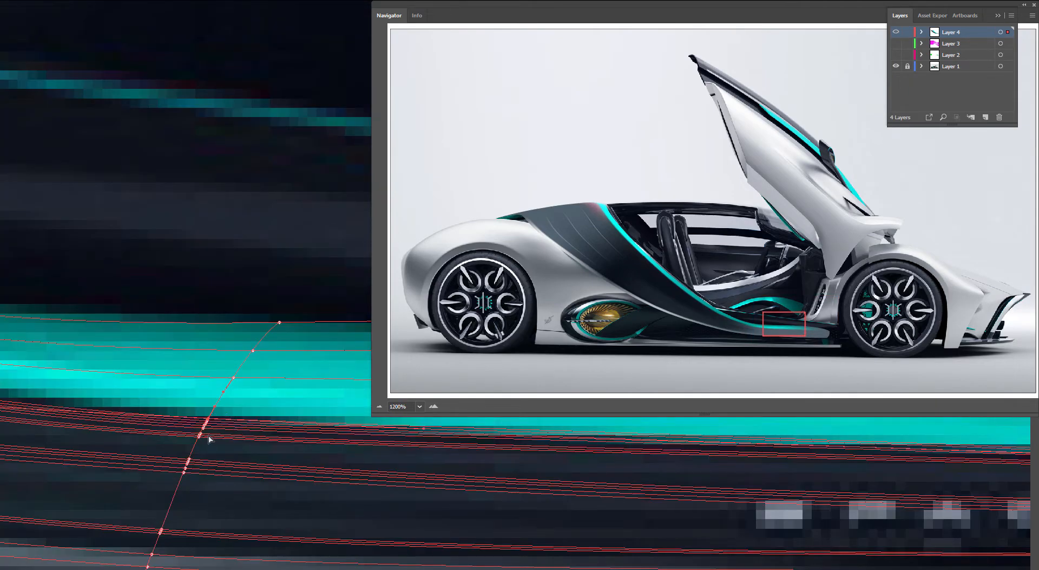
left_click_drag(225, 445, 187, 425)
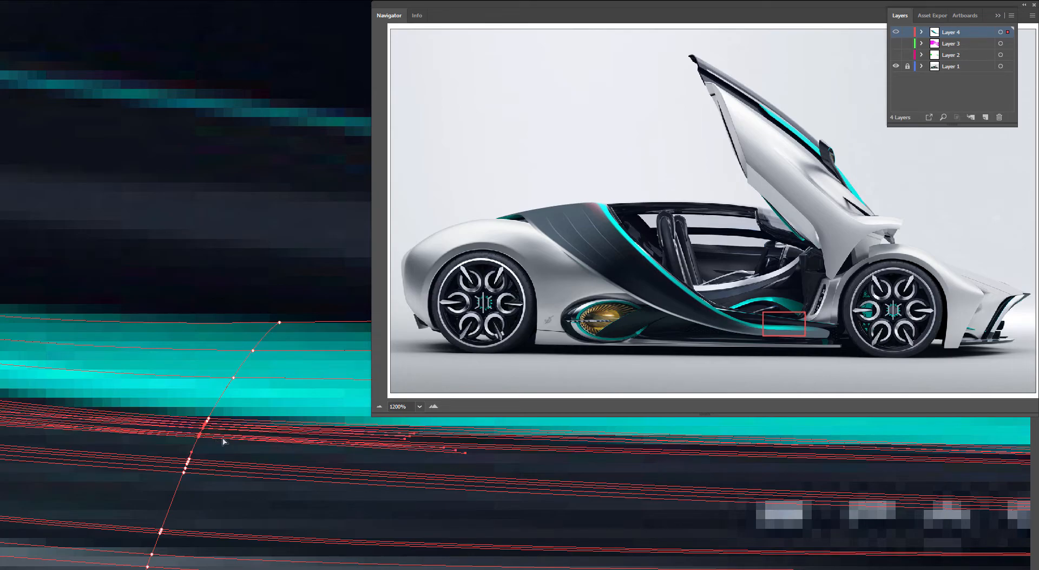
scroll(210, 431, "up", 2)
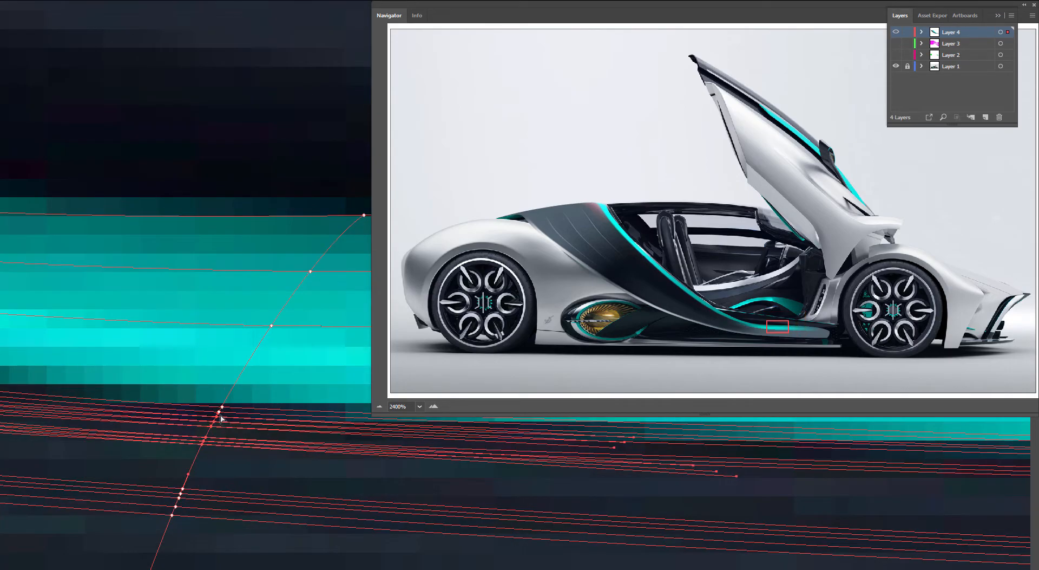
scroll(221, 418, "down", 2)
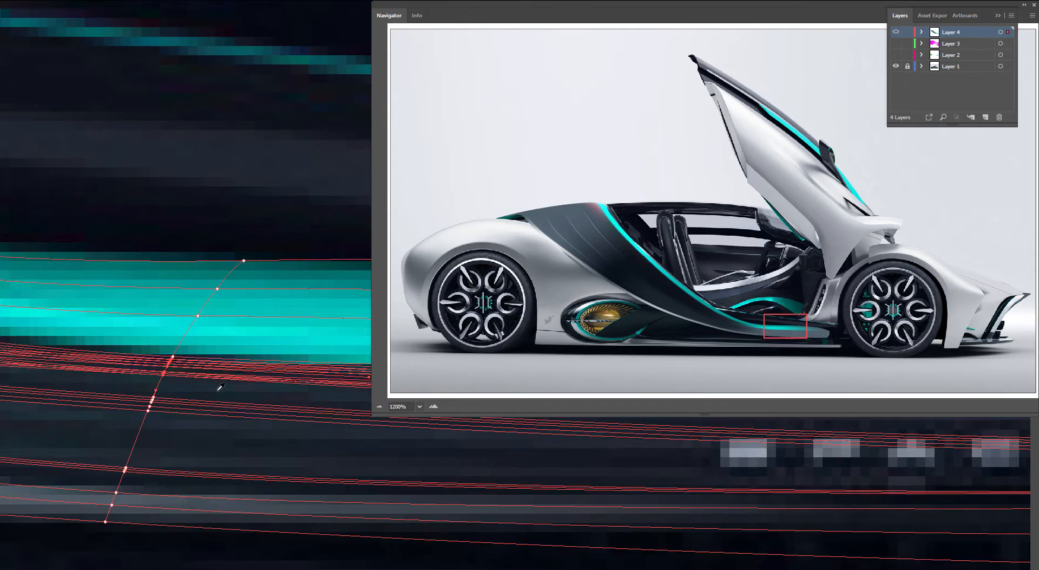
left_click_drag(216, 445, 140, 410)
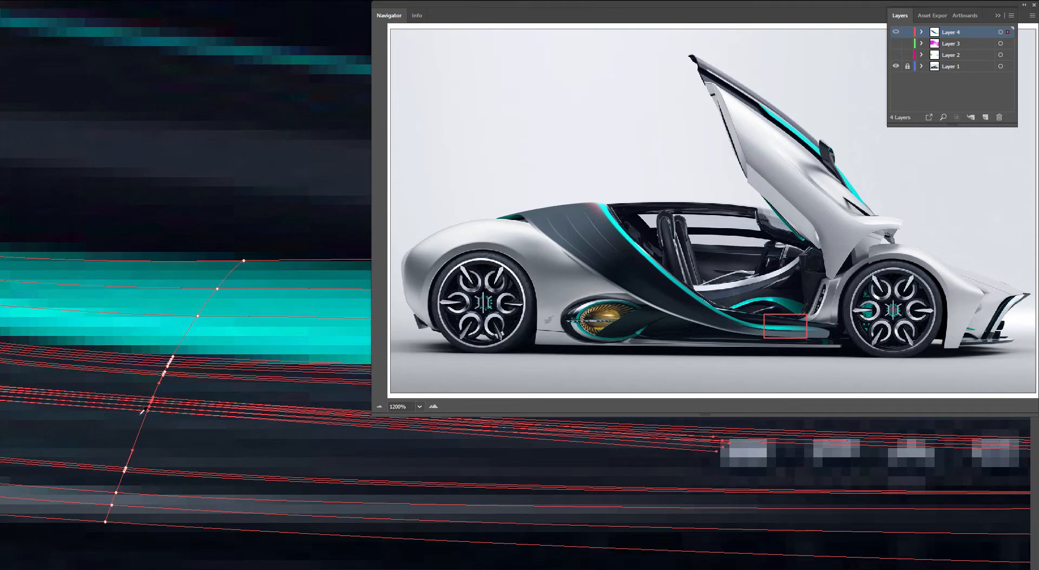
Step: Sample the photo's colours onto the sill cross line's lowest cluster, grey rim points and bottom edge point
scroll(198, 421, "down", 2)
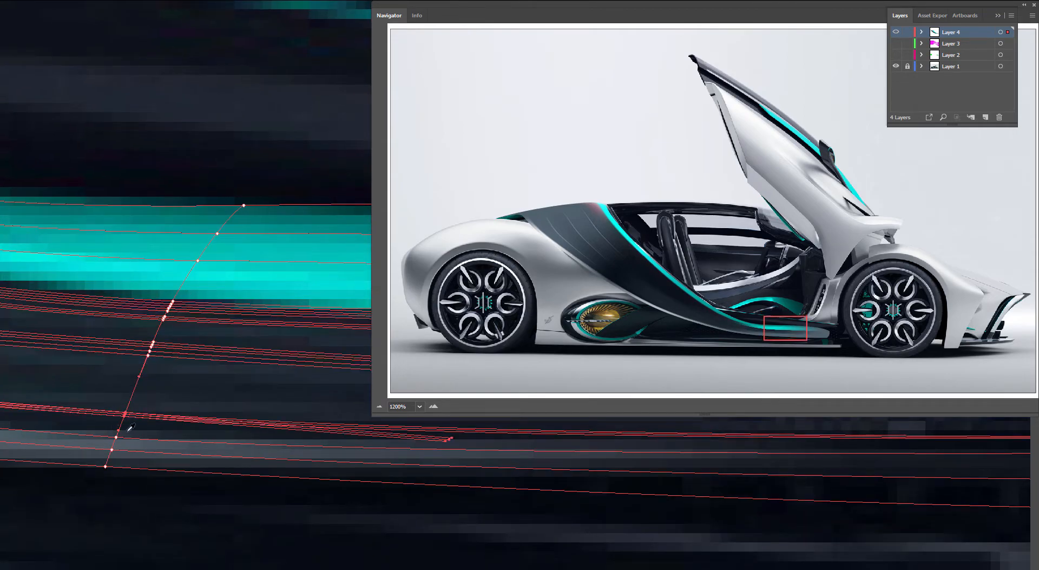
left_click(117, 437)
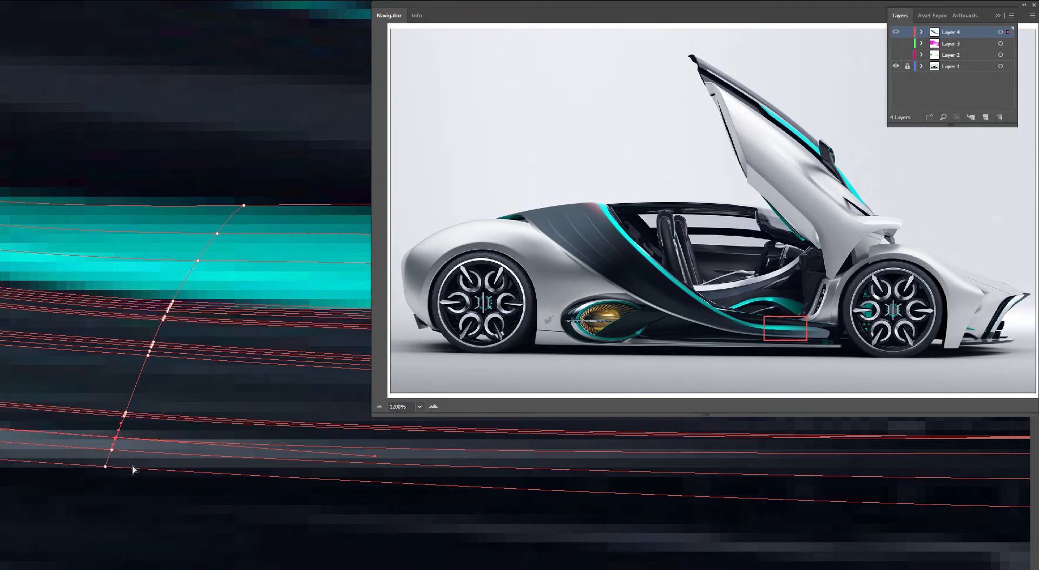
left_click(112, 449)
left_click(107, 466, "ctrl")
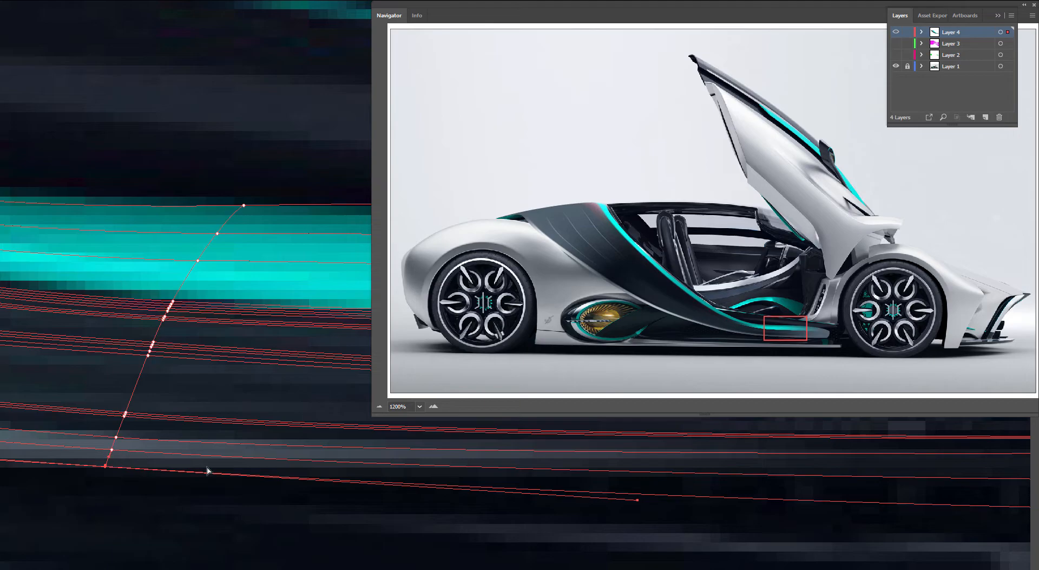
left_click_drag(536, 473, 218, 468)
Step: Sample the photo's teal and dark colours onto the mesh points of the cross line near the sill's tip
scroll(221, 468, "down", 2)
scroll(220, 469, "right", 4)
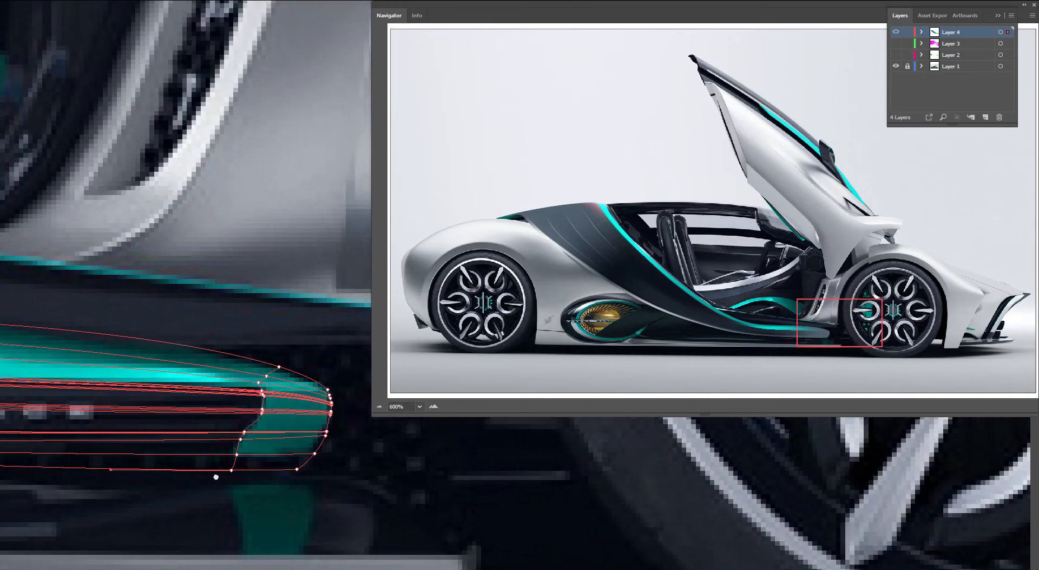
left_click_drag(216, 476, 203, 476)
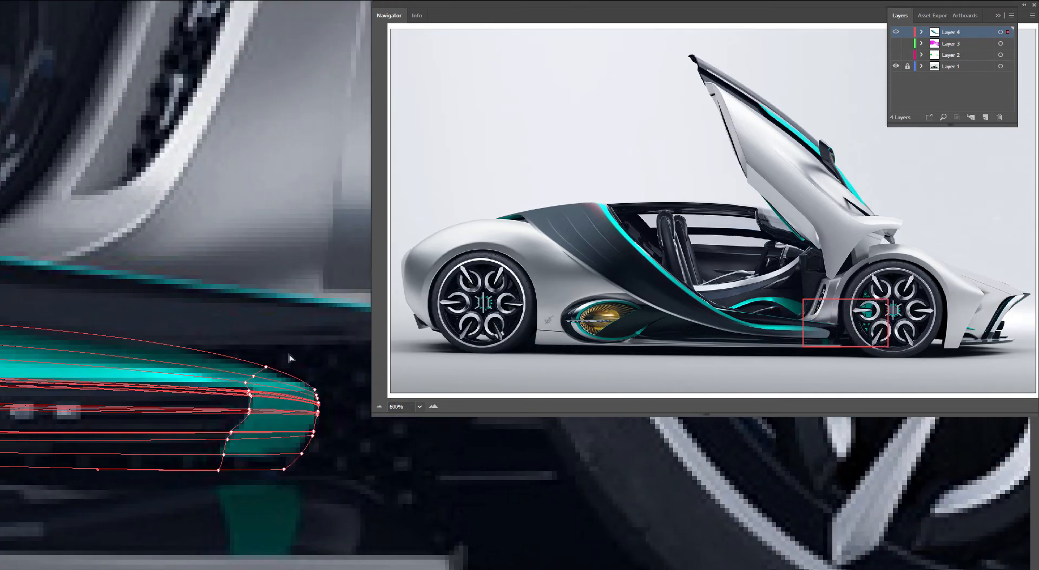
left_click(265, 368, "ctrl")
left_click_drag(256, 379, 243, 366)
left_click(246, 383)
mouse_move(261, 394)
left_mouse_down()
mouse_move(248, 390)
mouse_move(207, 454)
mouse_move(248, 459)
mouse_move(264, 391)
left_mouse_up()
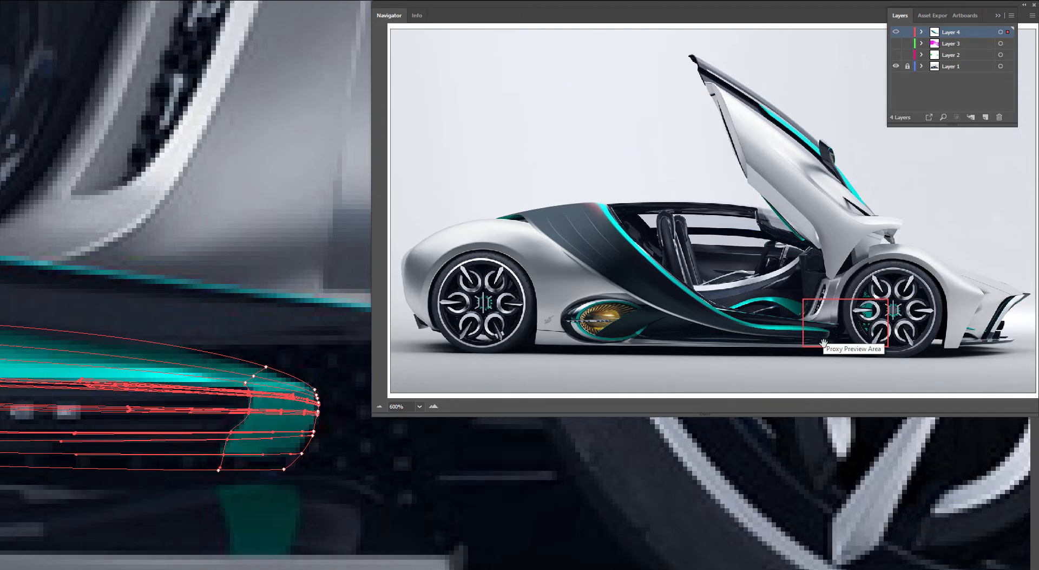
Step: Add another mesh cross line close to the existing one at the sill's tip, checking Layer 4 in preview mode
left_click(897, 32, "ctrl")
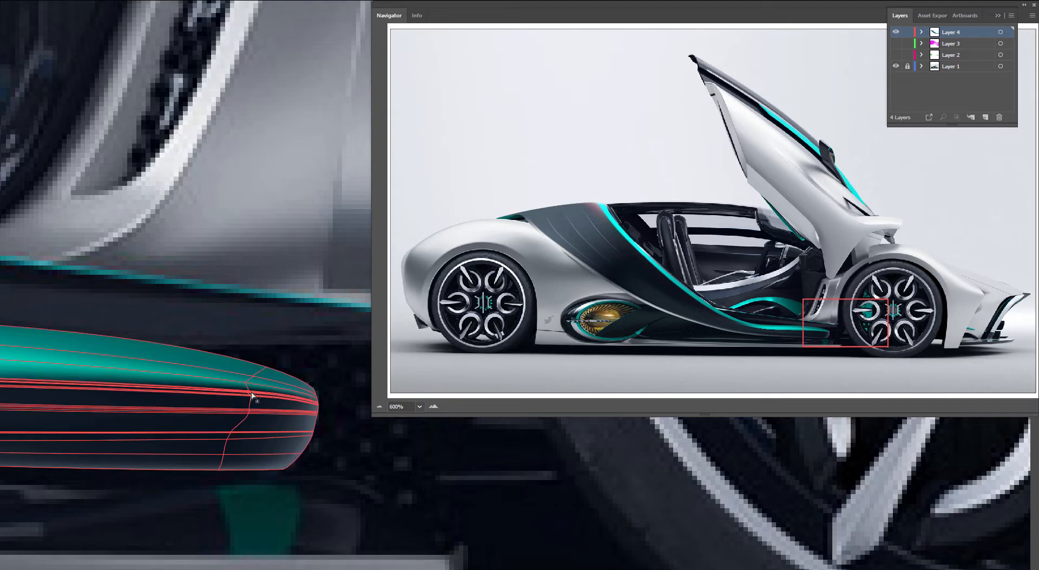
left_click(342, 534)
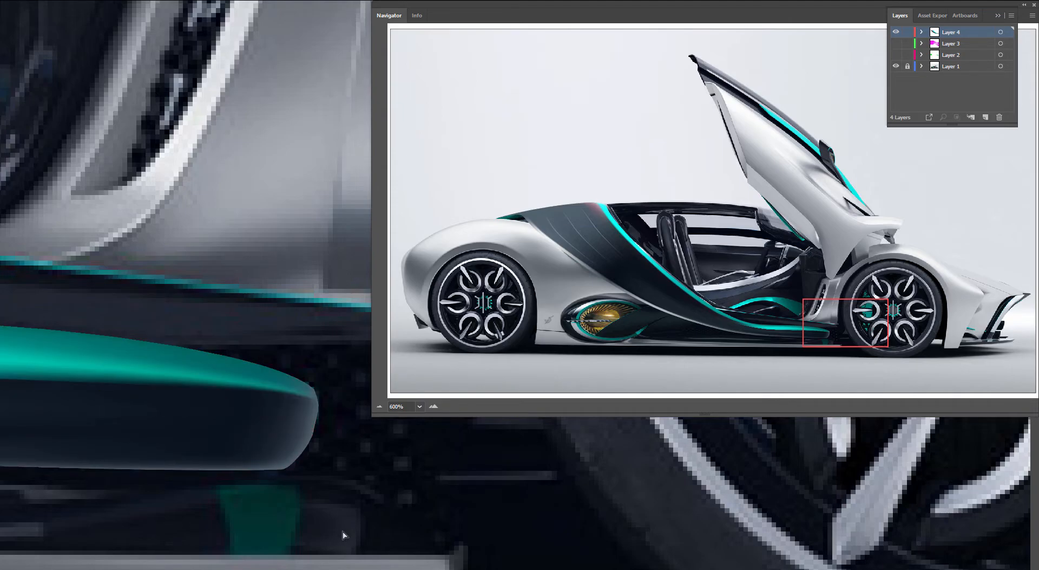
left_click(900, 32, "ctrl")
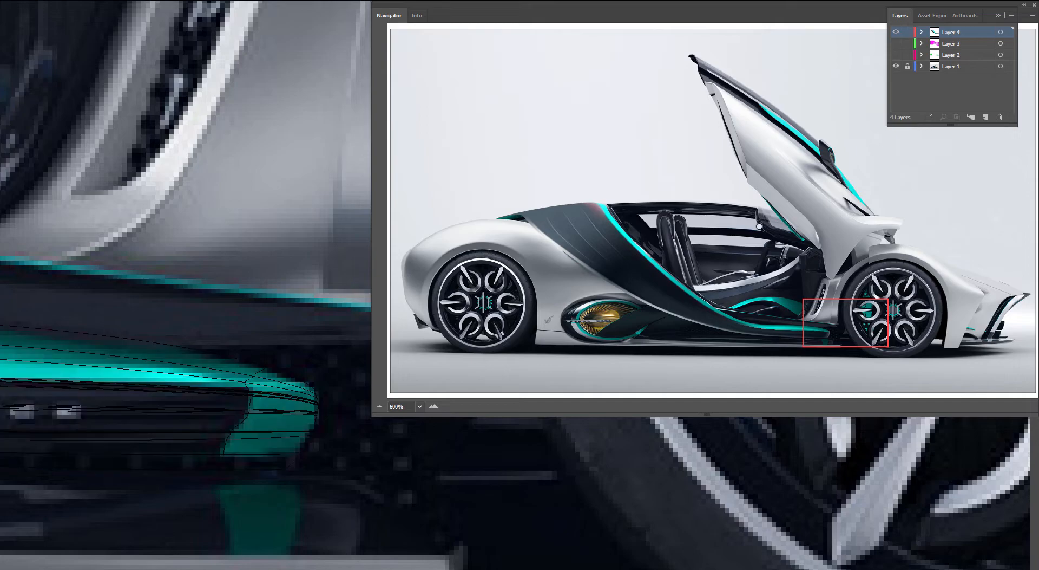
left_click(258, 392)
left_click(896, 33, "ctrl")
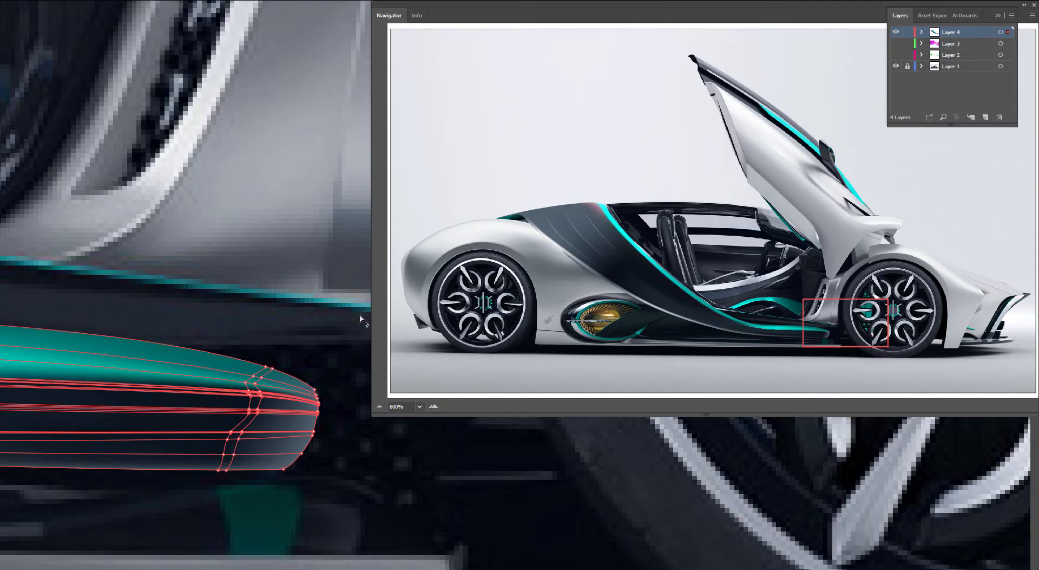
Step: Select the new cross line's point clusters below the trim and sample the photo's teal onto them
scroll(263, 407, "up", 4)
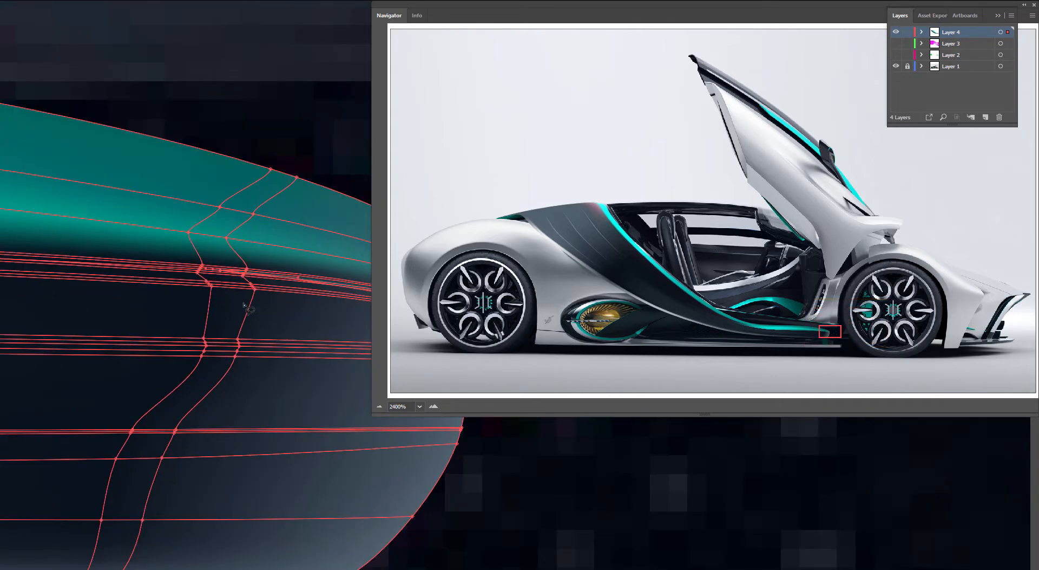
left_click(289, 320)
mouse_move(239, 310)
left_mouse_down()
mouse_move(223, 262)
mouse_move(254, 258)
mouse_move(274, 294)
mouse_move(237, 405)
mouse_move(194, 441)
mouse_move(159, 434)
mouse_move(230, 338)
left_mouse_up()
scroll(254, 271, "down", 3)
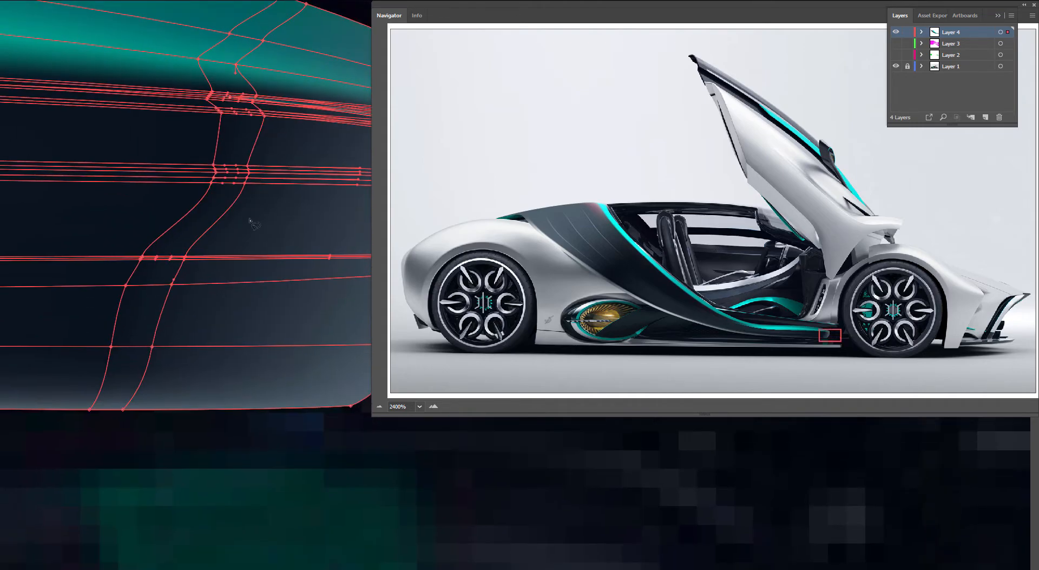
mouse_move(170, 278)
left_mouse_down()
mouse_move(136, 366)
mouse_move(184, 348)
mouse_move(176, 281)
left_mouse_up()
scroll(302, 272, "down", 1)
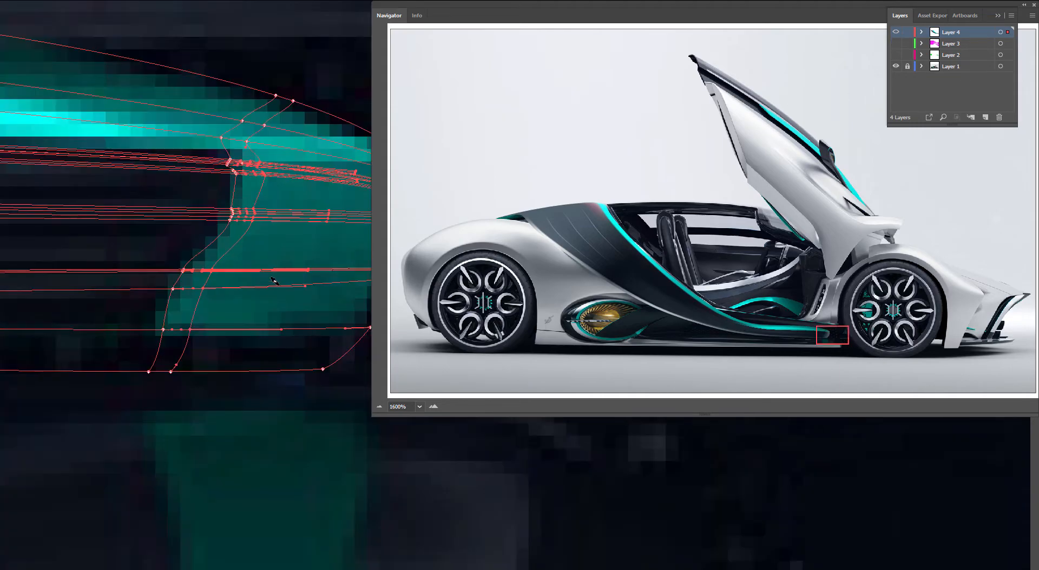
scroll(275, 280, "down", 1)
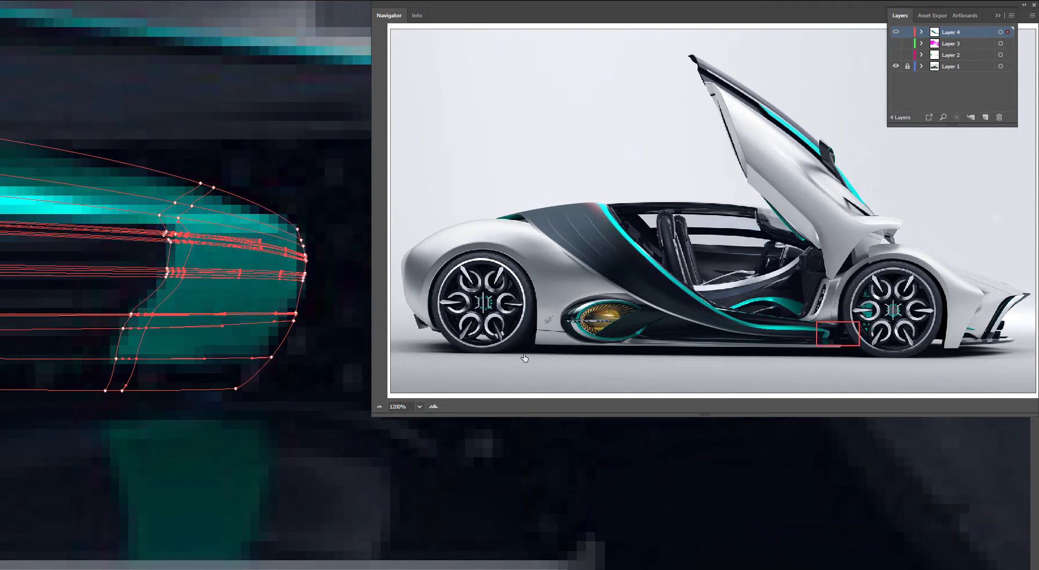
Step: Sample the photo's colours onto the mesh points along the sill tip's bottom edge and rounded end
left_click_drag(173, 418, 98, 382)
left_click_drag(294, 423, 211, 382)
left_click_drag(318, 374, 250, 341)
key("i")
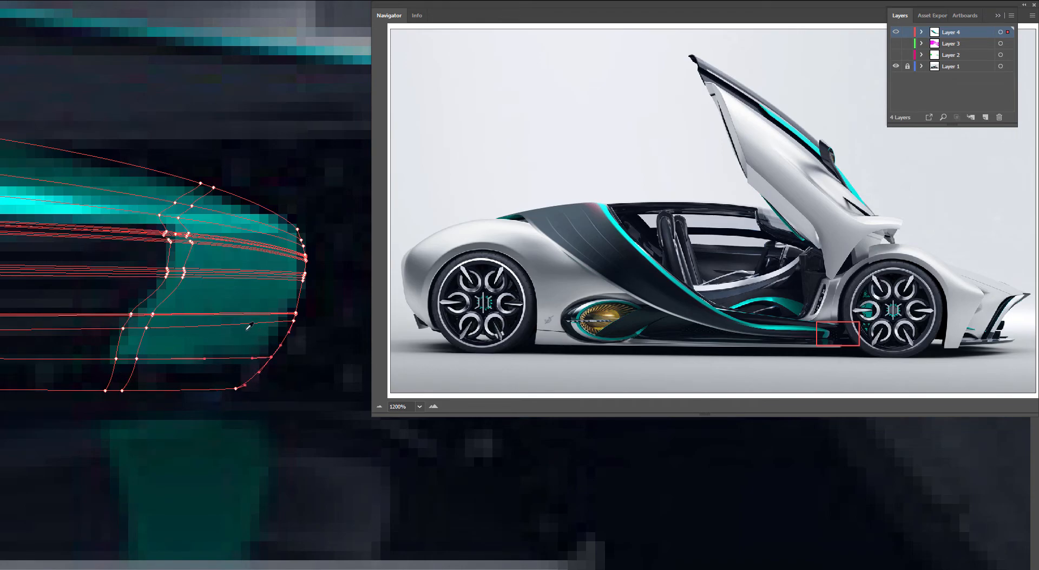
left_click_drag(328, 332, 267, 296)
left_click_drag(334, 206, 280, 296)
left_click(329, 333)
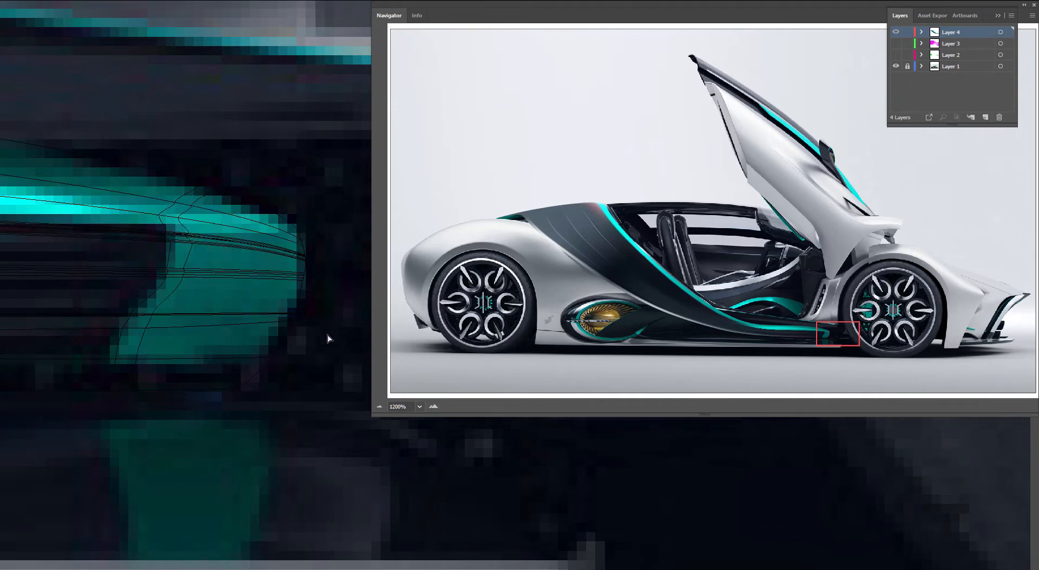
Step: Close the Navigator, switch Layer 4 to preview mode and hide the reference photo on Layer 1
scroll(331, 377, "down", 5)
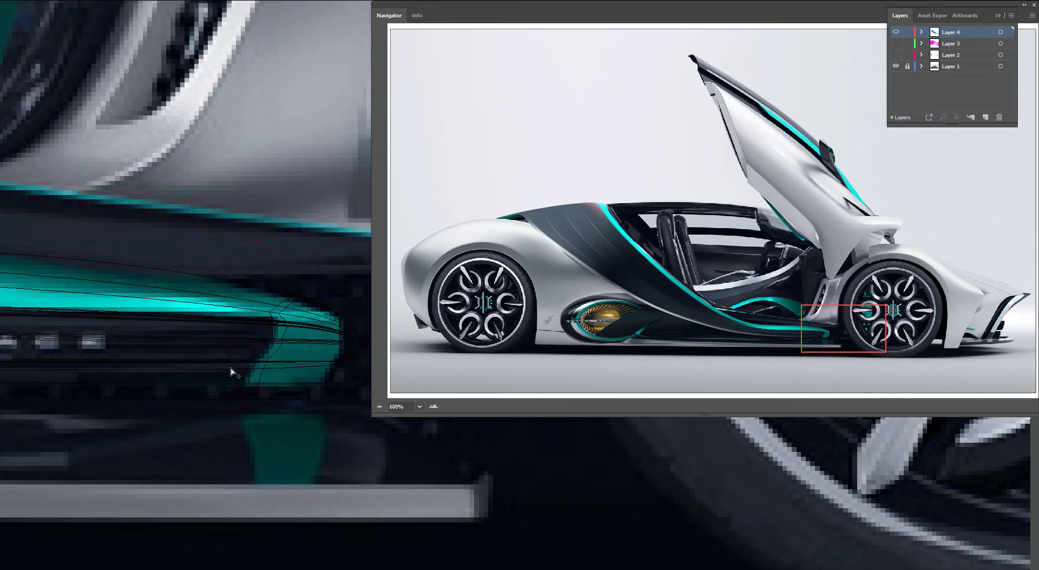
scroll(260, 401, "down", 4)
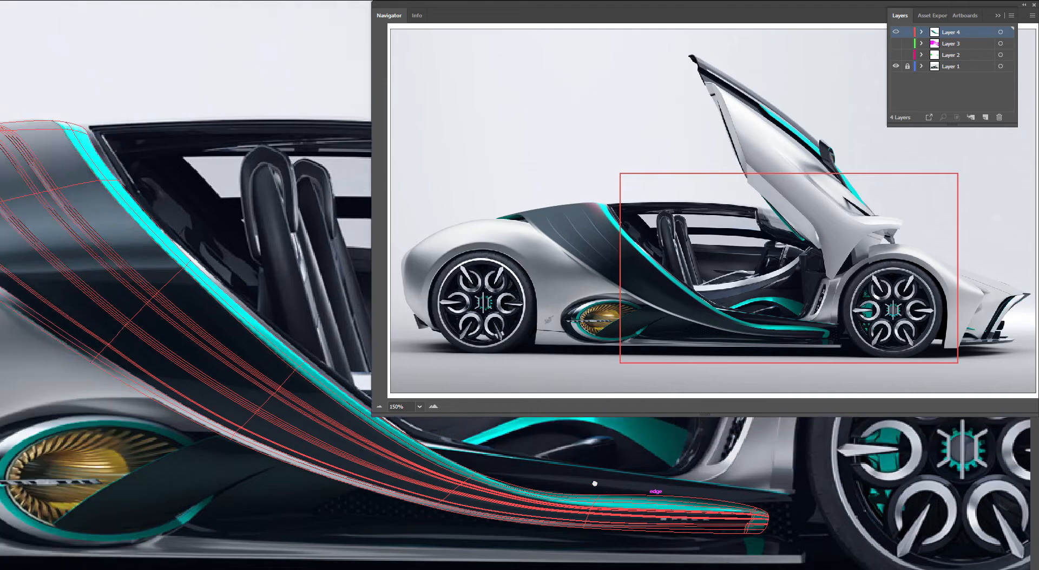
scroll(595, 484, "down", 2)
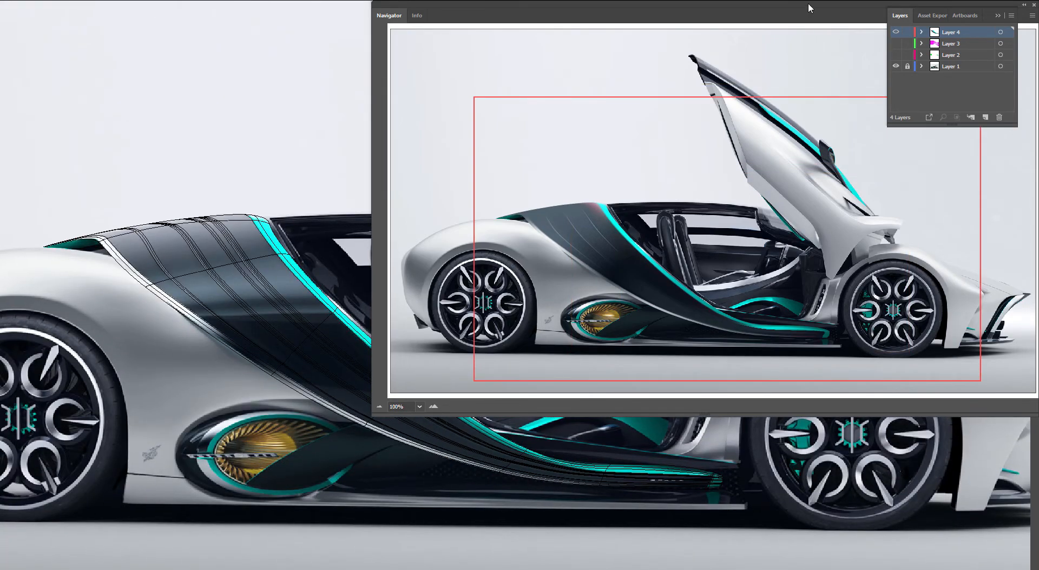
key("ctrl+F8")
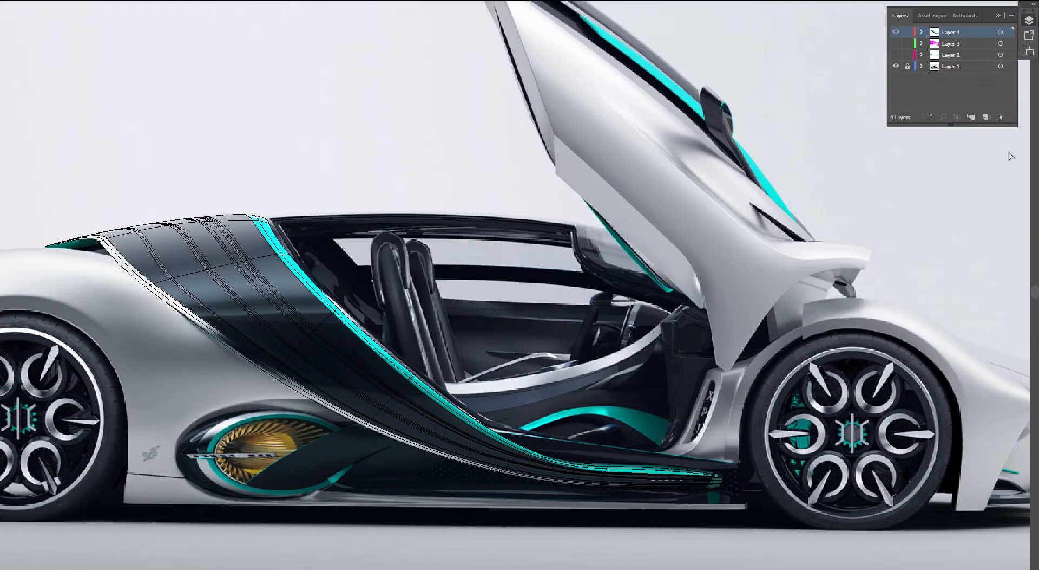
left_click(897, 33)
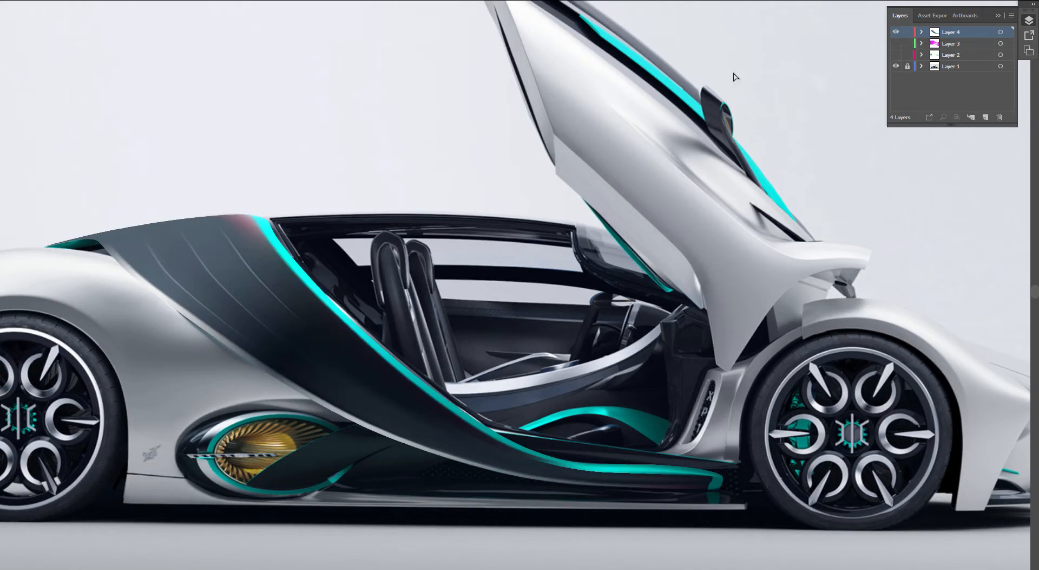
left_click(897, 66)
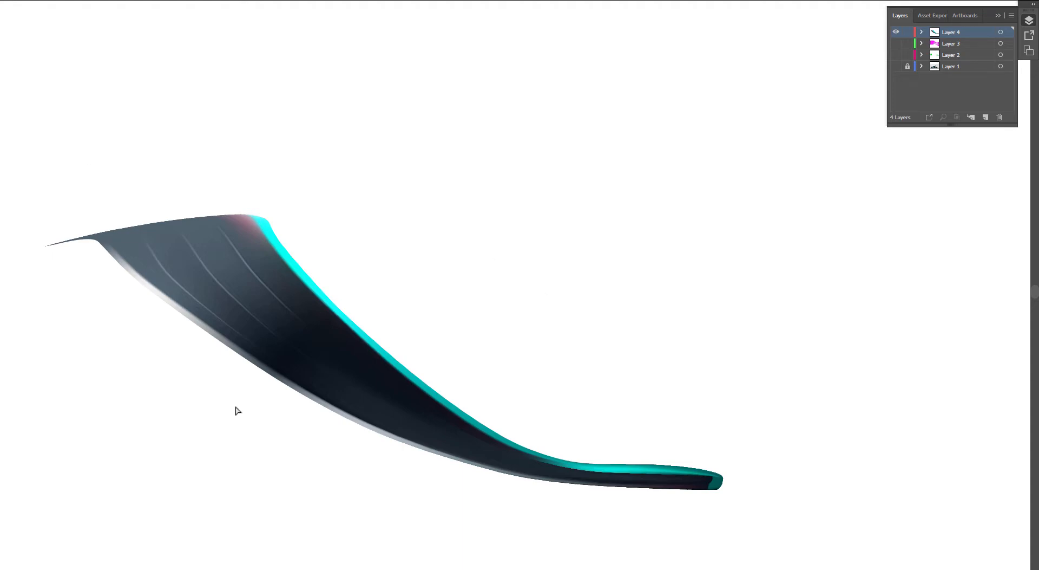
scroll(189, 396, "up", 2, "alt")
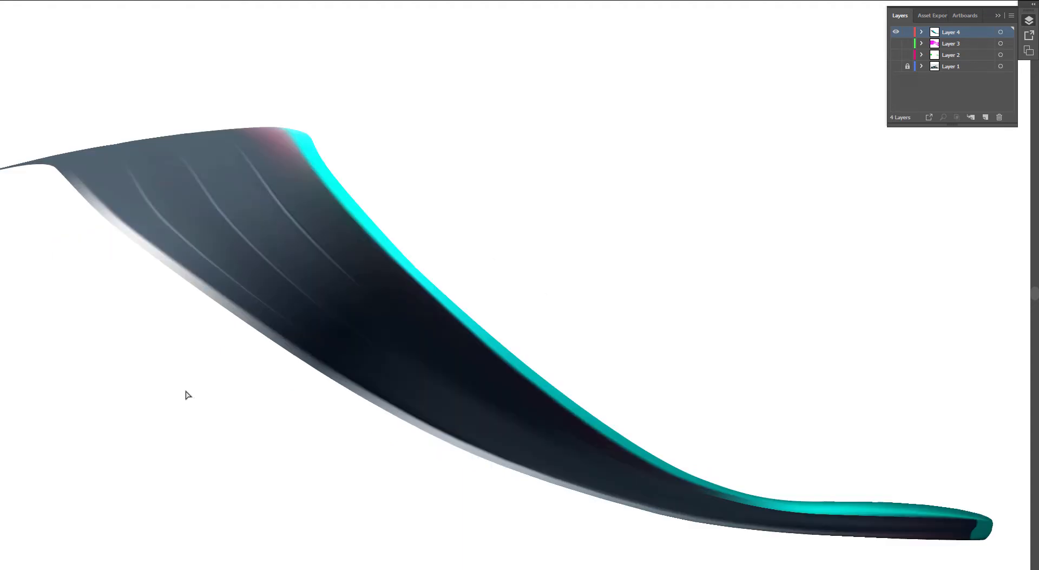
Step: Examine the leftmost crease on the upper body panel with and without its mesh lines shown
left_click(153, 212)
left_click(102, 410)
left_click(155, 218)
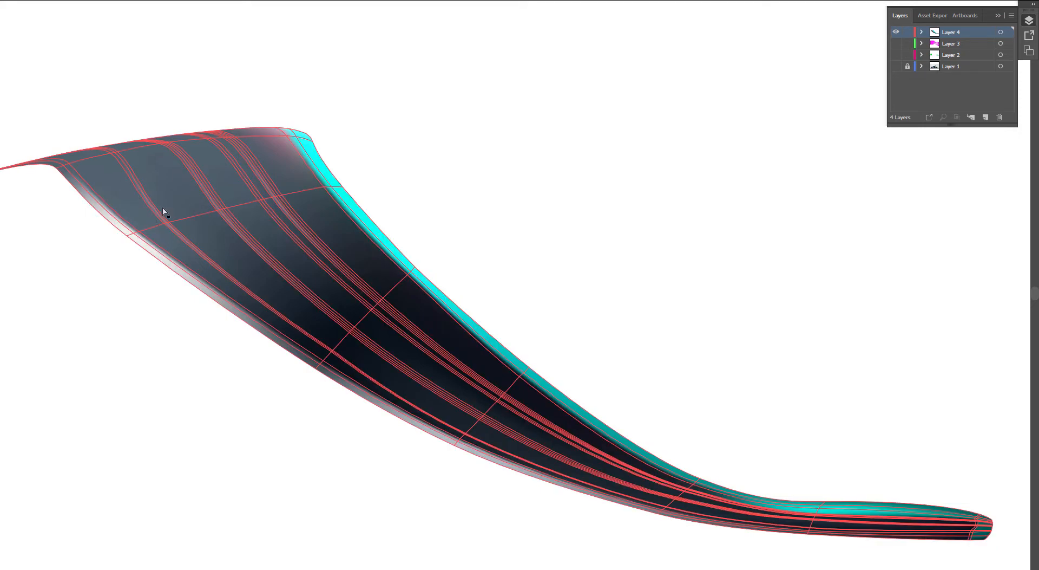
left_click(47, 413)
left_click(168, 239)
left_click(107, 143)
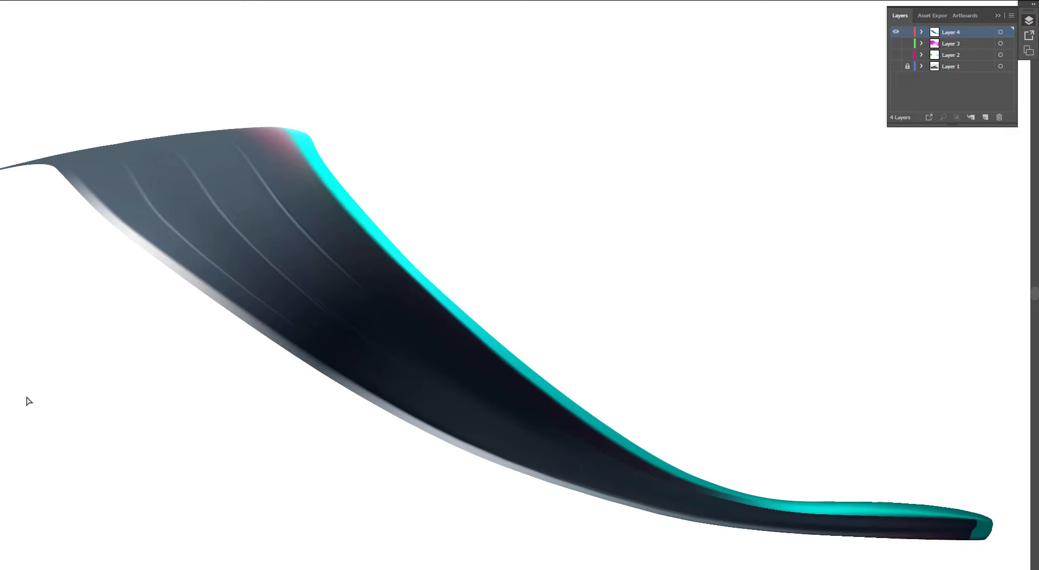
left_click(129, 184)
left_click(80, 145)
left_click(147, 201)
Step: Sample the crease's light highlight colour onto its mesh point on the uppermost cross line
scroll(104, 154, "up", 3)
left_click_drag(119, 160, 219, 238)
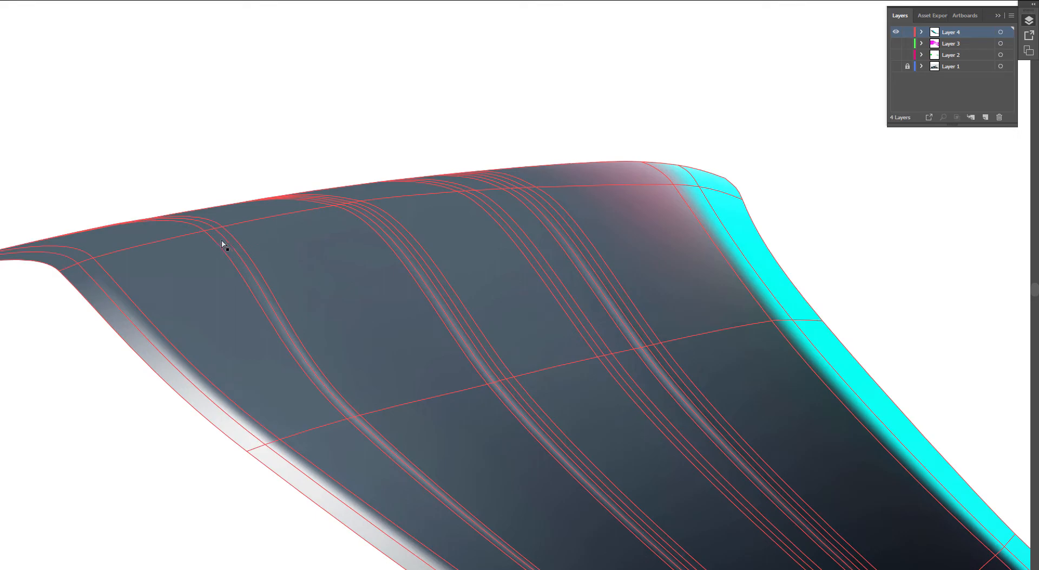
left_click(218, 230)
left_click(304, 349)
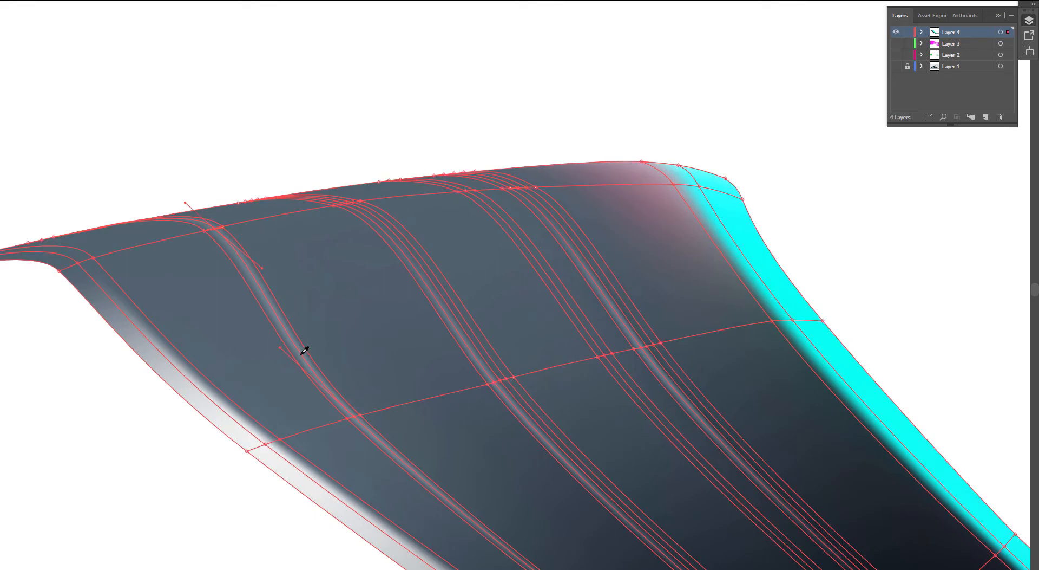
scroll(113, 222, "up", 2)
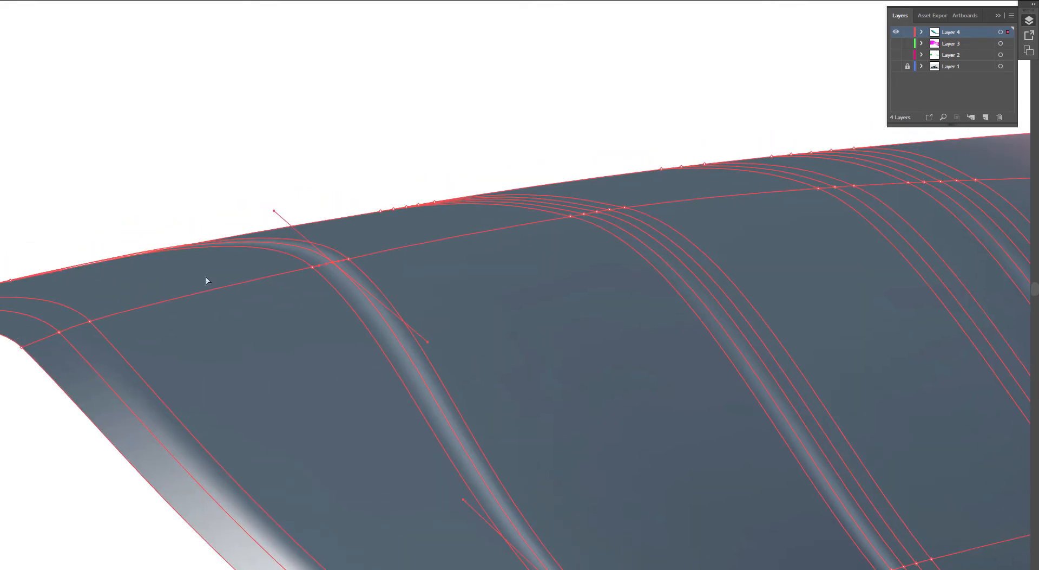
Step: Reshape the mesh lines flanking the leftmost crease by adjusting their direction handles at the second cross line
left_click_drag(389, 337, 213, 157)
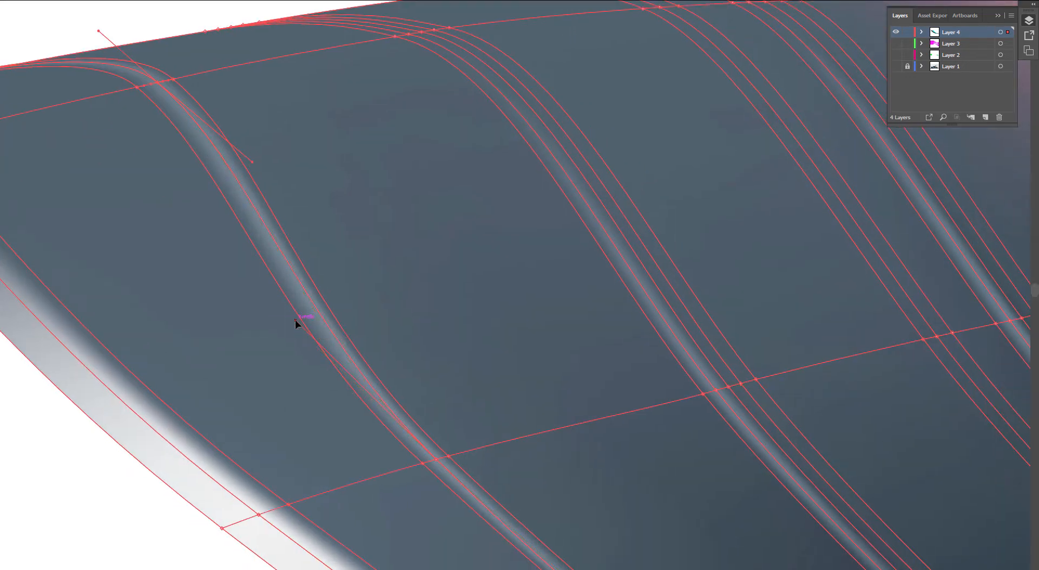
left_click(424, 463)
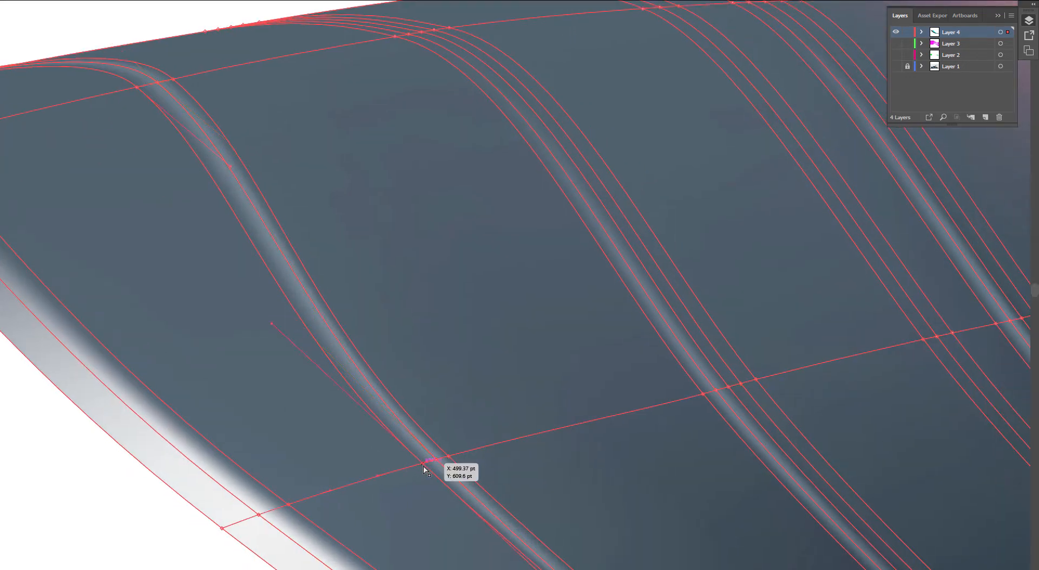
left_click_drag(275, 324, 282, 329)
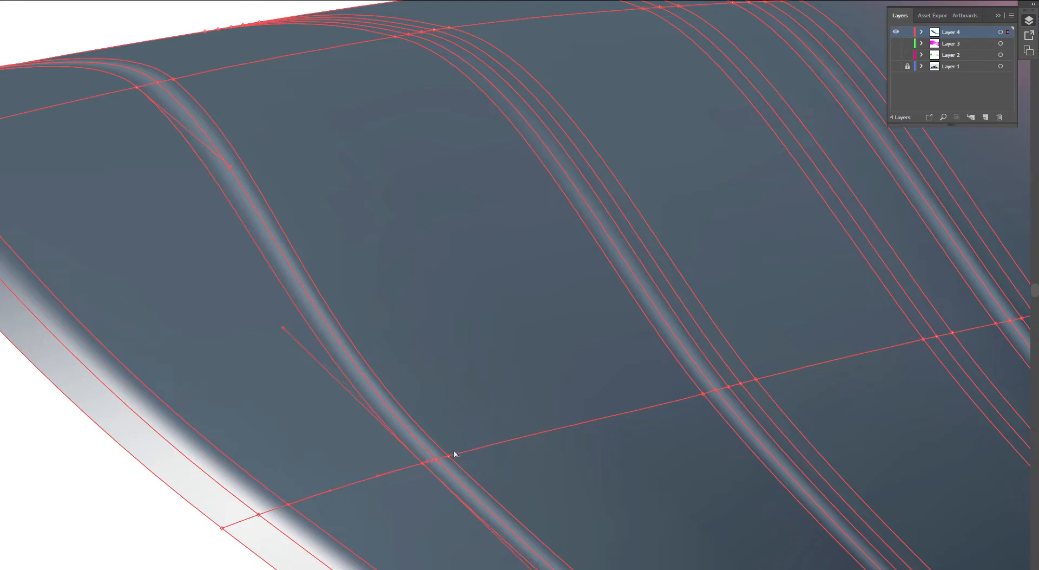
left_click_drag(302, 317, 297, 303)
scroll(280, 362, "down", 2)
left_click(111, 467)
left_click_drag(122, 469, 148, 459)
Step: Shorten the upper direction handles of the leftmost crease's edge points to smooth and narrow its highlight
left_click(388, 435)
left_click(406, 427)
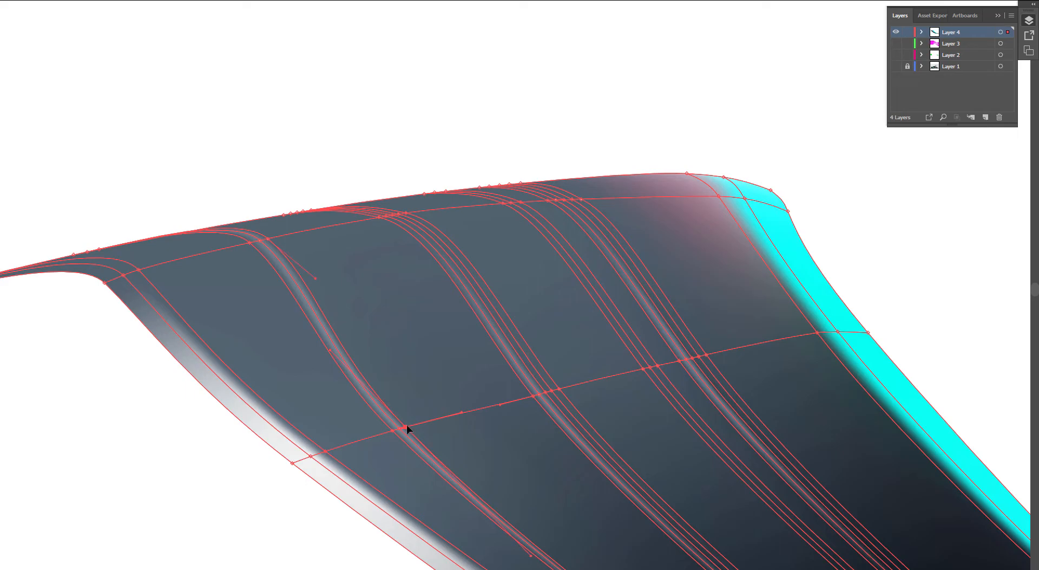
left_click_drag(330, 350, 343, 362)
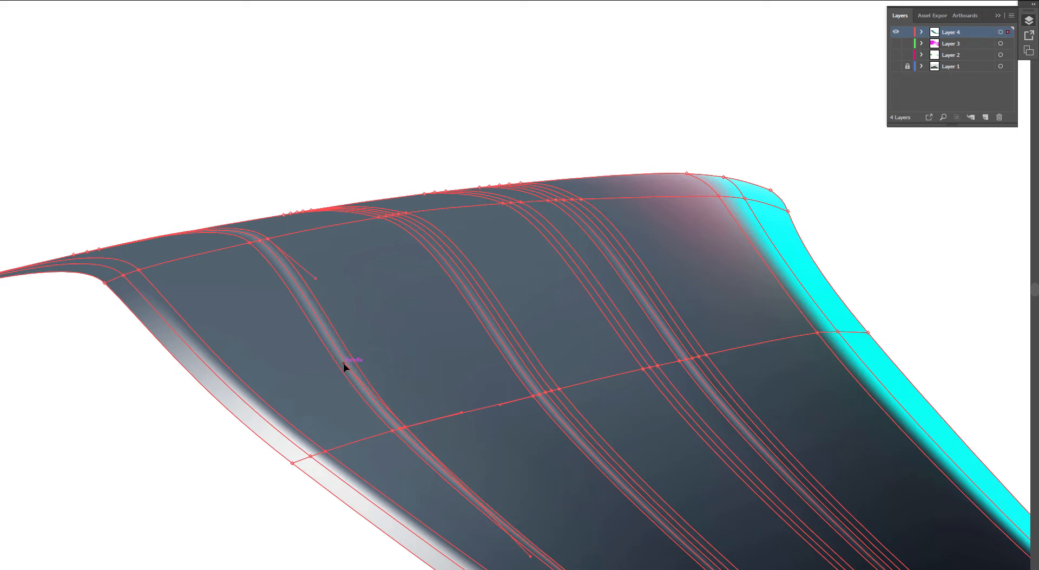
left_click(400, 428)
scroll(372, 416, "up", 1)
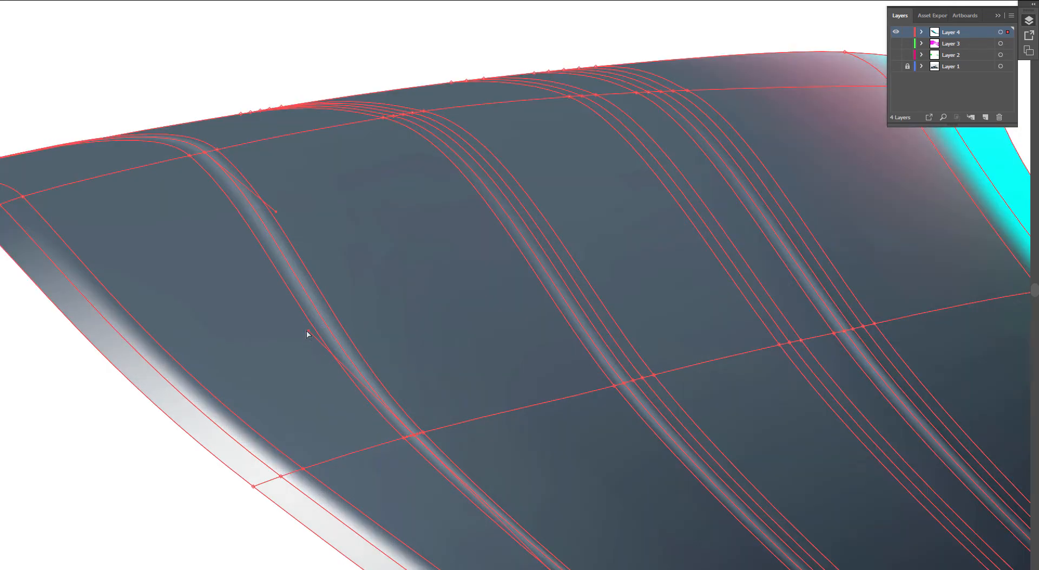
mouse_move(309, 332)
left_mouse_down()
mouse_move(319, 341)
mouse_move(311, 342)
left_mouse_up()
left_click(404, 438)
left_click(93, 454)
left_click(161, 362)
left_click(59, 477)
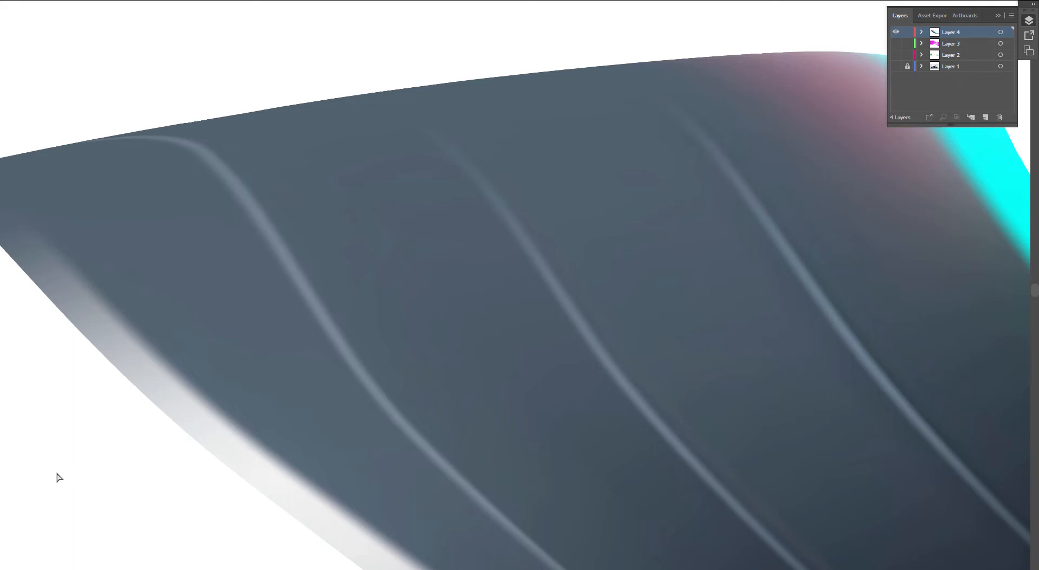
Step: Add a lengthwise mesh line along the inner edge of the panel's light lower rim
left_click(282, 490)
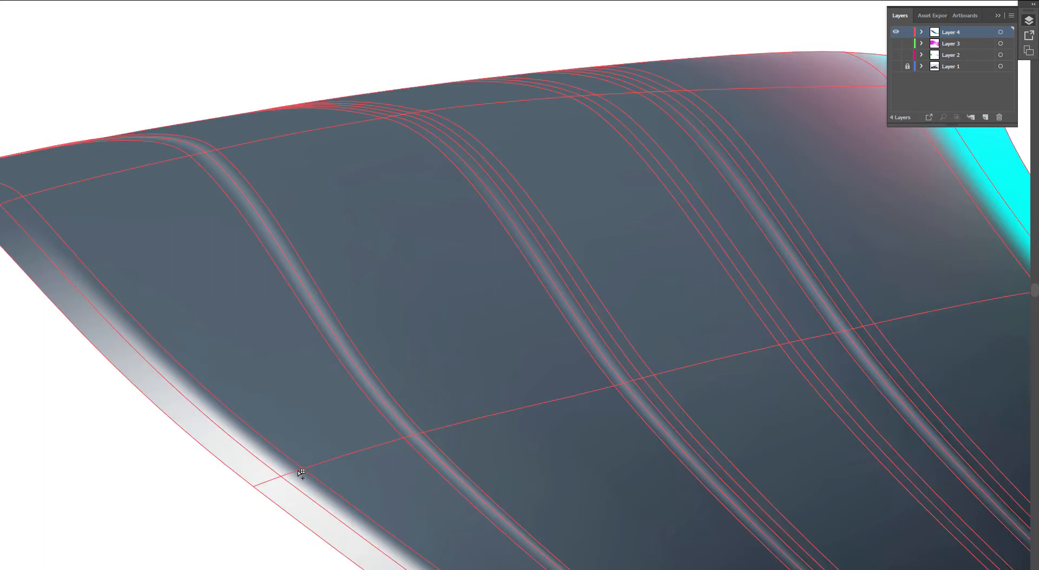
left_click(299, 471)
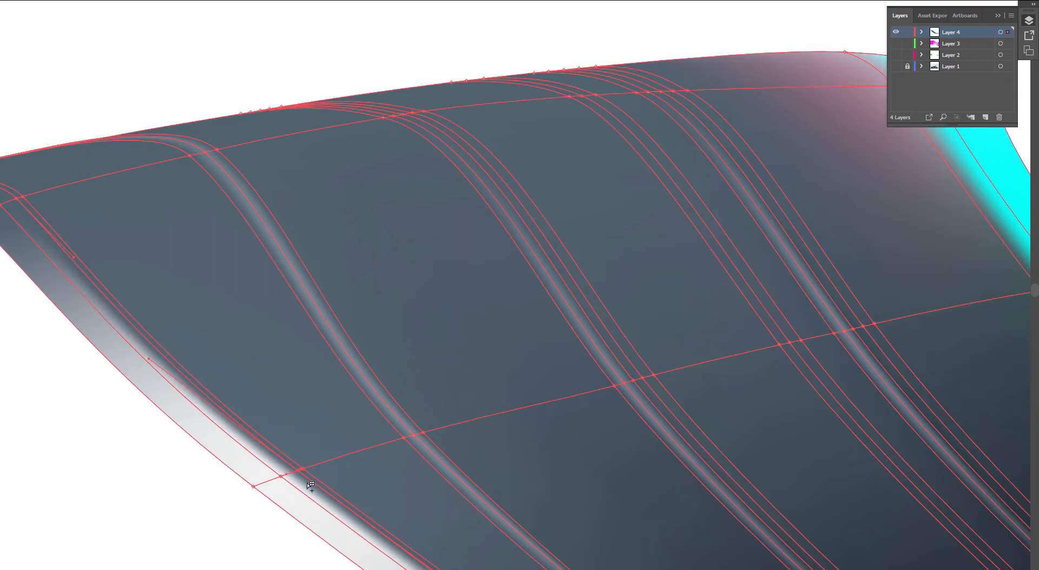
scroll(301, 472, "up", 1)
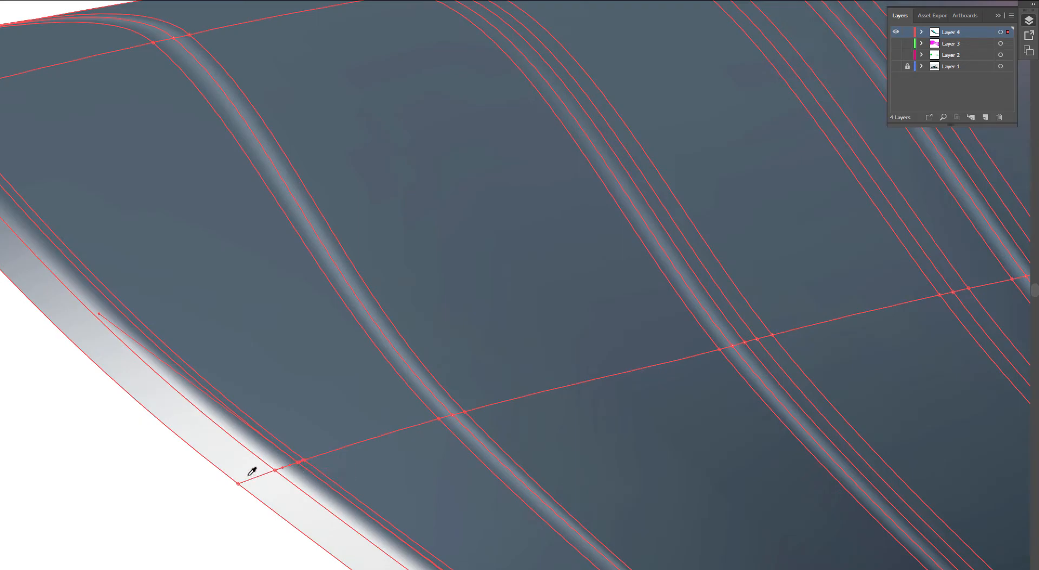
Step: Undo the last lengthwise mesh line added along the inner edge of the light rim
left_click(208, 504)
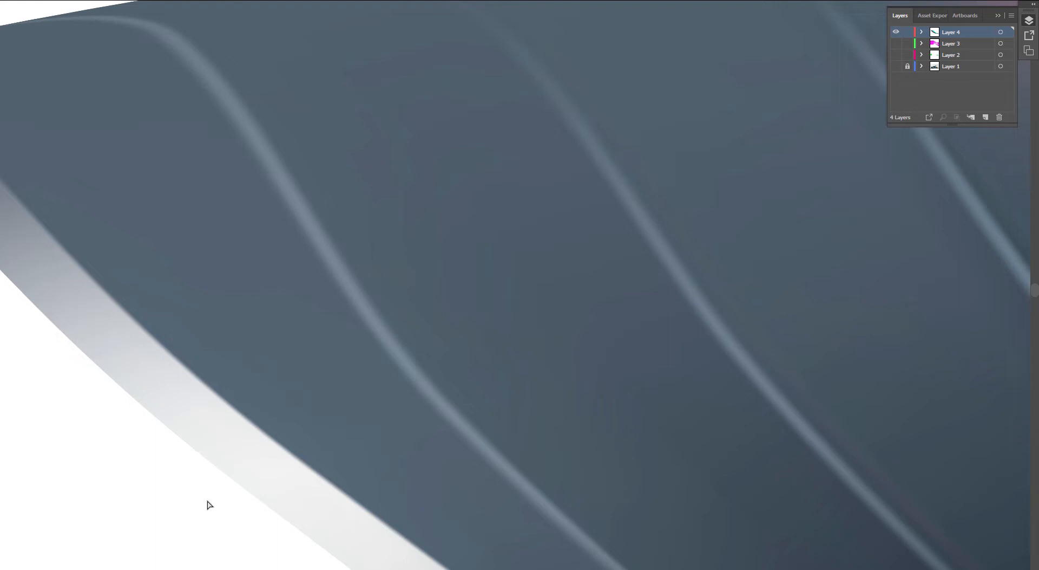
key("ctrl+z")
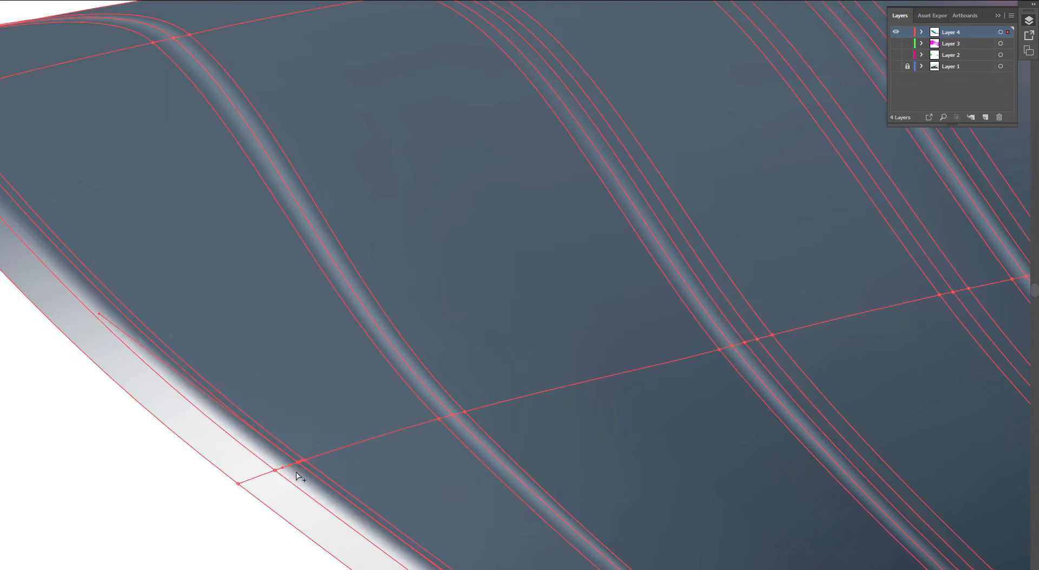
scroll(296, 477, "up", 3)
key("ctrl+z")
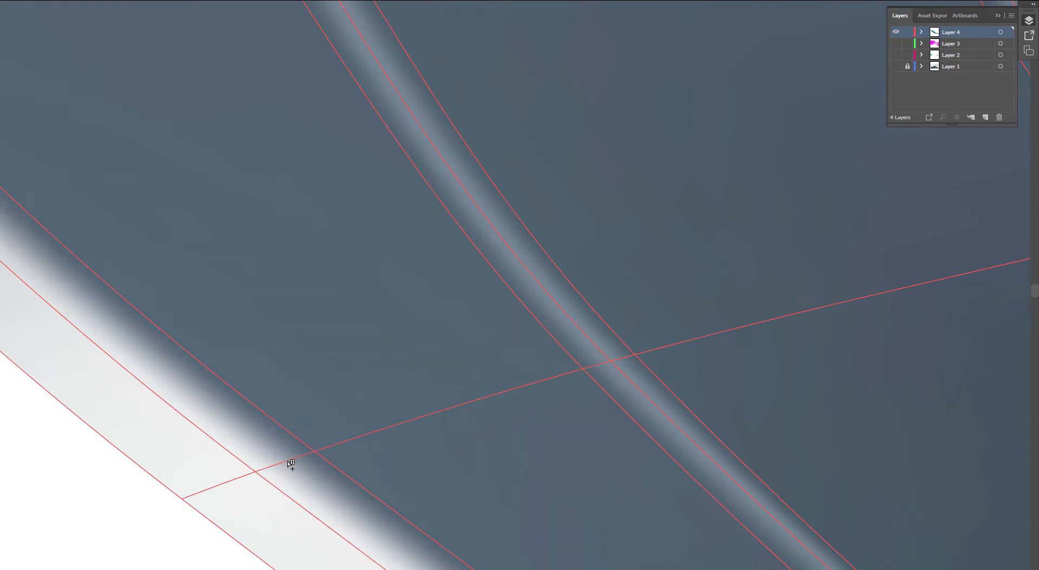
Step: Add a lengthwise mesh line at the rim's blurred inner edge and sample the light rim colour onto its point at the second cross line
left_click(288, 460)
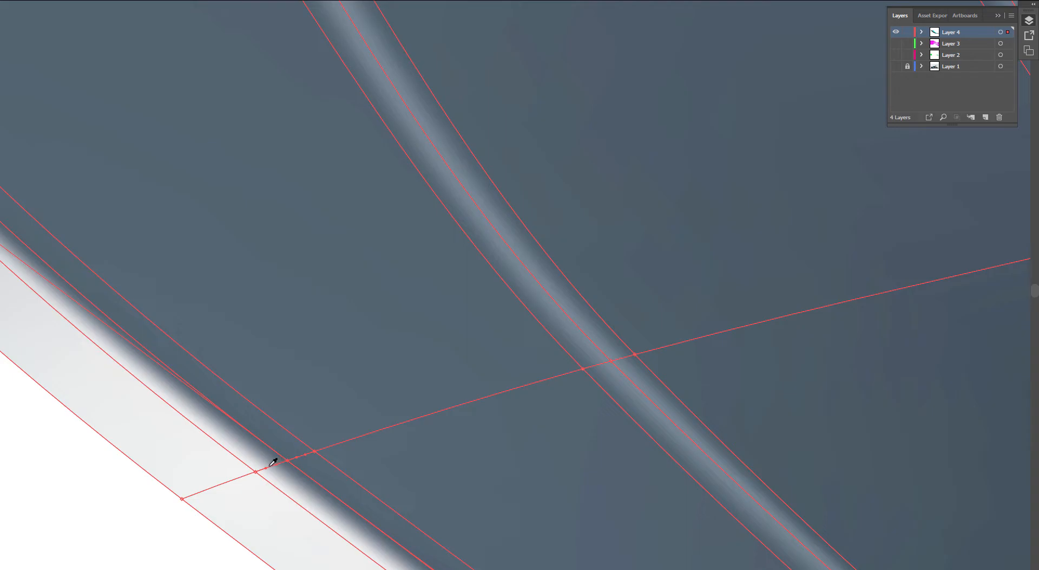
left_click(270, 465)
left_click(293, 451)
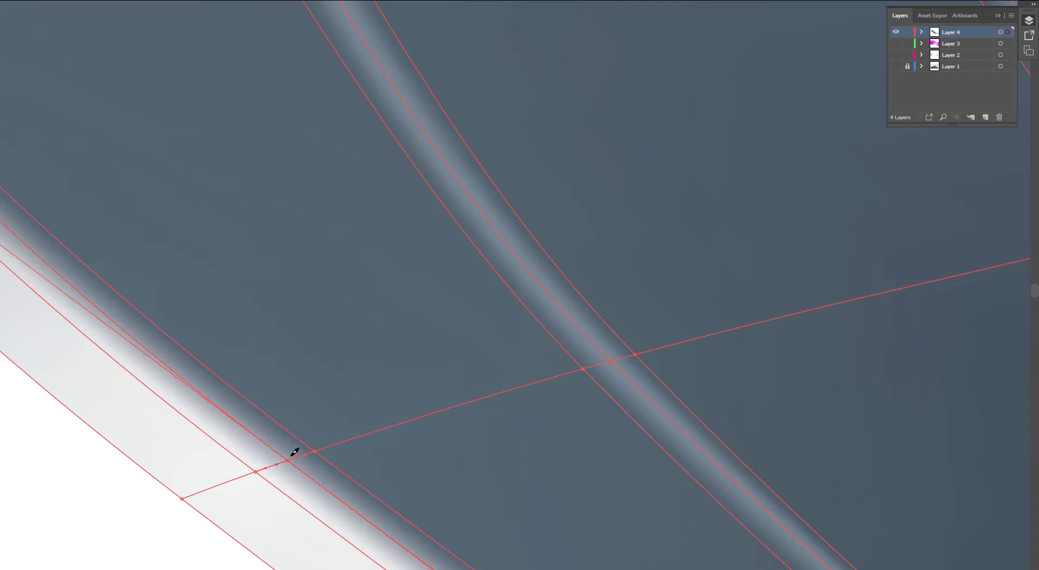
left_click(273, 458)
left_click(290, 453)
key("a")
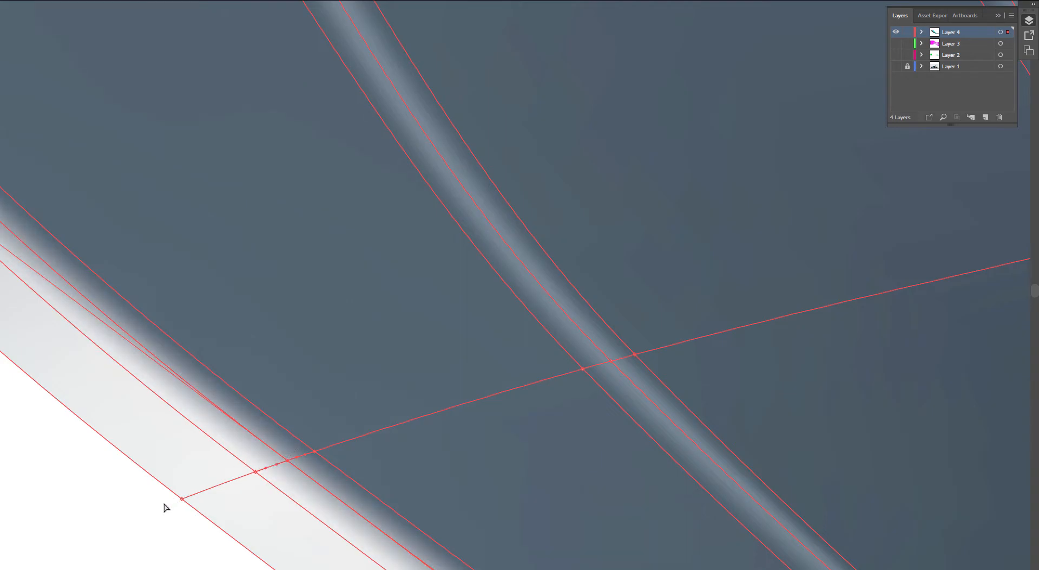
left_click(164, 505)
scroll(164, 505, "down", 2)
scroll(241, 415, "down", 3)
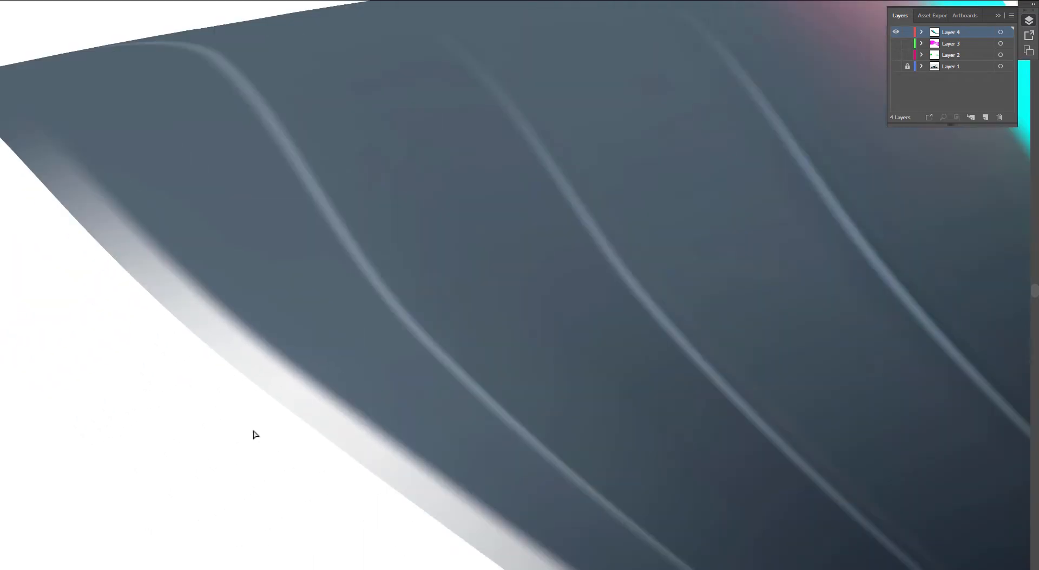
Step: Resample the light rim colour onto the inner edge's mesh point at the second cross line to sharpen the transition
left_click(356, 383)
left_click(165, 477)
left_click(274, 353)
left_click(285, 361)
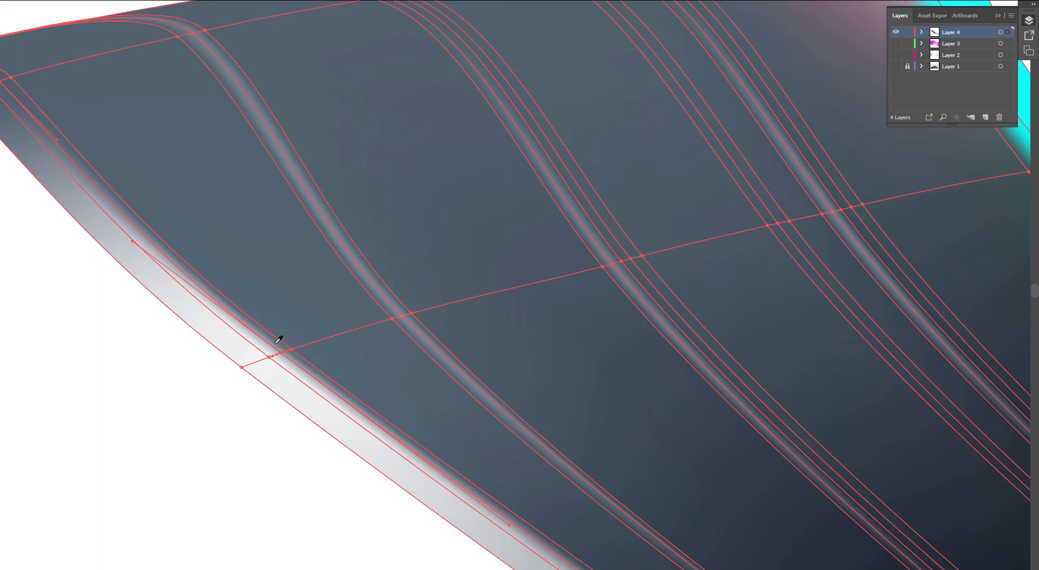
left_click(215, 396)
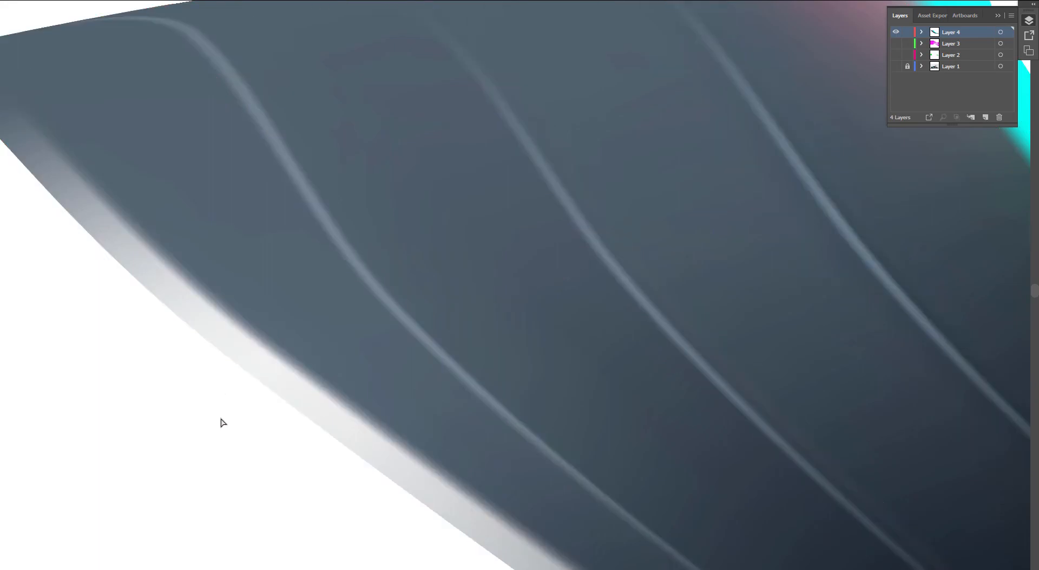
scroll(222, 422, "down", 1)
left_click_drag(239, 440, 246, 405)
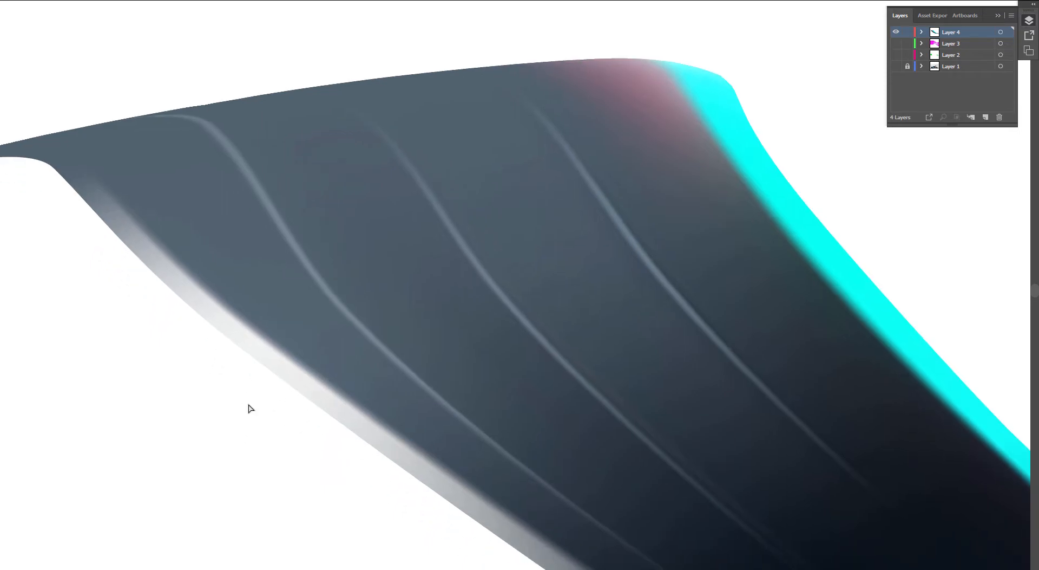
Step: Try to sample the rim's light colour onto its inner mesh point at the uppermost cross line
left_click(328, 337)
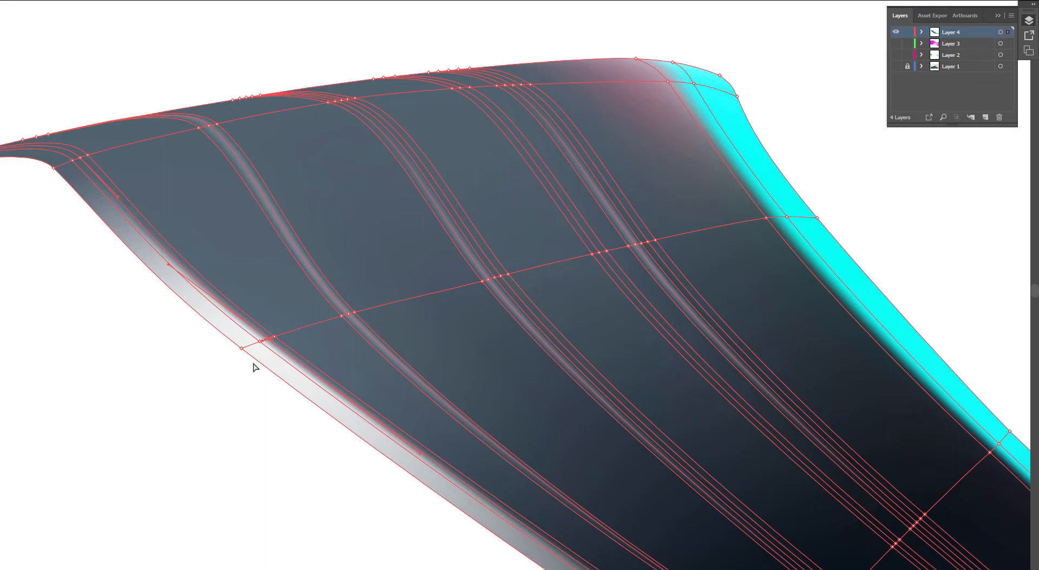
scroll(290, 389, "down", 4)
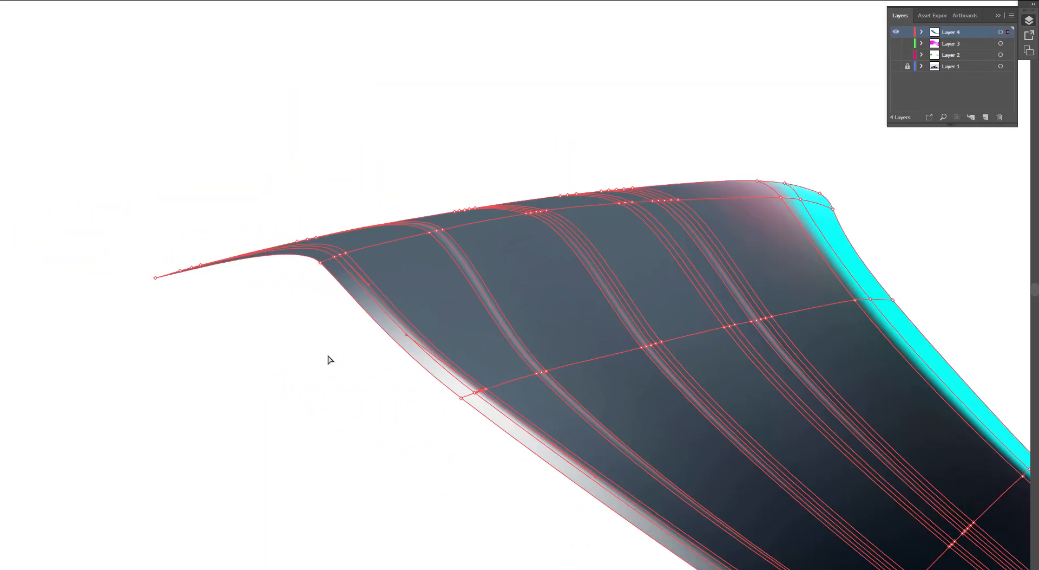
scroll(336, 256, "up", 3)
left_click_drag(359, 254, 348, 255)
key("i")
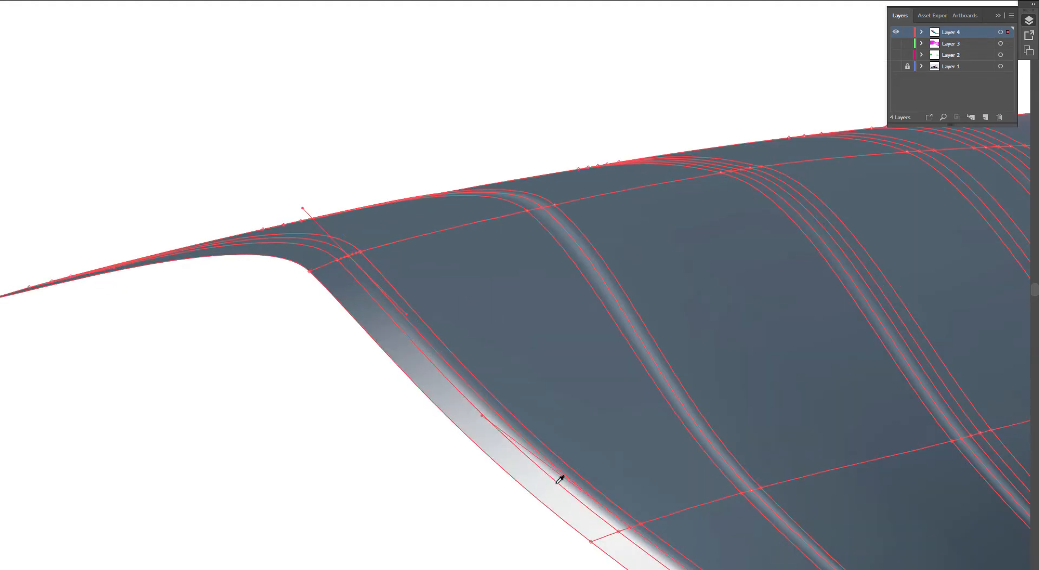
left_click(562, 479)
key("ctrl+z")
key("a")
left_click(355, 465)
Step: Sample the rim's light colour onto its inner and outer mesh points at the uppermost cross line
left_click_drag(385, 474, 291, 417)
left_click(330, 283)
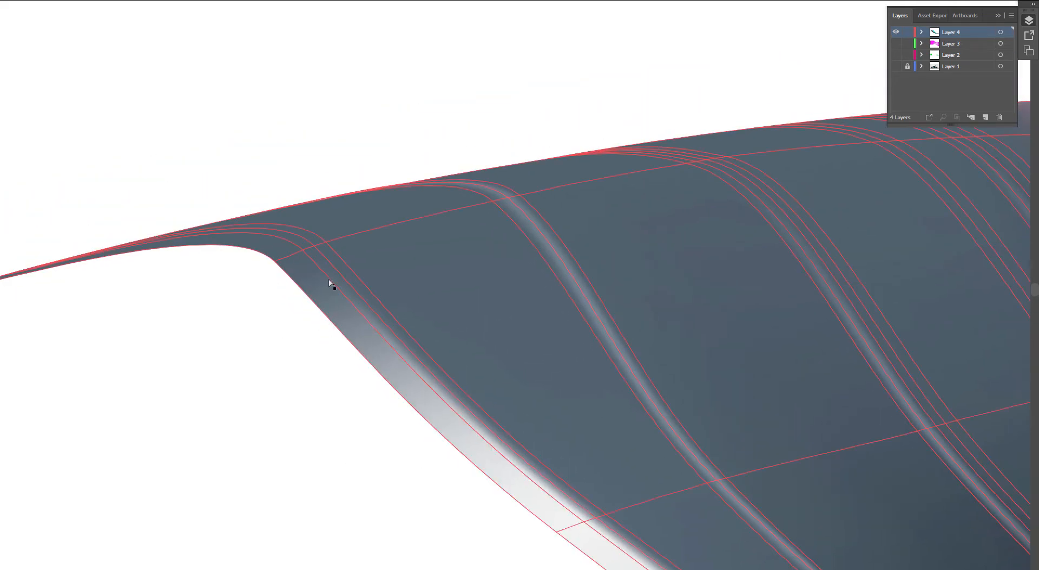
left_click(314, 245)
key("i")
left_click(592, 515)
left_click(303, 250)
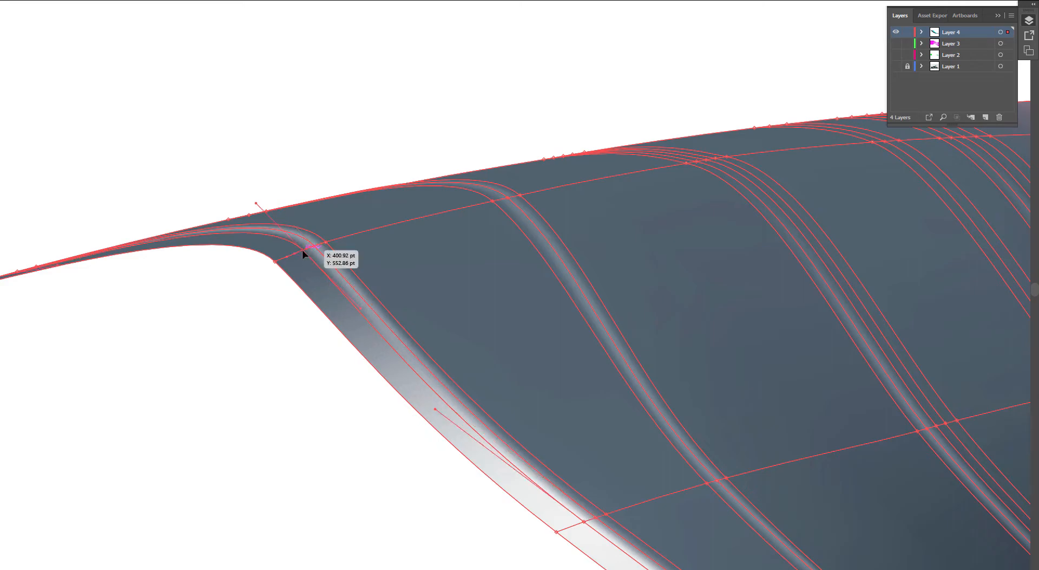
left_click(275, 262, "shift")
key("i")
left_click(575, 527)
key("a")
left_click(346, 492)
Step: Extend the light rim colour onto the rim's mesh points at the panel's pointed tip
mouse_move(243, 433)
left_mouse_down()
mouse_move(469, 459)
mouse_move(314, 459)
mouse_move(244, 492)
mouse_move(411, 485)
left_mouse_up()
key("q")
key("a")
left_click(430, 298)
scroll(119, 338, "up", 1)
left_click_drag(155, 298, 177, 334)
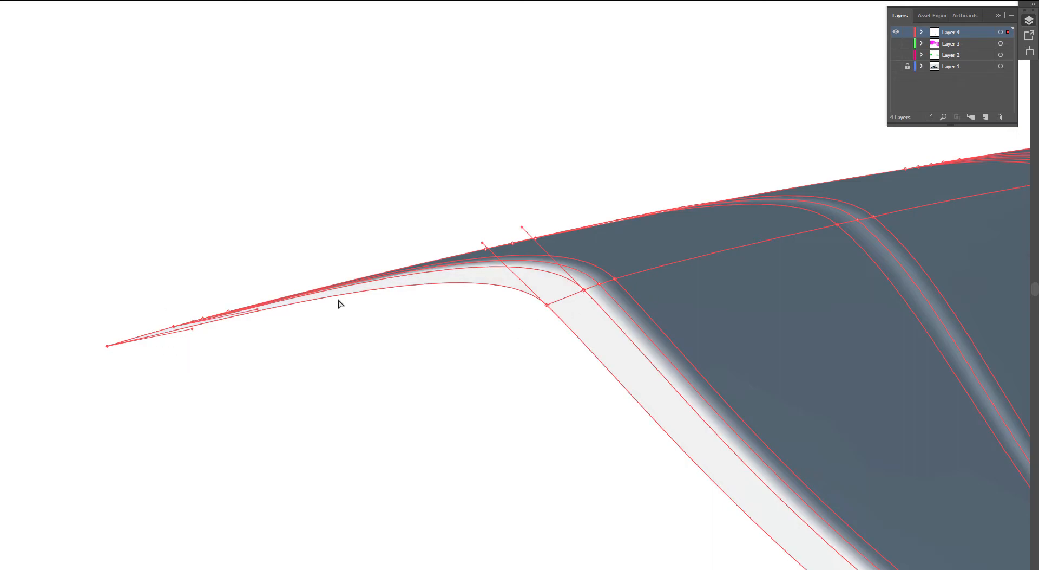
left_click_drag(246, 275, 197, 320)
key("i")
left_click(734, 292)
key("a")
left_click_drag(498, 332, 374, 355)
left_click(375, 355)
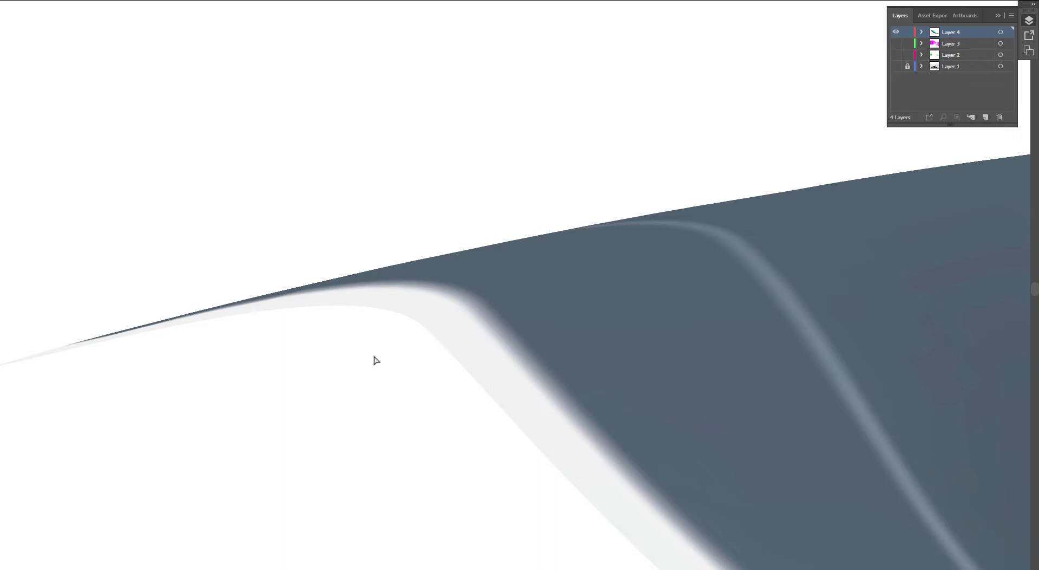
Step: Sample the first crease's highlight colour onto the second crease's mesh point at the uppermost cross line
left_click(501, 363)
left_click_drag(741, 272, 378, 337)
left_click(520, 187)
left_click(671, 274)
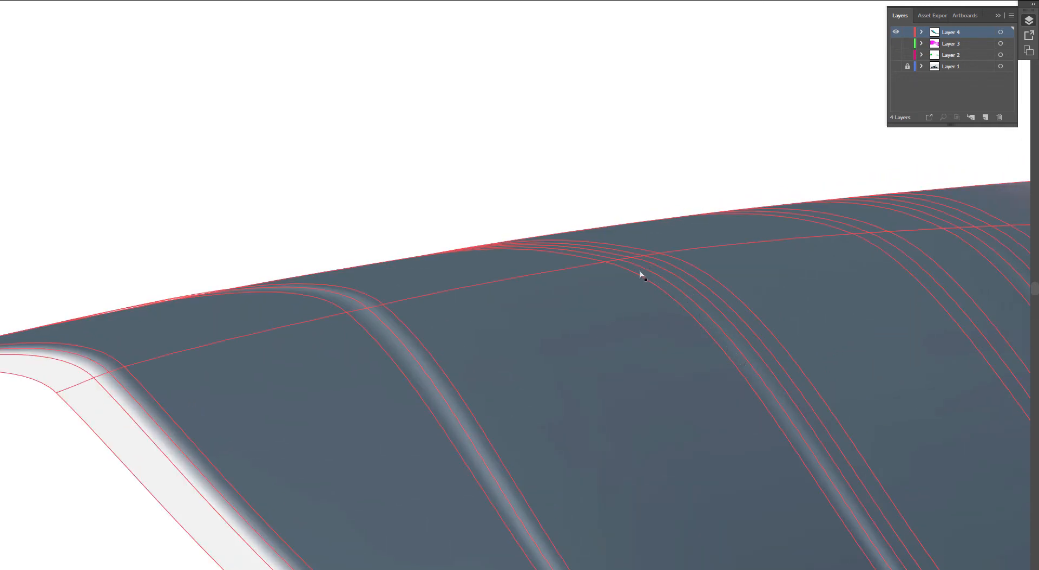
left_click(619, 259)
key("i")
left_click(404, 349)
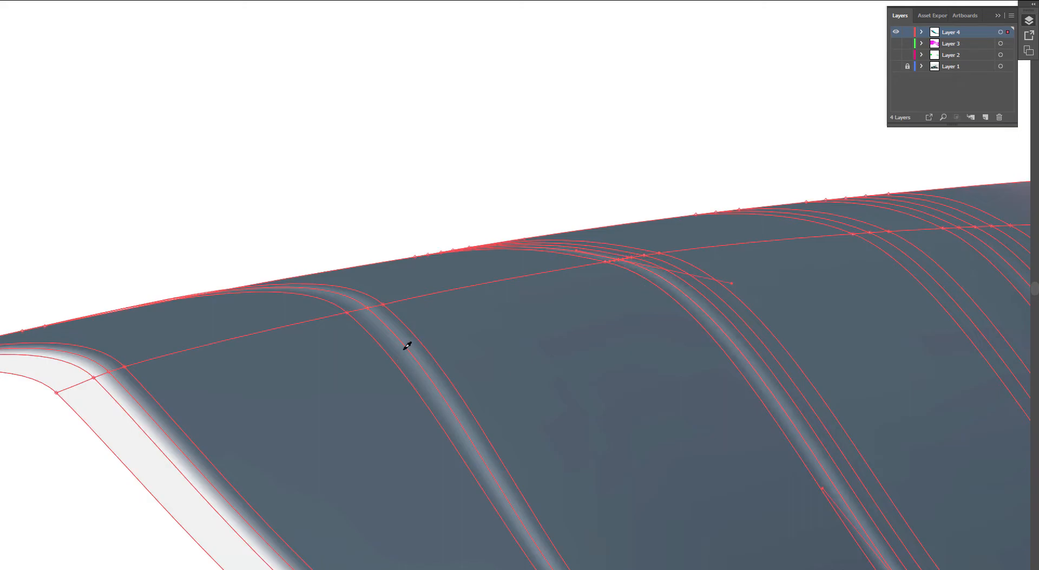
left_click_drag(555, 185, 382, 264)
left_click(392, 213, "ctrl")
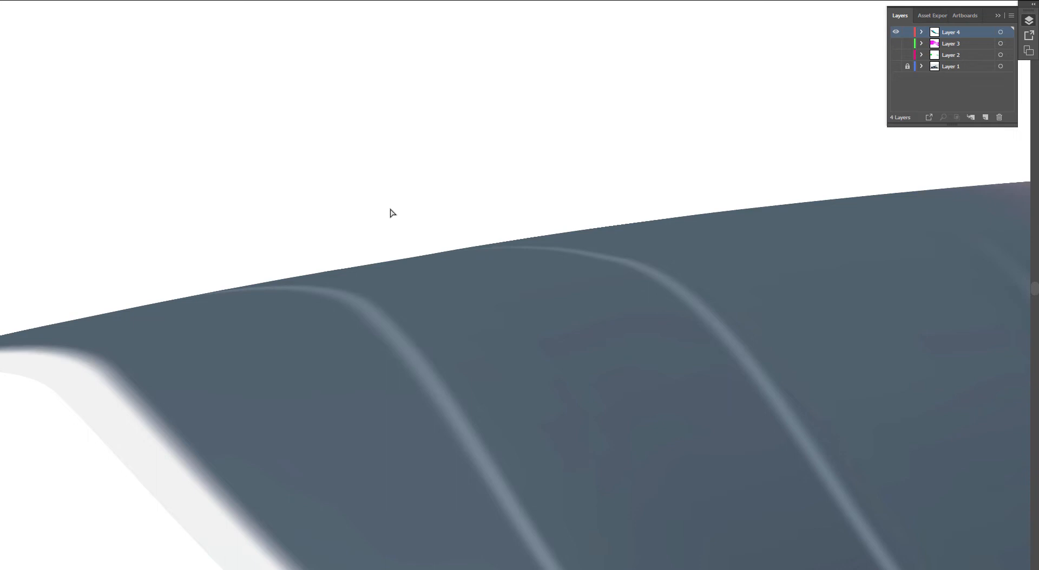
Step: Show the reference photo on Layer 1 and compare it with Layer 4's mesh in outline view, then restore the mesh's preview
left_click(897, 66)
left_click(896, 32, "ctrl")
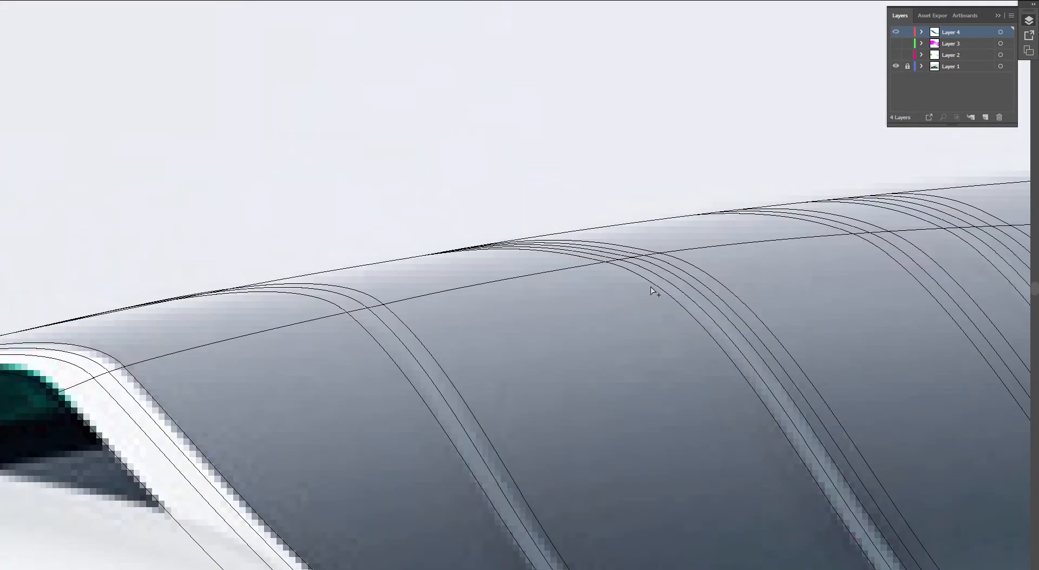
scroll(667, 279, "down", 3)
left_click_drag(664, 351, 498, 255)
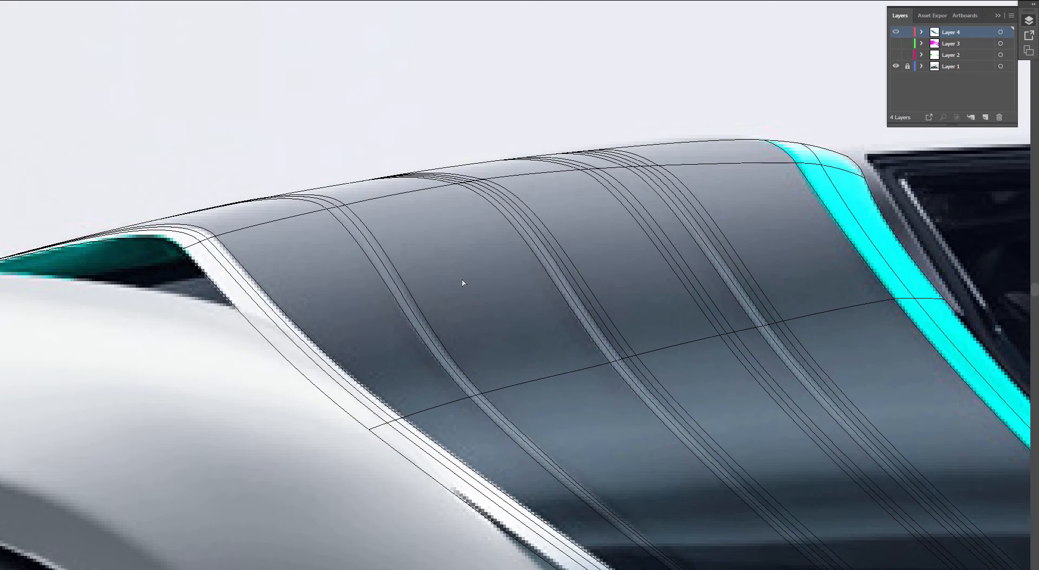
scroll(463, 283, "down", 3)
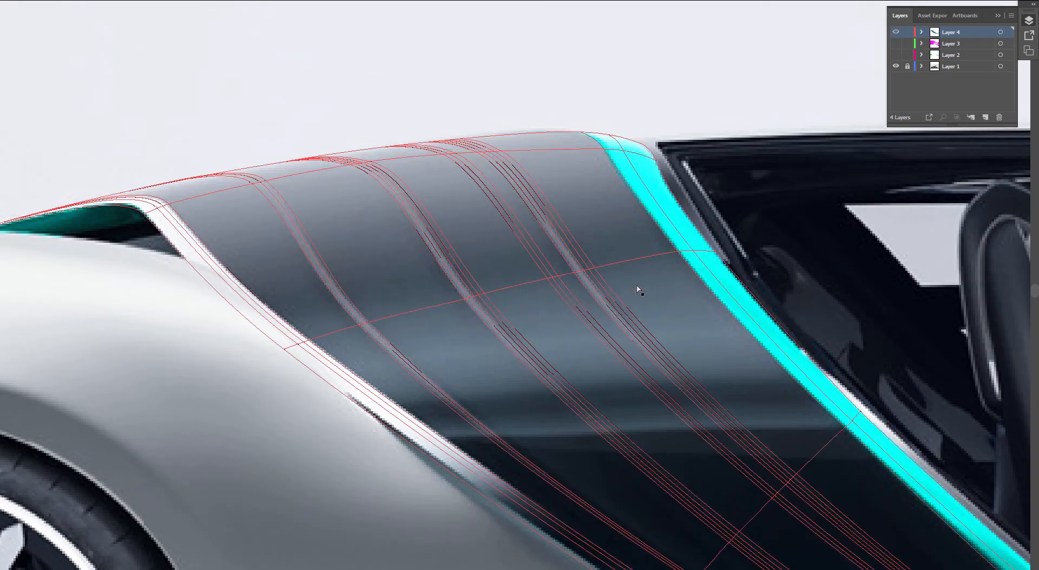
left_click(896, 32, "ctrl")
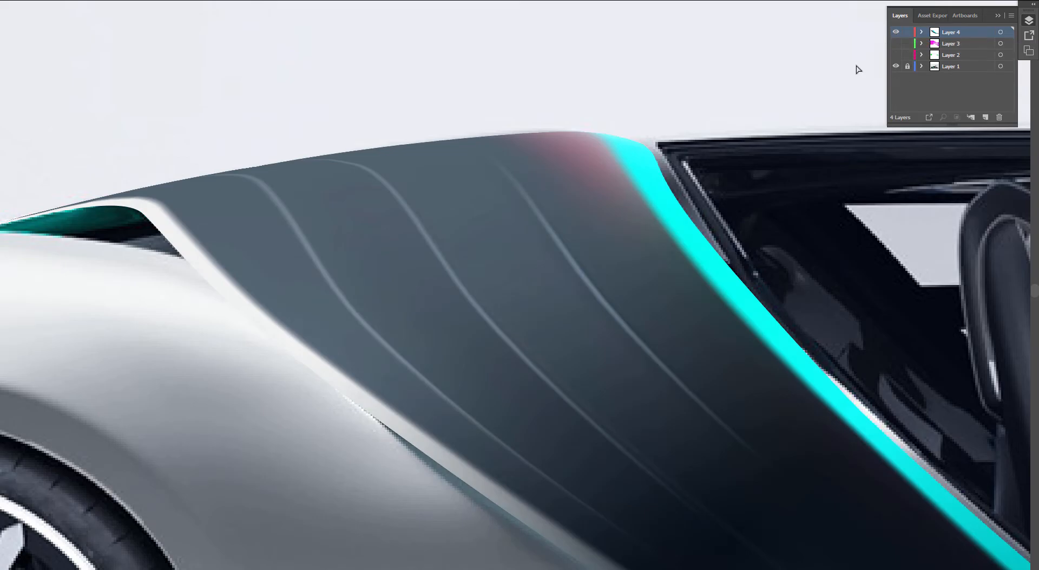
Step: Recolour the pink-tinted mesh point beside the cyan strip on the uppermost cross line with the dark panel colour from the photo
left_click(603, 148)
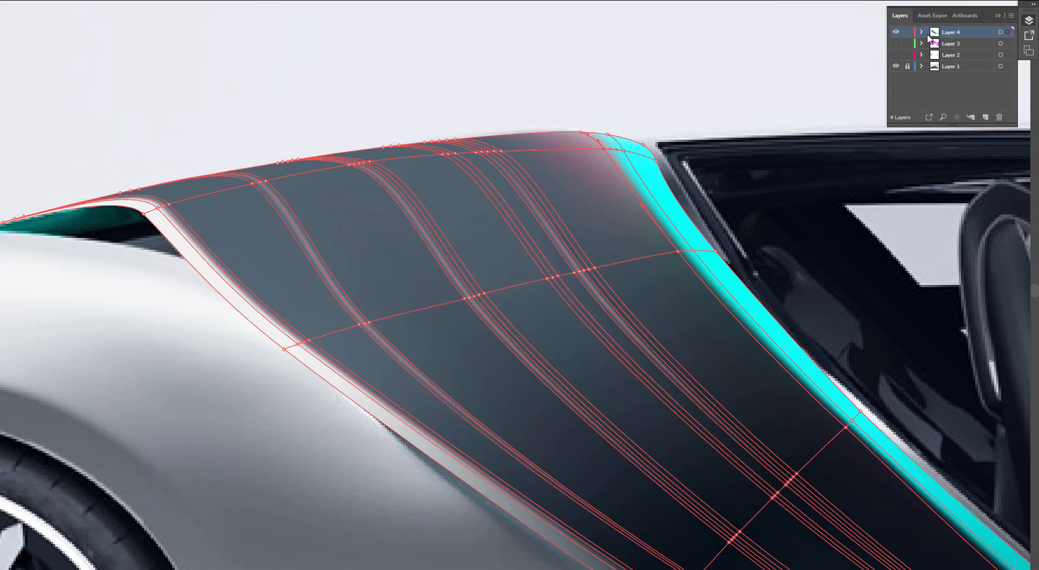
left_click(896, 32, "ctrl")
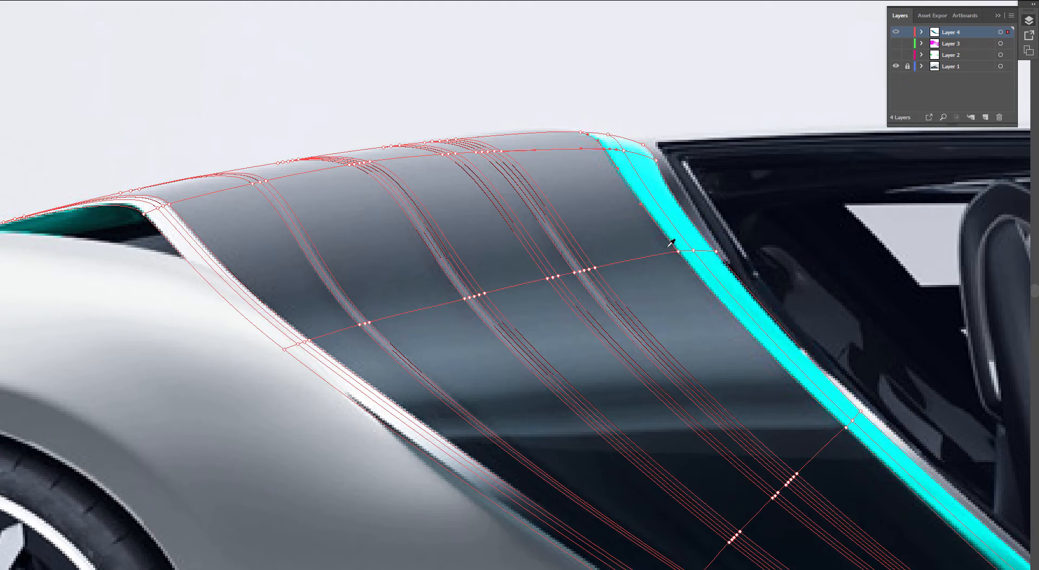
left_click(896, 33, "ctrl")
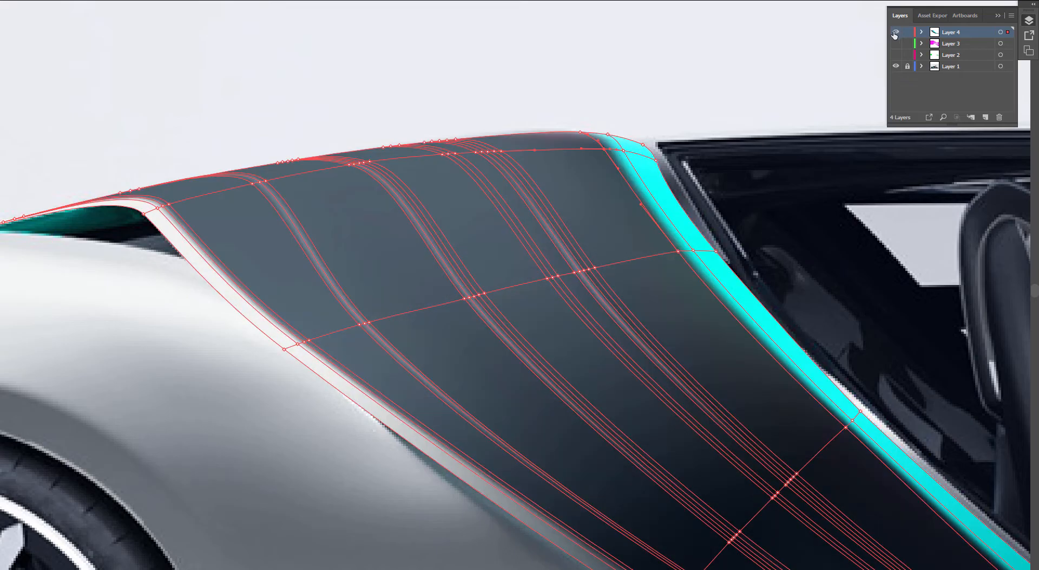
left_click(699, 53)
Step: Sample the neighbouring dark panel colour onto the remaining pink-tinted mesh point on the panel's upper edge beside the cyan strip
scroll(582, 140, "up", 1)
left_click_drag(595, 100, 565, 139)
key("i")
left_click(593, 148)
key("a")
left_click(617, 78)
left_click(449, 159)
key("i")
key("a")
left_click(421, 106)
scroll(442, 131, "down", 1)
left_click_drag(514, 103, 487, 85)
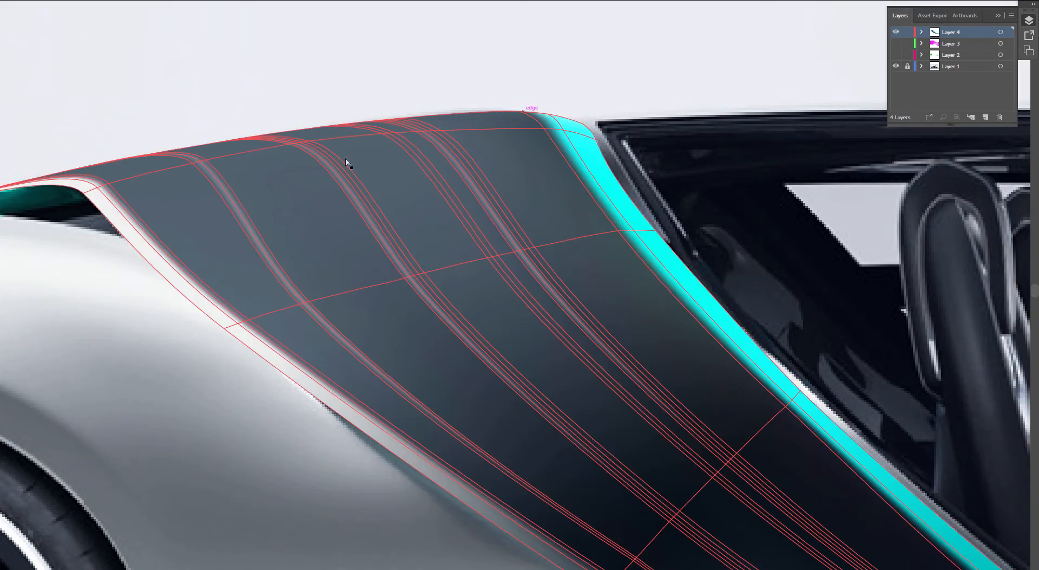
Step: Display Layer 4 in outline view and add a crosswise mesh line between the second and third cross lines near the photo's reflection edge
left_click(897, 32, "ctrl")
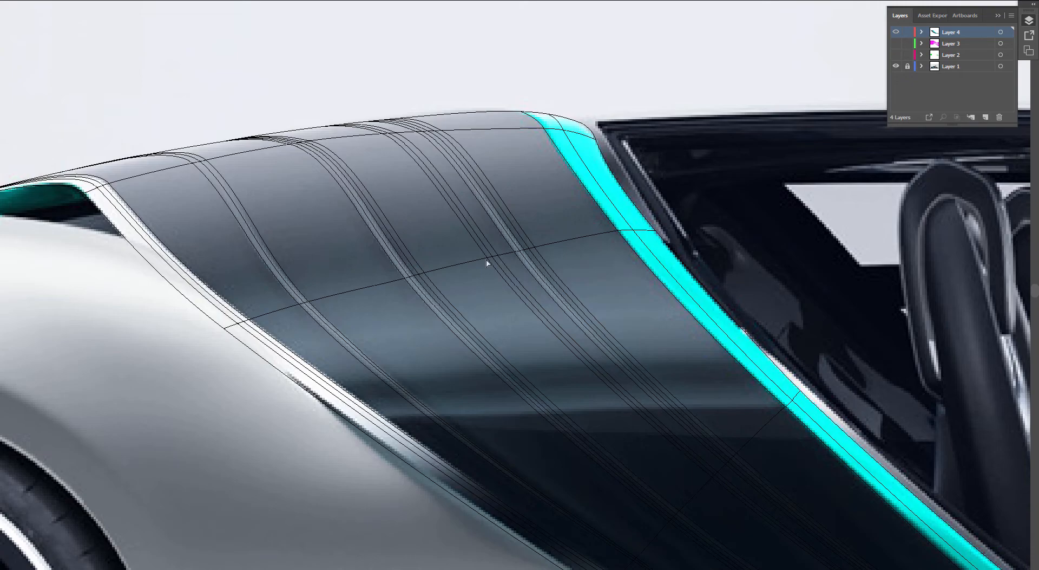
left_click(652, 239)
scroll(736, 390, "up", 2)
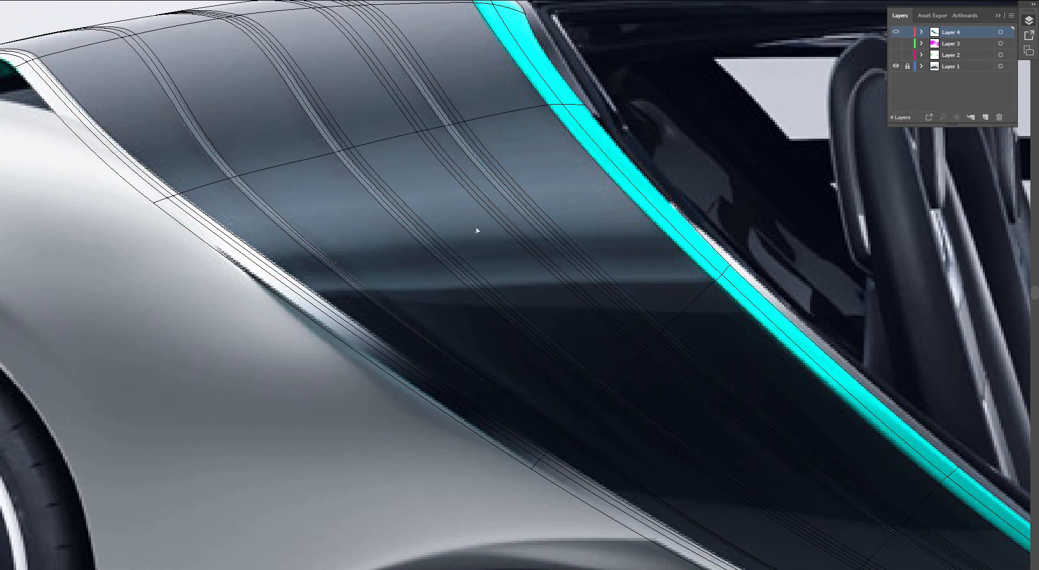
left_click(263, 273)
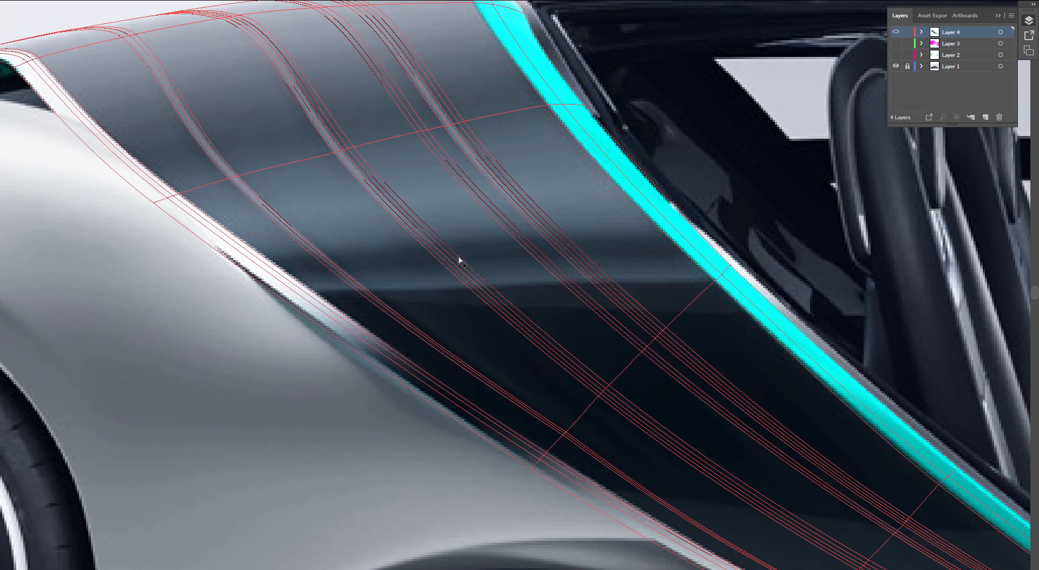
key("a")
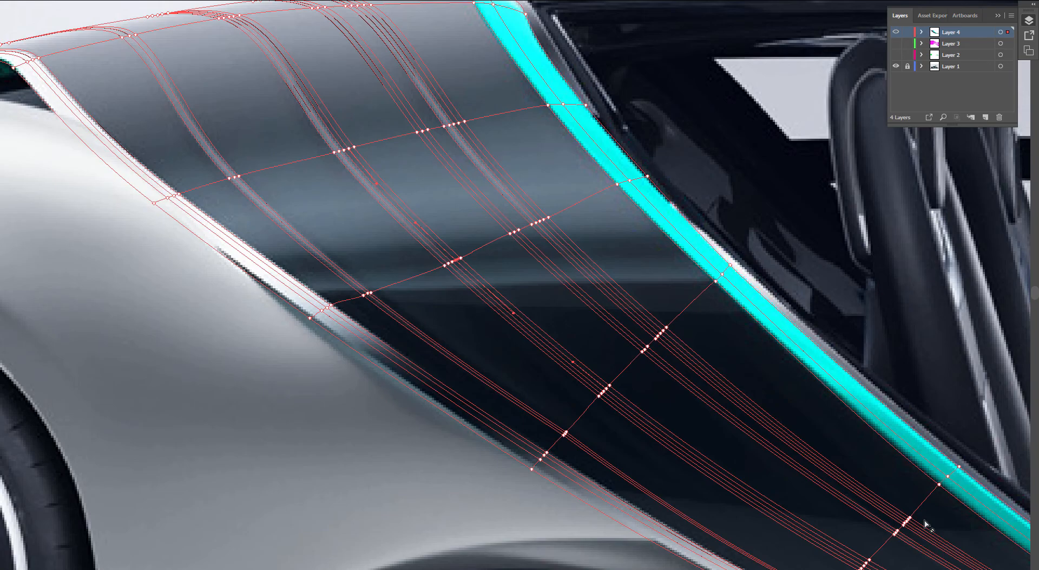
Step: Examine how the cross lines run over the whole panel against the photo's reflections to plan further mesh lines
scroll(925, 521, "down", 2)
left_click_drag(959, 529, 606, 284)
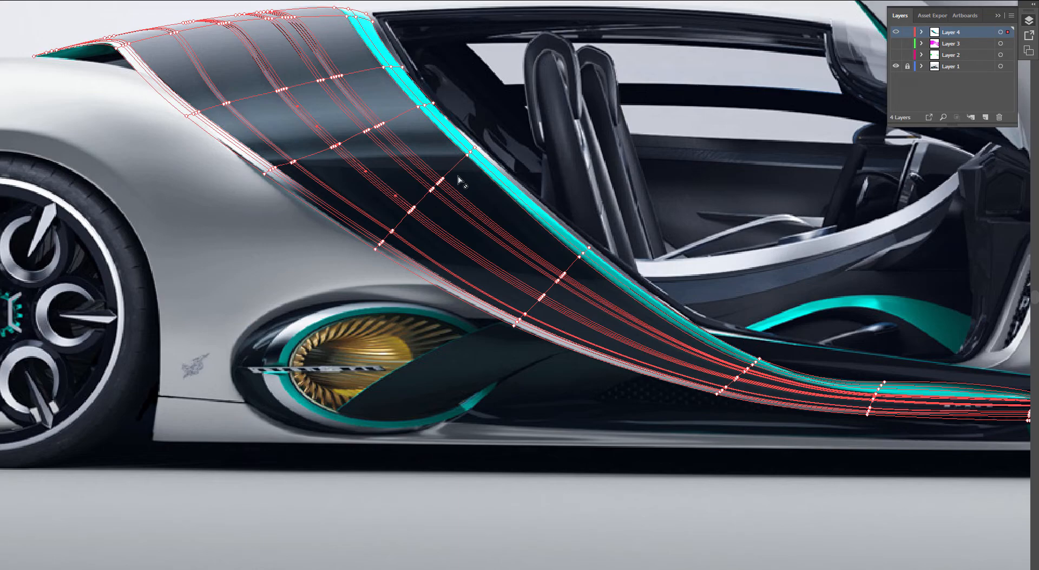
scroll(459, 180, "up", 3)
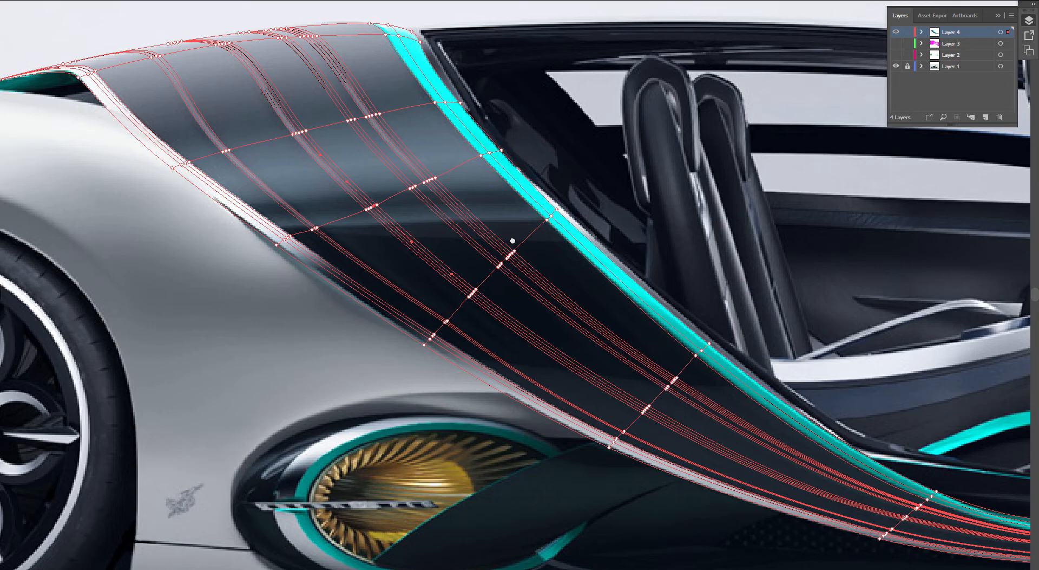
key("u")
scroll(313, 156, "up", 1)
left_click_drag(300, 147, 394, 230)
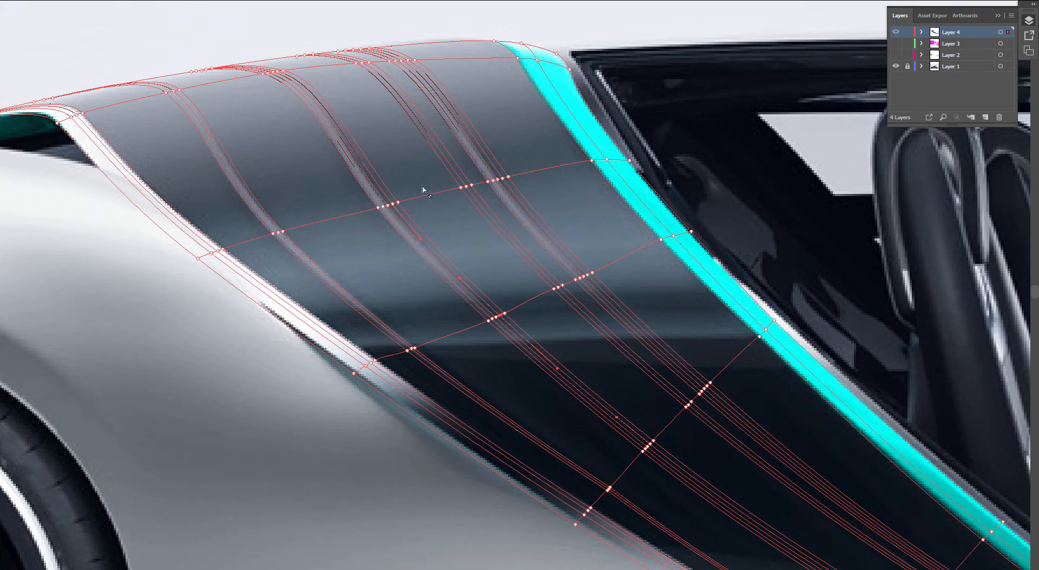
Step: Raise the mesh points at the leftmost crease and the light rim on the cross line above the panel's blue-grey reflection
left_click(261, 248)
scroll(263, 248, "up", 1)
left_click_drag(274, 230, 258, 210)
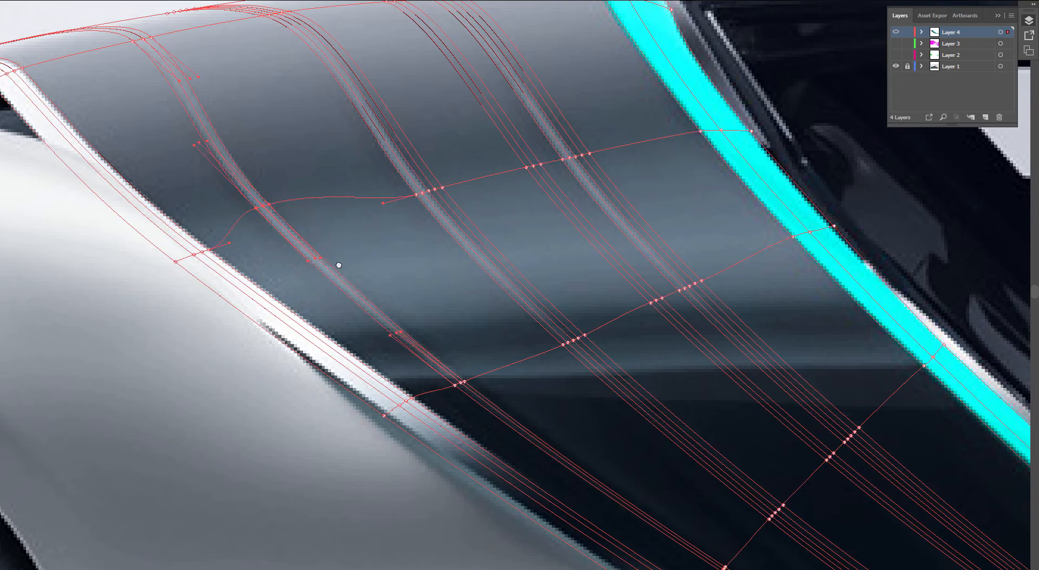
left_click_drag(209, 257, 186, 234)
left_click_drag(359, 238, 329, 241)
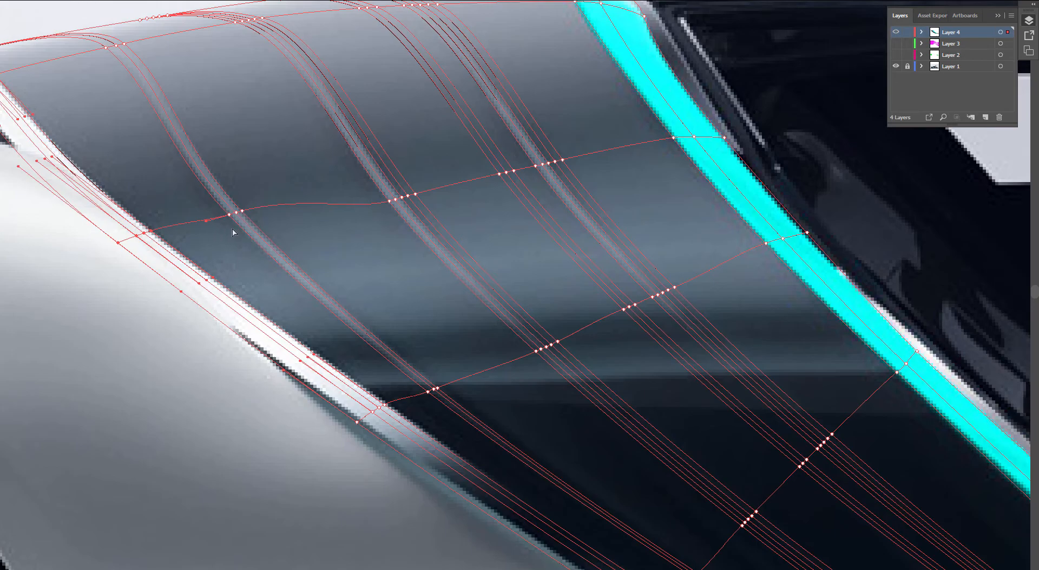
Step: Raise the second crease's mesh points and the group of three beside the rightmost crease so the same cross line curves more smoothly
left_click_drag(234, 217, 226, 210)
left_click_drag(389, 201, 371, 177)
left_click_drag(472, 206, 436, 208)
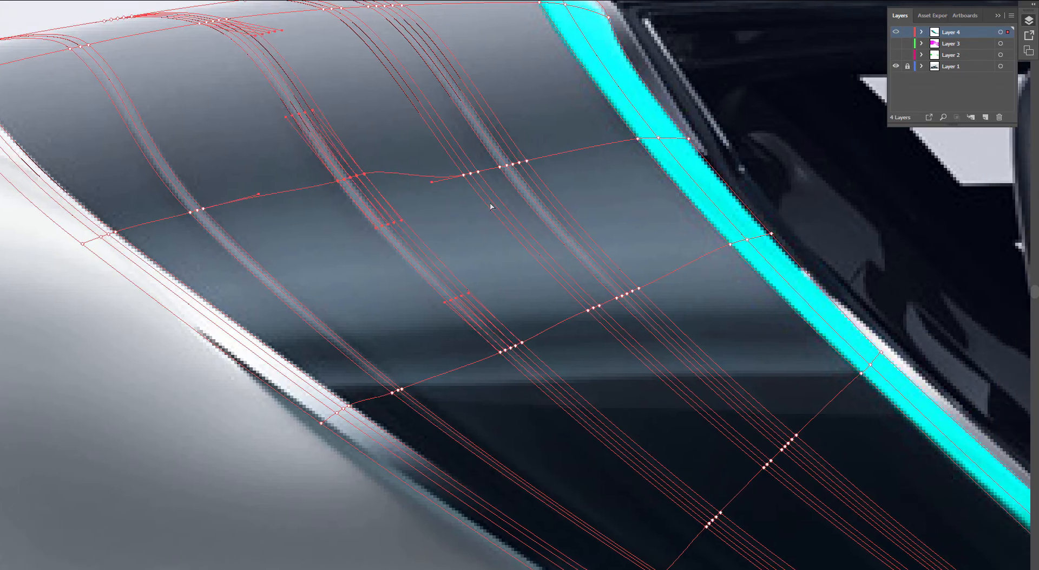
left_click(464, 175)
left_click_drag(462, 173, 446, 197)
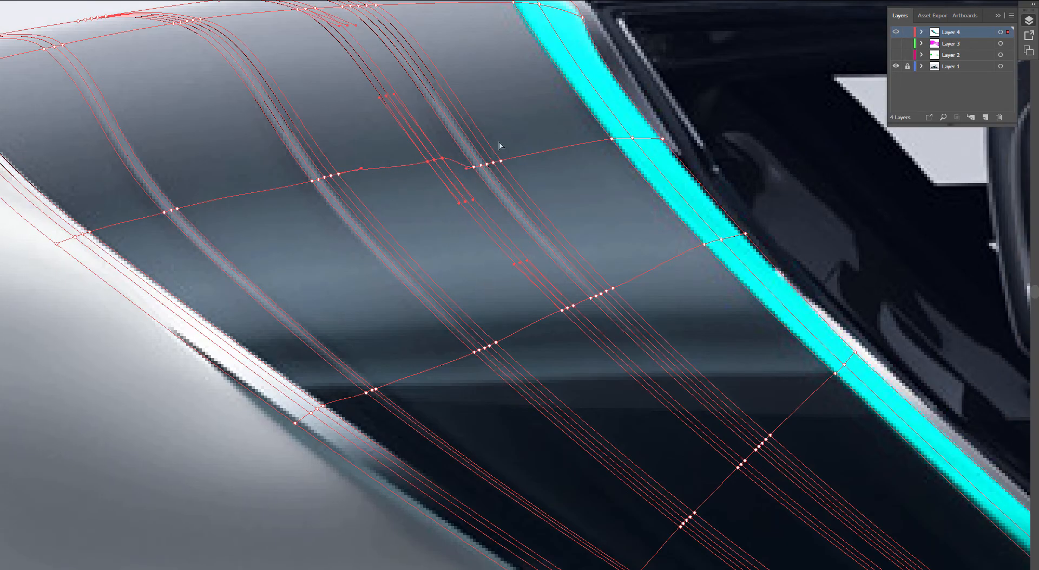
left_click_drag(473, 169, 471, 162)
left_click(580, 190)
left_click_drag(585, 194, 621, 223)
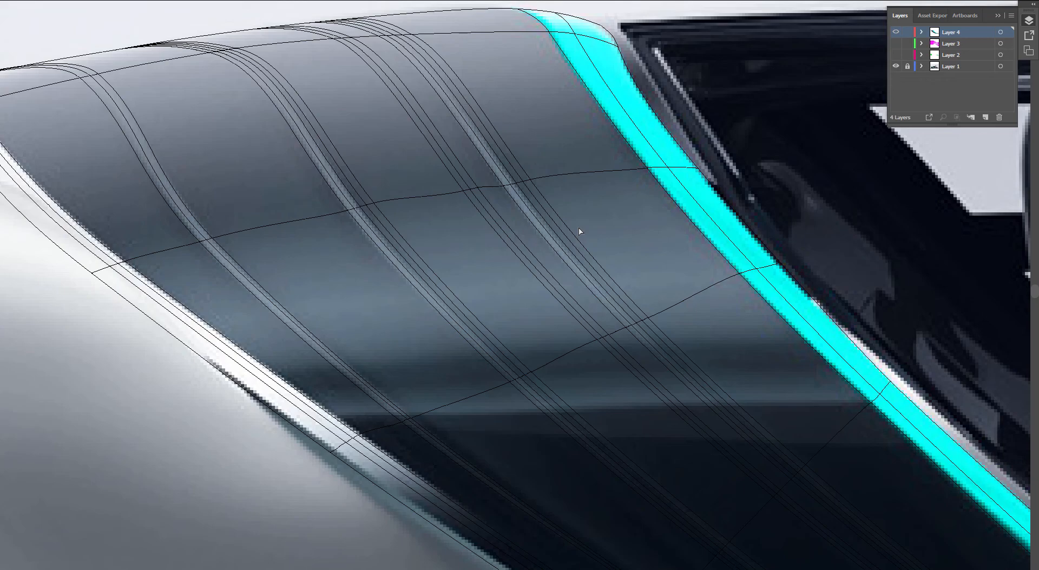
Step: Even out the handles of the second crease's mesh points on that cross line
scroll(342, 226, "up", 2)
left_click_drag(300, 235, 299, 236)
scroll(390, 210, "up", 1)
left_click_drag(438, 206, 384, 238)
scroll(395, 240, "up", 5)
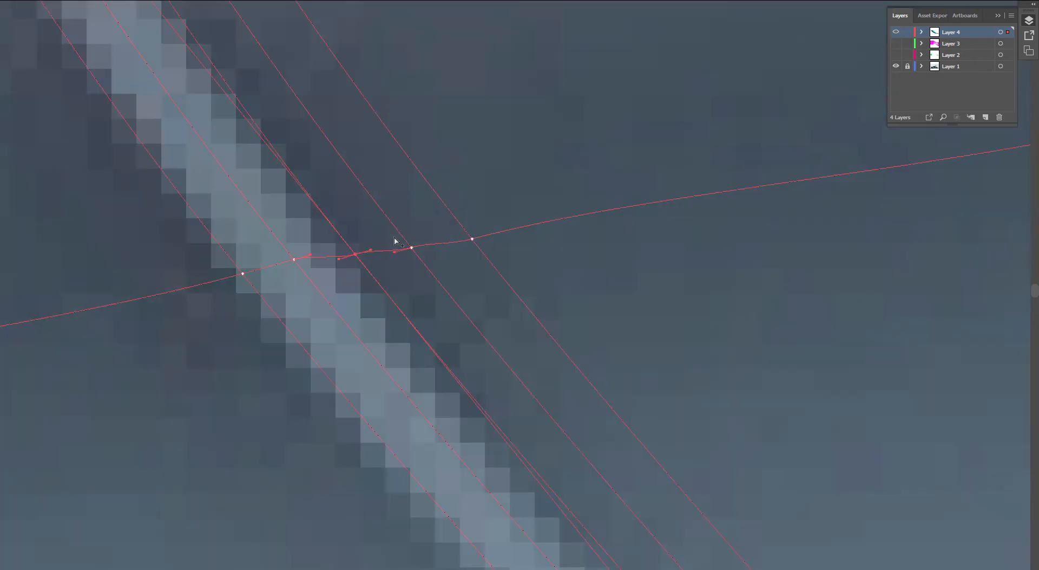
left_click_drag(536, 200, 327, 319)
left_click_drag(451, 244, 296, 263)
left_click(417, 259)
scroll(307, 276, "down", 1)
left_click_drag(597, 292, 286, 345)
left_click_drag(608, 312, 481, 335)
scroll(573, 322, "down", 2)
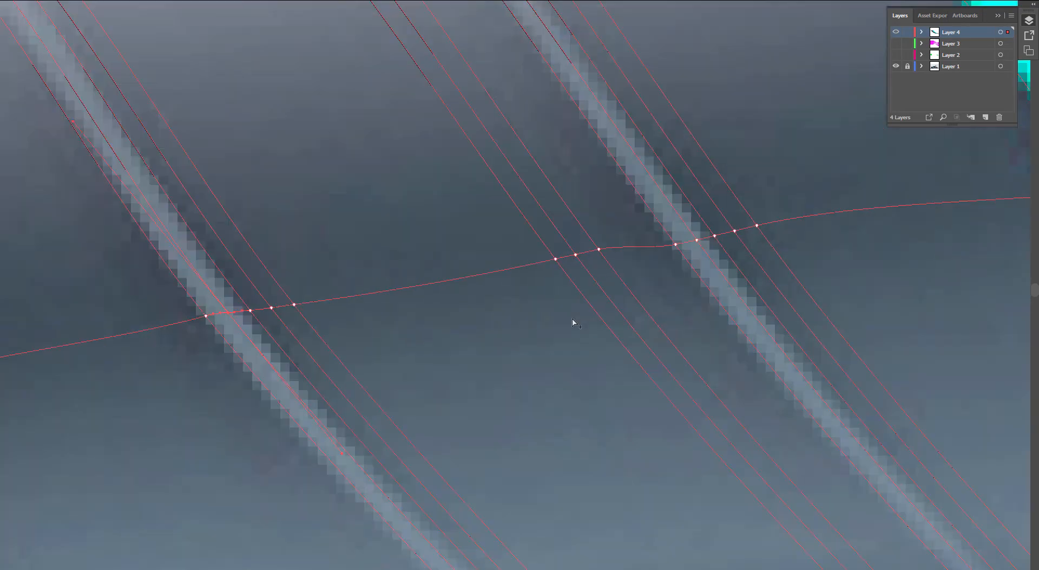
Step: Smooth the cross line between the second crease and the first of the three middle mesh lines by adjusting their points and handles
left_click_drag(634, 348, 566, 360)
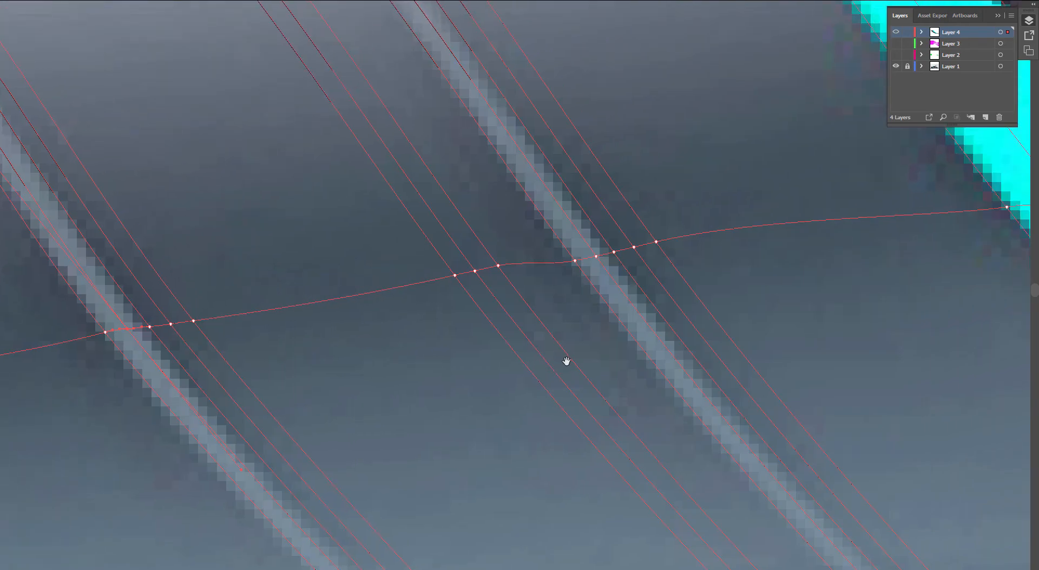
left_click_drag(455, 275, 489, 291)
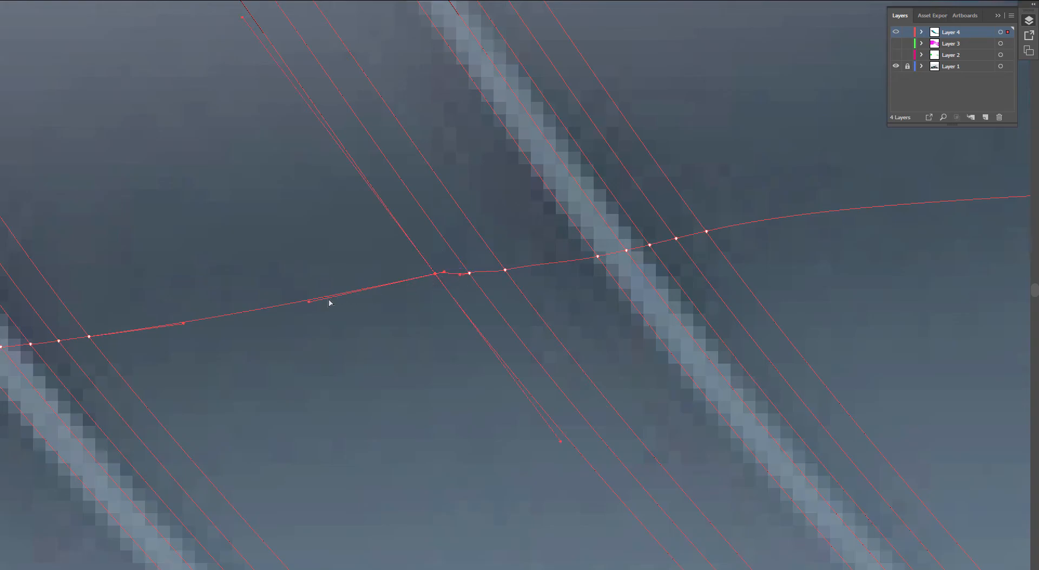
left_click_drag(308, 302, 306, 294)
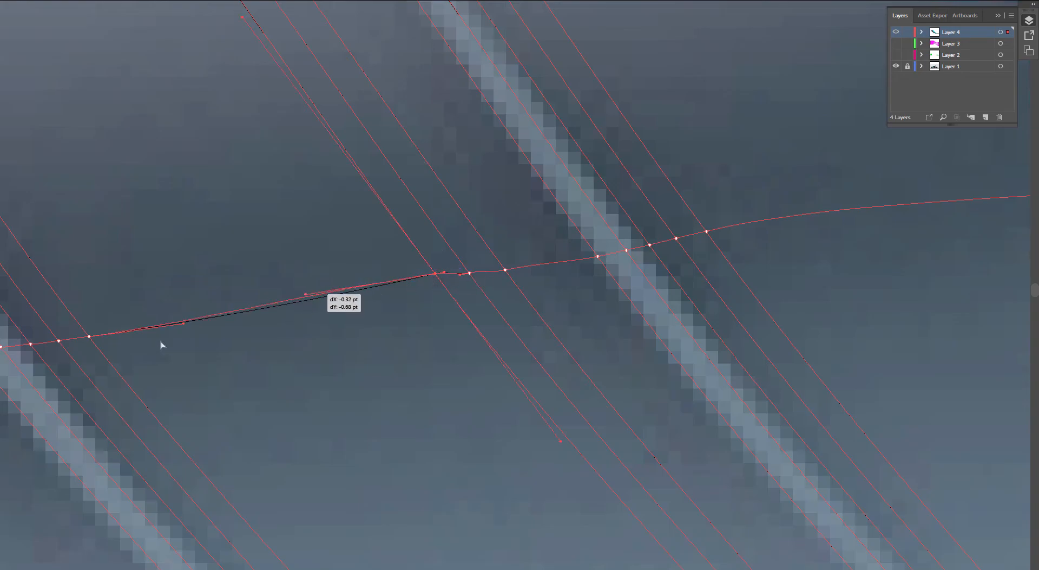
left_click_drag(182, 324, 183, 319)
left_click_drag(448, 322, 411, 328)
mouse_move(435, 282)
left_mouse_down()
mouse_move(417, 276)
mouse_move(468, 276)
mouse_move(441, 275)
left_mouse_up()
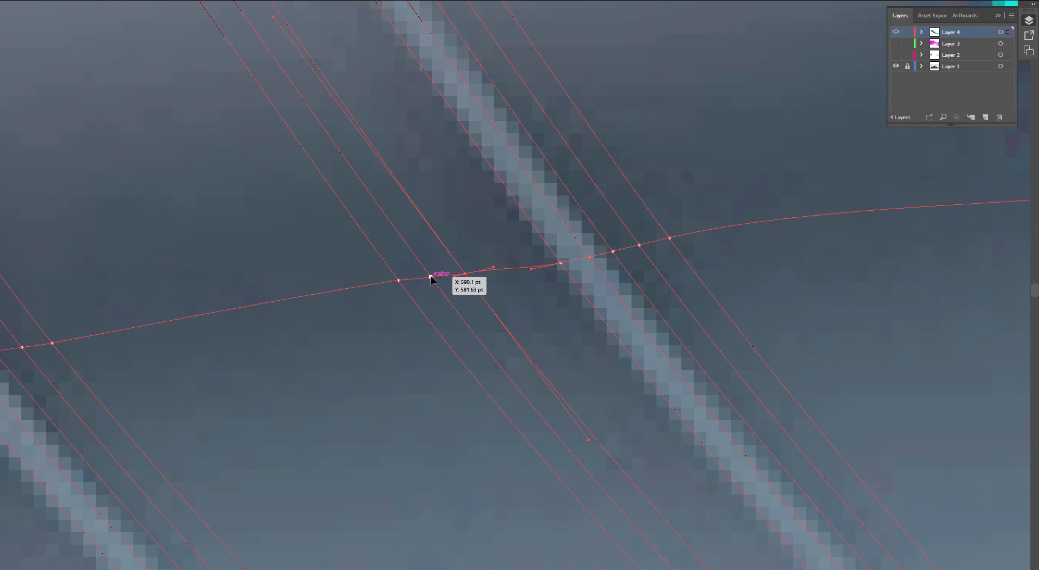
Step: Align the points and handles of the other two middle mesh lines with the rightmost crease for a smooth cross line
left_click(431, 278)
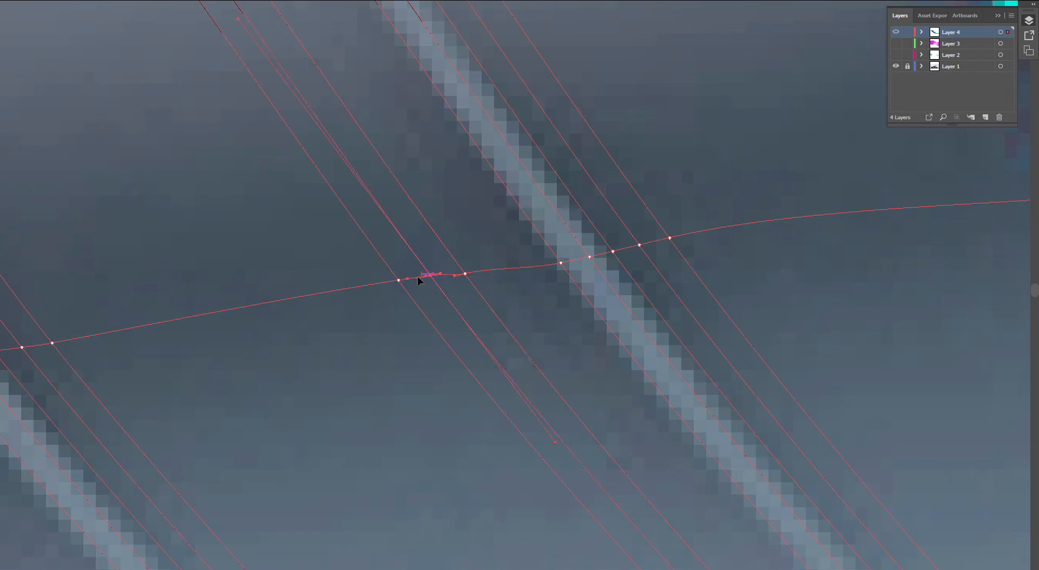
left_click_drag(418, 277, 416, 275)
scroll(449, 286, "up", 2)
left_click_drag(437, 279, 463, 274)
scroll(528, 308, "down", 1)
left_click_drag(563, 323, 515, 334)
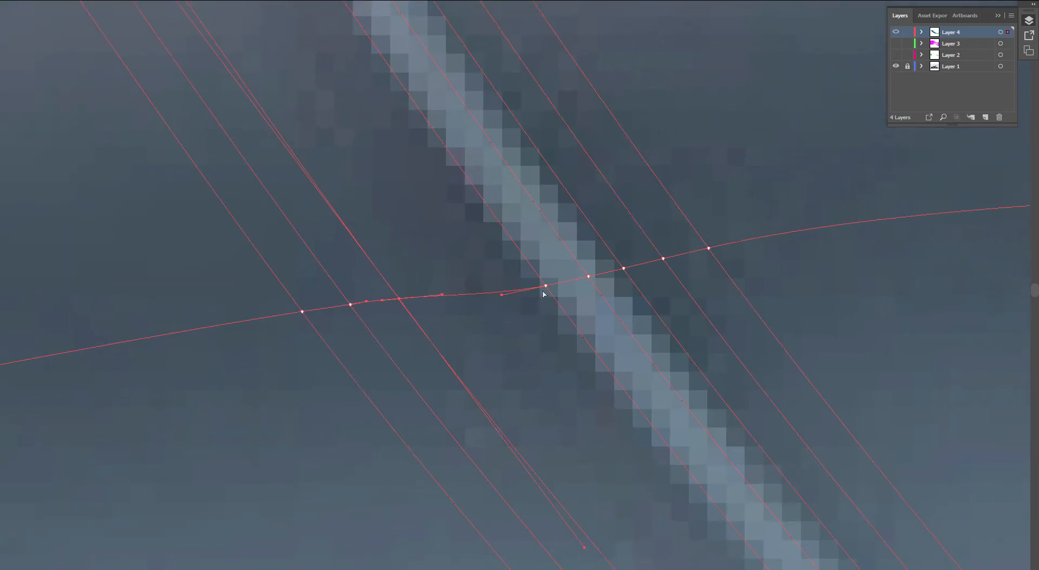
left_click_drag(546, 285, 493, 291)
left_click(588, 277)
mouse_move(591, 278)
left_mouse_down()
mouse_move(630, 277)
mouse_move(608, 290)
mouse_move(590, 279)
left_mouse_up()
scroll(634, 317, "down", 5)
left_click(752, 375)
left_click_drag(752, 376, 513, 212)
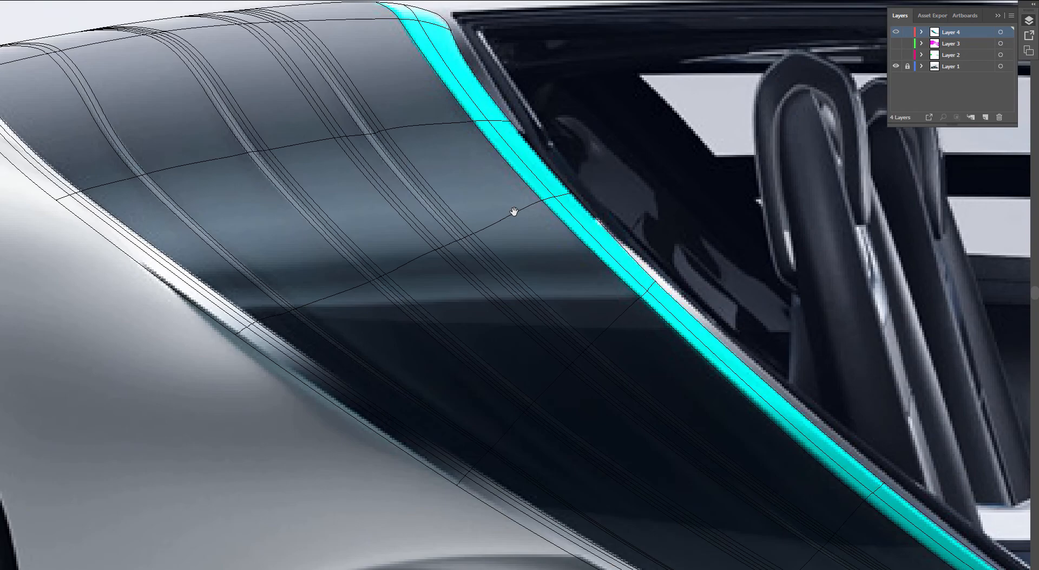
Step: Compare Layer 4's shaded mesh with the reference photo by switching between preview and outline view
left_click_drag(612, 324, 535, 232)
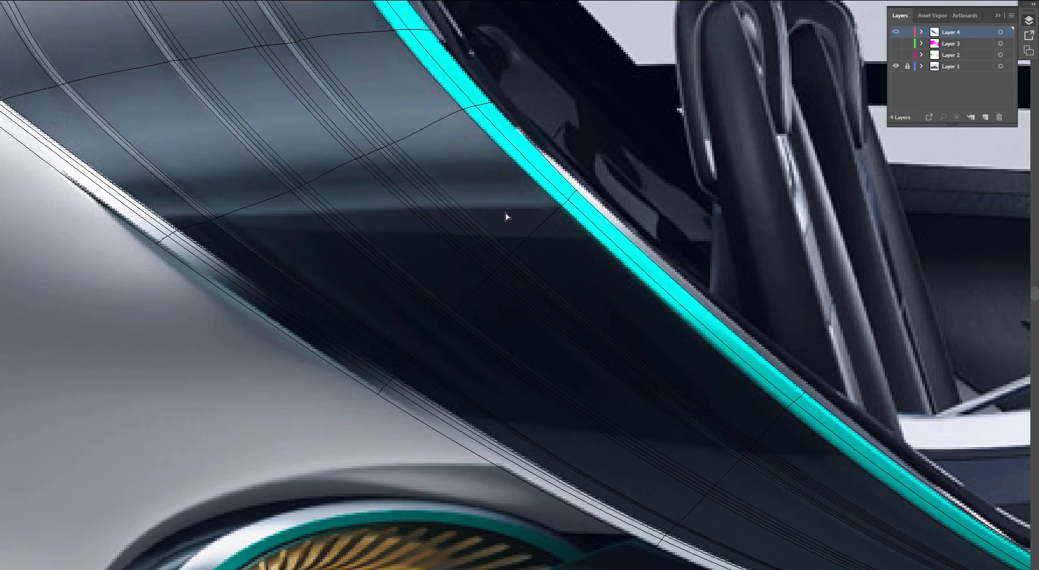
left_click(896, 33, "ctrl")
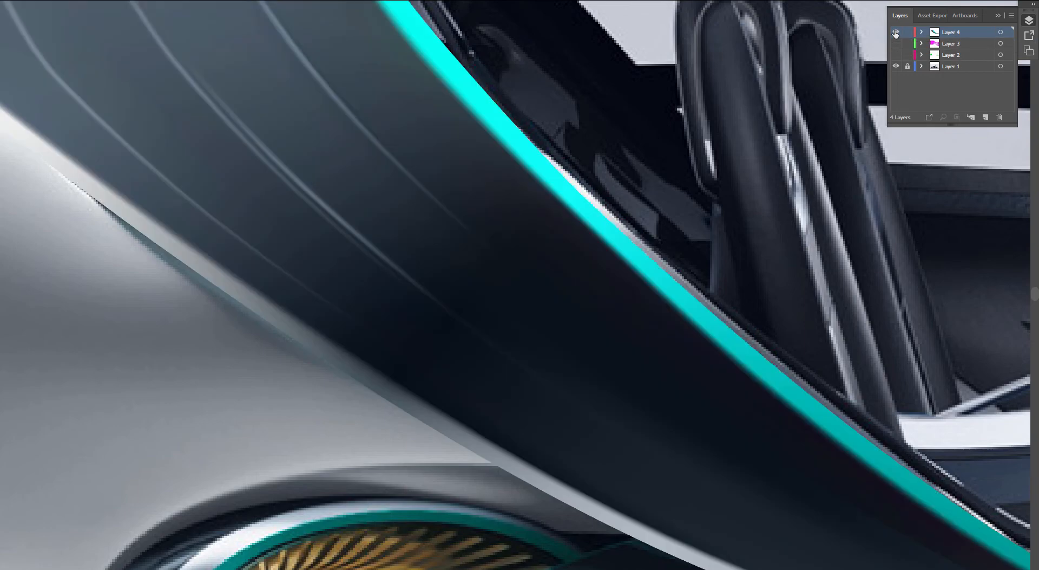
left_click(896, 34, "ctrl")
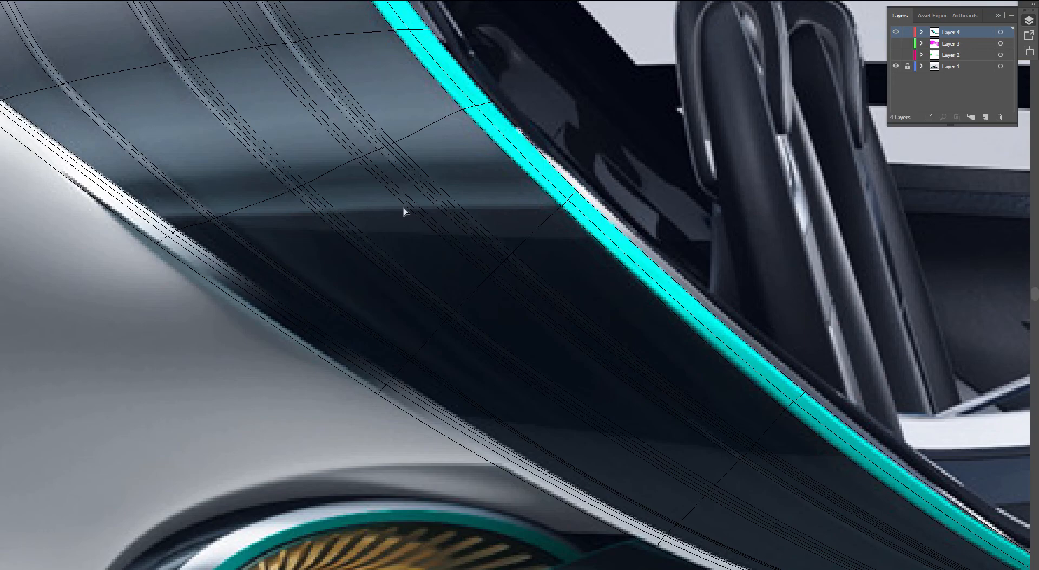
Step: Hide Layer 4 and create a new layer above it
left_click(896, 34)
left_click(986, 117)
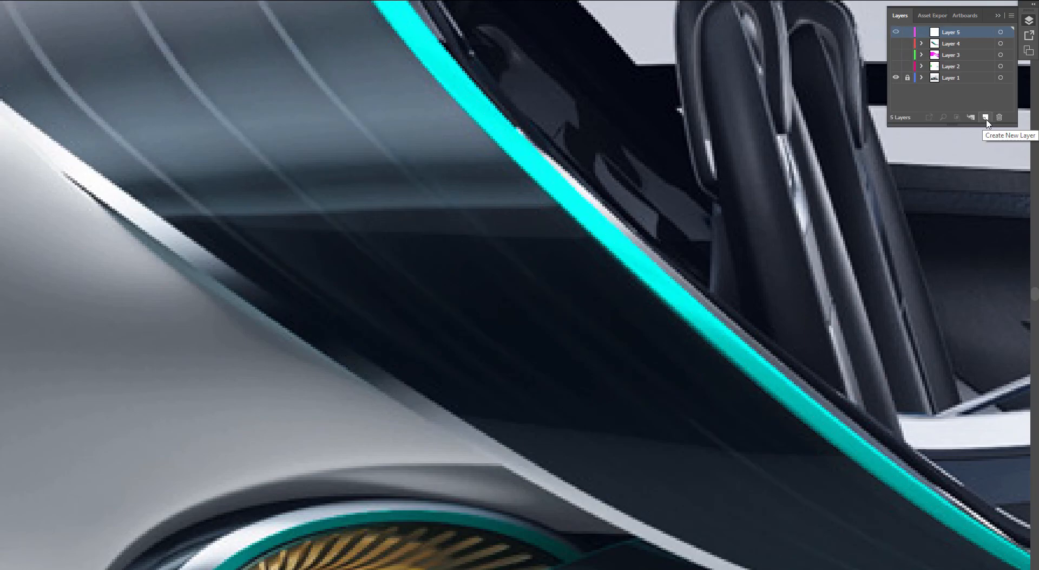
scroll(394, 227, "down", 1)
left_click_drag(410, 231, 418, 252)
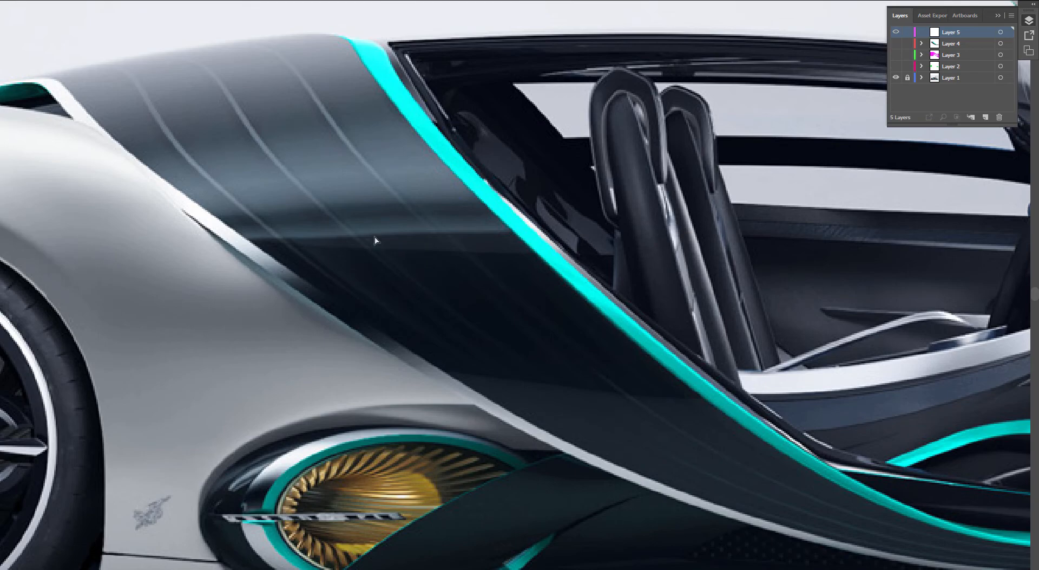
Step: Draw a rectangle over the dark panel, rotate it to the panel's diagonal, and add a mesh point at its centre
mouse_move(205, 132)
left_mouse_down()
mouse_move(417, 414)
mouse_move(390, 475)
left_mouse_up()
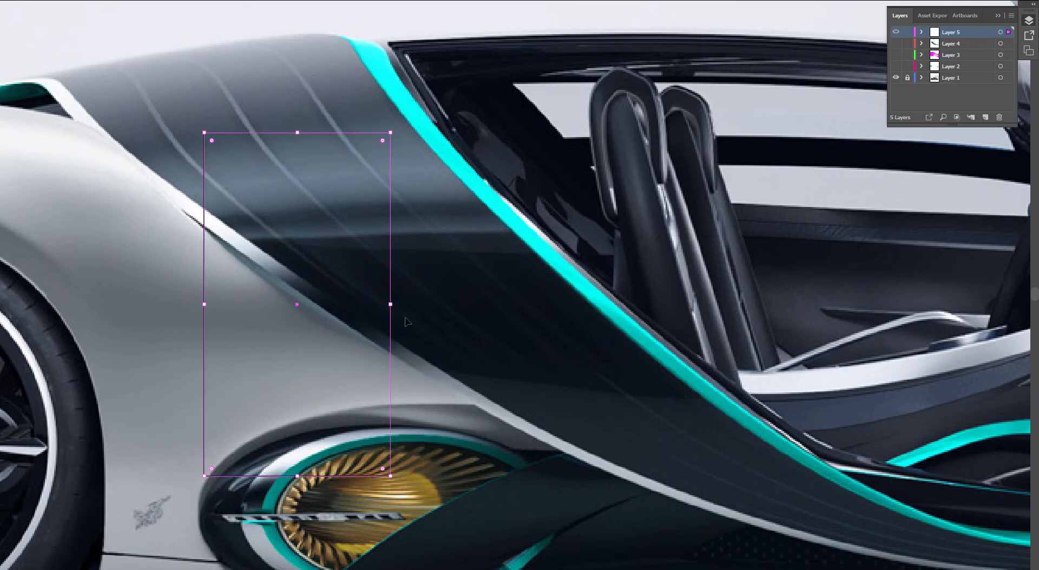
left_click_drag(396, 303, 548, 238)
key("u")
left_click(472, 299)
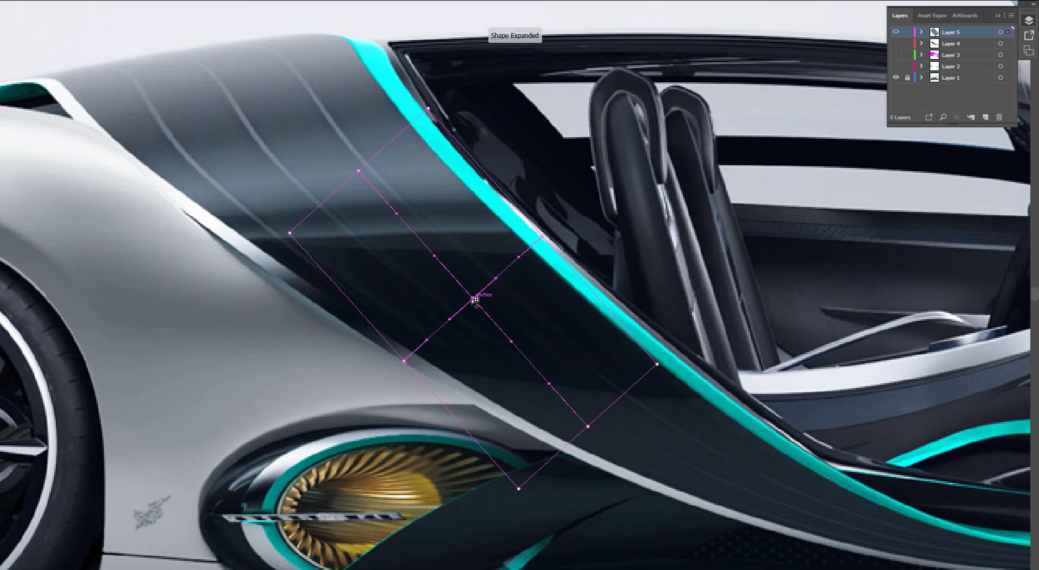
key("space")
left_click_drag(389, 237, 431, 300)
Step: Lasso the mesh points along the rectangle's upper edge and move them up to the roof end of the panel
key("q")
left_click_drag(283, 299, 321, 311)
mouse_move(496, 151)
left_mouse_down()
mouse_move(514, 228)
mouse_move(504, 224)
left_mouse_up()
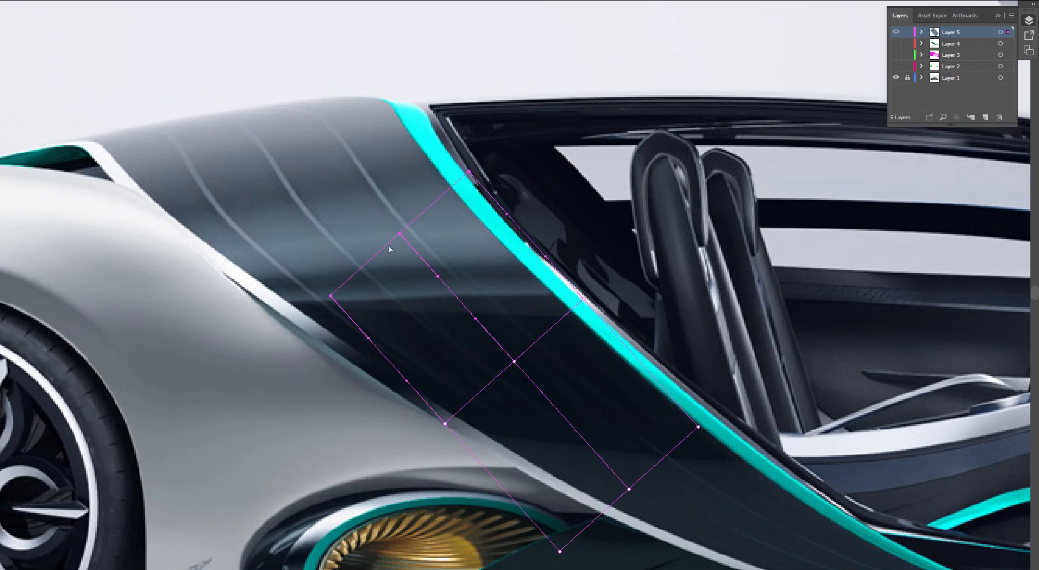
left_click_drag(399, 233, 233, 113)
left_click(579, 340)
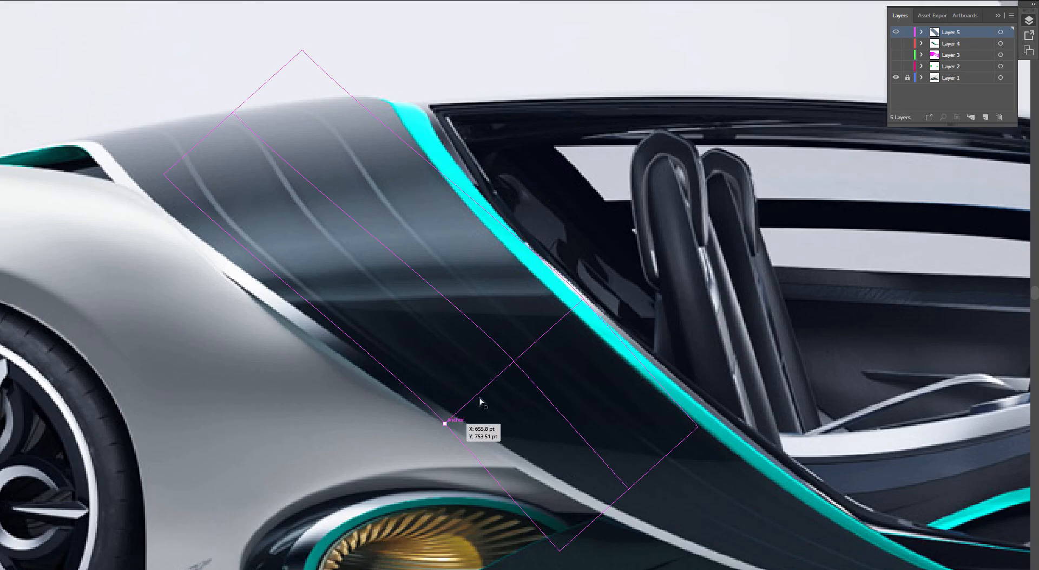
Step: Move the middle cross line's points and bend its handles to follow the lower edge of the panel's light reflection band
scroll(567, 298, "up", 3)
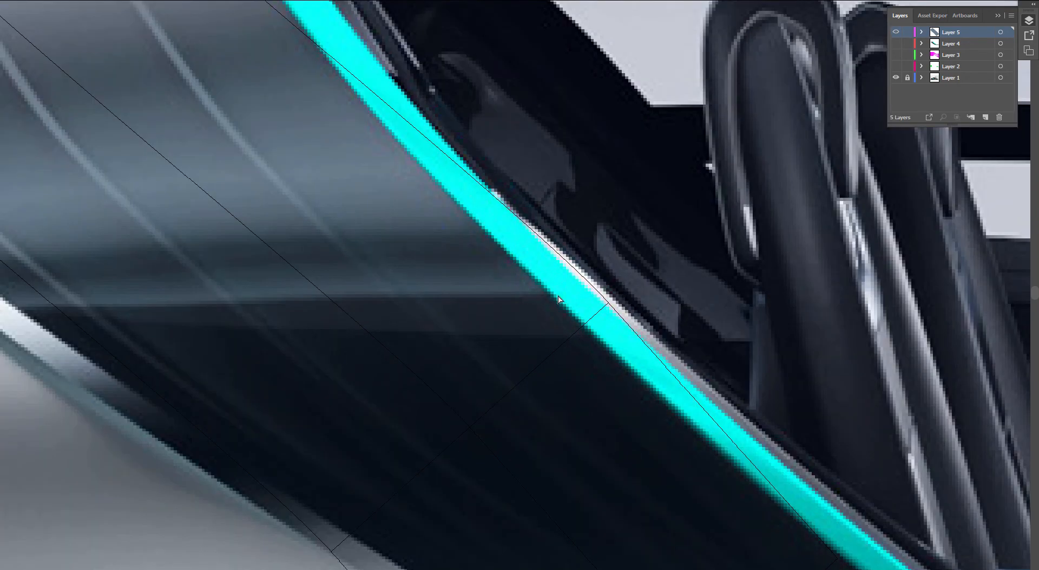
left_click_drag(608, 304, 606, 295)
left_click_drag(470, 427, 320, 300)
left_click_drag(366, 261, 400, 288)
left_click_drag(560, 336, 538, 299)
left_click_drag(400, 289, 405, 292)
scroll(422, 341, "down", 1)
scroll(497, 351, "left", 3)
left_click_drag(481, 499, 213, 323)
left_click_drag(273, 390, 293, 372)
left_click(222, 406)
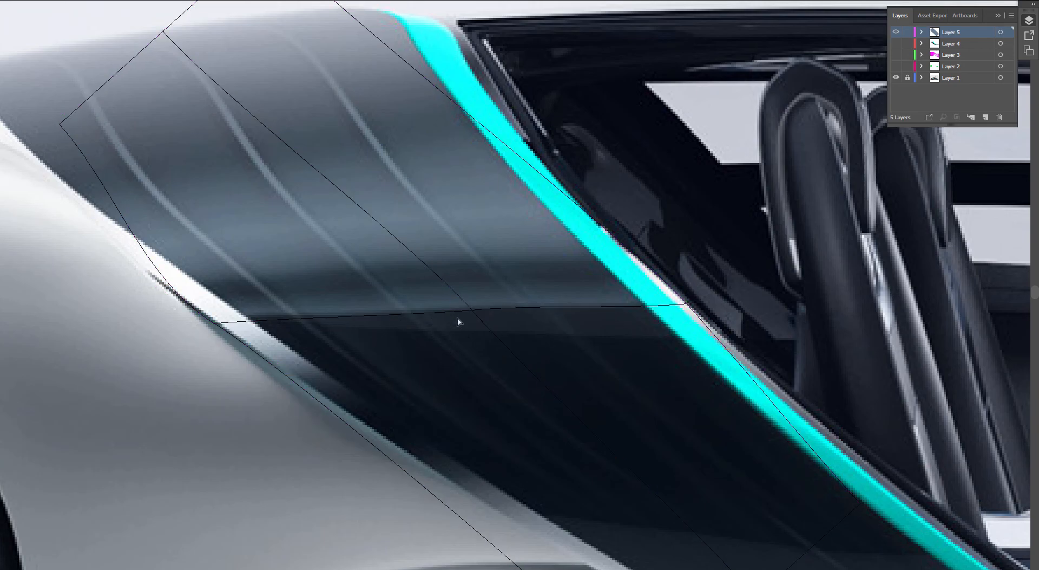
Step: Add a second cross line just above and fit its points and handles to the reflection band's upper edge
left_click(447, 283)
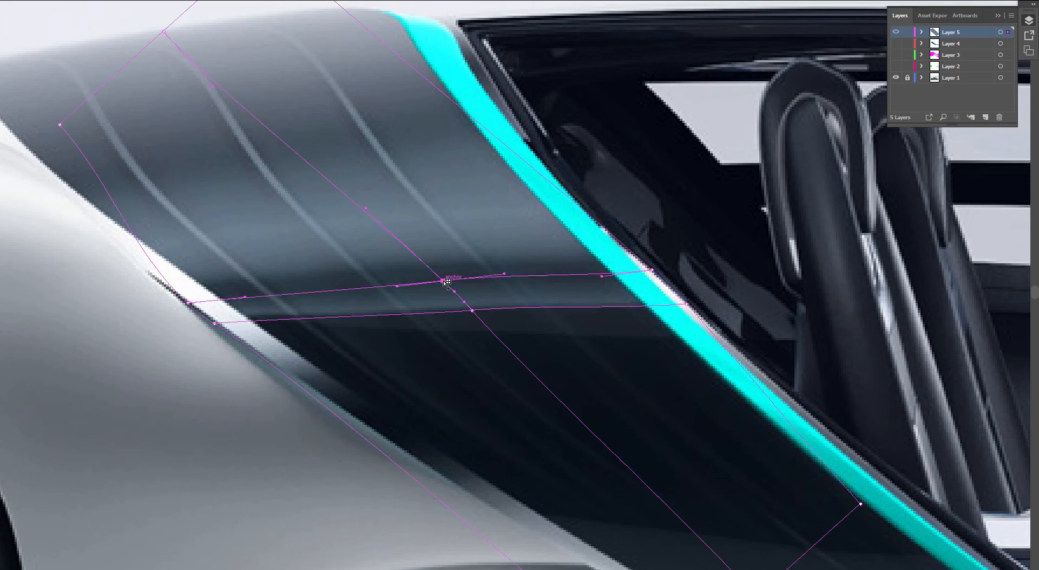
left_click_drag(442, 285, 449, 291)
left_click_drag(653, 271, 656, 274)
left_click_drag(510, 280, 515, 282)
left_click_drag(276, 314, 294, 312)
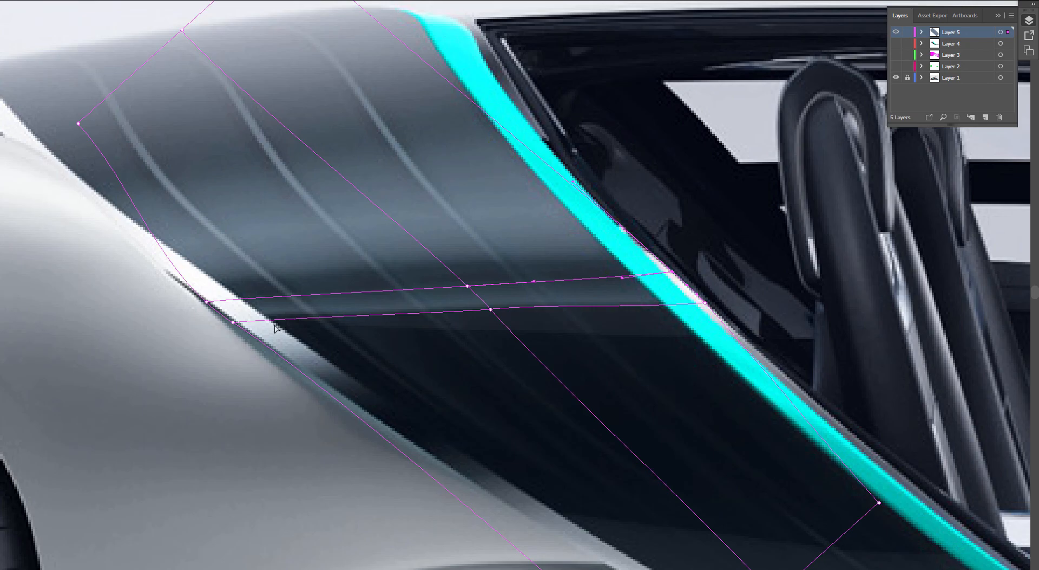
scroll(275, 327, "down", 2)
left_click(542, 303)
left_click_drag(442, 303, 444, 304)
left_click(472, 342)
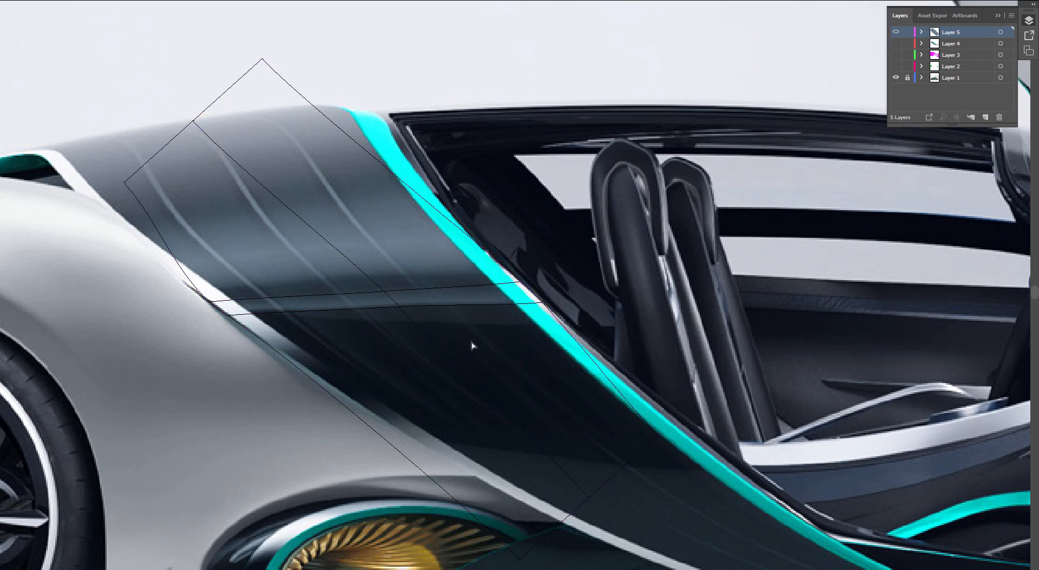